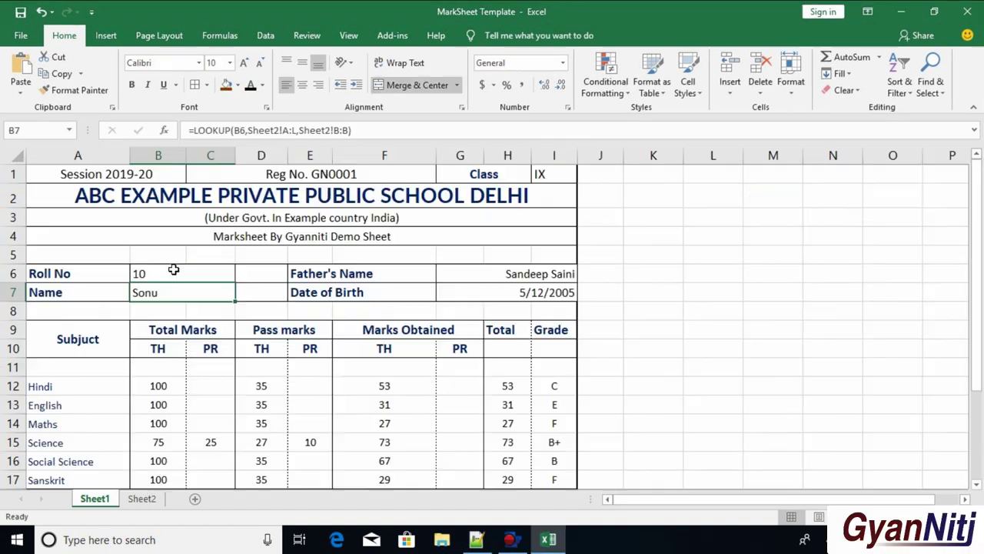
Step: Test the lookups by entering roll number 8, then 4, in B6
{"action": "left_click", "coordinate": [176, 275]}
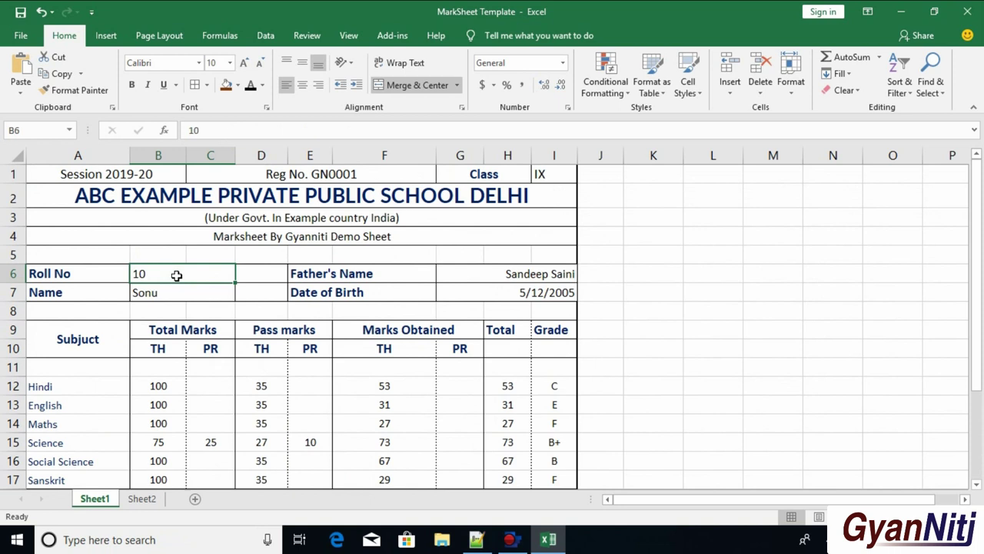
{"action": "type", "text": "8"}
{"action": "key", "text": "Return"}
{"action": "left_click", "coordinate": [176, 276]}
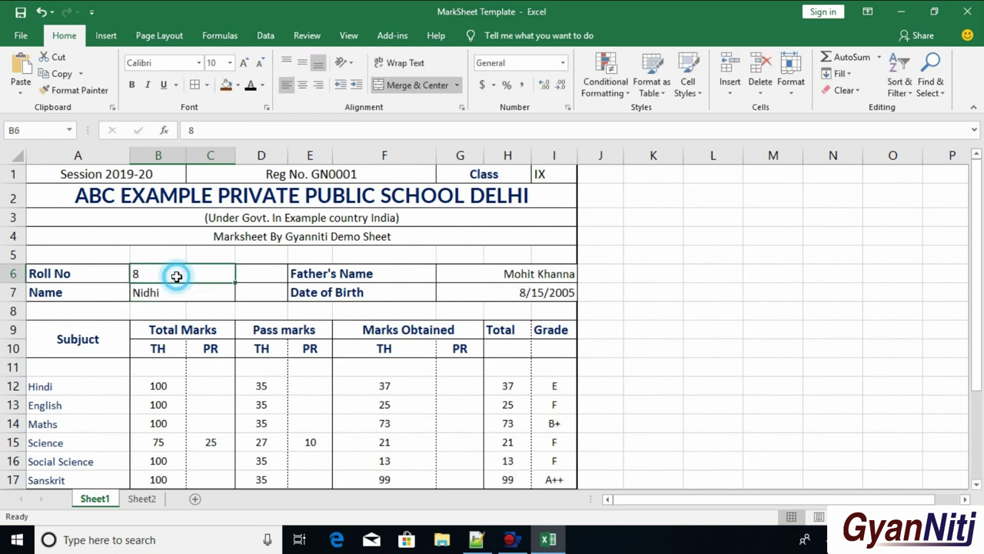
{"action": "type", "text": "4"}
{"action": "key", "text": "Return"}
{"action": "scroll", "coordinate": [438, 311], "scroll_direction": "down", "scroll_amount": 2}
{"action": "scroll", "coordinate": [453, 323], "scroll_direction": "down", "scroll_amount": 1}
{"action": "scroll", "coordinate": [453, 323], "scroll_direction": "up", "scroll_amount": 3}
{"action": "scroll", "coordinate": [836, 262], "scroll_direction": "down", "scroll_amount": 3}
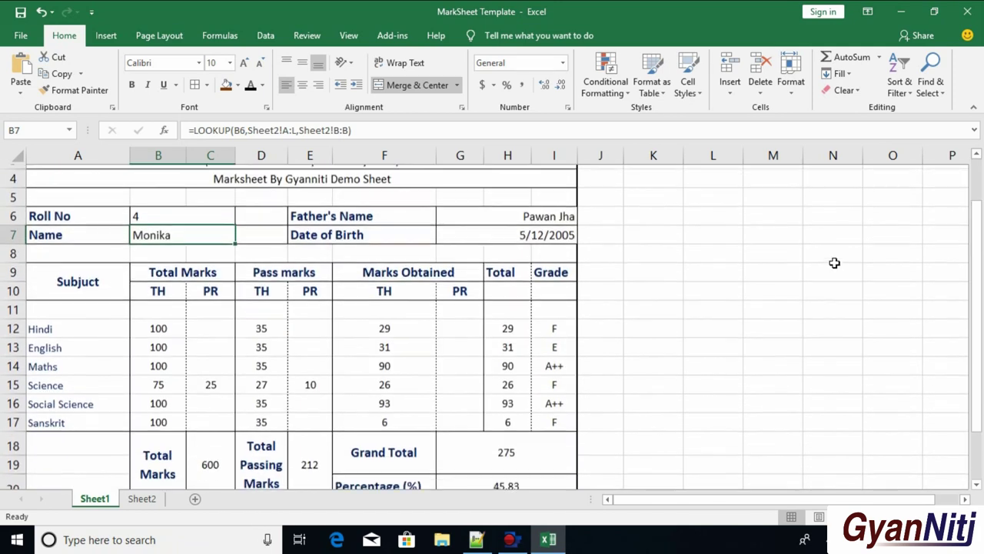
{"action": "scroll", "coordinate": [792, 266], "scroll_direction": "down", "scroll_amount": 2}
{"action": "scroll", "coordinate": [793, 266], "scroll_direction": "down", "scroll_amount": 1}
{"action": "scroll", "coordinate": [792, 269], "scroll_direction": "up", "scroll_amount": 3}
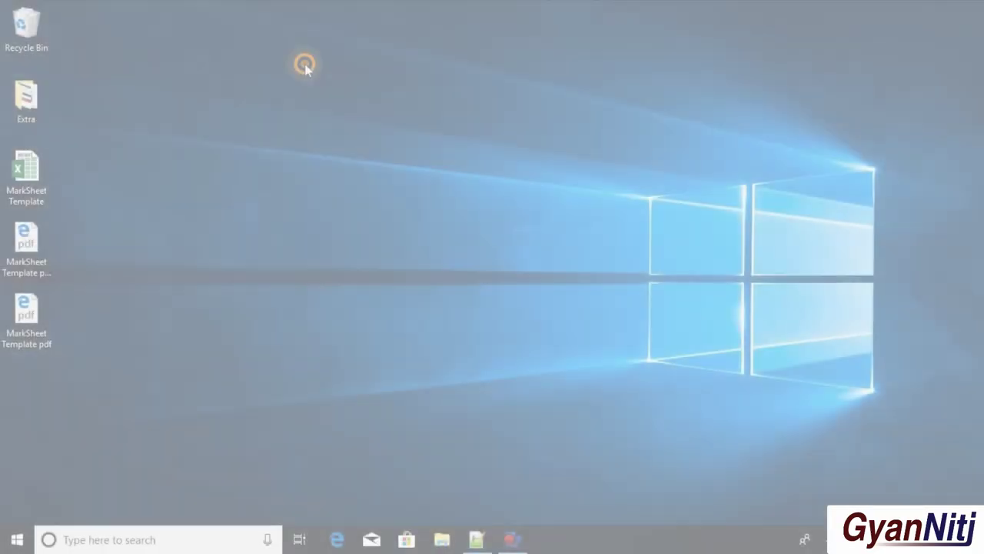
Step: Refresh the desktop and open the MarkSheet Template file in Excel
{"action": "right_click", "coordinate": [306, 64]}
{"action": "left_click", "coordinate": [344, 106]}
{"action": "double_click", "coordinate": [34, 169]}
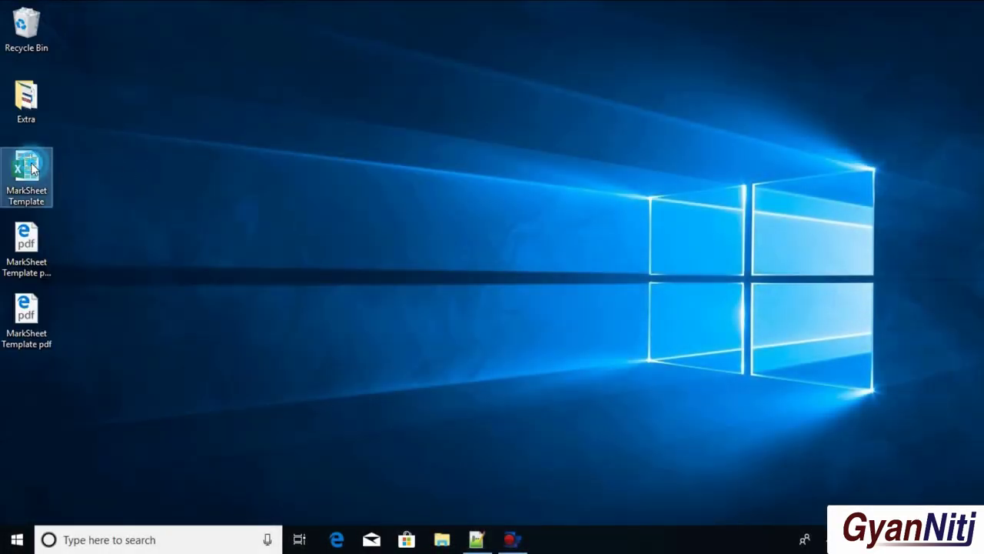
{"action": "right_click", "coordinate": [34, 169]}
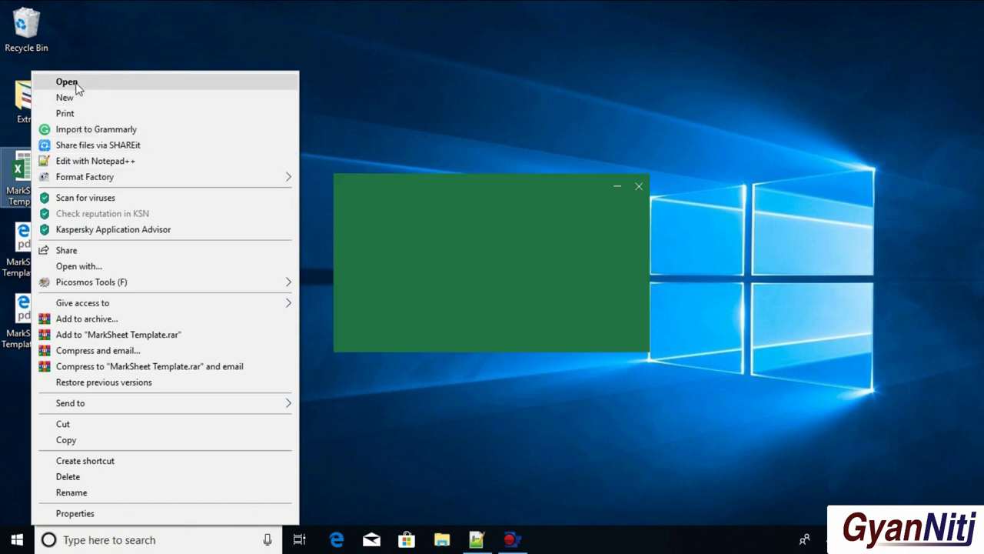
{"action": "left_click", "coordinate": [79, 88]}
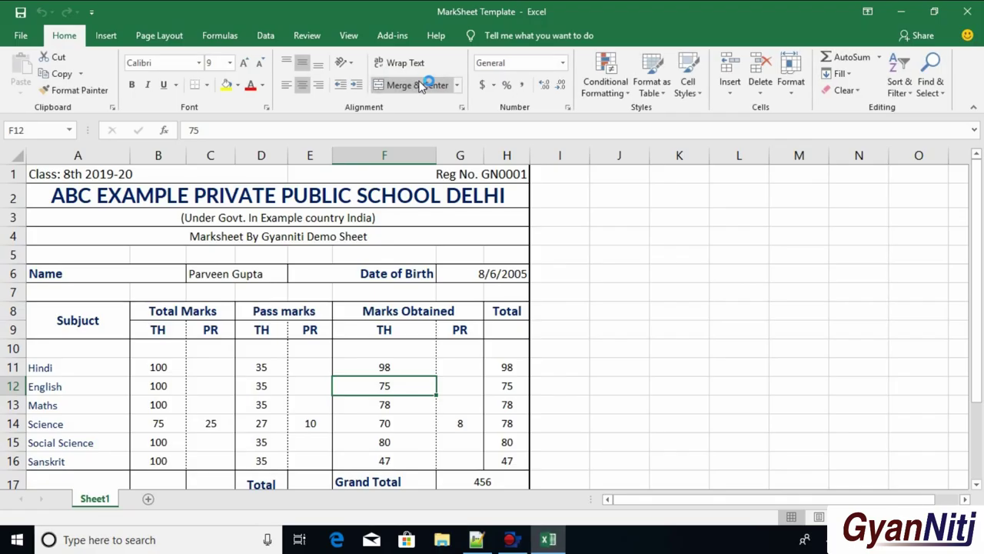
Step: Enter Hindi theory 78 in F11 and English 65 in F12, making the Grand Total 426
{"action": "left_click", "coordinate": [410, 367]}
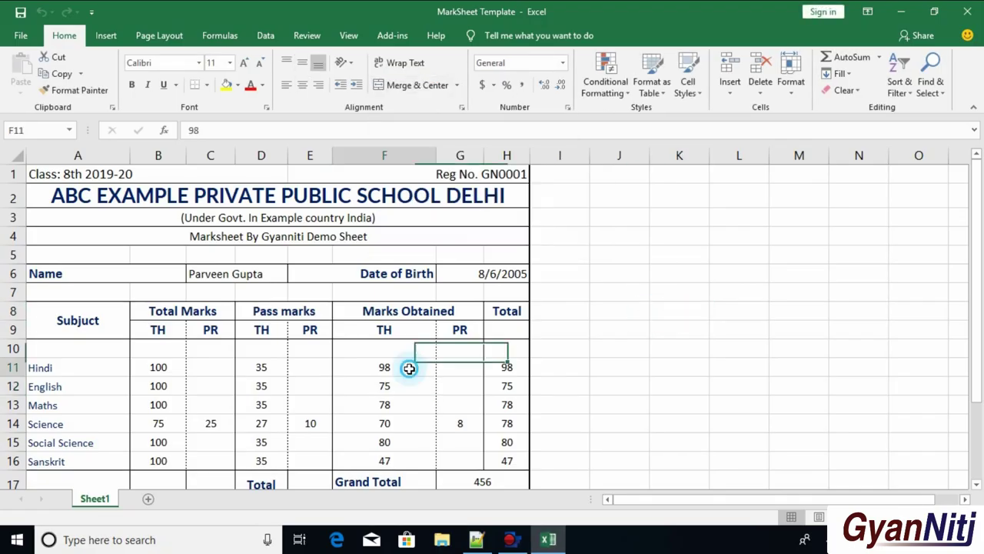
{"action": "type", "text": "25"}
{"action": "key", "text": "Return"}
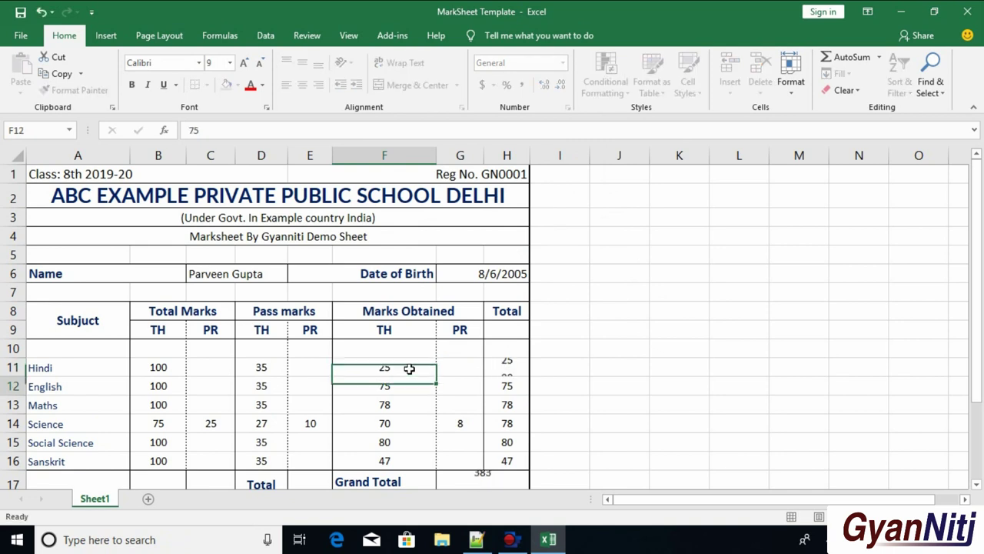
{"action": "type", "text": "65"}
{"action": "key", "text": "Return"}
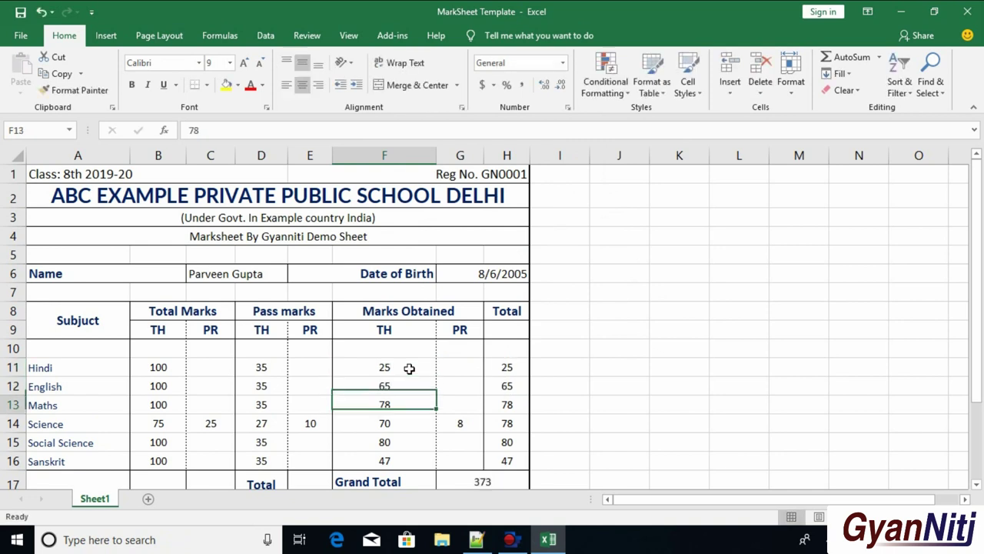
{"action": "left_click", "coordinate": [409, 368]}
{"action": "type", "text": "78"}
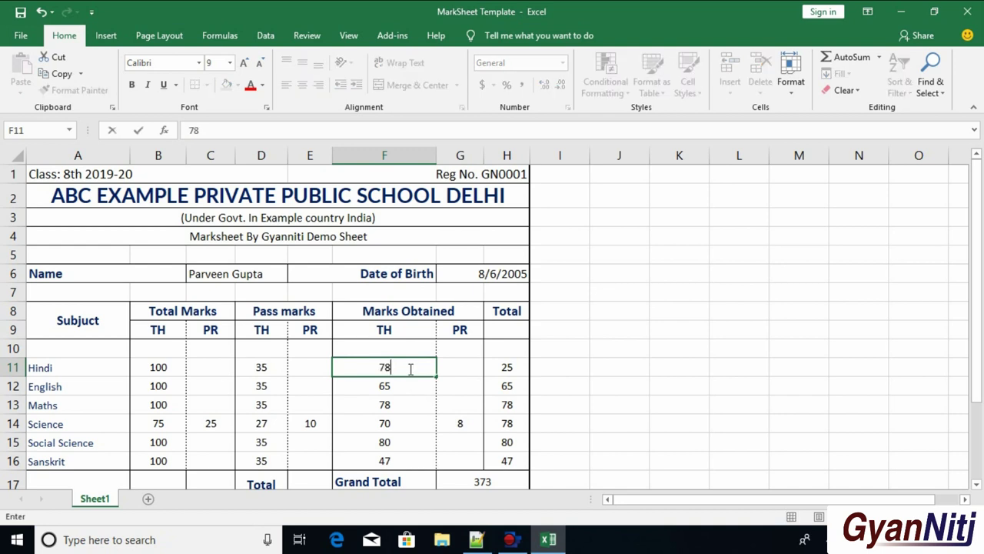
{"action": "key", "text": "Return"}
{"action": "scroll", "coordinate": [409, 369], "scroll_direction": "down", "scroll_amount": 2}
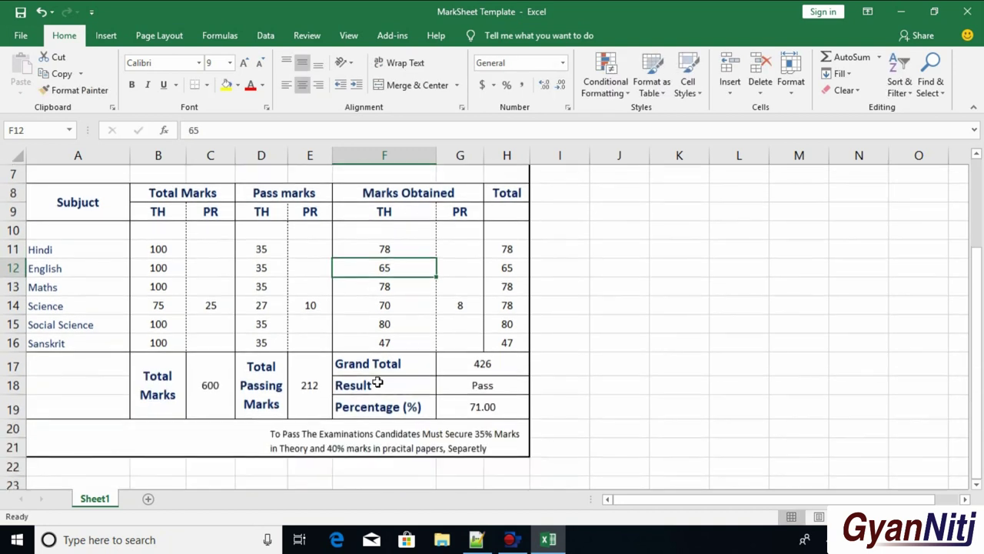
{"action": "scroll", "coordinate": [462, 377], "scroll_direction": "up", "scroll_amount": 1}
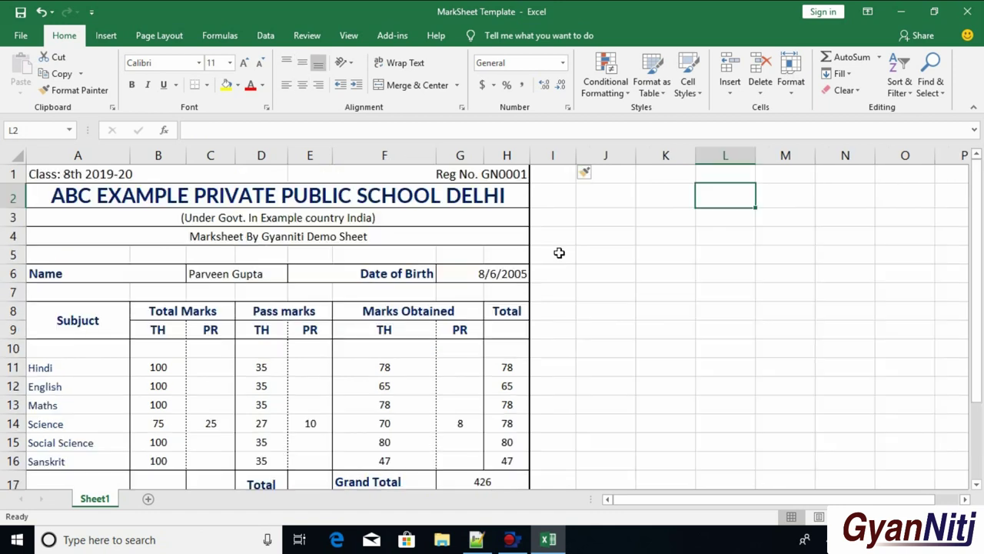
Step: Insert a blank column at column H
{"action": "left_click", "coordinate": [460, 156]}
{"action": "left_click", "coordinate": [500, 156]}
{"action": "key", "text": "ctrl+shift+equal"}
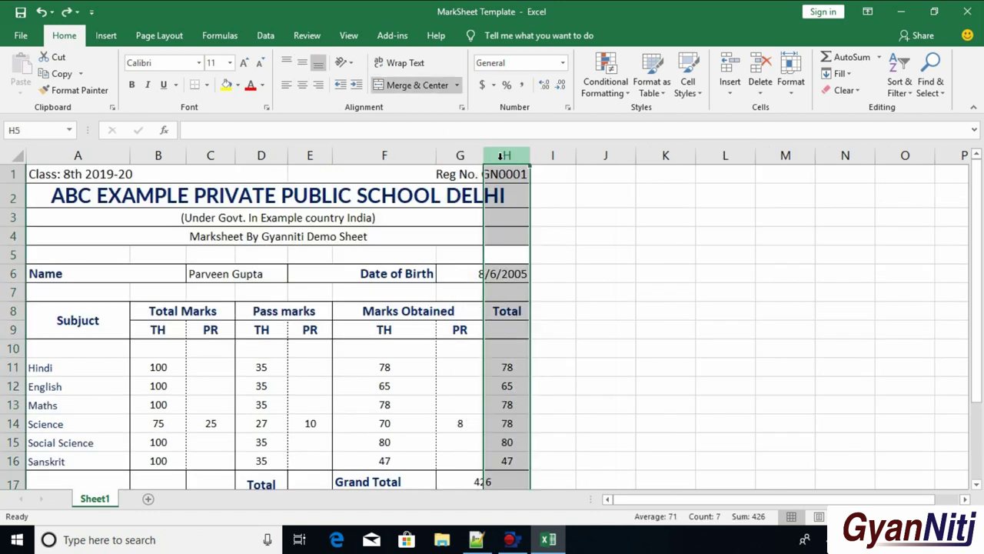
{"action": "left_click", "coordinate": [559, 350]}
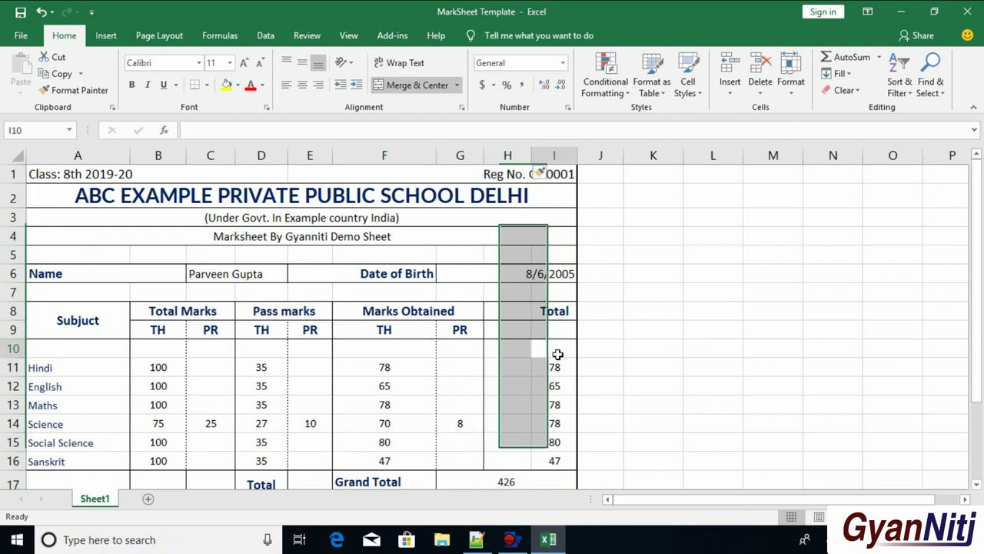
Step: Move the Total heading and subject totals I11:I16 back into column H
{"action": "left_click", "coordinate": [540, 311]}
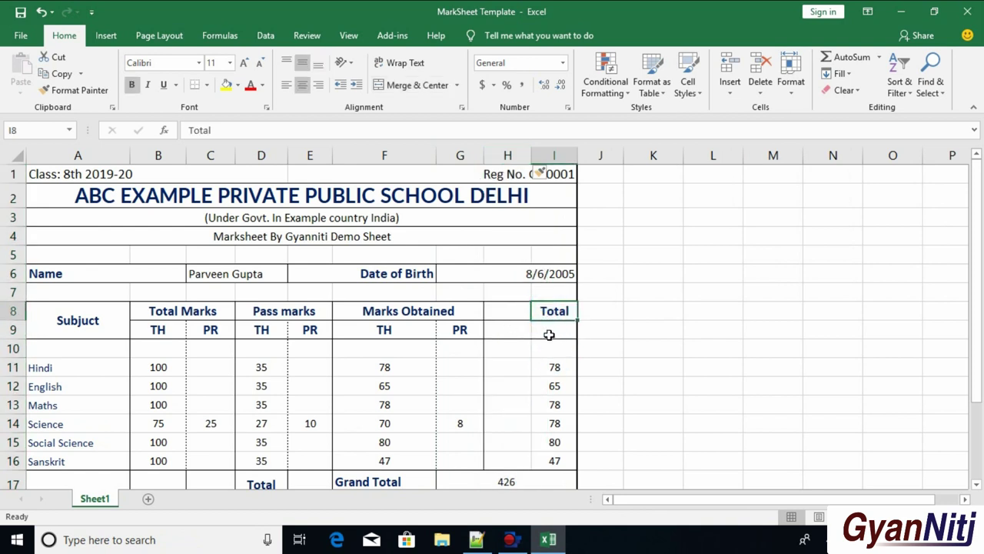
{"action": "left_click_drag", "start_coordinate": [552, 318], "coordinate": [514, 319]}
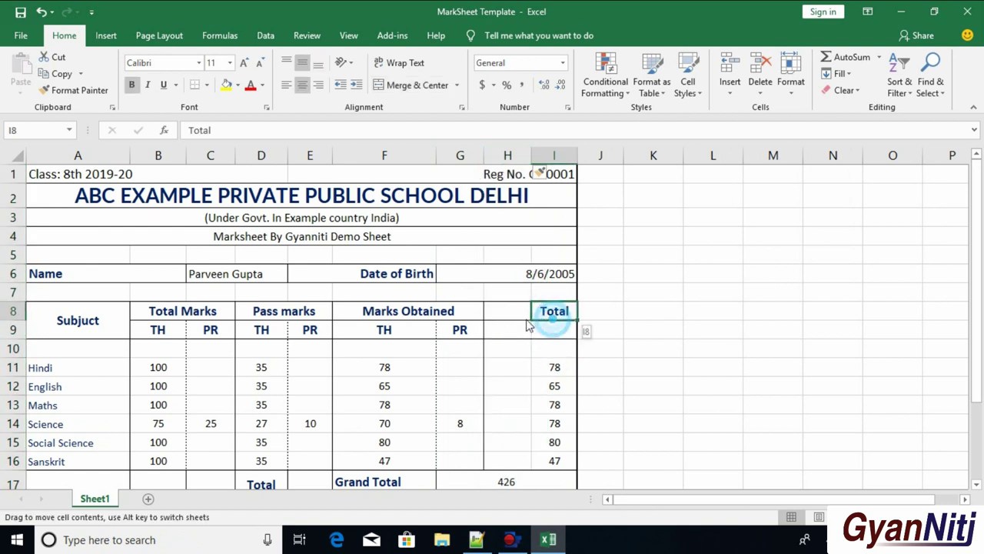
{"action": "left_click", "coordinate": [555, 367]}
{"action": "left_click_drag", "start_coordinate": [556, 408], "coordinate": [556, 461]}
{"action": "left_click_drag", "start_coordinate": [532, 425], "coordinate": [510, 421]}
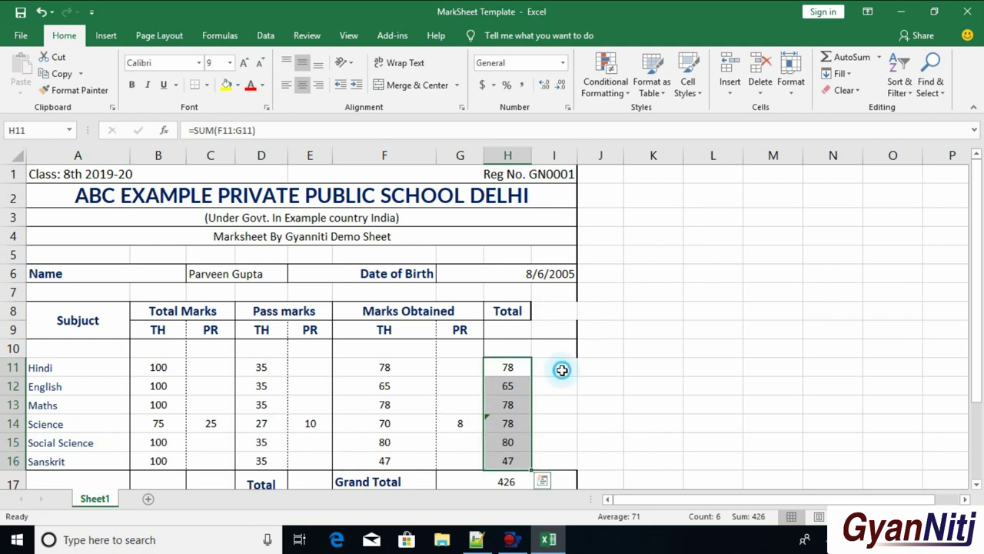
{"action": "left_click", "coordinate": [562, 370]}
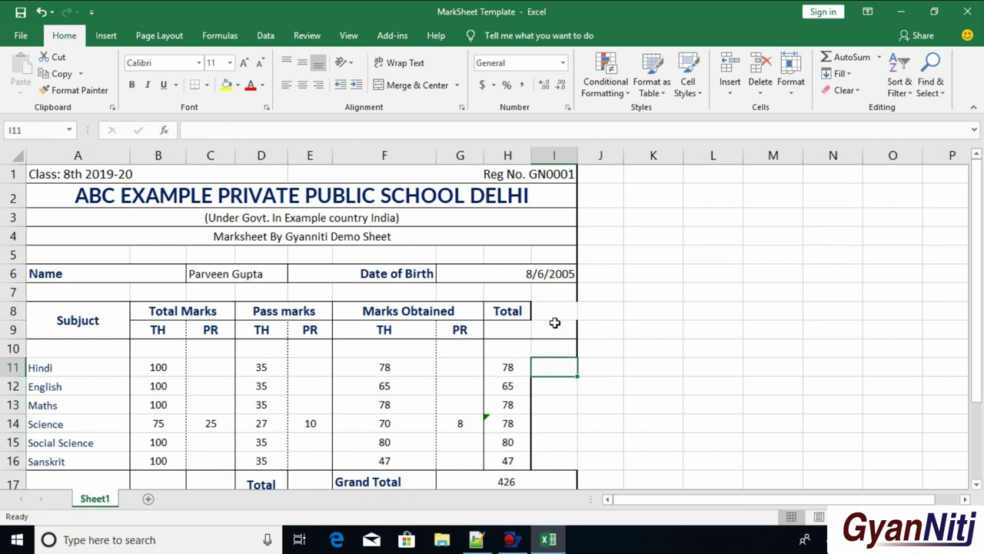
{"action": "left_click", "coordinate": [547, 175]}
{"action": "left_click_drag", "start_coordinate": [552, 174], "coordinate": [86, 401]}
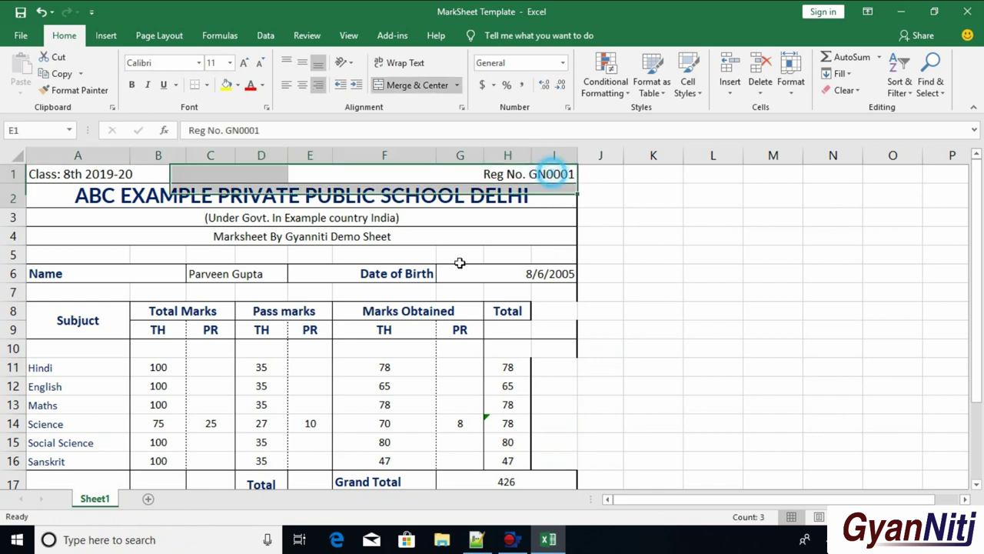
Step: Apply a thick outside border to the marksheet A1:I21
{"action": "left_click", "coordinate": [207, 85]}
{"action": "left_click", "coordinate": [253, 242]}
{"action": "scroll", "coordinate": [723, 289], "scroll_direction": "up", "scroll_amount": 3}
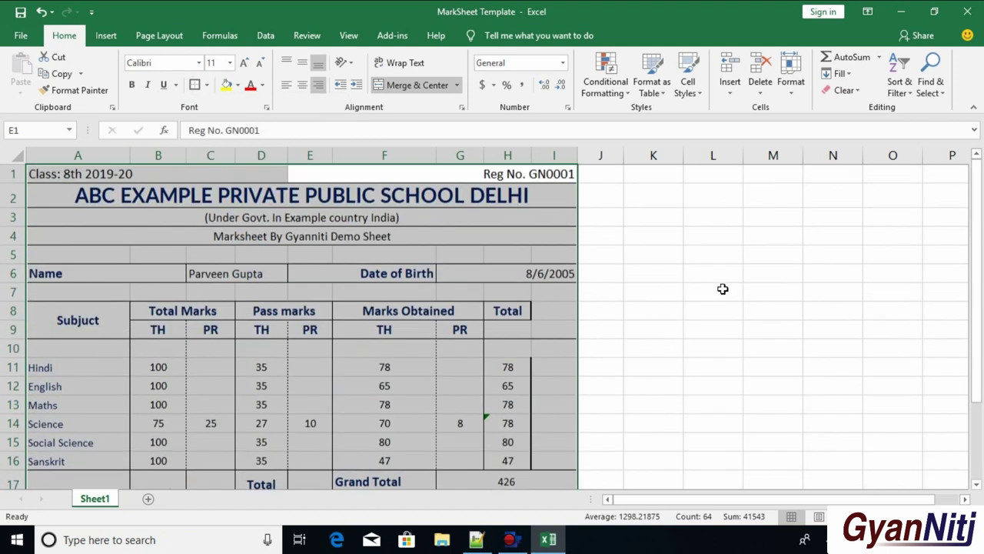
{"action": "left_click", "coordinate": [688, 310]}
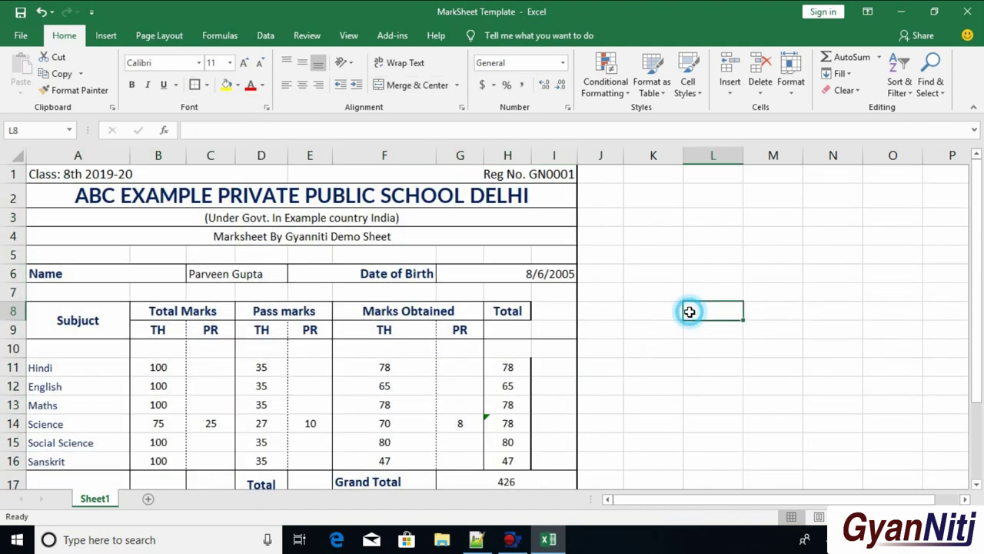
Step: Copy the Marks Obtained formatting from F8:G16 onto the Total block H8:I16
{"action": "left_click", "coordinate": [207, 87]}
{"action": "left_click", "coordinate": [81, 88]}
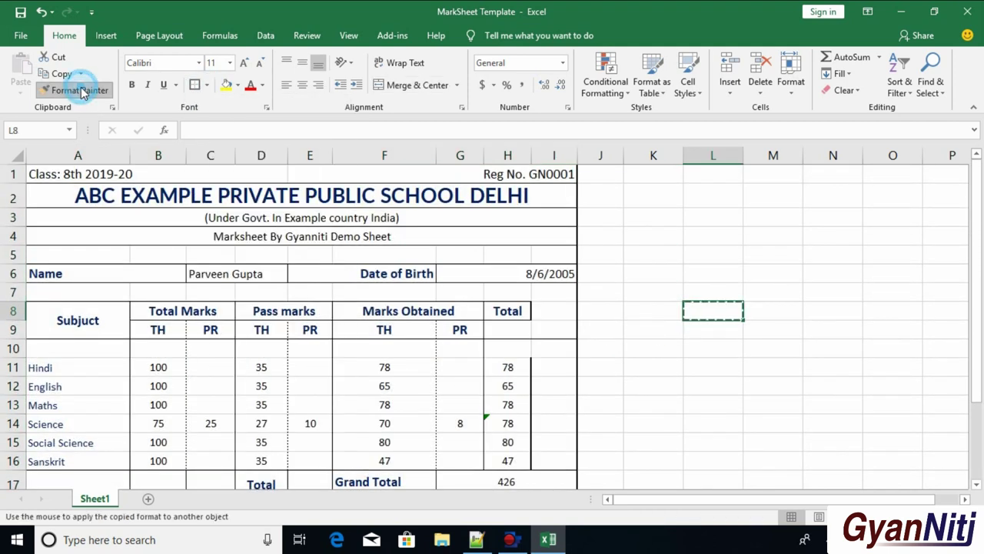
{"action": "left_click", "coordinate": [81, 87]}
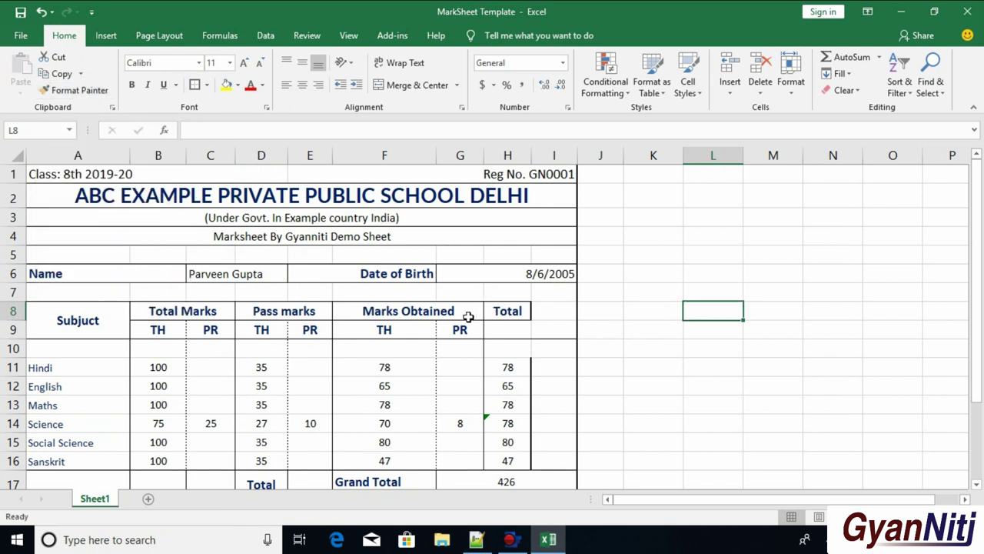
{"action": "left_click_drag", "start_coordinate": [394, 310], "coordinate": [450, 460]}
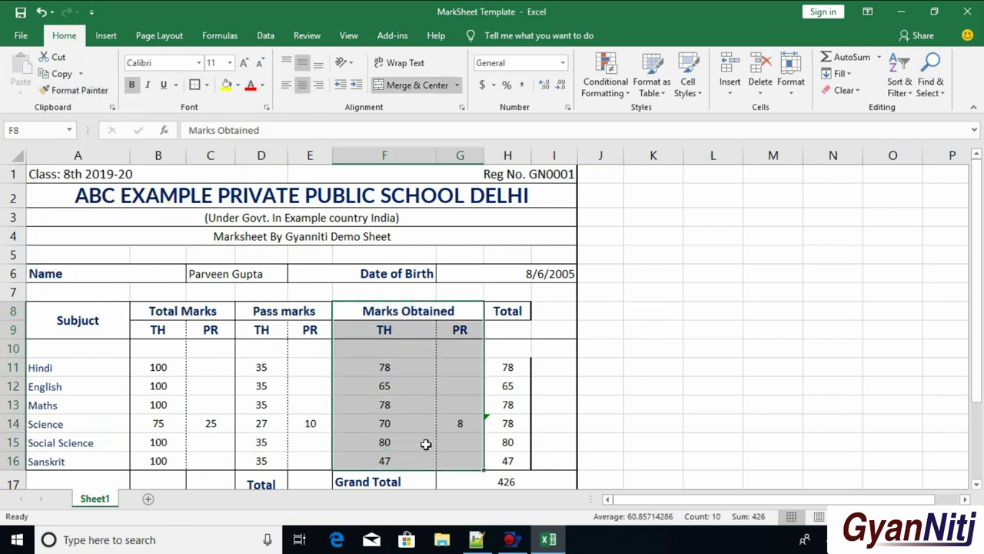
{"action": "left_click", "coordinate": [77, 90]}
{"action": "left_click_drag", "start_coordinate": [527, 310], "coordinate": [549, 457]}
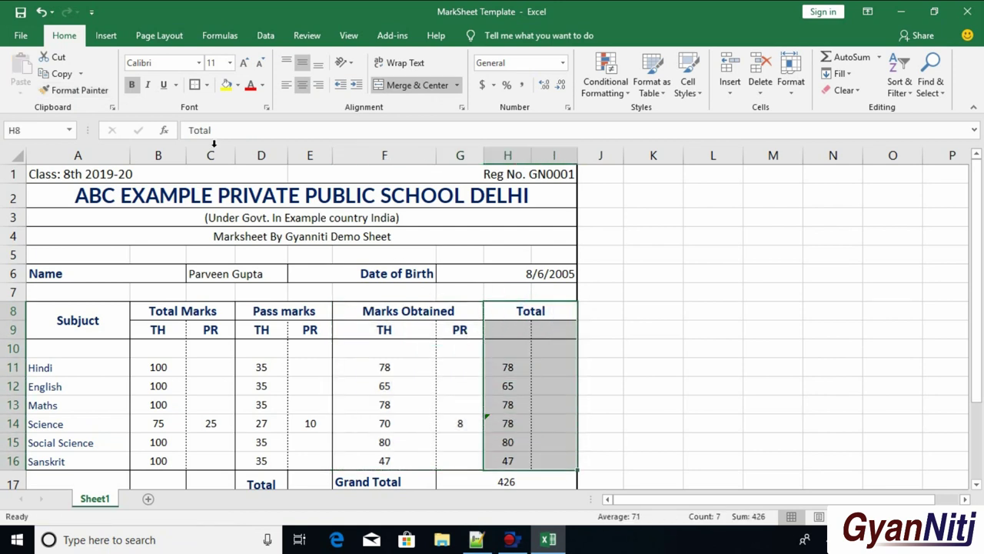
{"action": "left_click", "coordinate": [719, 218]}
Step: Ignore the formula error flagged on the Science total in H14
{"action": "left_click", "coordinate": [490, 419]}
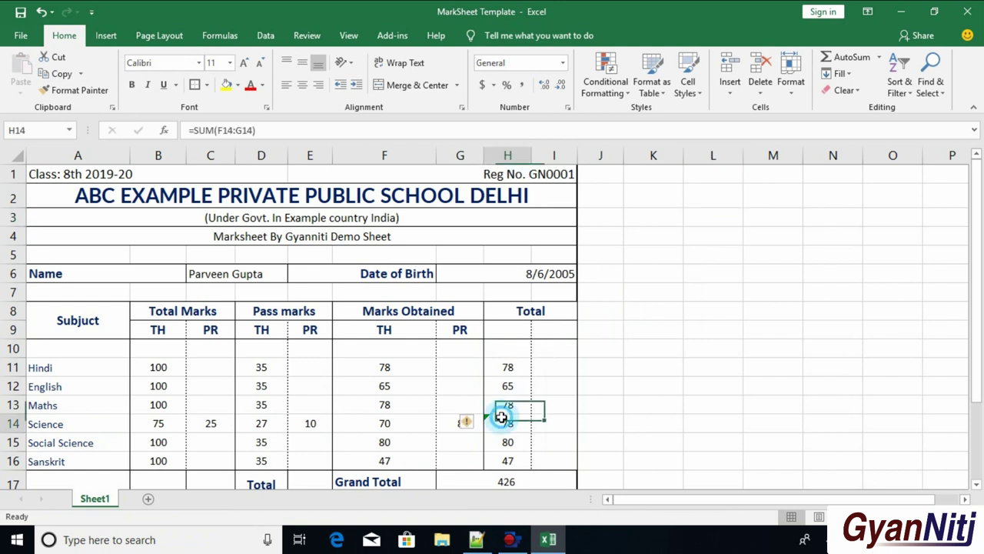
{"action": "left_click", "coordinate": [471, 424]}
{"action": "left_click", "coordinate": [505, 369]}
{"action": "left_click", "coordinate": [710, 372]}
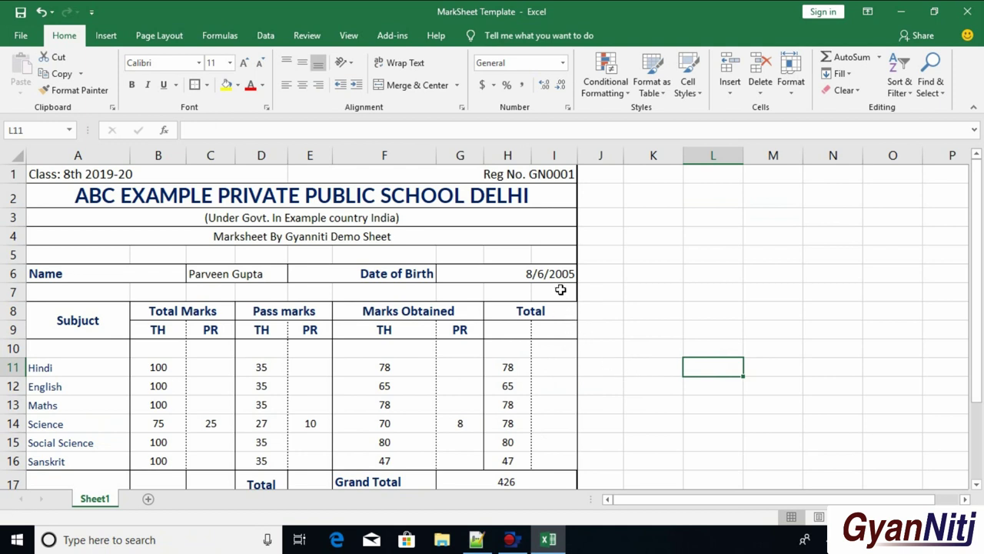
Step: Reapply a thick outside border around the whole marksheet A1:I21
{"action": "left_click_drag", "start_coordinate": [554, 175], "coordinate": [99, 472]}
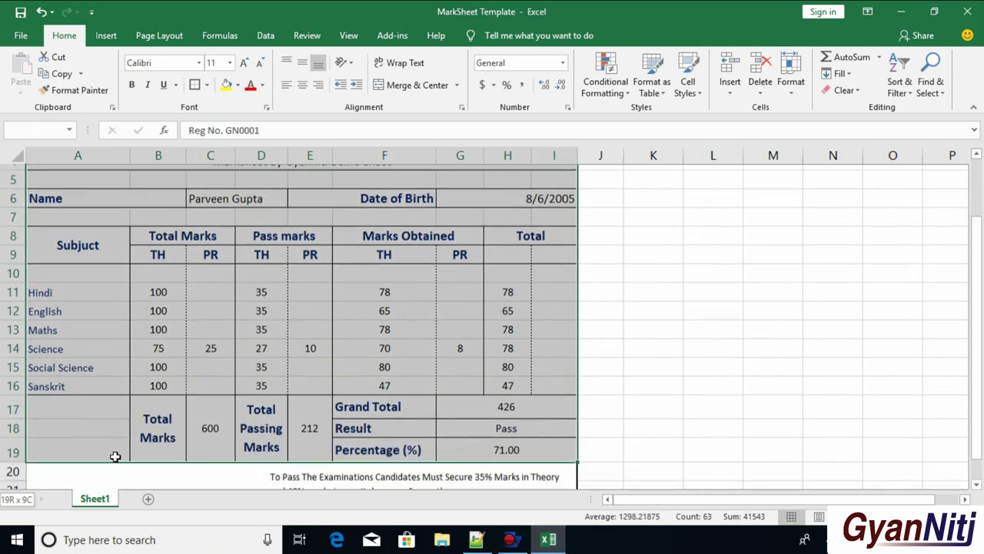
{"action": "left_click_drag", "start_coordinate": [99, 472], "coordinate": [88, 472]}
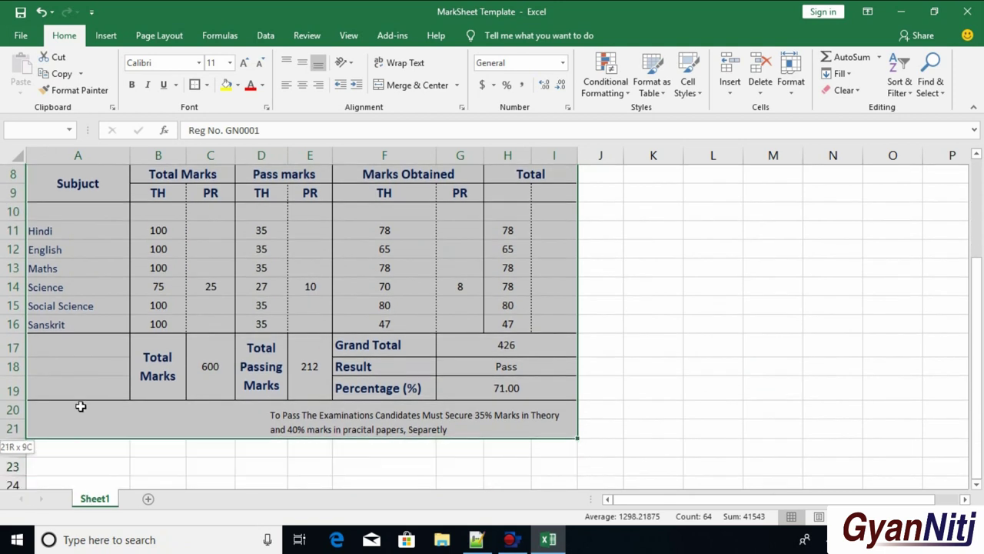
{"action": "left_click", "coordinate": [206, 85]}
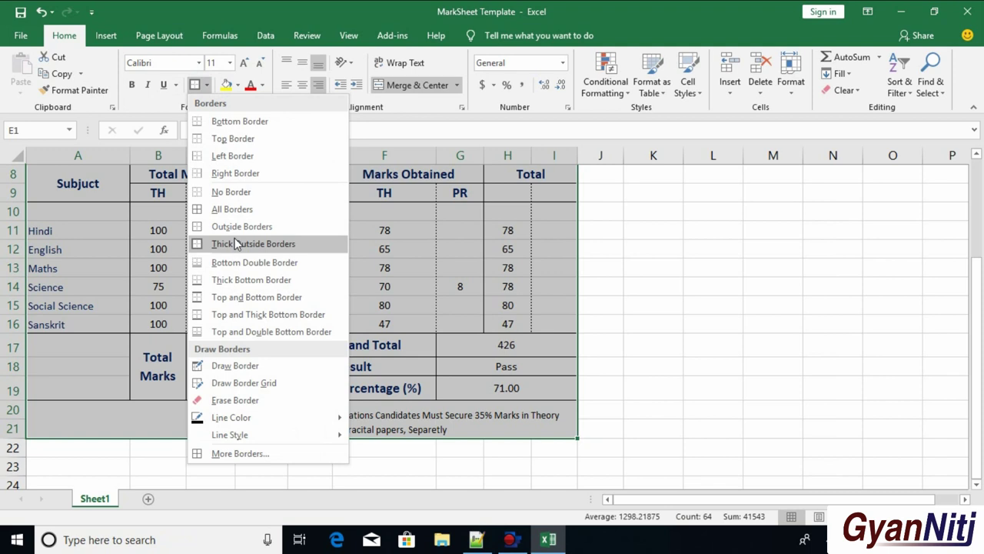
{"action": "left_click", "coordinate": [231, 244]}
{"action": "left_click", "coordinate": [756, 314]}
Step: Unmerge H8:I8 so Total sits alone in H8, and enter the heading Grade in I8
{"action": "left_click", "coordinate": [538, 311]}
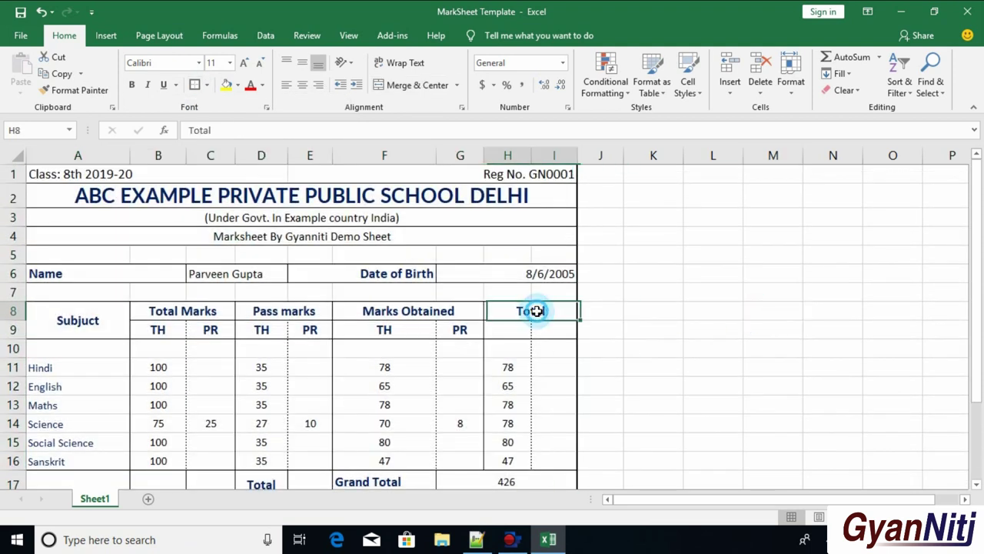
{"action": "left_click", "coordinate": [417, 84]}
{"action": "left_click", "coordinate": [549, 312]}
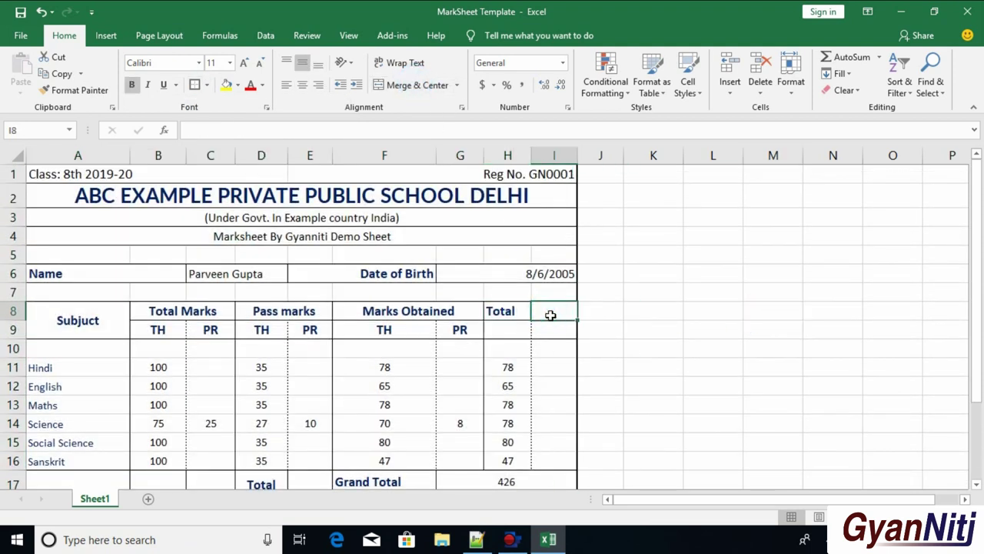
{"action": "type", "text": "Gra"}
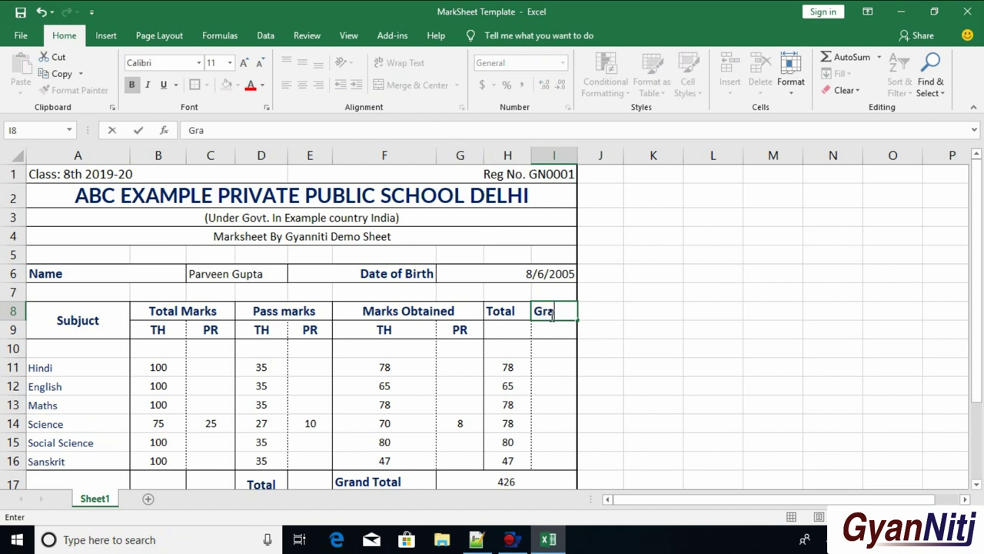
{"action": "left_click", "coordinate": [554, 329]}
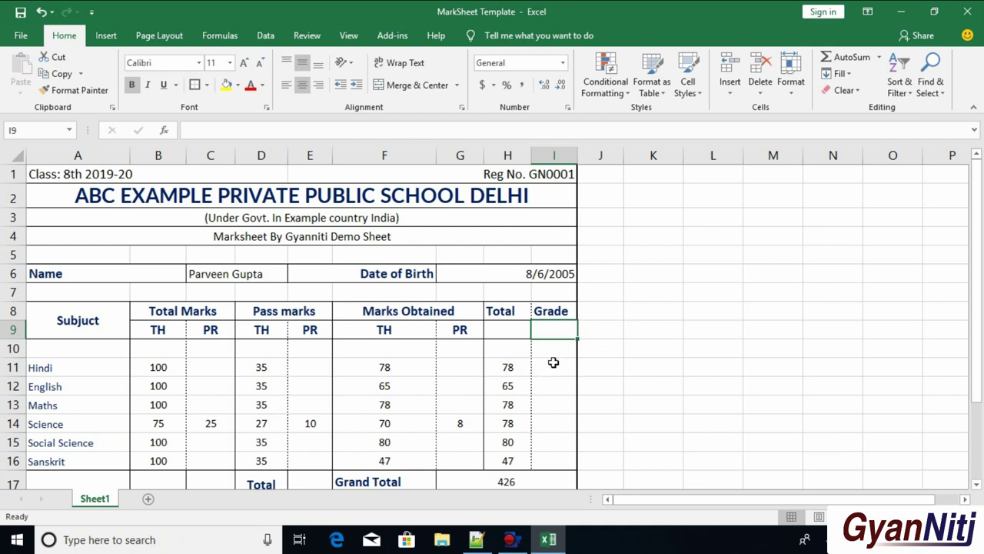
{"action": "left_click", "coordinate": [554, 364]}
{"action": "left_click", "coordinate": [514, 311]}
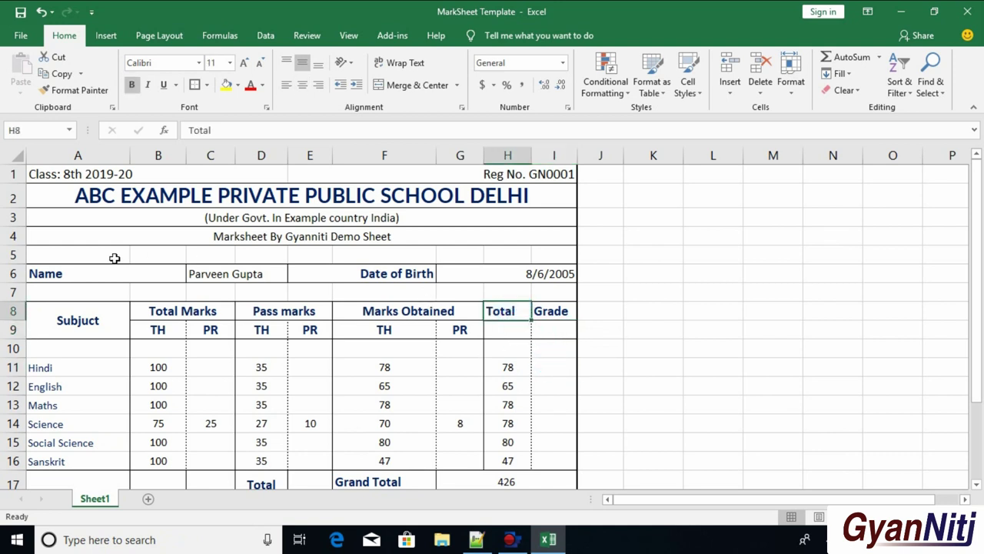
Step: Add a blank Sheet2, then review the student field list in Notepad++
{"action": "left_click", "coordinate": [148, 499]}
{"action": "left_click", "coordinate": [477, 539]}
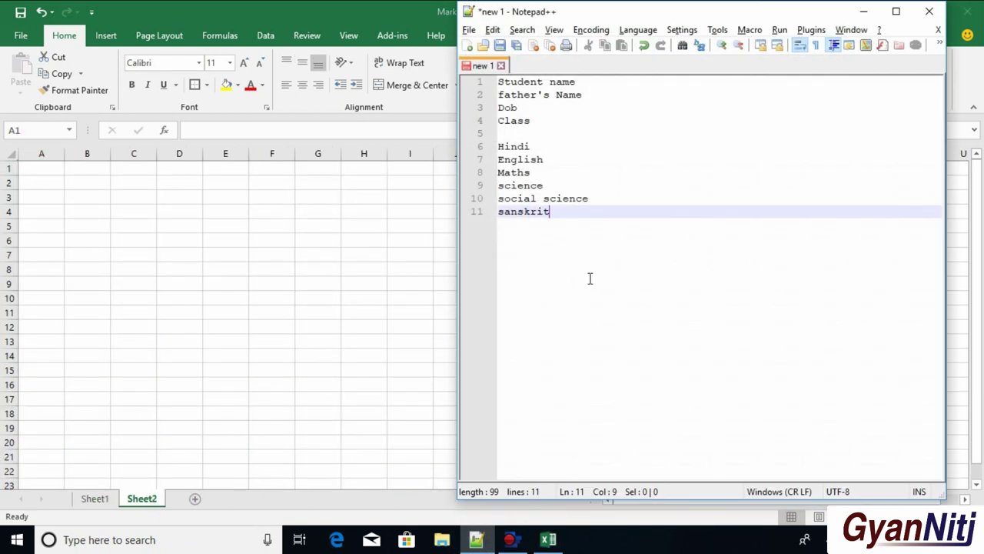
{"action": "left_click", "coordinate": [575, 81]}
{"action": "left_click", "coordinate": [566, 94]}
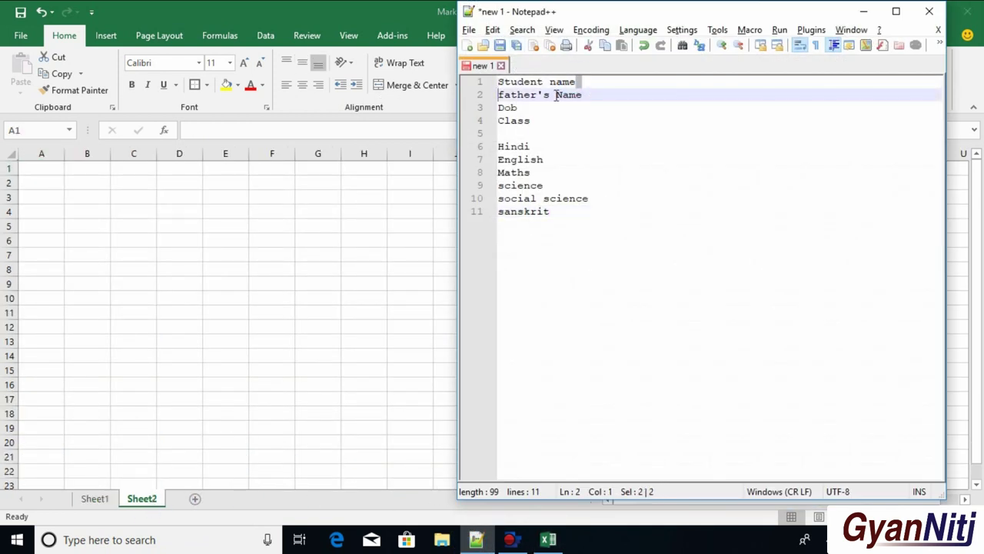
{"action": "left_click", "coordinate": [598, 94]}
{"action": "mouse_move", "coordinate": [599, 94]}
{"action": "left_mouse_down"}
{"action": "mouse_move", "coordinate": [499, 95]}
{"action": "mouse_move", "coordinate": [498, 108]}
{"action": "mouse_move", "coordinate": [448, 127]}
{"action": "left_mouse_up"}
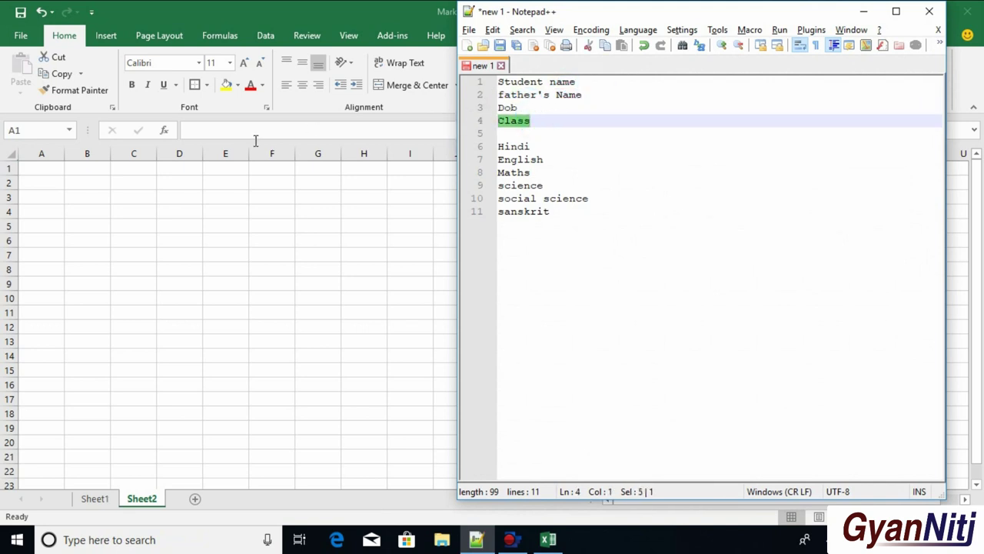
{"action": "left_click", "coordinate": [51, 172]}
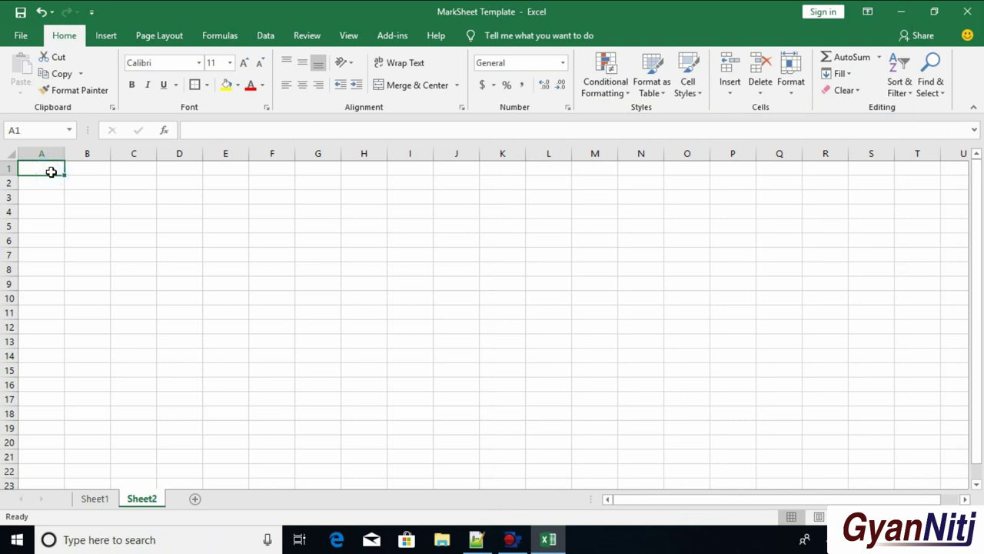
Step: Enter the Father's Name, Date of Birth and Class headings in row 1 and widen columns A–D
{"action": "key", "text": "alt+Tab"}
{"action": "left_click", "coordinate": [51, 171]}
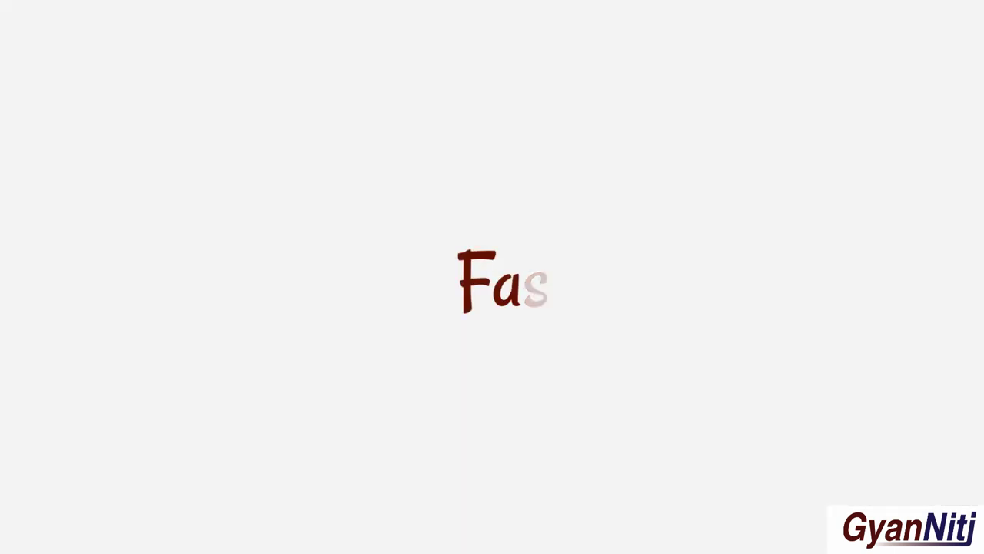
{"action": "type", "text": "F"}
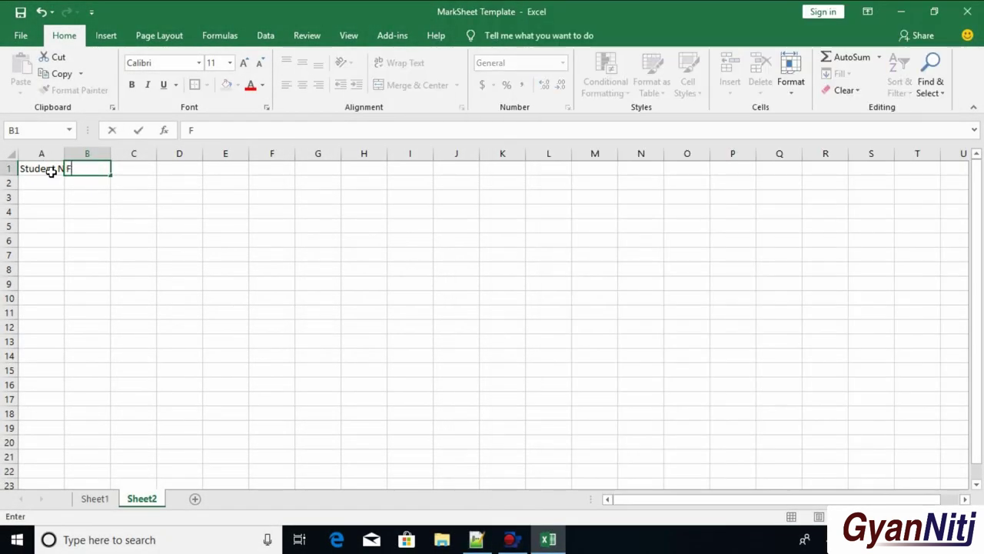
{"action": "type", "text": "Name"}
{"action": "key", "text": "Tab"}
{"action": "key", "text": "alt+Tab"}
{"action": "key", "text": "alt+Tab"}
{"action": "type", "text": "Date"}
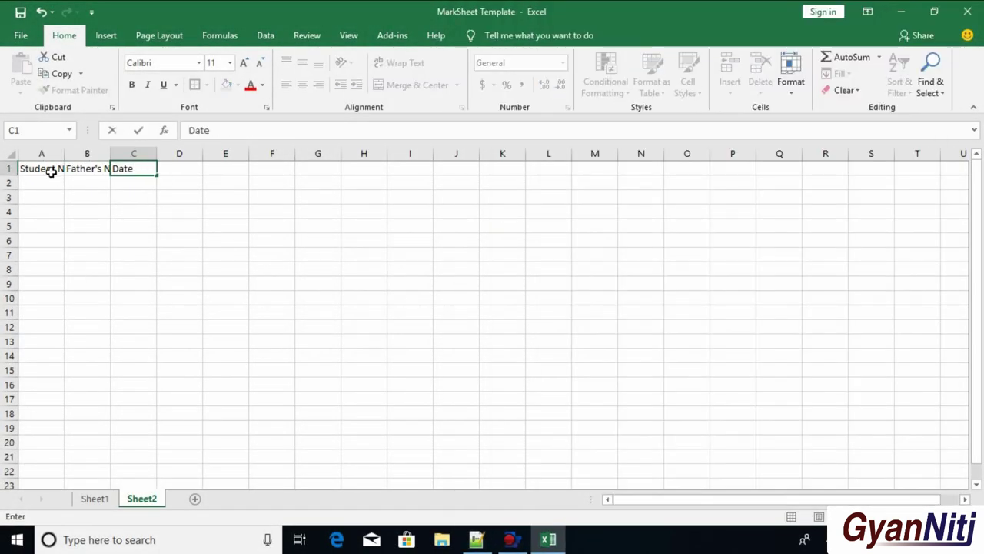
{"action": "type", "text": "th"}
{"action": "key", "text": "Tab"}
Step: Add subject headings Hindi, English, Maths, Science, S Science and Sanskrit, and widen those columns
{"action": "key", "text": "alt+Tab"}
{"action": "key", "text": "alt+Tab"}
{"action": "type", "text": "Class"}
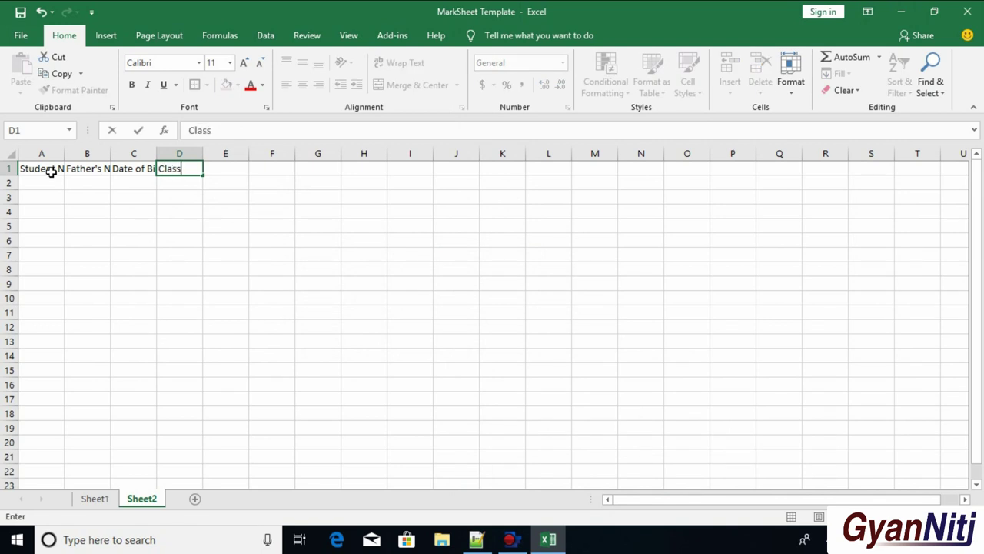
{"action": "left_click", "coordinate": [51, 172]}
{"action": "left_click_drag", "start_coordinate": [65, 153], "coordinate": [90, 153]}
{"action": "double_click", "coordinate": [206, 153]}
{"action": "left_click_drag", "start_coordinate": [274, 153], "coordinate": [281, 153]}
{"action": "left_click", "coordinate": [345, 173]}
{"action": "key", "text": "alt+Tab"}
{"action": "double_click", "coordinate": [541, 146]}
{"action": "key", "text": "alt+Tab"}
{"action": "left_click", "coordinate": [306, 169]}
{"action": "type", "text": "Hindi\tEnglish\tMaths\tScience\tS Science"}
{"action": "key", "text": "alt+Tab"}
{"action": "key", "text": "alt+Tab"}
{"action": "type", "text": "Sans"}
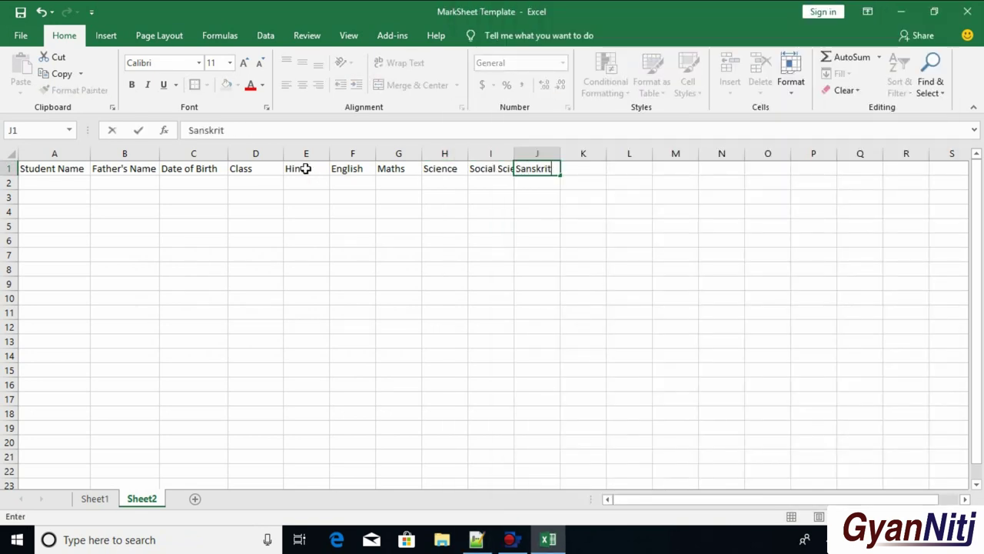
{"action": "left_click", "coordinate": [305, 168]}
{"action": "left_click_drag", "start_coordinate": [376, 154], "coordinate": [382, 154]}
{"action": "left_click_drag", "start_coordinate": [428, 154], "coordinate": [575, 154]}
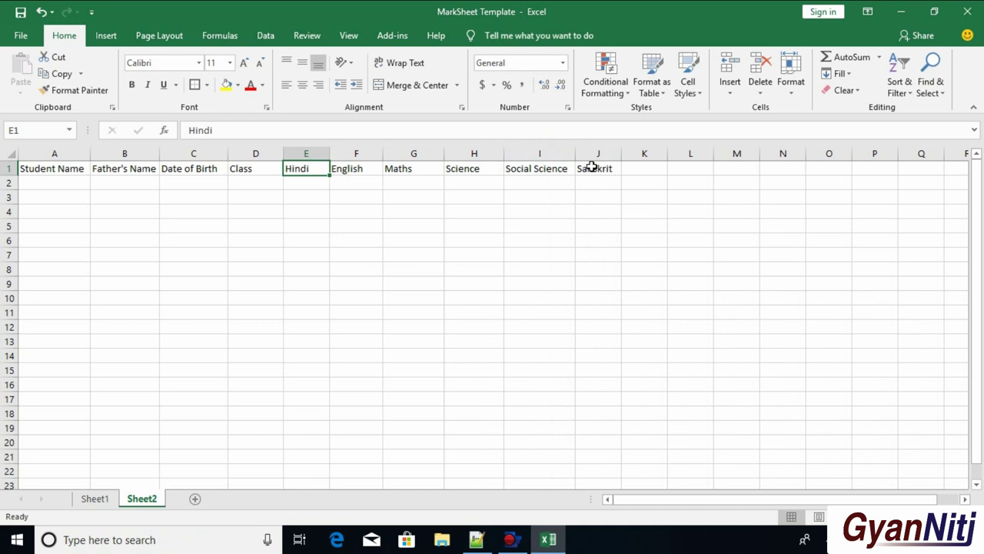
Step: Insert a new column A headed Roll No
{"action": "left_click", "coordinate": [57, 182]}
{"action": "left_click", "coordinate": [46, 153]}
{"action": "key", "text": "ctrl+shift+plus"}
{"action": "type", "text": "Roll"}
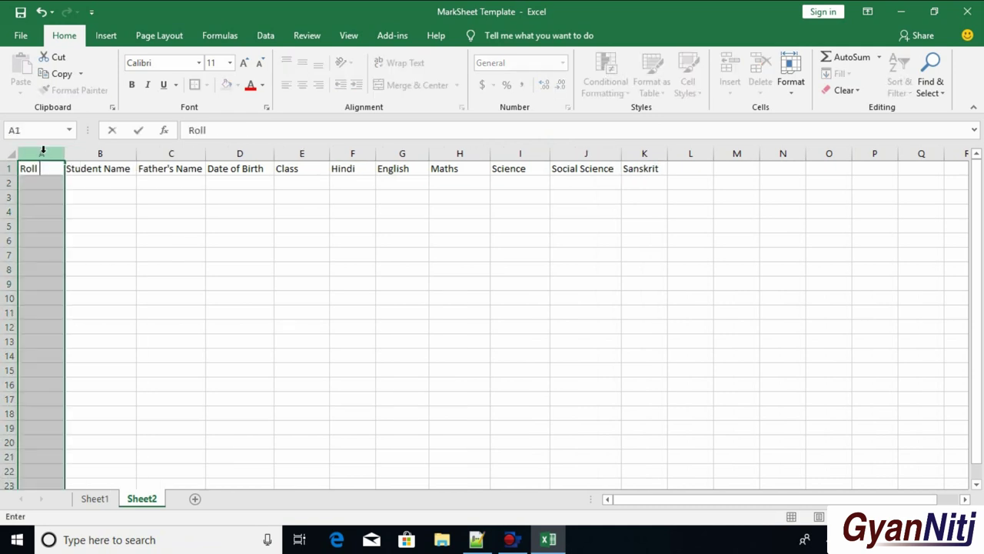
{"action": "type", "text": " No"}
{"action": "key", "text": "Return"}
{"action": "left_click", "coordinate": [91, 179]}
Step: Type the 20 student names down column B from B2
{"action": "type", "text": "Ram Mohan Sohan Monika Raman Ajay Sunita Nidhi Gautam Sonu Aman Sanjay Sudha Mohini Navin "}
{"action": "type", "text": "Mohan"}
{"action": "key", "text": "Return"}
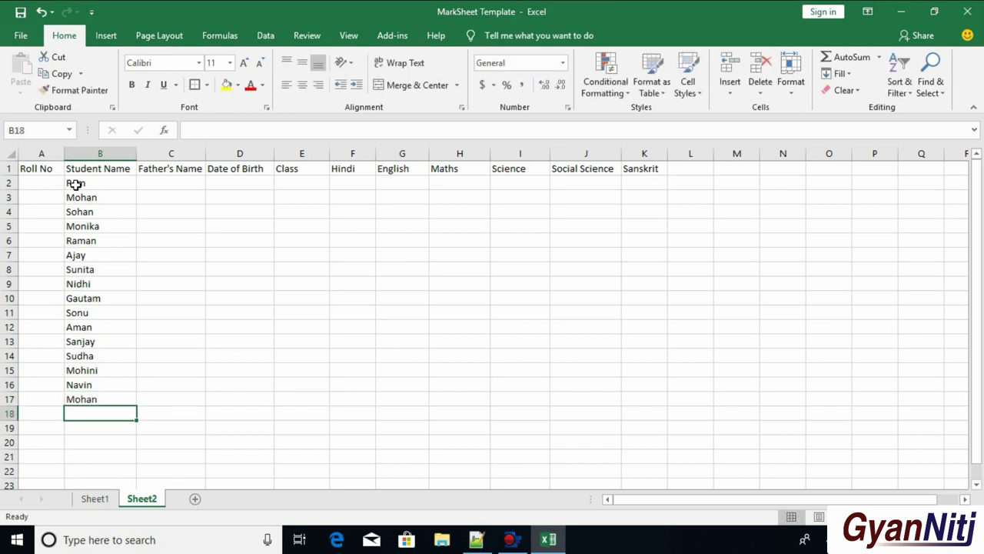
{"action": "type", "text": "Ju"}
{"action": "key", "text": "Return"}
{"action": "type", "text": "Yugam"}
{"action": "key", "text": "Return"}
{"action": "type", "text": "Vinay"}
{"action": "key", "text": "Return"}
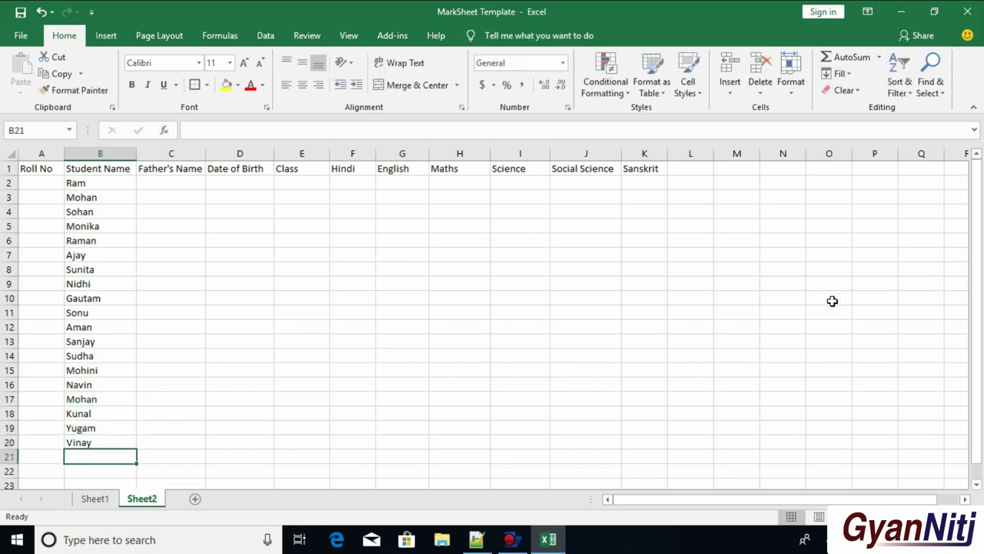
{"action": "type", "text": "Jatin"}
Step: Enter the fathers' names in column C and fill roll numbers 1–20 down column A
{"action": "left_click", "coordinate": [170, 182]}
{"action": "type", "text": "Sanjay Kumar Singh"}
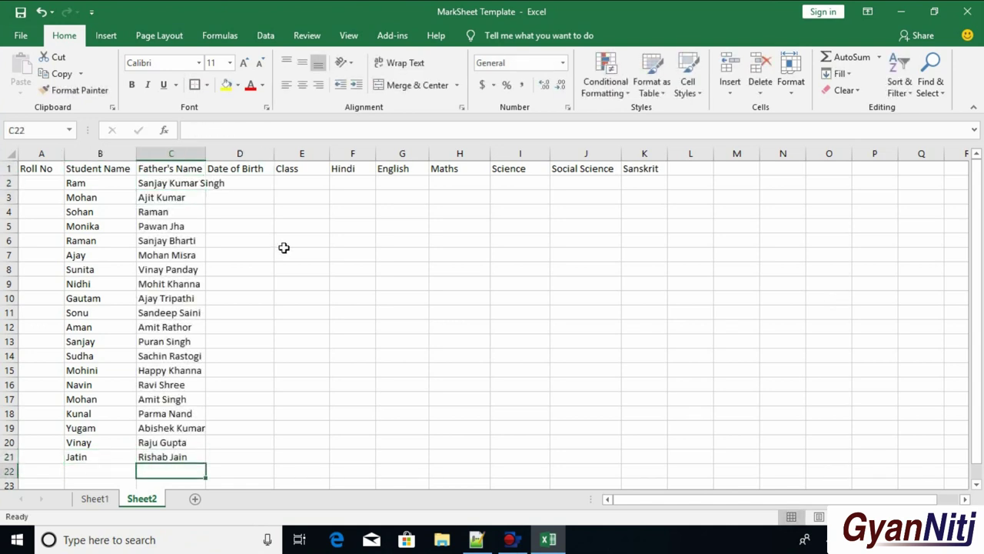
{"action": "left_click", "coordinate": [53, 183]}
{"action": "type", "text": "1"}
{"action": "key", "text": "Return"}
{"action": "type", "text": "2"}
{"action": "left_click_drag", "start_coordinate": [42, 183], "coordinate": [64, 462]}
Step: Center columns A–C both vertically and horizontally
{"action": "left_click_drag", "start_coordinate": [41, 153], "coordinate": [189, 163]}
{"action": "left_click", "coordinate": [302, 62]}
{"action": "left_click", "coordinate": [303, 84]}
{"action": "left_click", "coordinate": [258, 183]}
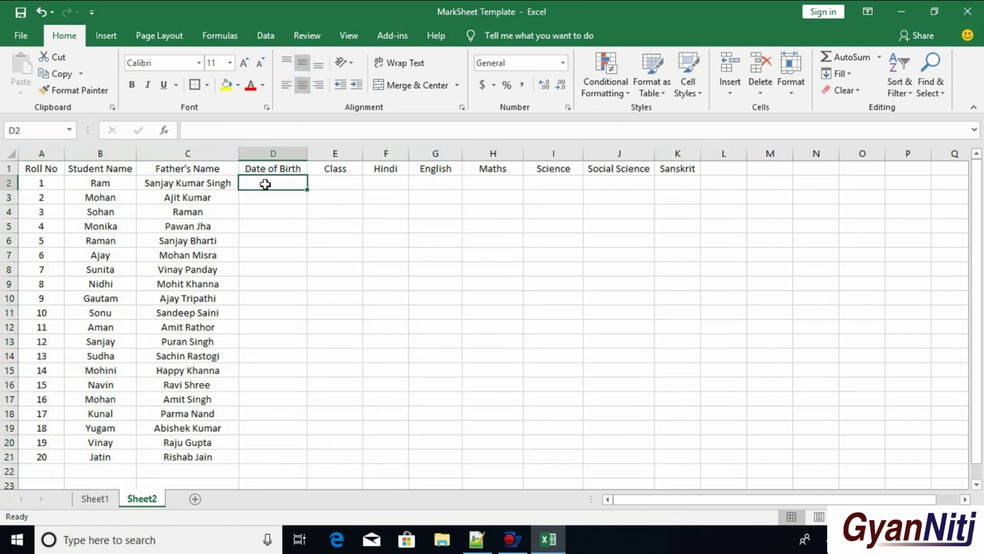
Step: Enter class IX and fill it down column E to all 20 students
{"action": "type", "text": "X"}
{"action": "key", "text": "Return"}
{"action": "left_click", "coordinate": [266, 183]}
{"action": "mouse_move", "coordinate": [307, 189]}
{"action": "left_mouse_down"}
{"action": "mouse_move", "coordinate": [283, 456]}
{"action": "mouse_move", "coordinate": [345, 455]}
{"action": "left_mouse_up"}
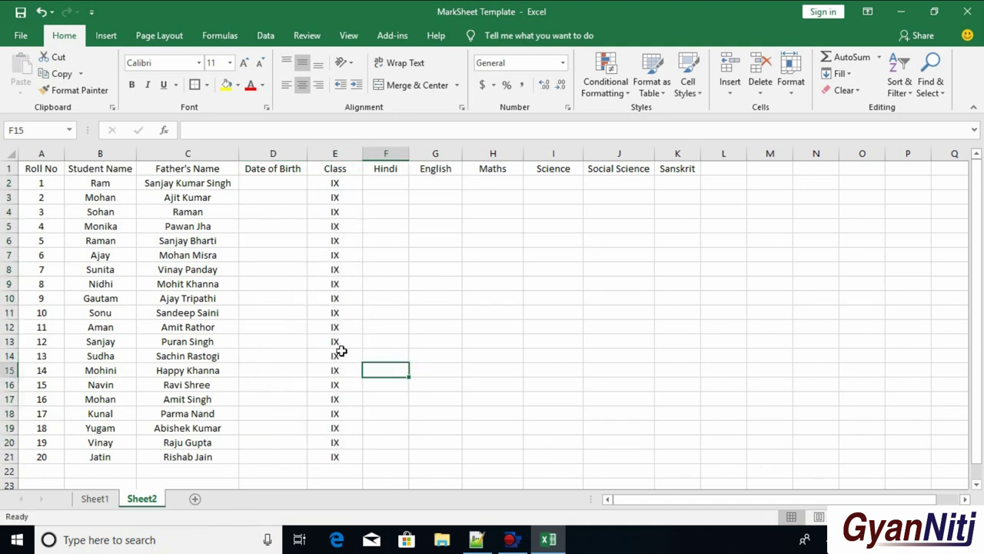
Step: Enter the first date of birth, 5/12/2005, and copy it down to every student
{"action": "left_click", "coordinate": [278, 183]}
{"action": "type", "text": "052005"}
{"action": "key", "text": "Return"}
{"action": "left_click", "coordinate": [291, 186]}
{"action": "left_click_drag", "start_coordinate": [307, 190], "coordinate": [313, 461]}
Step: Change the dates of birth for Mohan and several other students
{"action": "left_click", "coordinate": [253, 196]}
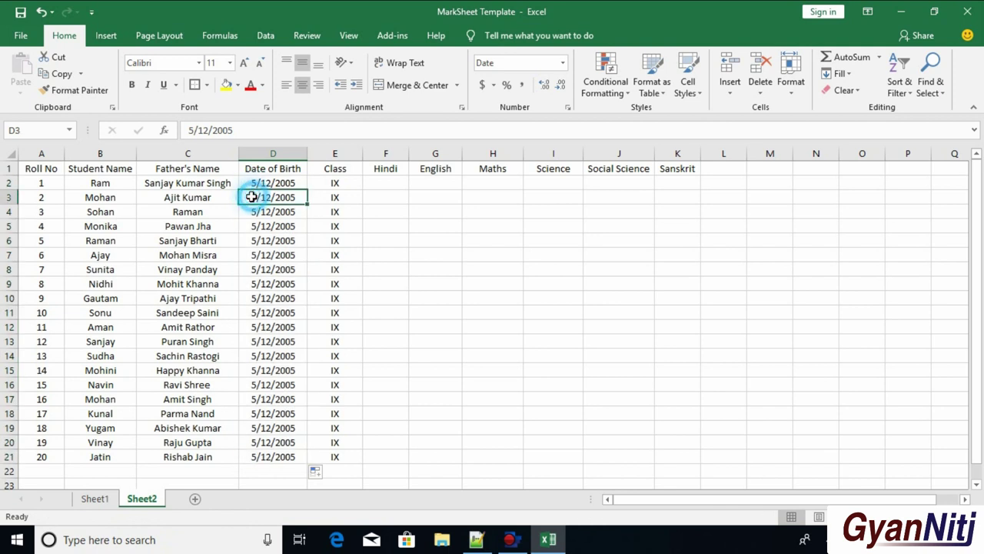
{"action": "double_click", "coordinate": [256, 198]}
{"action": "type", "text": "8"}
{"action": "key", "text": "BackSpace"}
{"action": "type", "text": "5"}
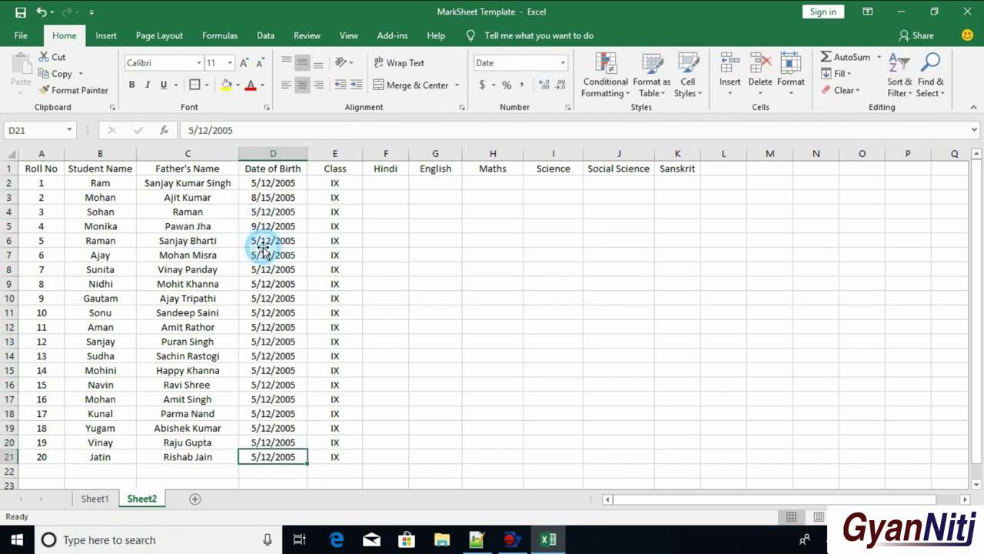
{"action": "double_click", "coordinate": [256, 254]}
{"action": "type", "text": "7"}
{"action": "left_click", "coordinate": [256, 269]}
{"action": "double_click", "coordinate": [256, 269]}
{"action": "type", "text": "6"}
{"action": "double_click", "coordinate": [253, 284]}
{"action": "type", "text": "9"}
{"action": "double_click", "coordinate": [256, 312]}
{"action": "type", "text": "7"}
{"action": "double_click", "coordinate": [255, 327]}
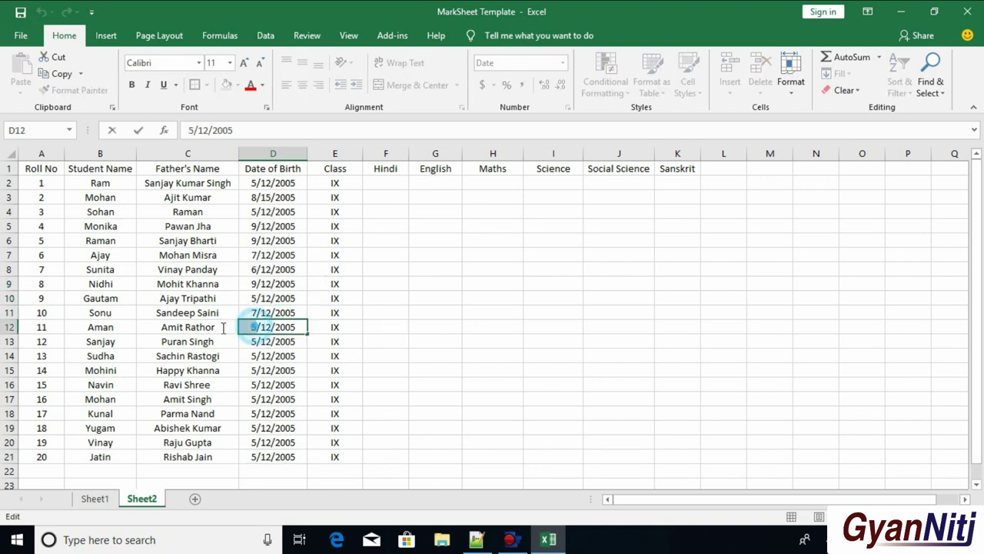
{"action": "type", "text": "9"}
Step: Set Sohan's date to 5/6/2005 and repeat the first three dates down to row 21
{"action": "left_click_drag", "start_coordinate": [273, 185], "coordinate": [275, 259]}
{"action": "left_click", "coordinate": [254, 197]}
{"action": "double_click", "coordinate": [254, 197]}
{"action": "double_click", "coordinate": [273, 212]}
{"action": "key", "text": "BackSpace"}
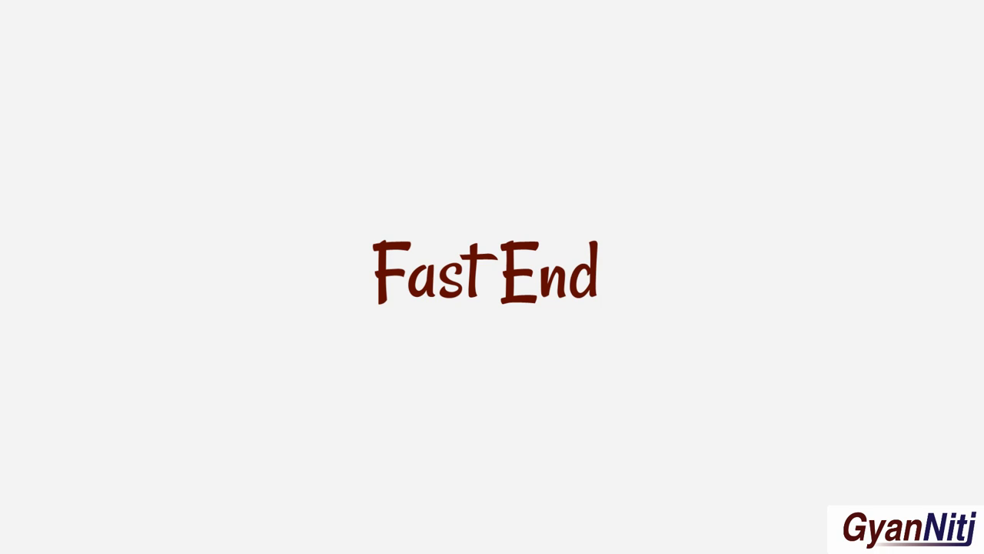
{"action": "key", "text": "BackSpace"}
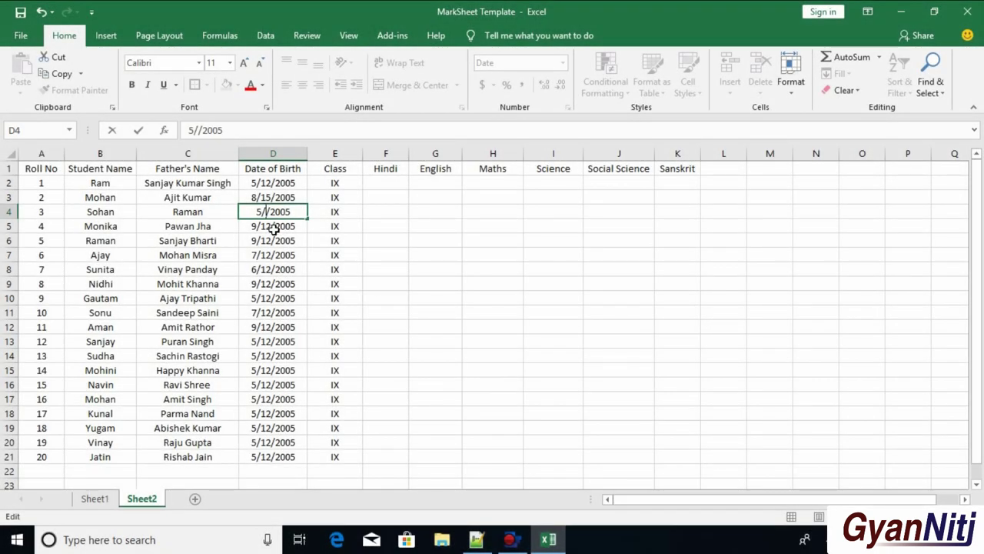
{"action": "type", "text": "6"}
{"action": "key", "text": "Return"}
{"action": "left_click_drag", "start_coordinate": [276, 181], "coordinate": [312, 466]}
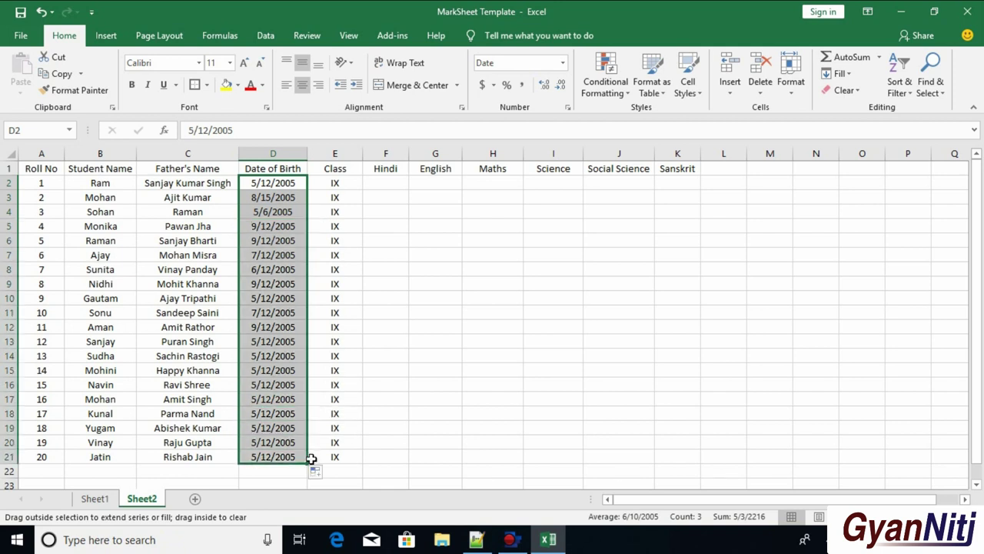
{"action": "left_click", "coordinate": [423, 229]}
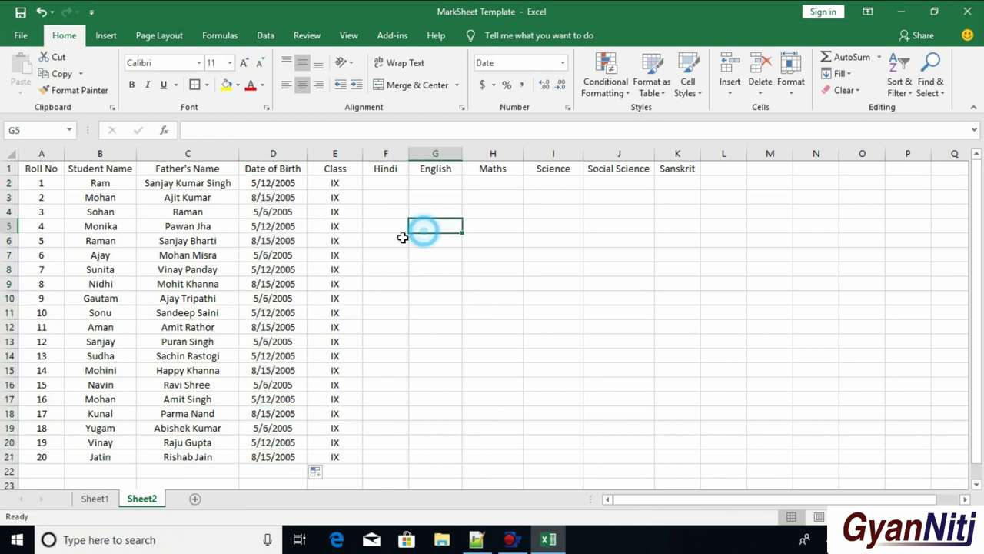
Step: Fill Hindi through Sanskrit with =RAND()*100 for all students and force a recalculation
{"action": "left_click", "coordinate": [389, 183]}
{"action": "type", "text": "="}
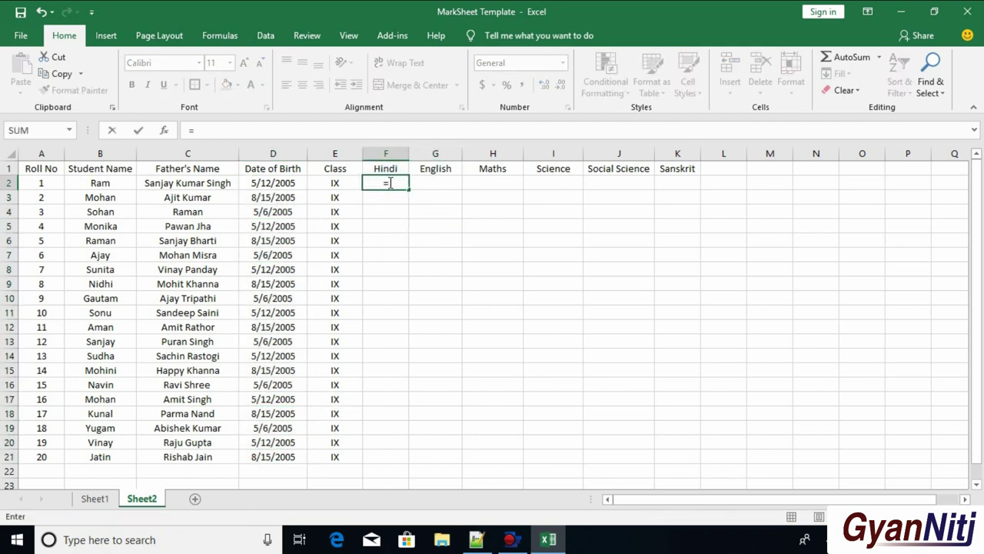
{"action": "type", "text": "rand"}
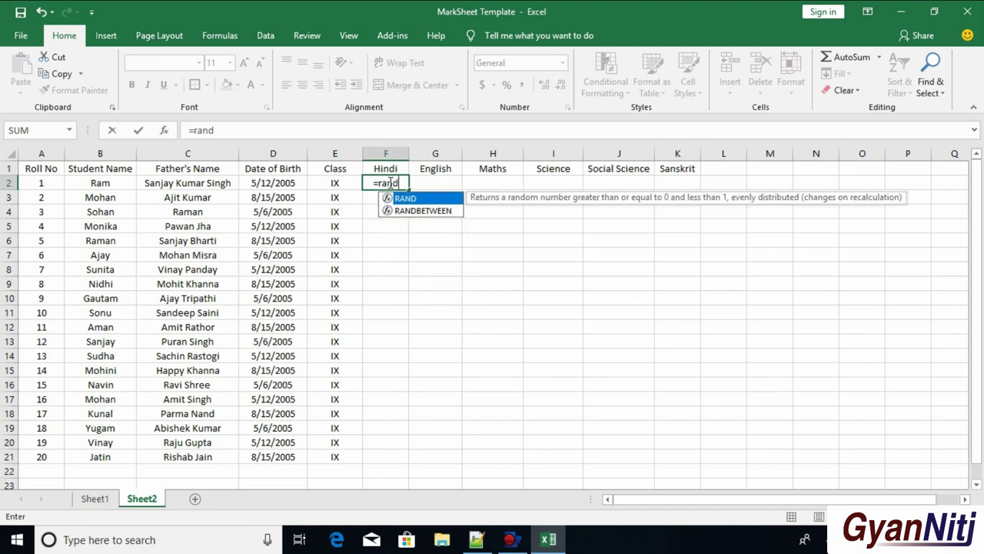
{"action": "type", "text": "()*1"}
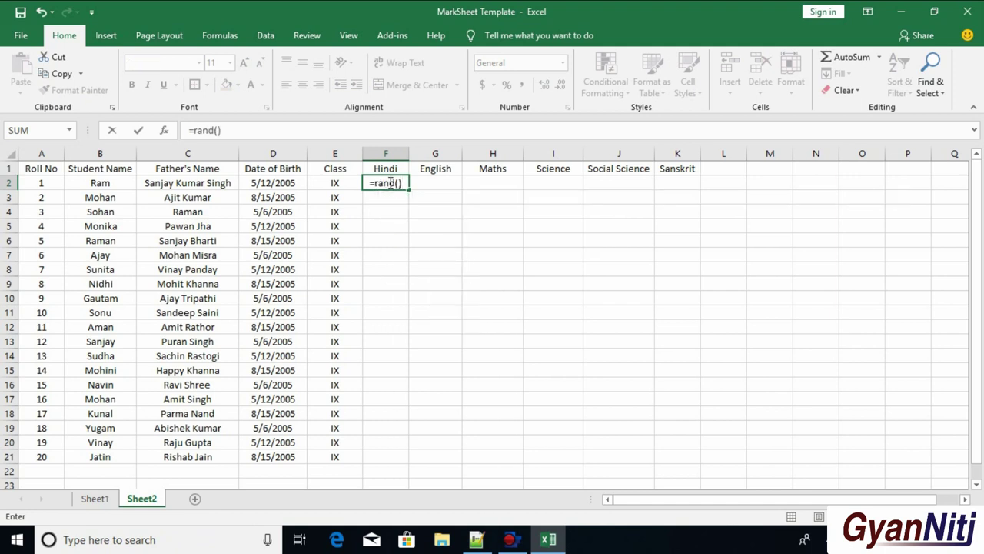
{"action": "type", "text": "00"}
{"action": "key", "text": "Return"}
{"action": "key", "text": "Up"}
{"action": "left_click_drag", "start_coordinate": [411, 193], "coordinate": [709, 462]}
{"action": "left_click_drag", "start_coordinate": [700, 188], "coordinate": [710, 463]}
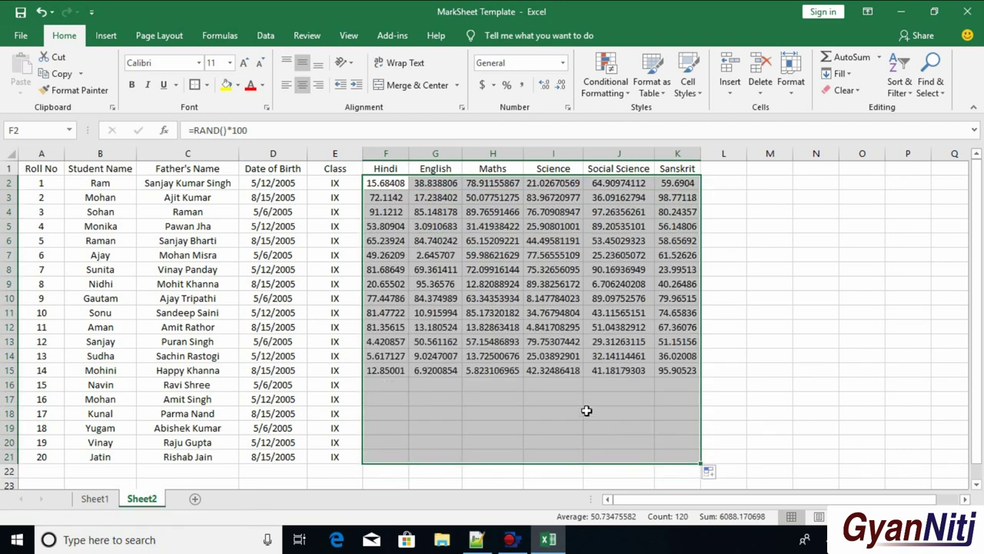
{"action": "left_click", "coordinate": [481, 283]}
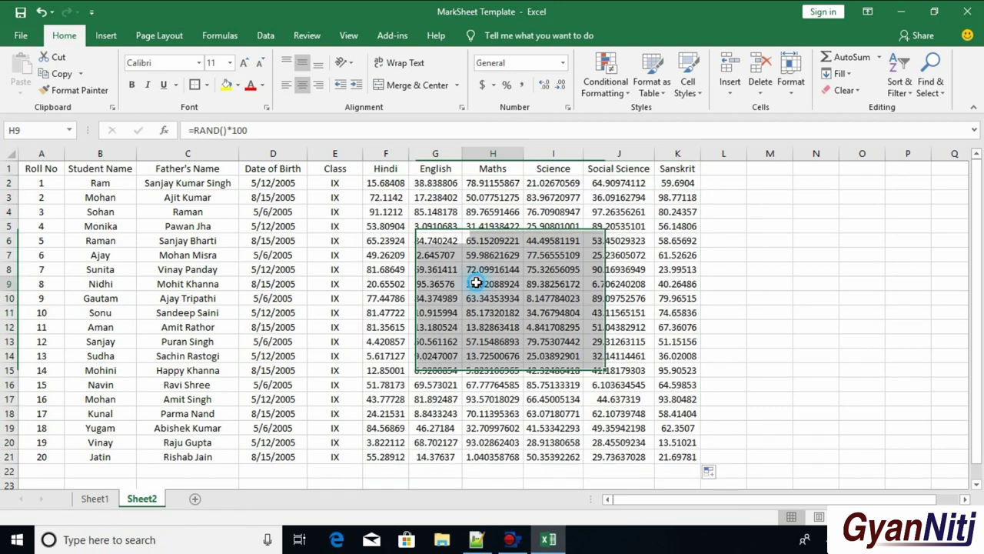
{"action": "double_click", "coordinate": [662, 197]}
{"action": "left_click", "coordinate": [770, 197]}
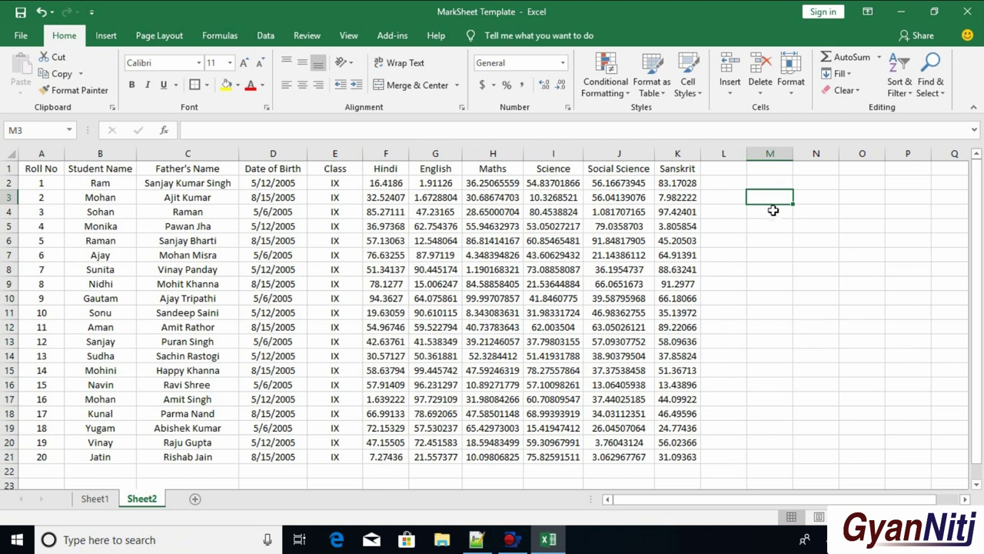
Step: Remove all decimal places from the marks in F2:K21
{"action": "left_click_drag", "start_coordinate": [385, 183], "coordinate": [677, 457]}
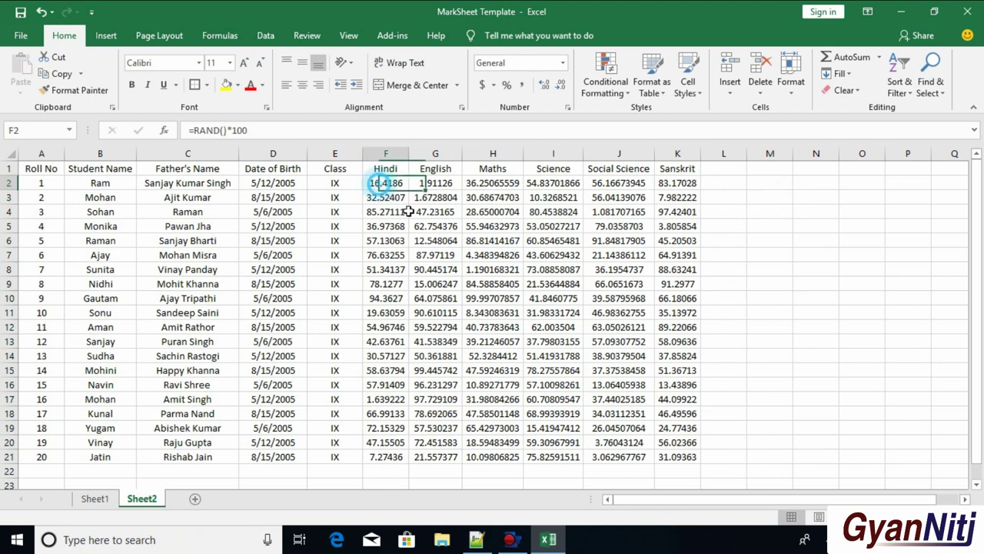
{"action": "left_click", "coordinate": [560, 85]}
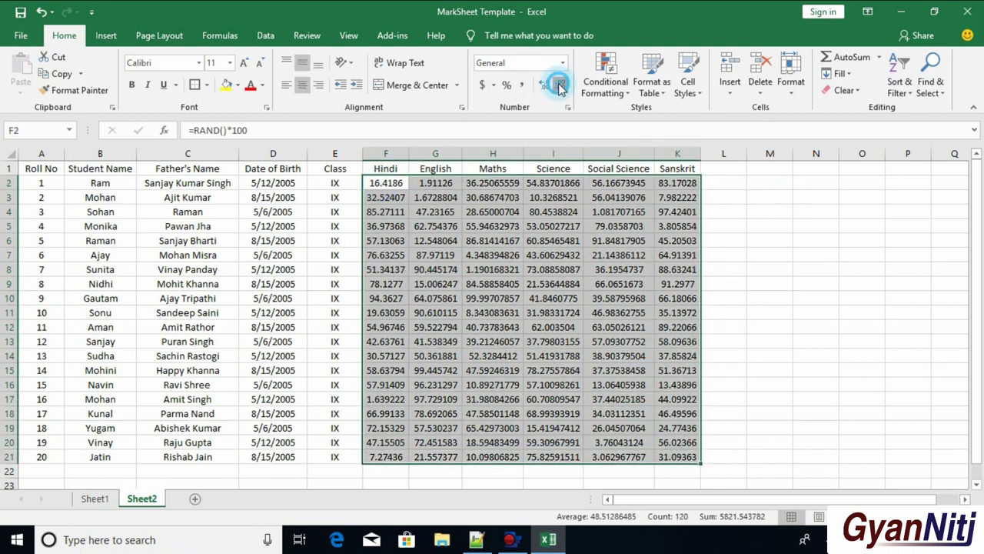
{"action": "left_click", "coordinate": [560, 85]}
{"action": "left_click", "coordinate": [561, 84]}
{"action": "left_click", "coordinate": [561, 85]}
{"action": "left_click", "coordinate": [836, 226]}
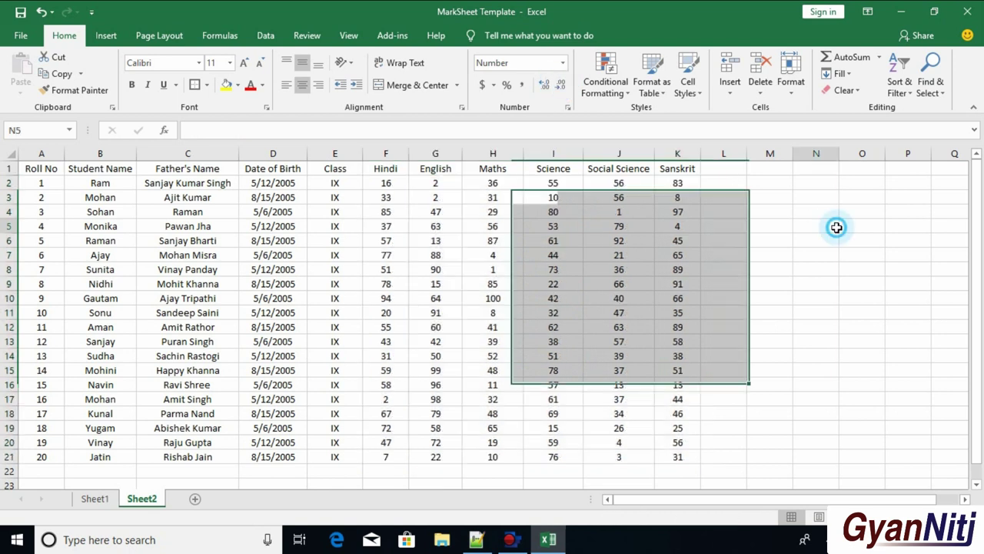
Step: Re-edit the Science mark in I3 twice to regenerate the random marks
{"action": "left_click", "coordinate": [558, 195]}
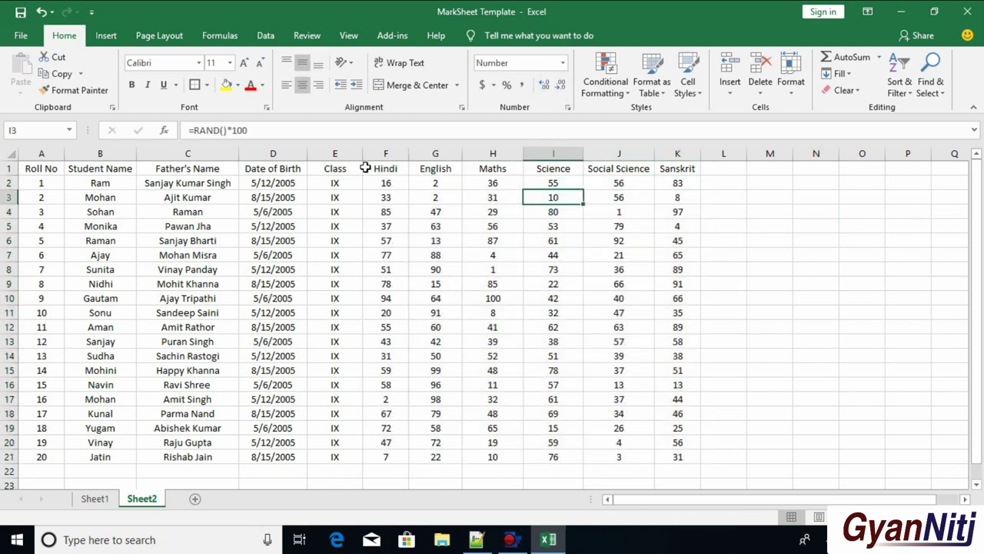
{"action": "double_click", "coordinate": [569, 194]}
{"action": "left_click", "coordinate": [684, 209]}
{"action": "left_click", "coordinate": [556, 194]}
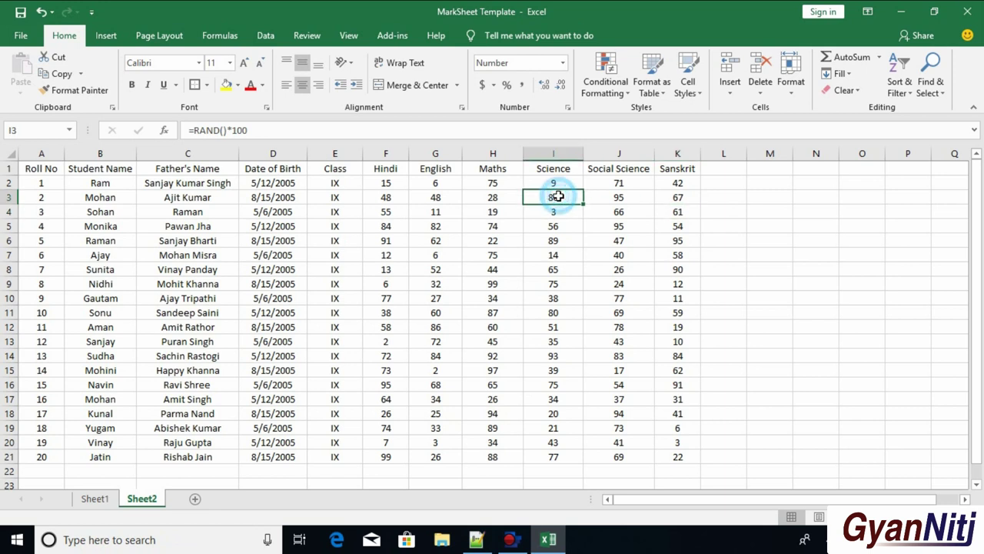
{"action": "double_click", "coordinate": [575, 200]}
{"action": "left_click", "coordinate": [769, 211]}
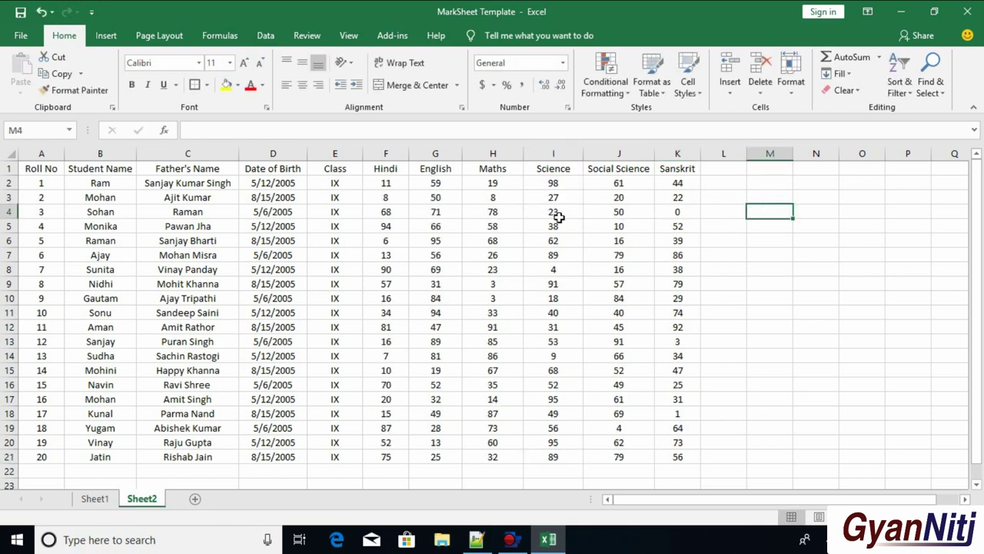
{"action": "left_click", "coordinate": [755, 195]}
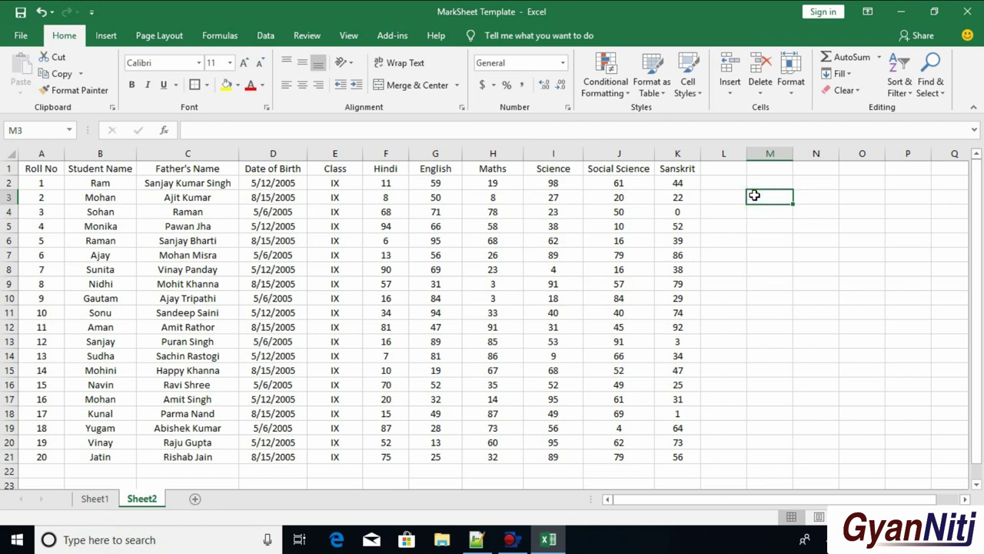
{"action": "left_click", "coordinate": [762, 182]}
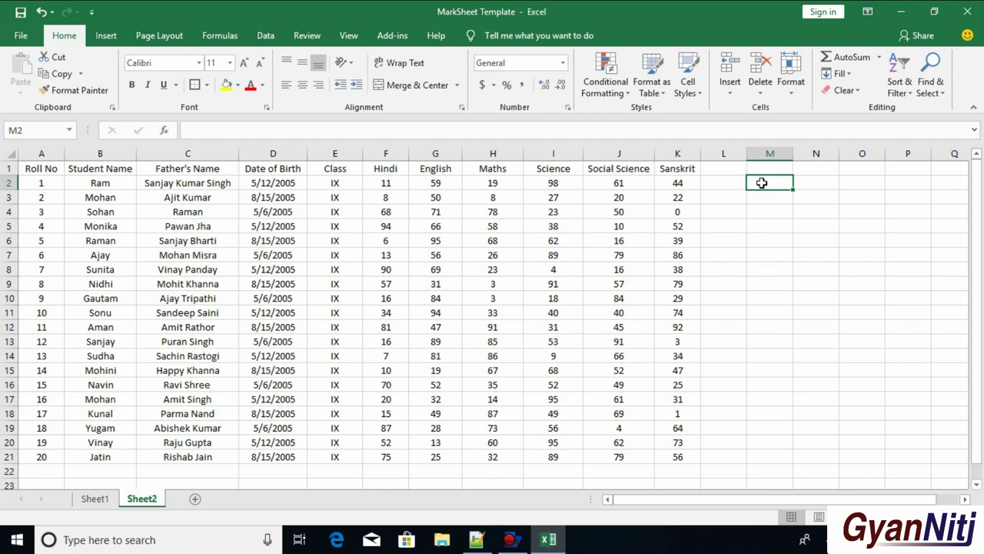
Step: Enter =ROUND(F2,0) in helper cell M2
{"action": "type", "text": "=ro"}
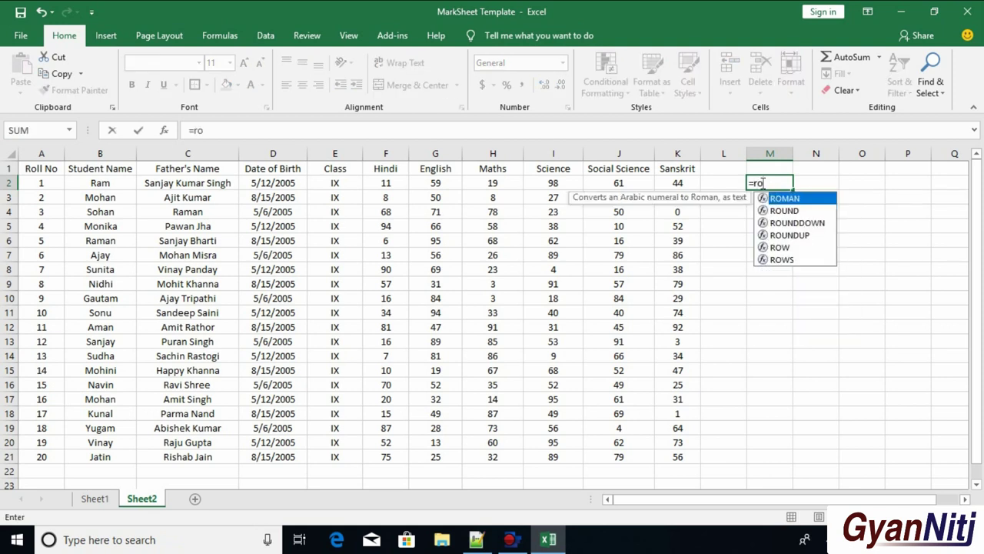
{"action": "key", "text": "Down"}
{"action": "key", "text": "Tab"}
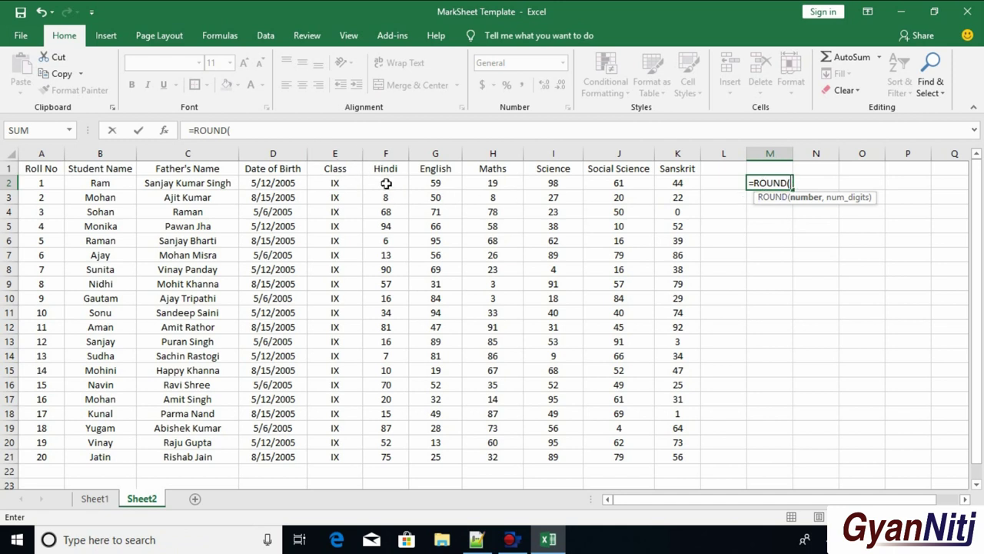
{"action": "left_click", "coordinate": [387, 183]}
{"action": "type", "text": ",0"}
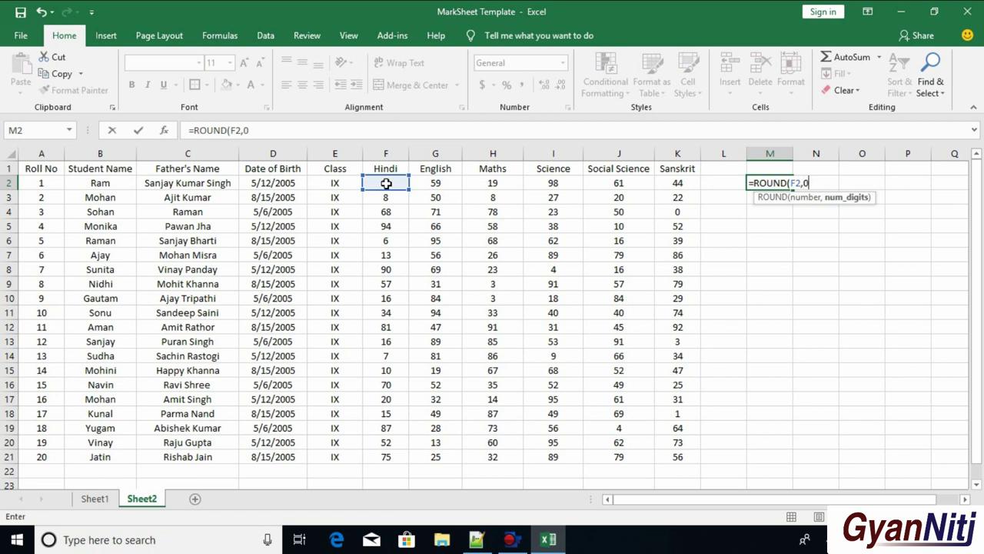
{"action": "type", "text": ")"}
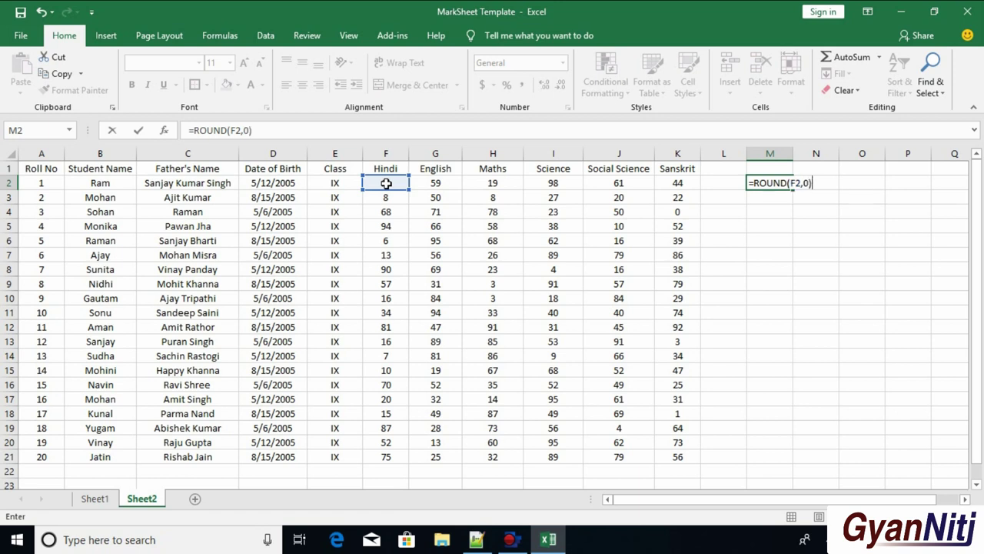
{"action": "key", "text": "Return"}
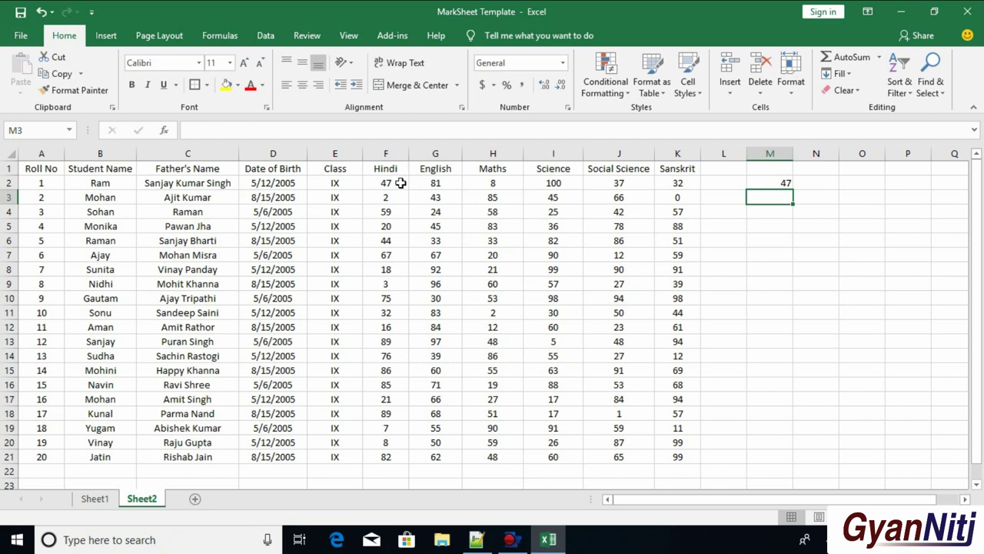
Step: Show the Hindi–Sanskrit marks with four decimals and fill the ROUND formula down to M21
{"action": "left_click_drag", "start_coordinate": [387, 184], "coordinate": [667, 461]}
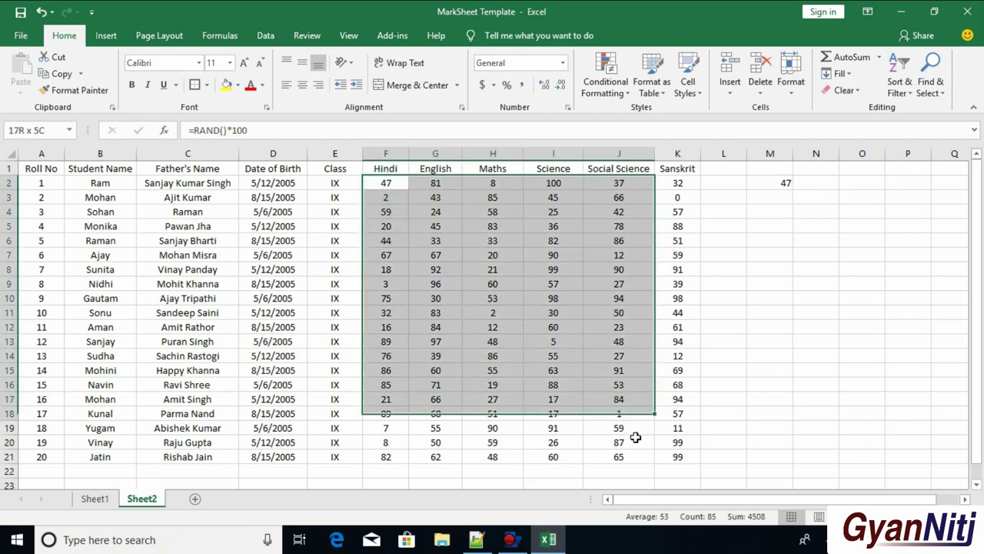
{"action": "left_click", "coordinate": [545, 83]}
{"action": "left_click", "coordinate": [545, 83]}
{"action": "left_click", "coordinate": [545, 83]}
{"action": "left_click", "coordinate": [545, 83]}
{"action": "left_click", "coordinate": [876, 244]}
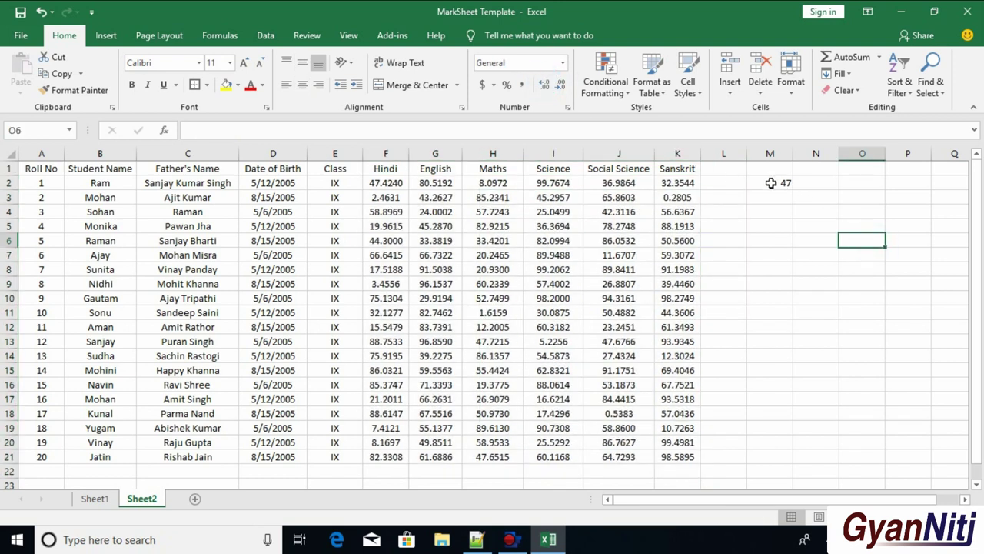
{"action": "left_click", "coordinate": [783, 184]}
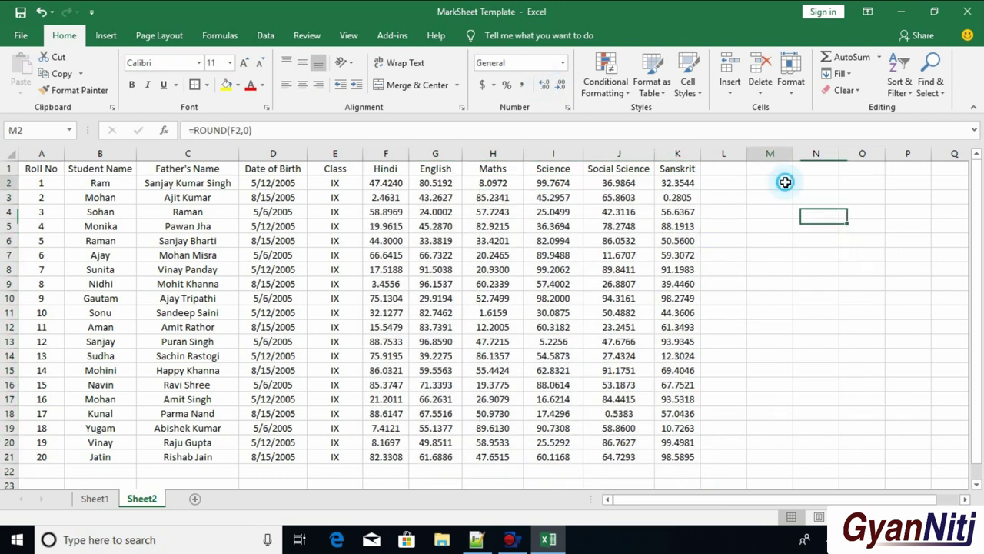
{"action": "left_click_drag", "start_coordinate": [793, 191], "coordinate": [796, 462]}
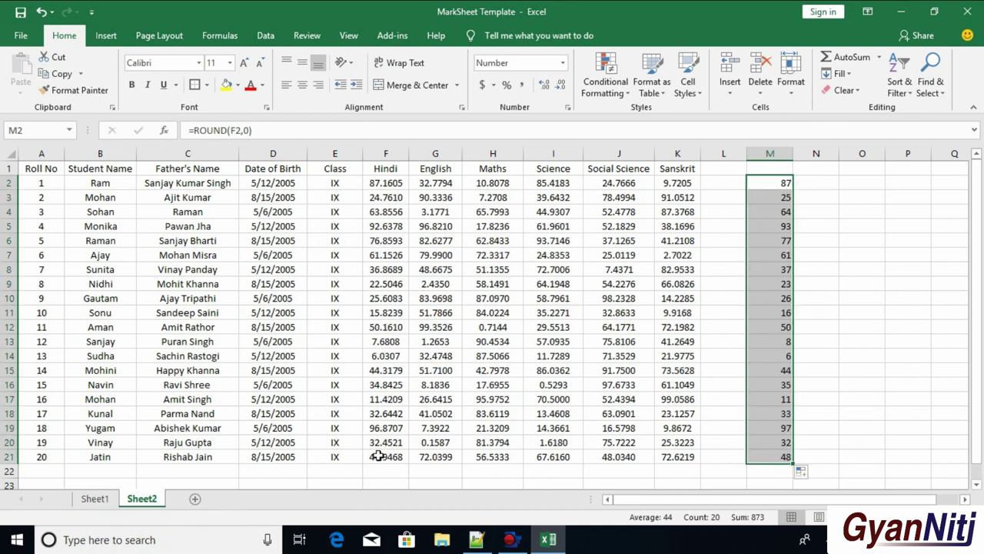
Step: Extend the rounding formulas across to column R and copy the rounded block
{"action": "left_click_drag", "start_coordinate": [816, 500], "coordinate": [838, 501]}
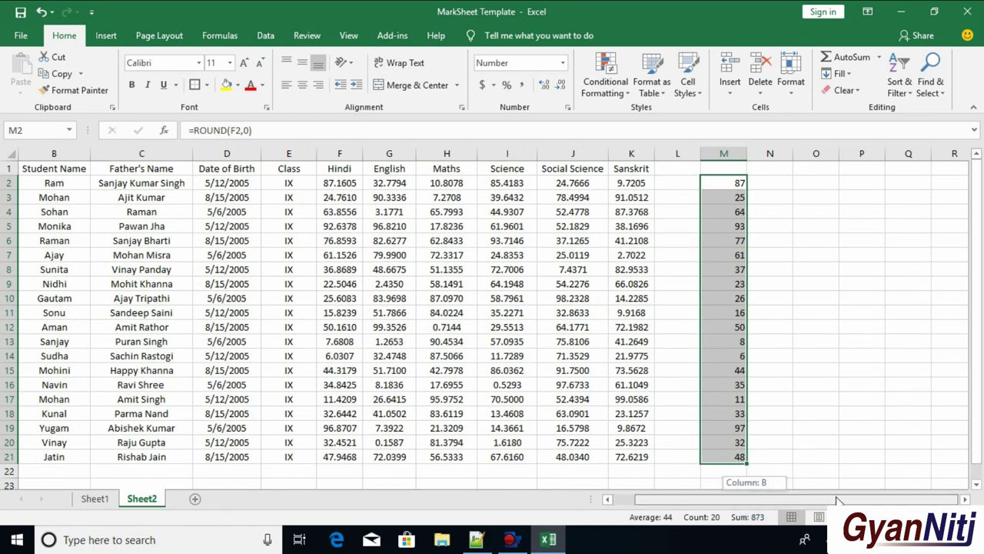
{"action": "left_click_drag", "start_coordinate": [747, 463], "coordinate": [951, 461]}
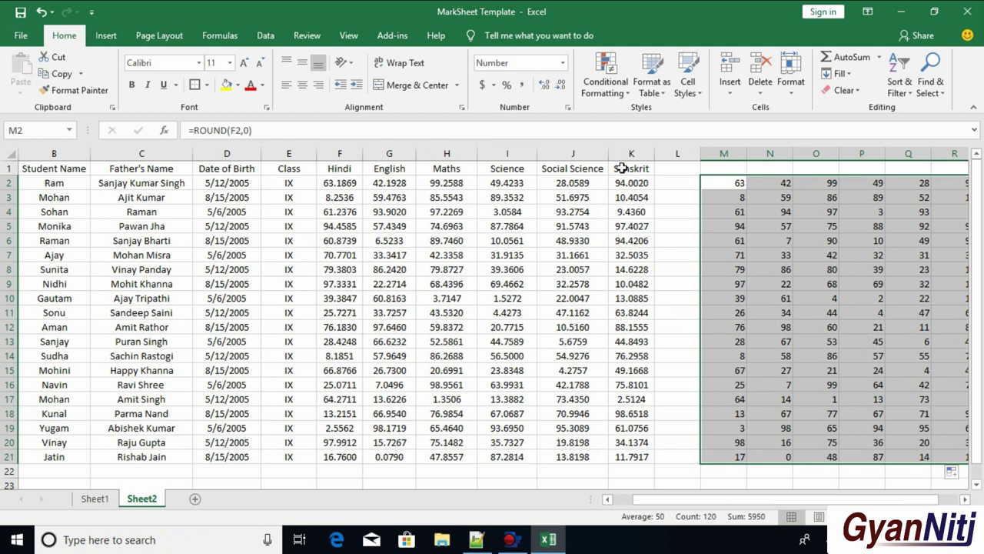
{"action": "left_click_drag", "start_coordinate": [759, 500], "coordinate": [781, 499]}
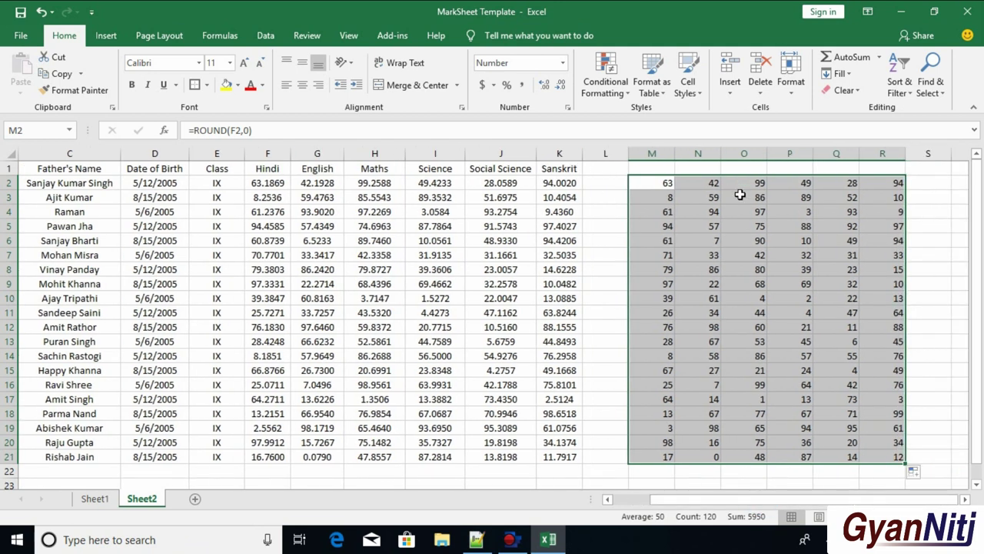
{"action": "right_click", "coordinate": [852, 200]}
{"action": "left_click", "coordinate": [841, 220]}
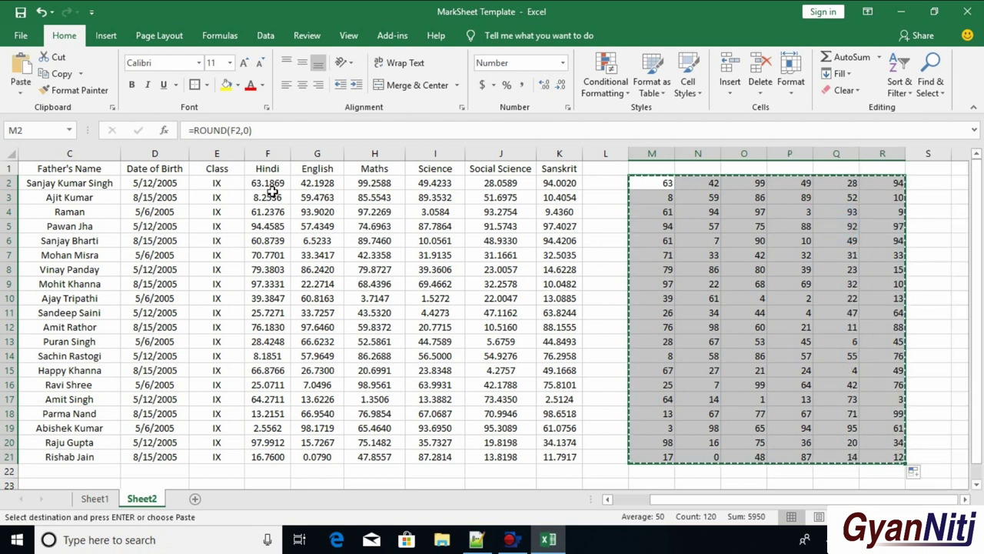
Step: Paste the rounded marks as values over F2:K21
{"action": "left_click_drag", "start_coordinate": [271, 185], "coordinate": [562, 457]}
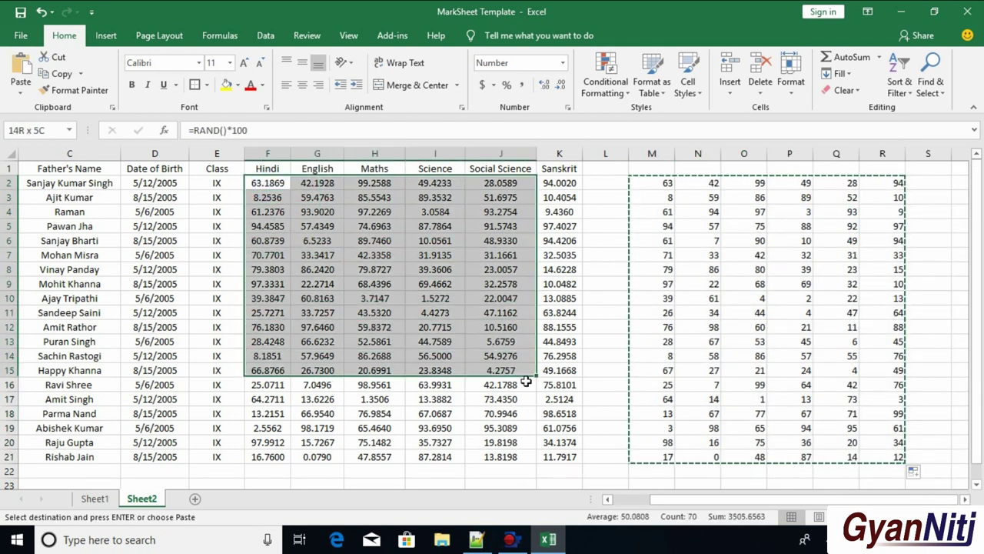
{"action": "key", "text": "Delete"}
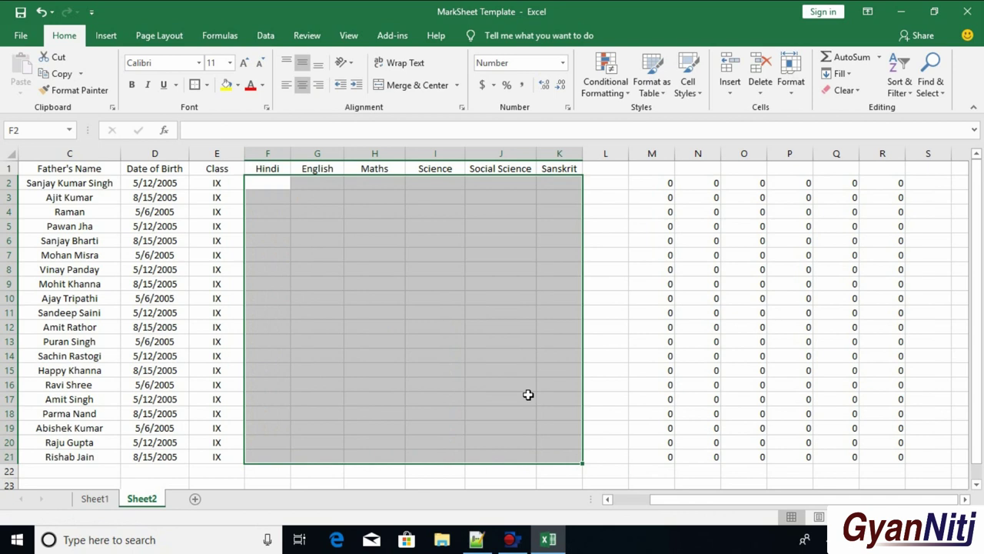
{"action": "key", "text": "ctrl+z"}
{"action": "left_click", "coordinate": [593, 474]}
{"action": "right_click", "coordinate": [424, 220]}
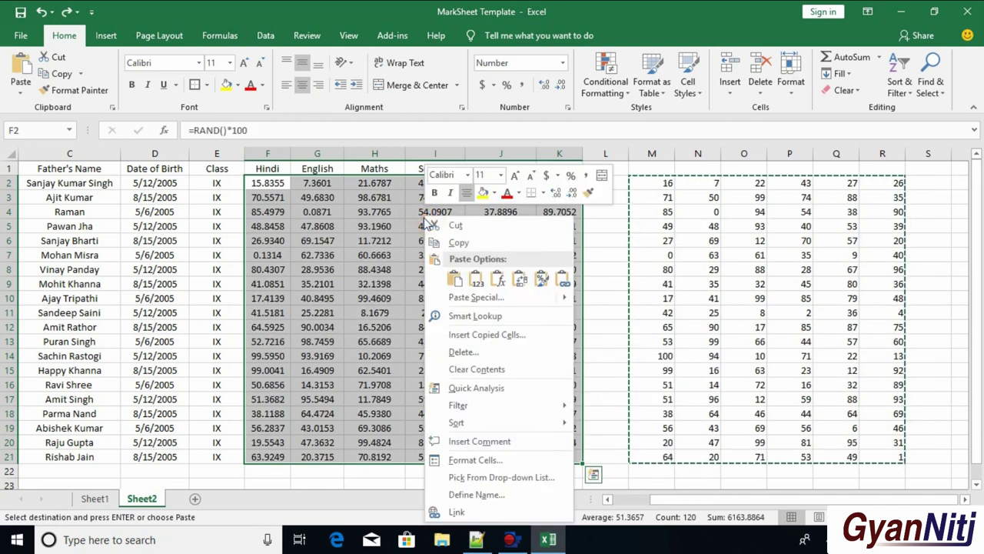
{"action": "left_click", "coordinate": [477, 280]}
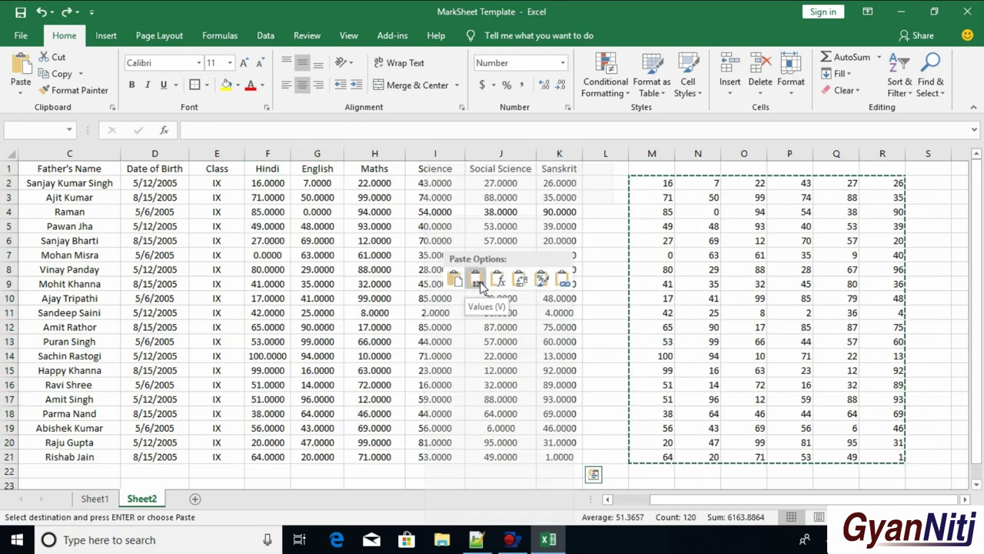
Step: Show the pasted marks as whole numbers and spot-check that they are plain values
{"action": "left_click", "coordinate": [560, 89]}
{"action": "left_click", "coordinate": [560, 89]}
{"action": "left_click", "coordinate": [561, 89]}
{"action": "left_click", "coordinate": [561, 90]}
{"action": "left_click", "coordinate": [624, 213]}
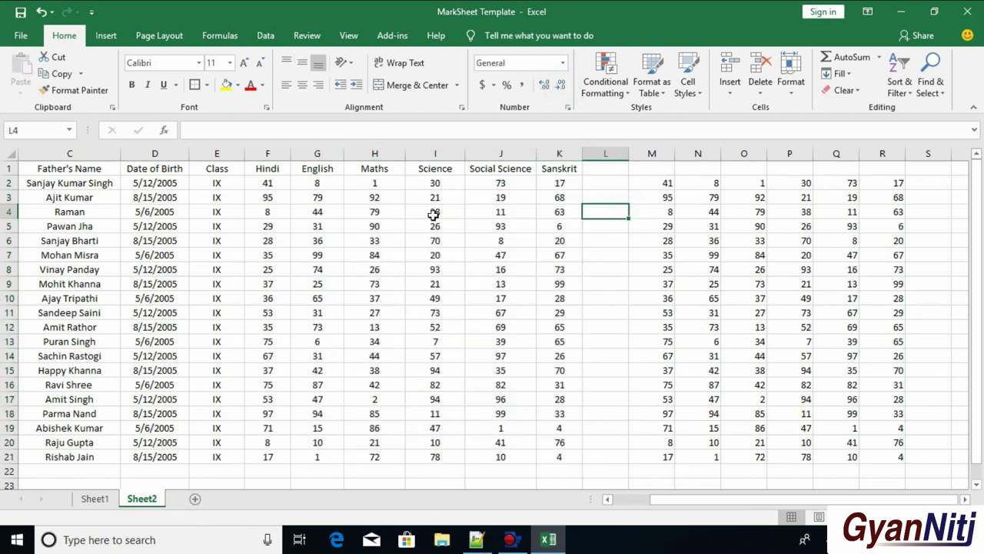
{"action": "left_click", "coordinate": [265, 183]}
{"action": "left_click", "coordinate": [317, 197]}
Step: Delete the helper rounding formulas in columns M to R
{"action": "left_click_drag", "start_coordinate": [654, 183], "coordinate": [906, 464]}
{"action": "key", "text": "Delete"}
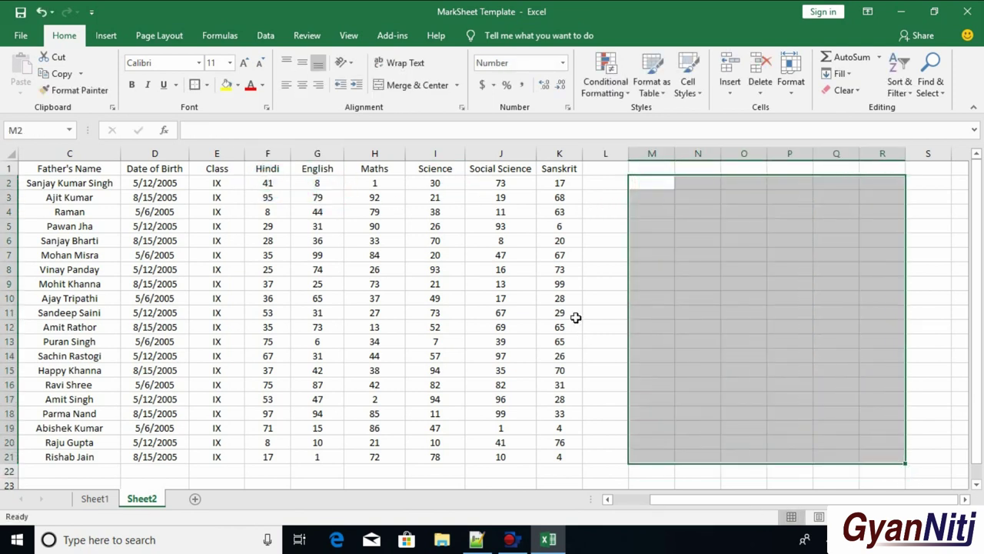
{"action": "left_click", "coordinate": [592, 300]}
{"action": "left_click_drag", "start_coordinate": [280, 186], "coordinate": [549, 464]}
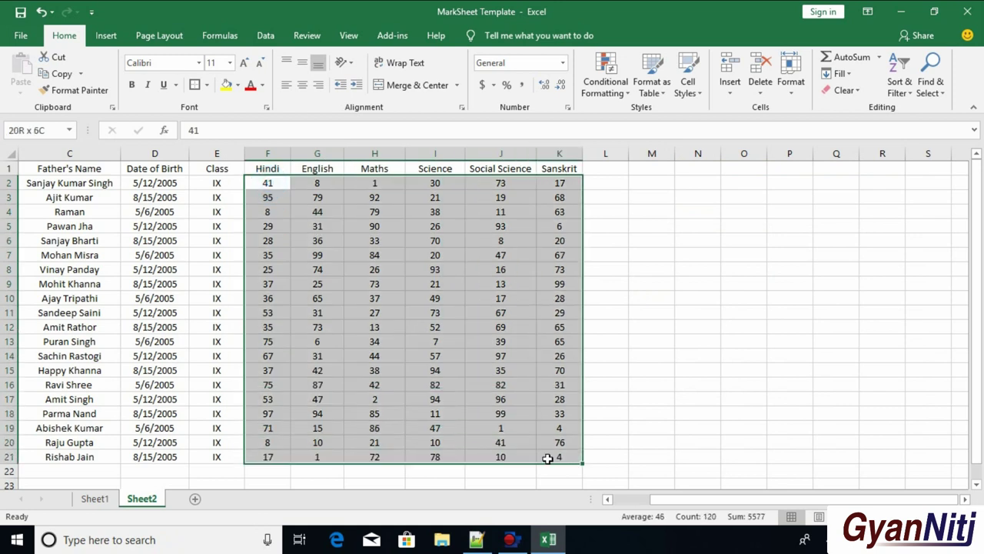
{"action": "mouse_move", "coordinate": [565, 170]}
{"action": "left_mouse_down"}
{"action": "mouse_move", "coordinate": [8, 168]}
{"action": "mouse_move", "coordinate": [23, 168]}
{"action": "left_mouse_up"}
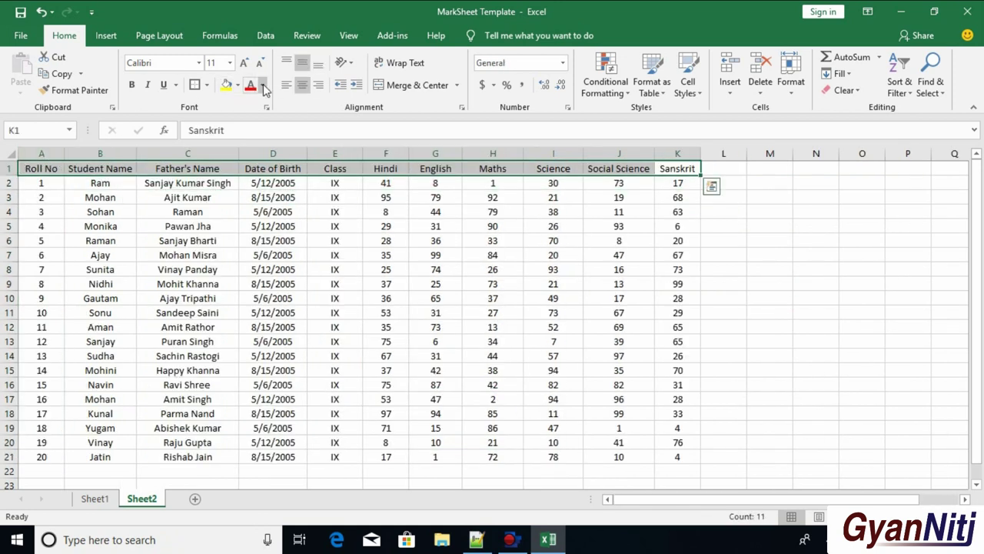
Step: Give header row A1:K1 a dark blue fill, white text and 14-point font
{"action": "left_click", "coordinate": [227, 84]}
{"action": "left_click", "coordinate": [238, 84]}
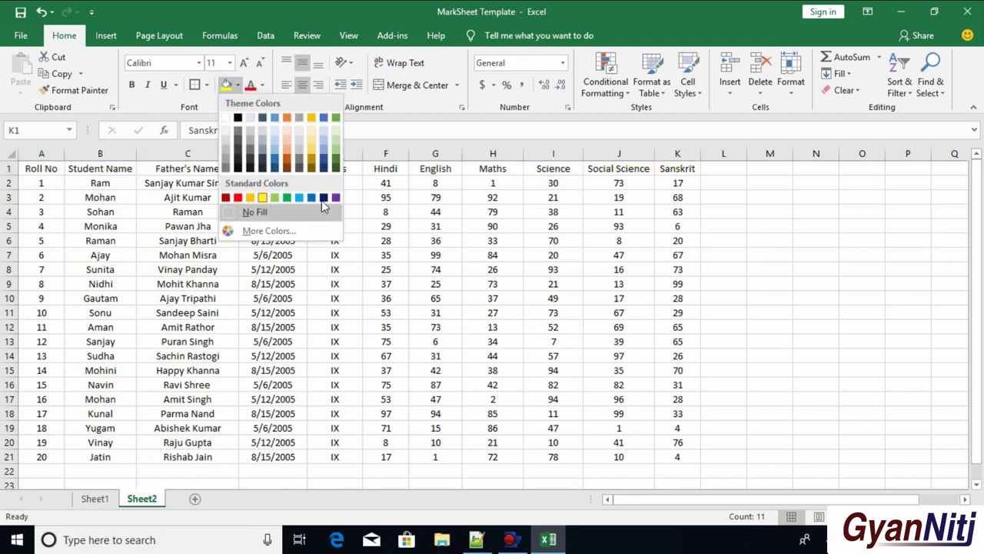
{"action": "left_click", "coordinate": [323, 198]}
{"action": "left_click", "coordinate": [262, 84]}
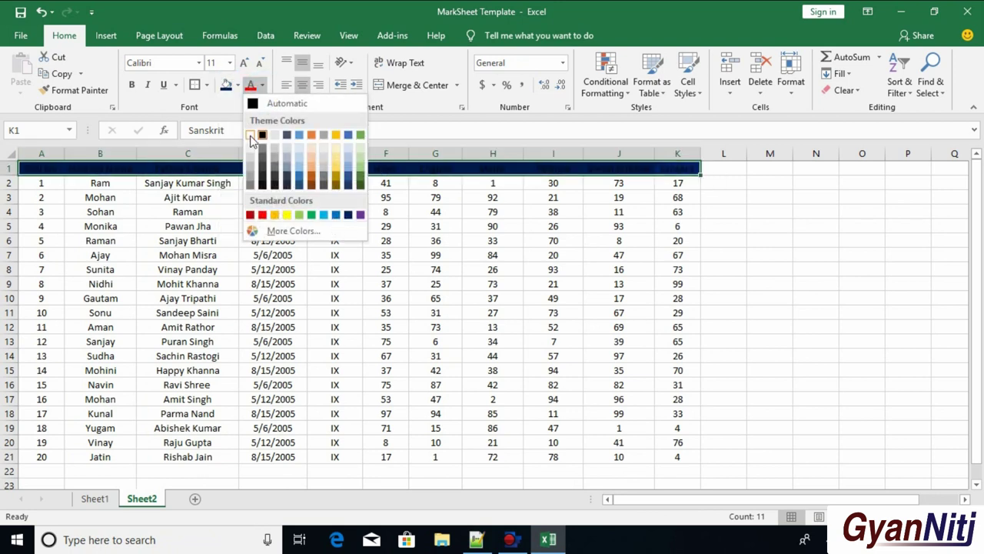
{"action": "left_click", "coordinate": [250, 136]}
{"action": "left_click", "coordinate": [244, 62]}
{"action": "left_click", "coordinate": [244, 63]}
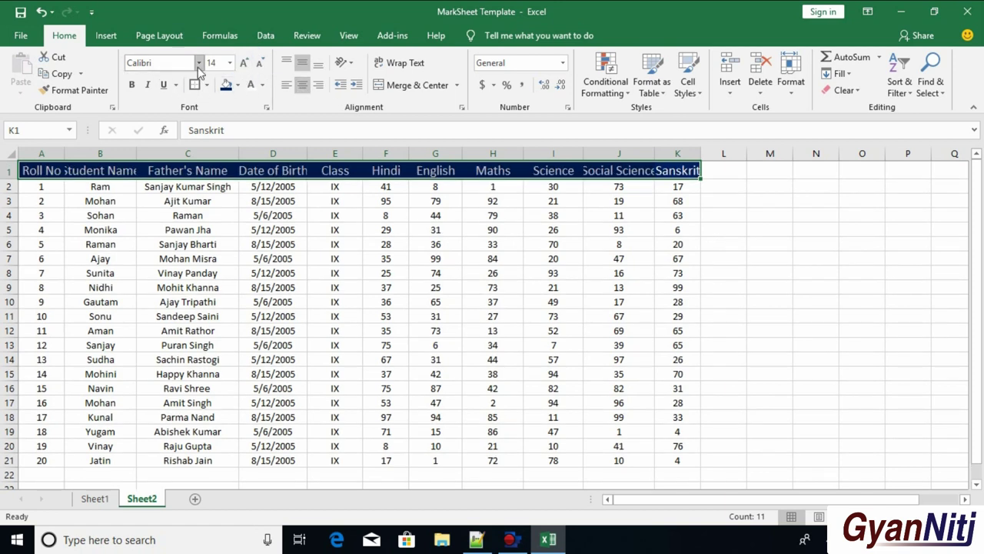
Step: Widen columns A, B, C, D, G, J and K so every heading shows in full
{"action": "double_click", "coordinate": [135, 157]}
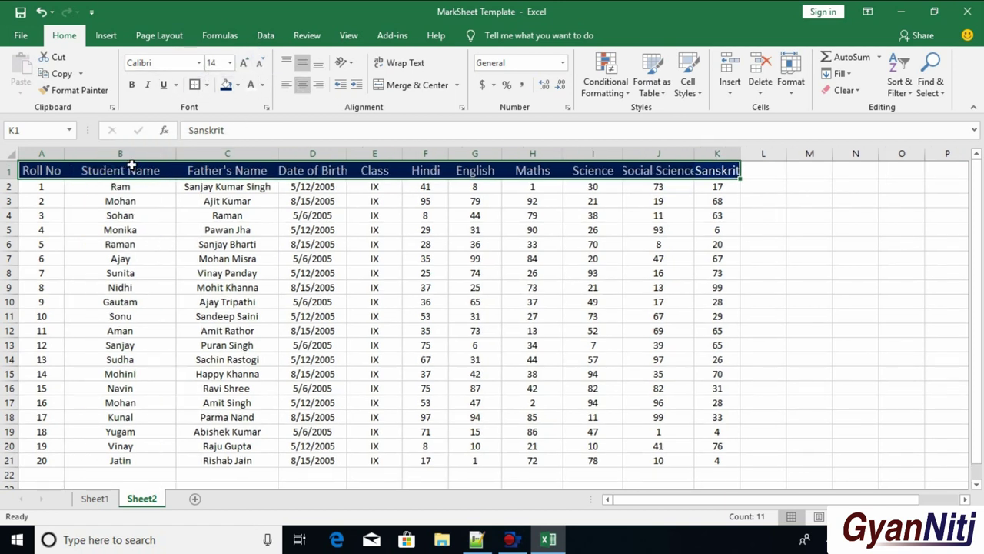
{"action": "double_click", "coordinate": [65, 154]}
{"action": "double_click", "coordinate": [289, 153]}
{"action": "left_click_drag", "start_coordinate": [372, 154], "coordinate": [554, 153]}
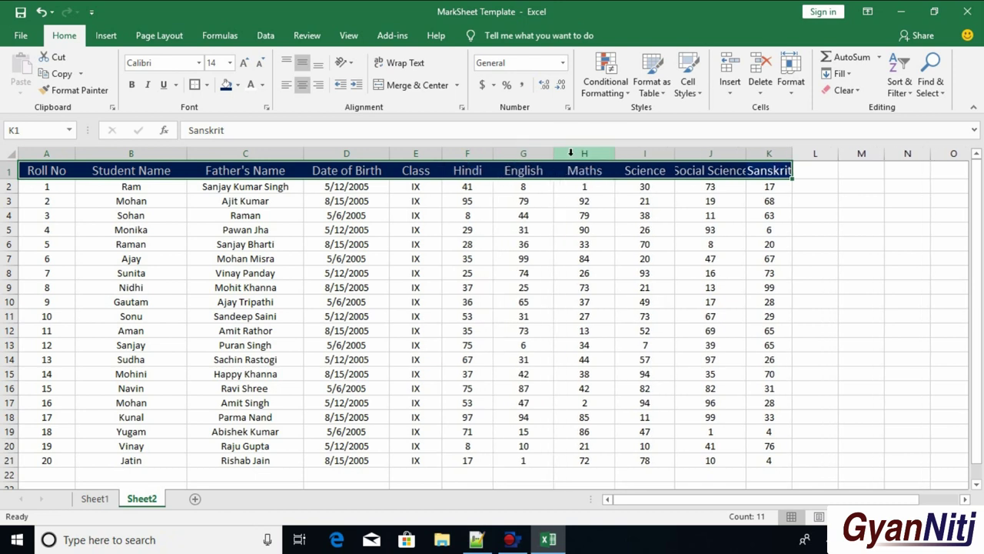
{"action": "left_click_drag", "start_coordinate": [615, 154], "coordinate": [624, 156]}
{"action": "left_click", "coordinate": [824, 243]}
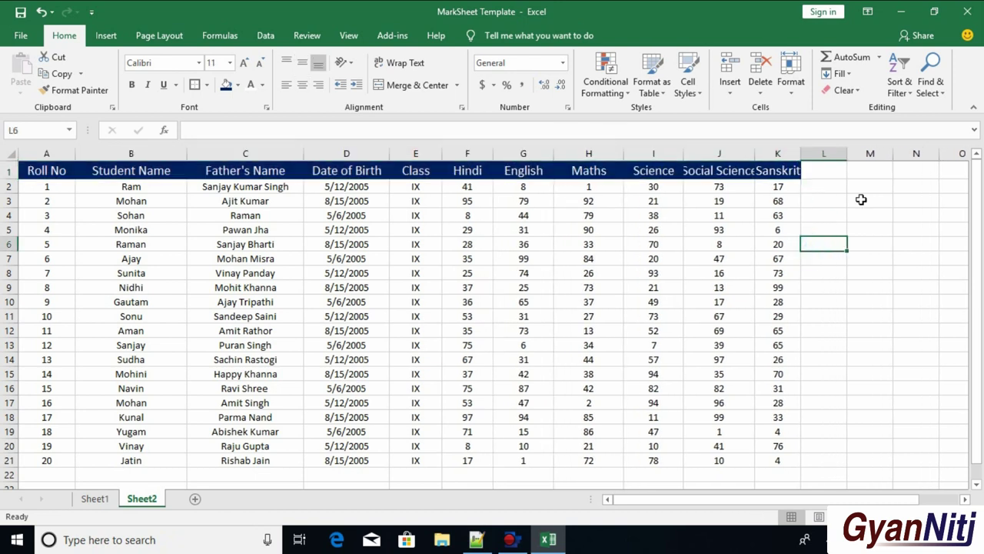
{"action": "left_click_drag", "start_coordinate": [800, 154], "coordinate": [827, 154]}
{"action": "left_click_drag", "start_coordinate": [755, 154], "coordinate": [771, 154]}
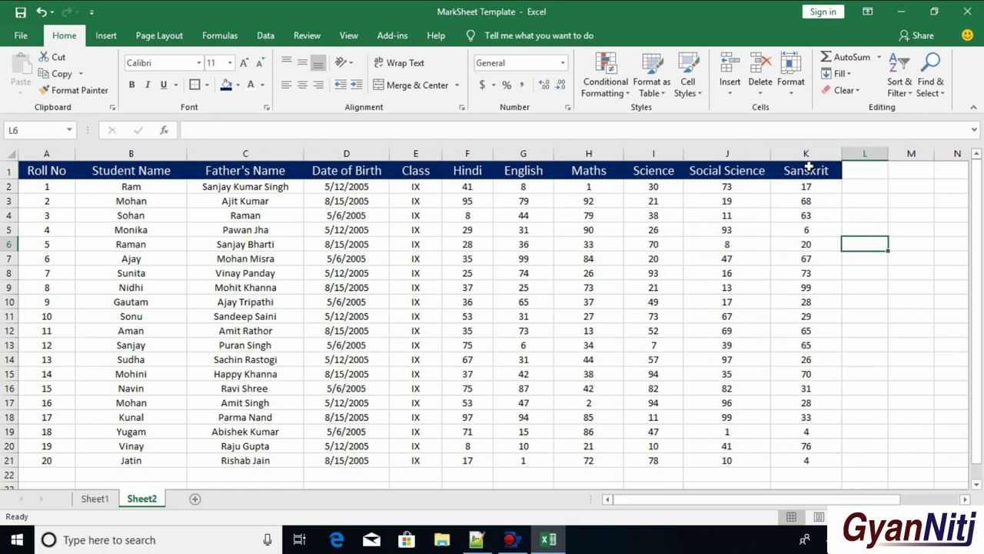
Step: Add the heading Total in cell L1
{"action": "left_click", "coordinate": [829, 169]}
{"action": "left_click", "coordinate": [861, 169]}
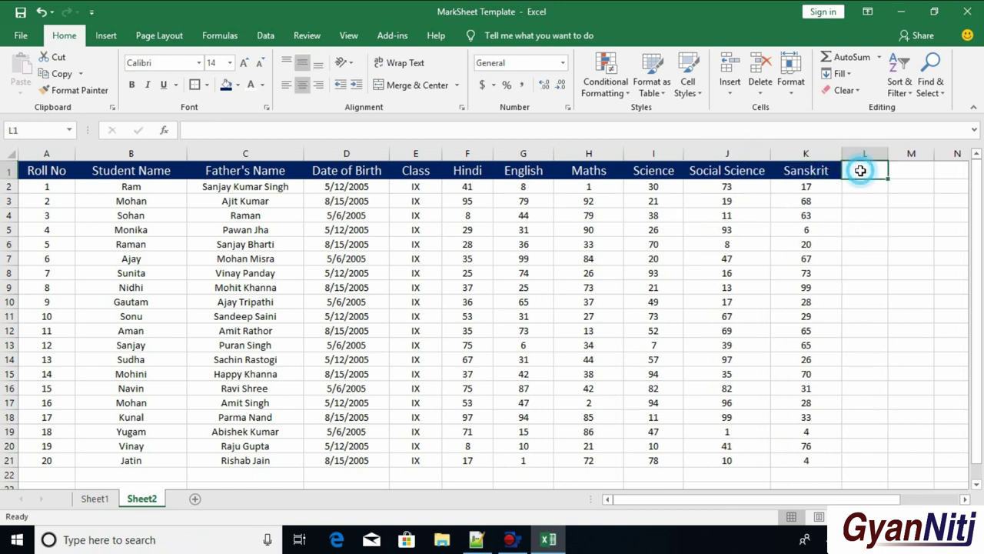
{"action": "type", "text": "Total"}
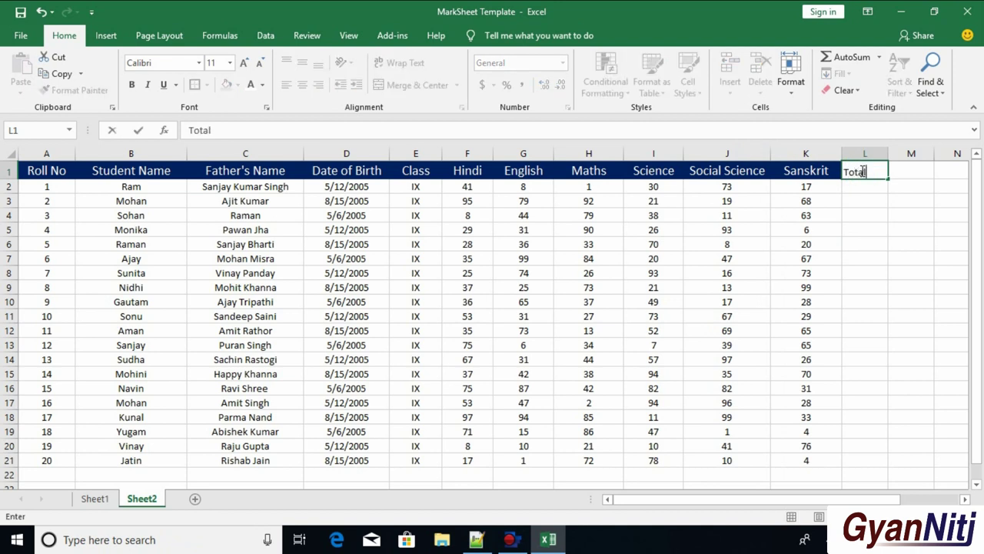
{"action": "key", "text": "Return"}
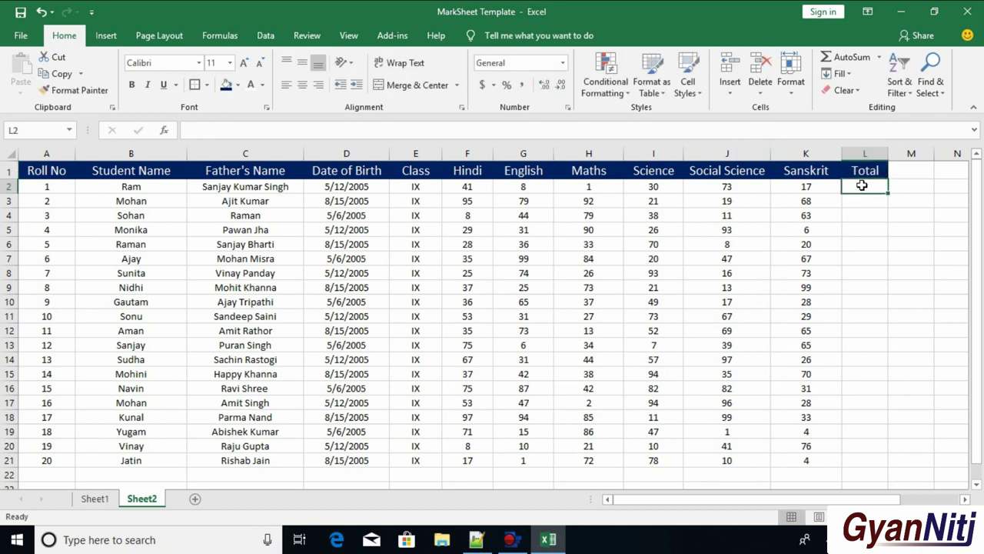
Step: Enter =SUM(F2:K2) in L2 to total the six subject marks
{"action": "type", "text": "="}
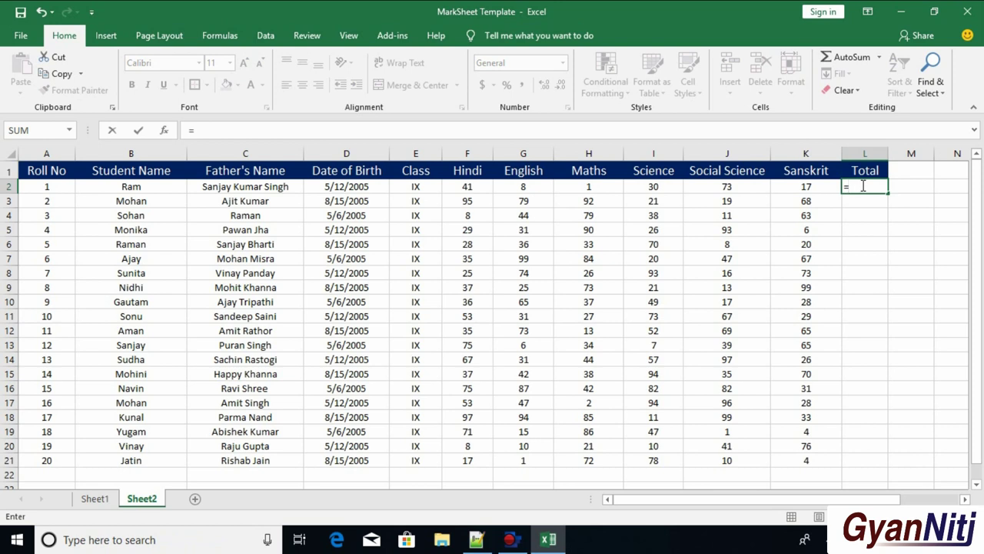
{"action": "type", "text": "su"}
{"action": "key", "text": "Tab"}
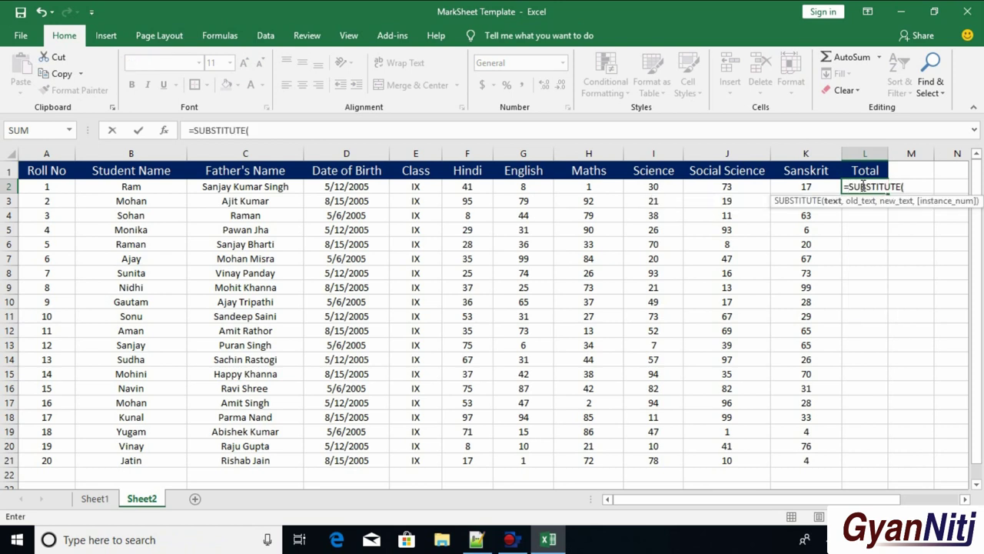
{"action": "key", "text": "BackSpace"}
{"action": "key", "text": "BackSpace"}
{"action": "key", "text": "BackSpace"}
{"action": "key", "text": "BackSpace"}
{"action": "key", "text": "BackSpace"}
{"action": "type", "text": "u"}
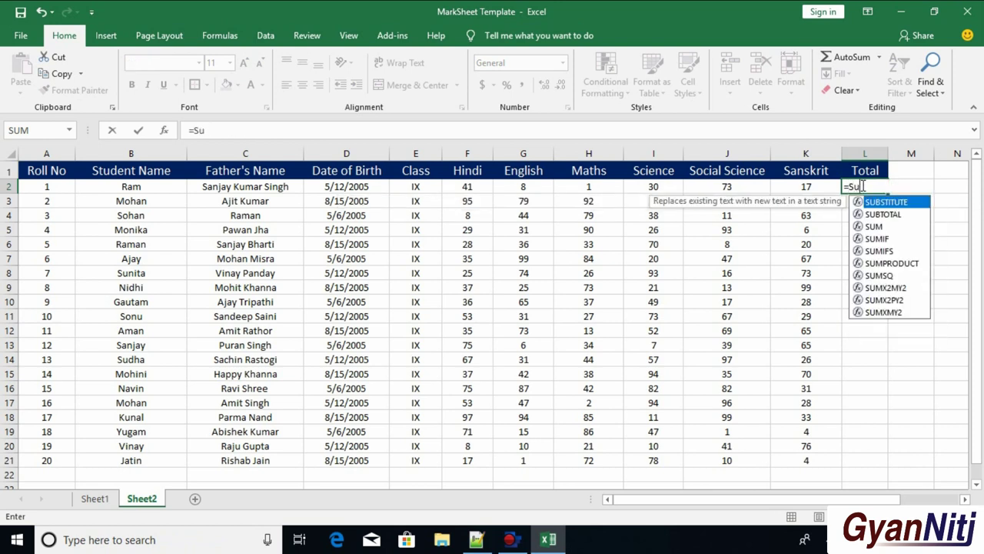
{"action": "type", "text": "m"}
{"action": "key", "text": "Tab"}
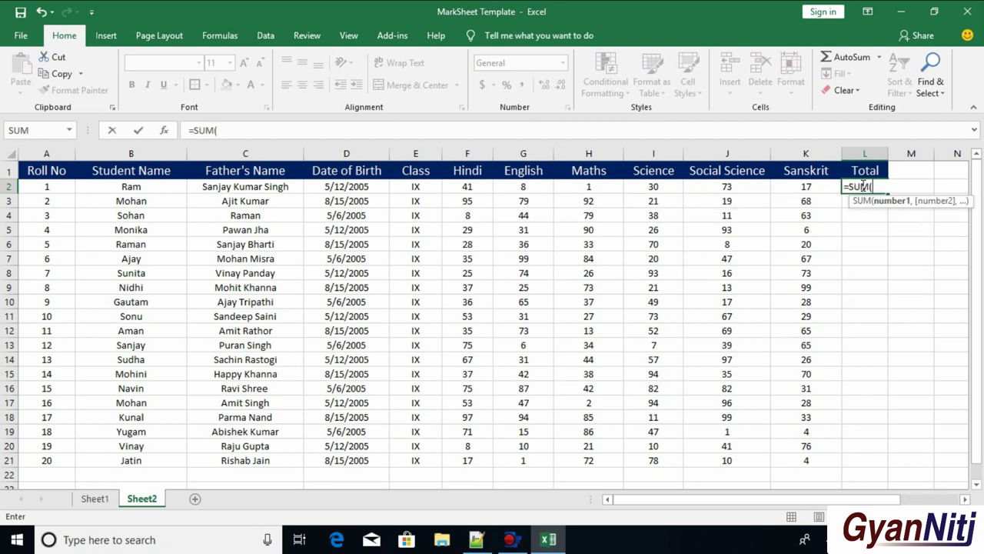
{"action": "left_click_drag", "start_coordinate": [457, 190], "coordinate": [799, 186]}
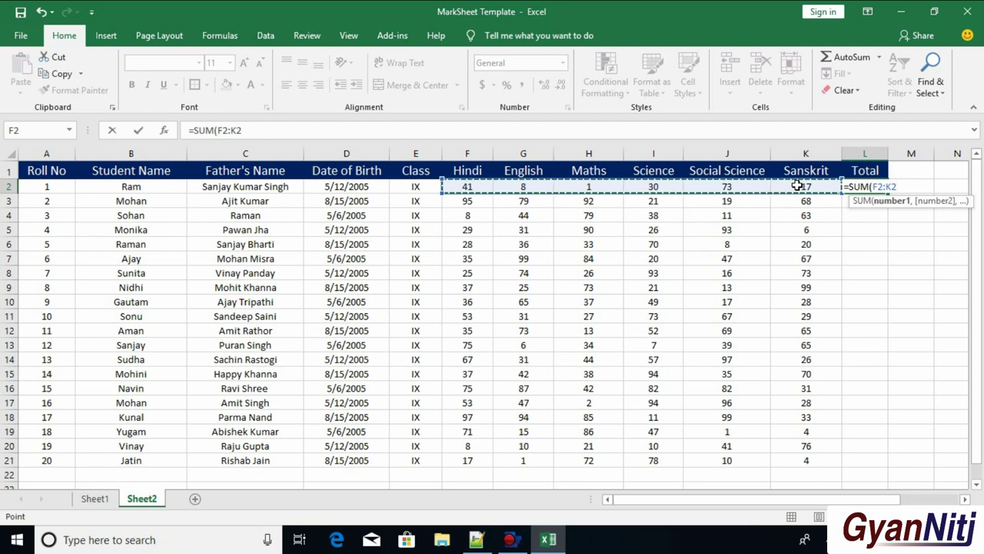
{"action": "key", "text": "Return"}
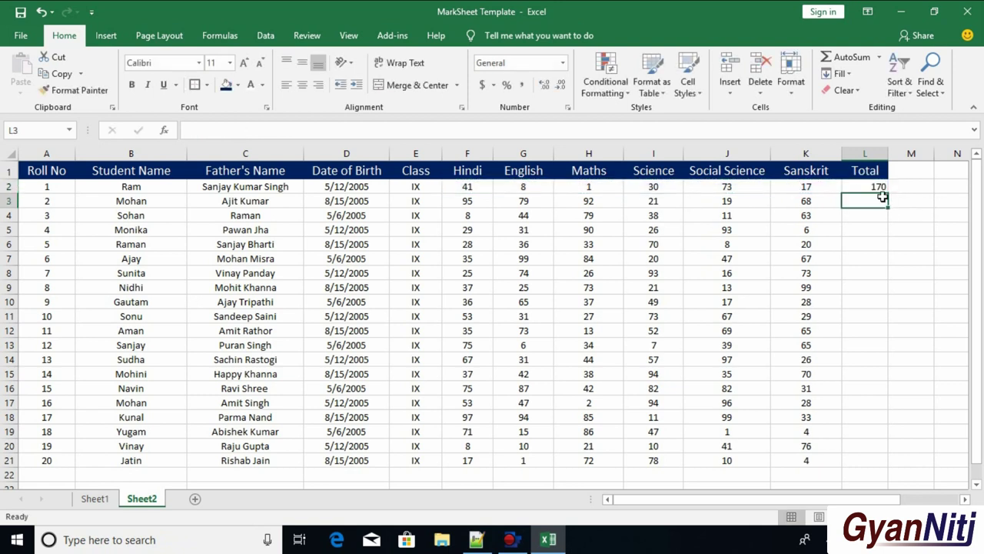
Step: Fill the SUM formula down to L21 and check the copied formula in L17
{"action": "left_click", "coordinate": [877, 186]}
{"action": "left_click_drag", "start_coordinate": [889, 193], "coordinate": [879, 462]}
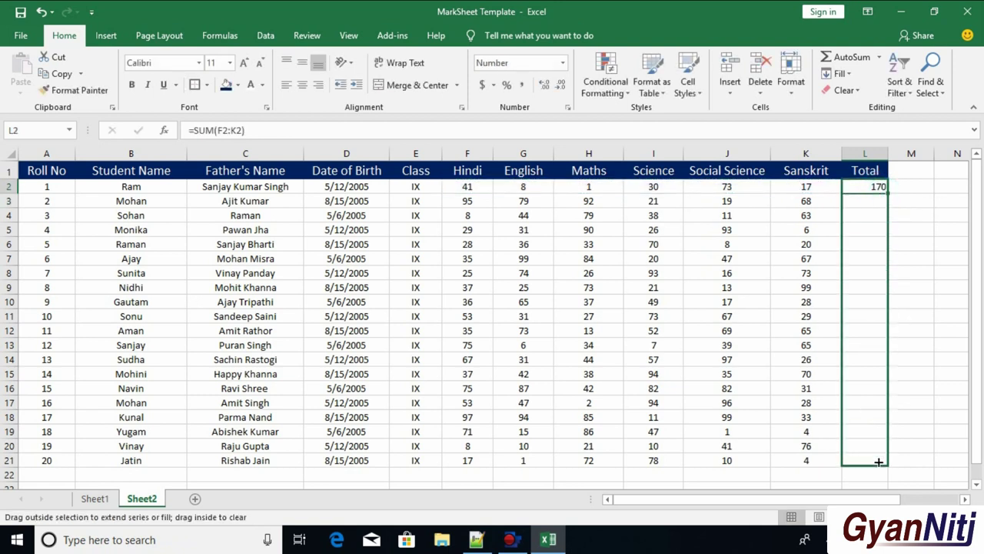
{"action": "left_click", "coordinate": [881, 404]}
{"action": "key", "text": "ctrl+Up"}
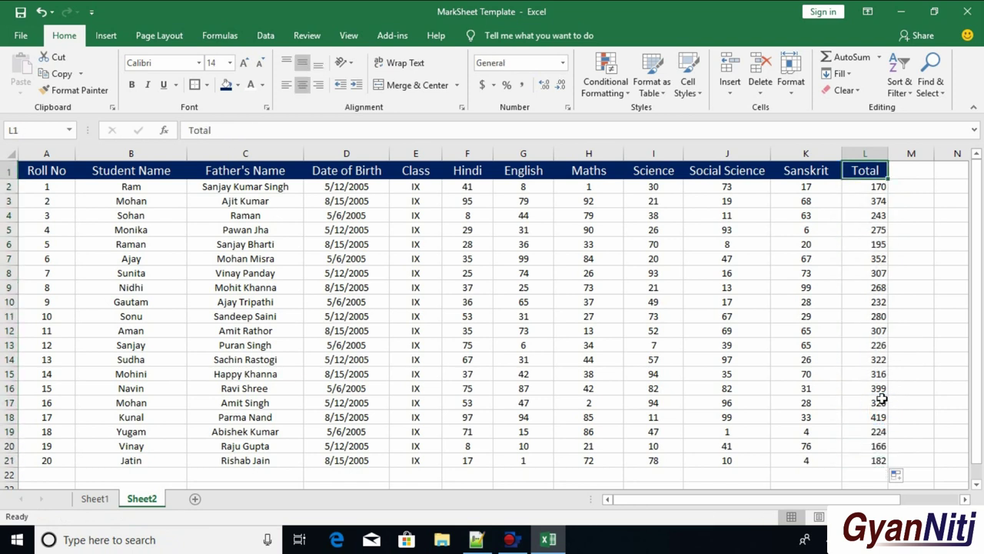
{"action": "double_click", "coordinate": [882, 400]}
{"action": "key", "text": "Escape"}
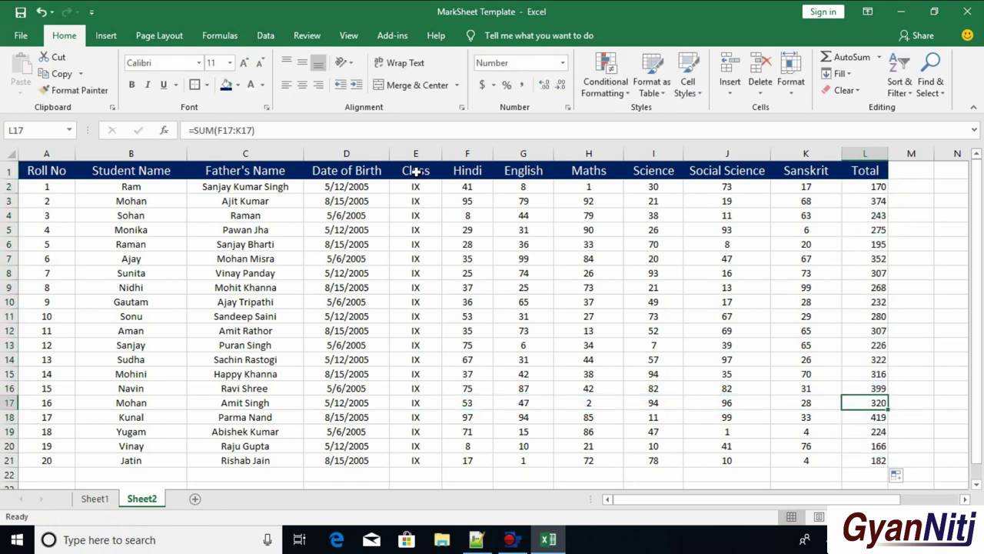
Step: Fill headings F1:L1 dark orange, then select A1:E1 and the Roll No values
{"action": "left_click_drag", "start_coordinate": [453, 174], "coordinate": [865, 170]}
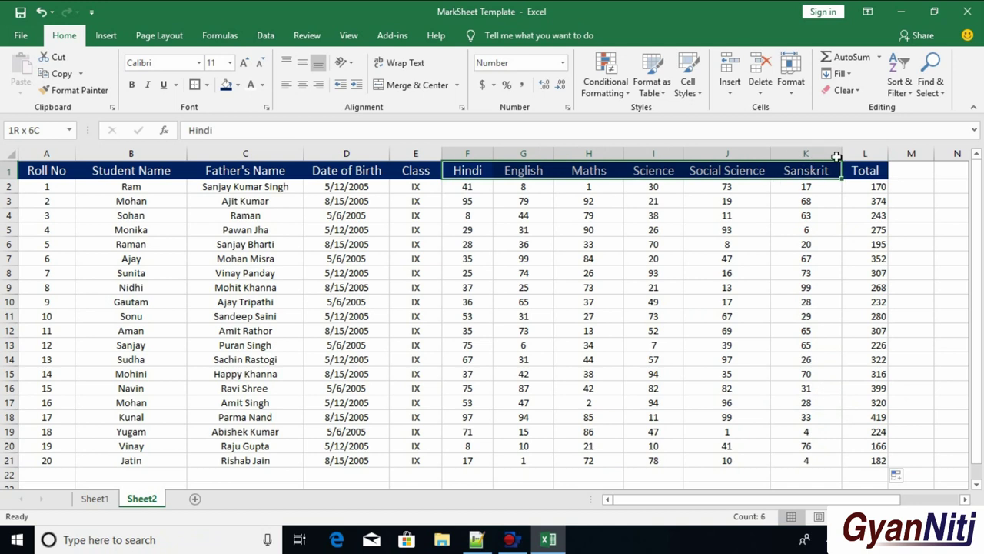
{"action": "left_click", "coordinate": [238, 84]}
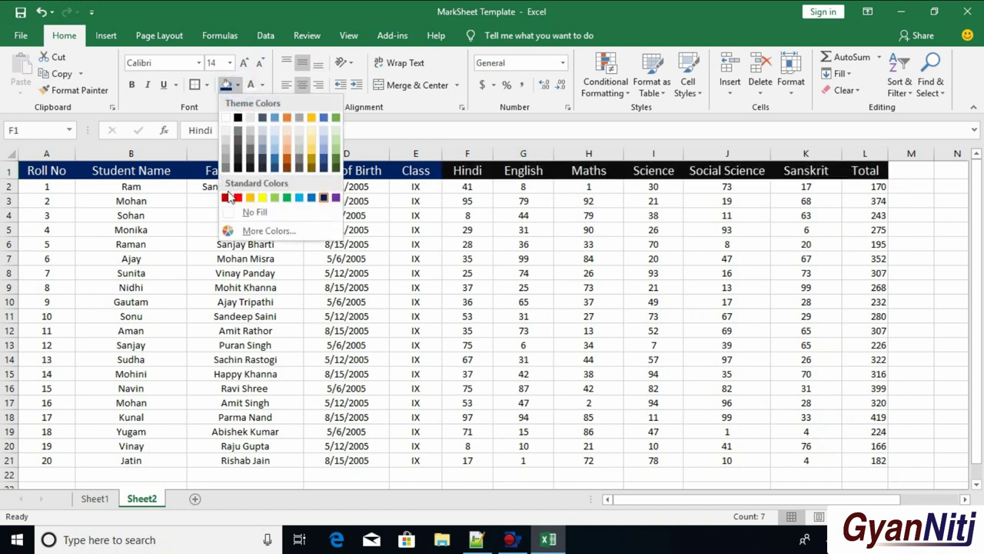
{"action": "left_click", "coordinate": [290, 168]}
{"action": "left_click", "coordinate": [734, 215]}
{"action": "left_click_drag", "start_coordinate": [414, 174], "coordinate": [48, 170]}
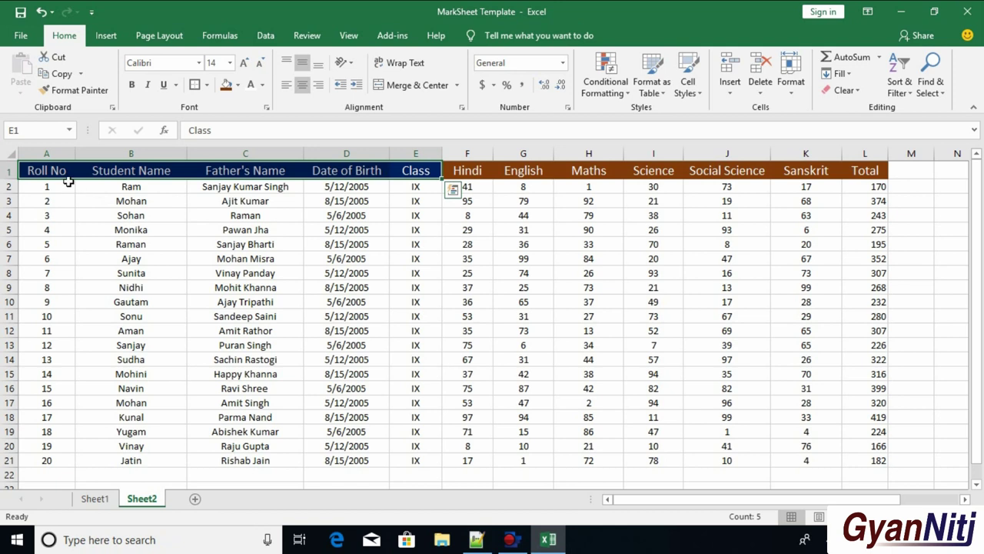
{"action": "left_click_drag", "start_coordinate": [49, 186], "coordinate": [46, 460]}
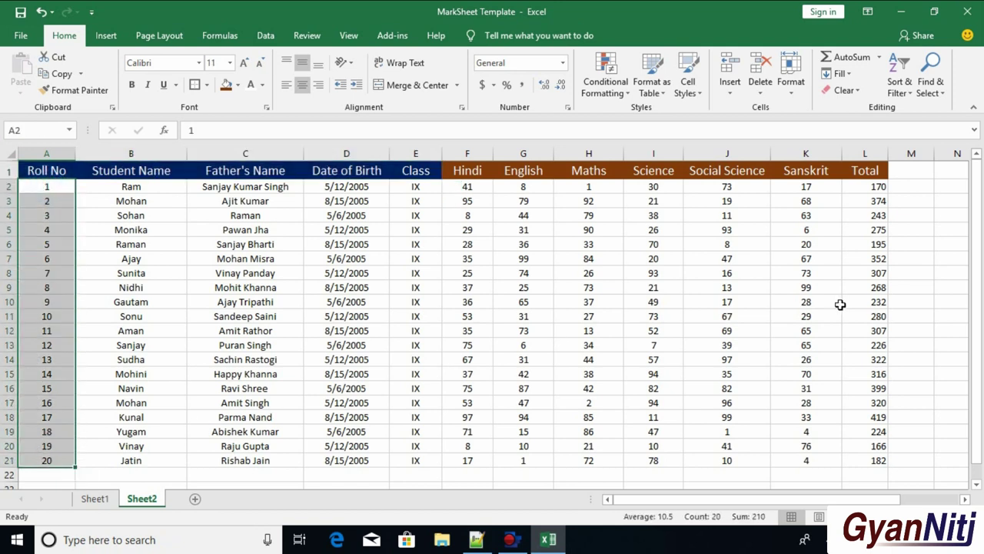
Step: Give table A1:L21 All Borders plus a Thick Outside Border
{"action": "left_click_drag", "start_coordinate": [48, 186], "coordinate": [869, 460]}
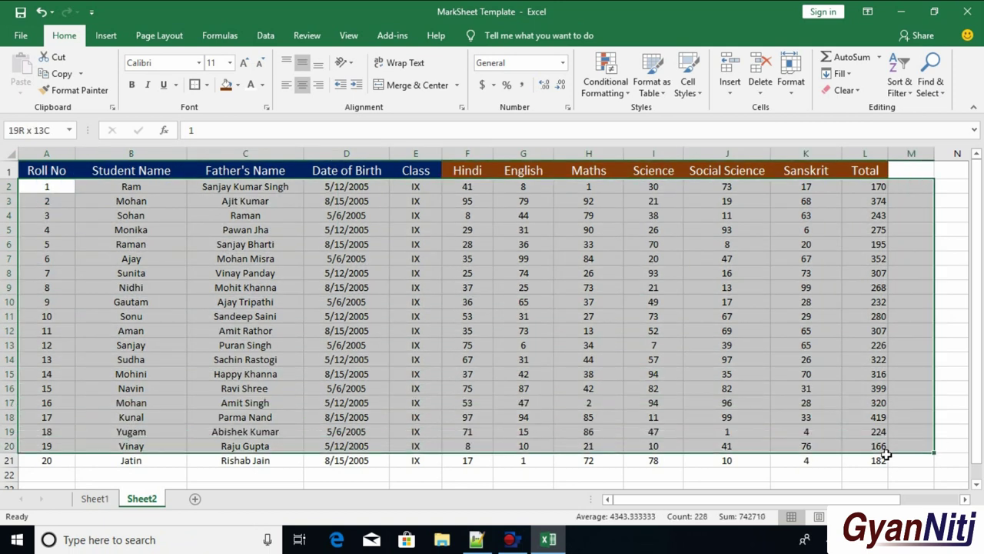
{"action": "left_click", "coordinate": [206, 84]}
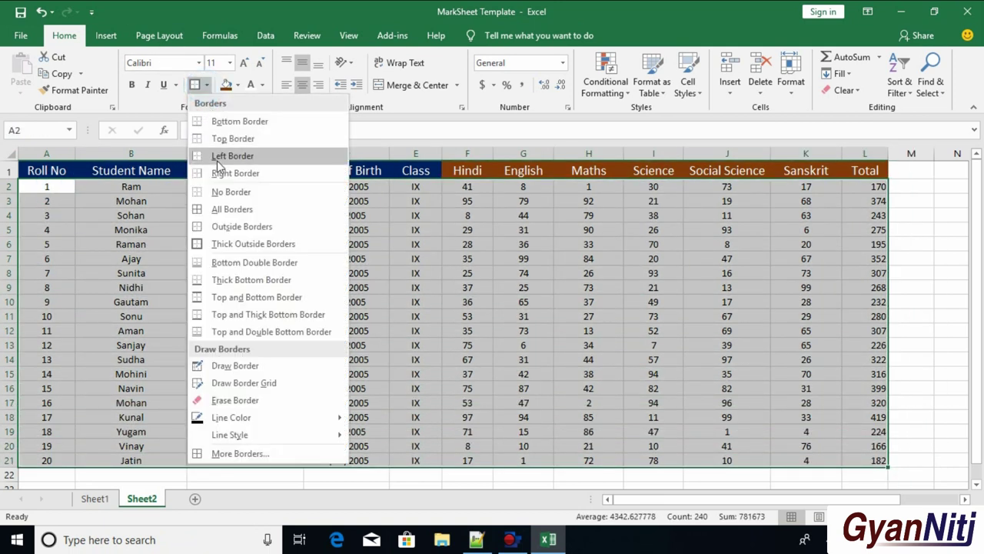
{"action": "left_click", "coordinate": [223, 205]}
{"action": "left_click", "coordinate": [62, 171]}
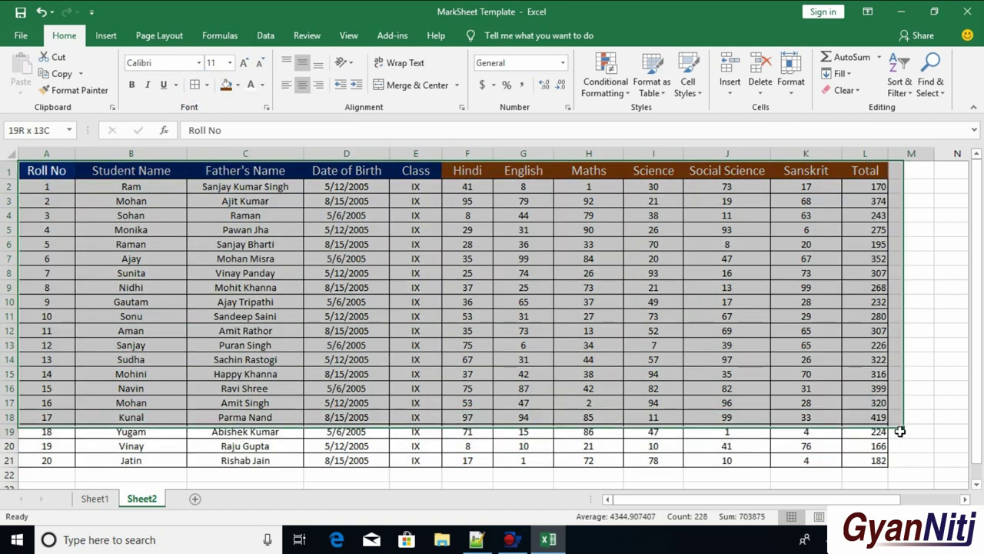
{"action": "left_click_drag", "start_coordinate": [83, 176], "coordinate": [875, 456]}
{"action": "left_click", "coordinate": [206, 85]}
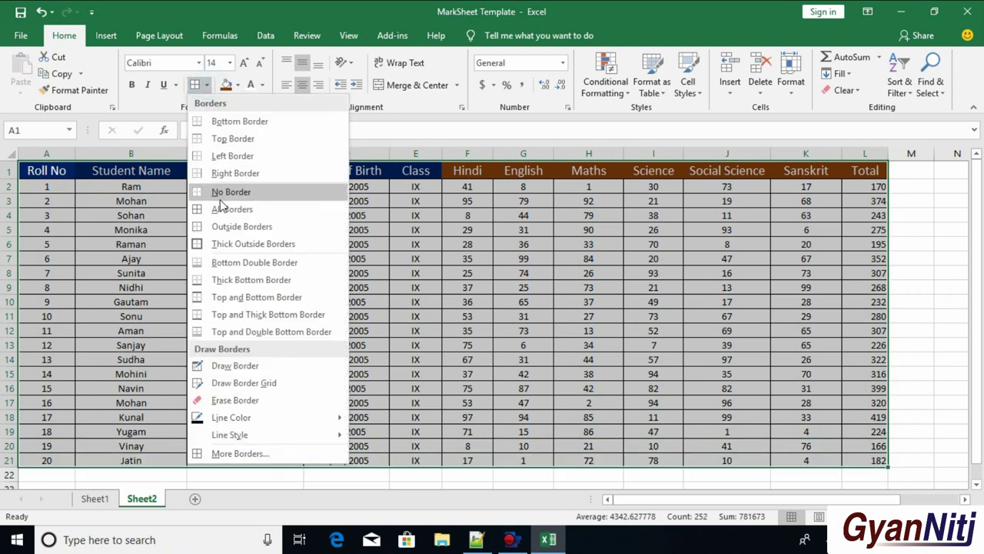
{"action": "left_click", "coordinate": [246, 244]}
{"action": "left_click", "coordinate": [422, 199]}
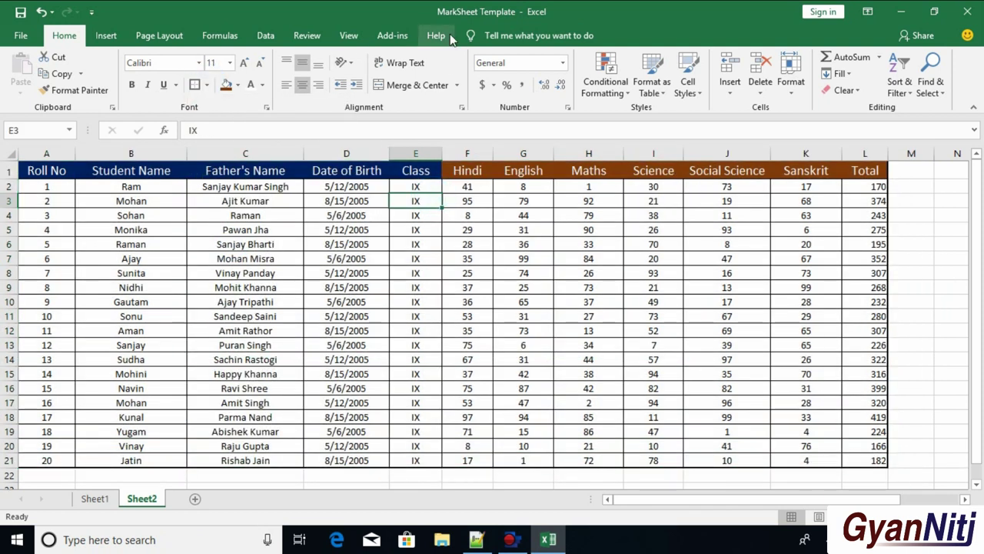
Step: Hide the worksheet gridlines from the View tab
{"action": "left_click", "coordinate": [352, 39]}
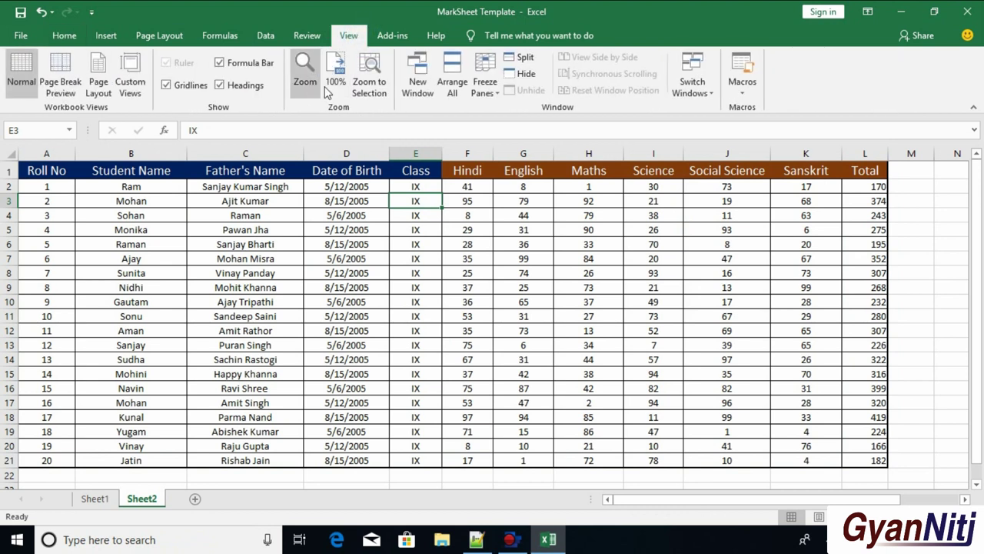
{"action": "left_click", "coordinate": [187, 86]}
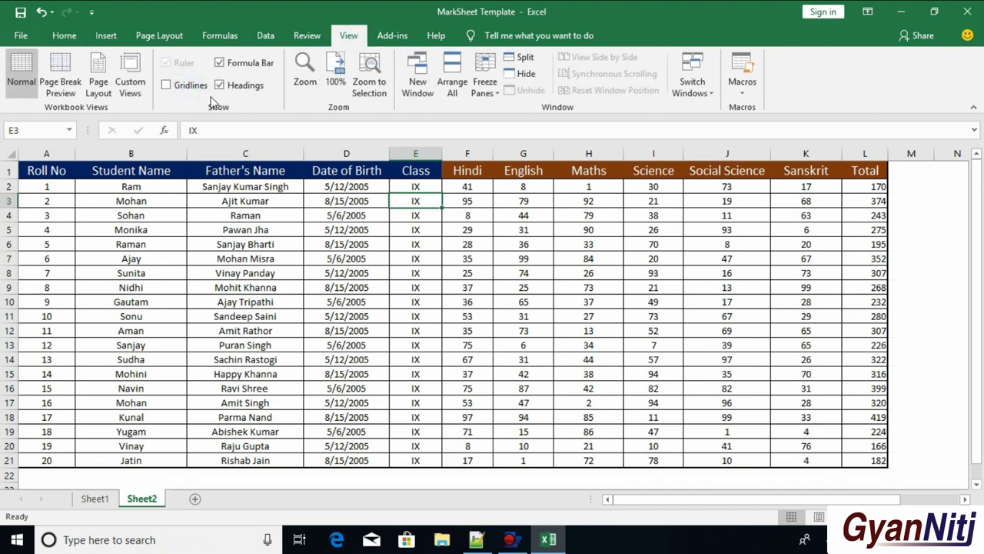
{"action": "left_click", "coordinate": [897, 285]}
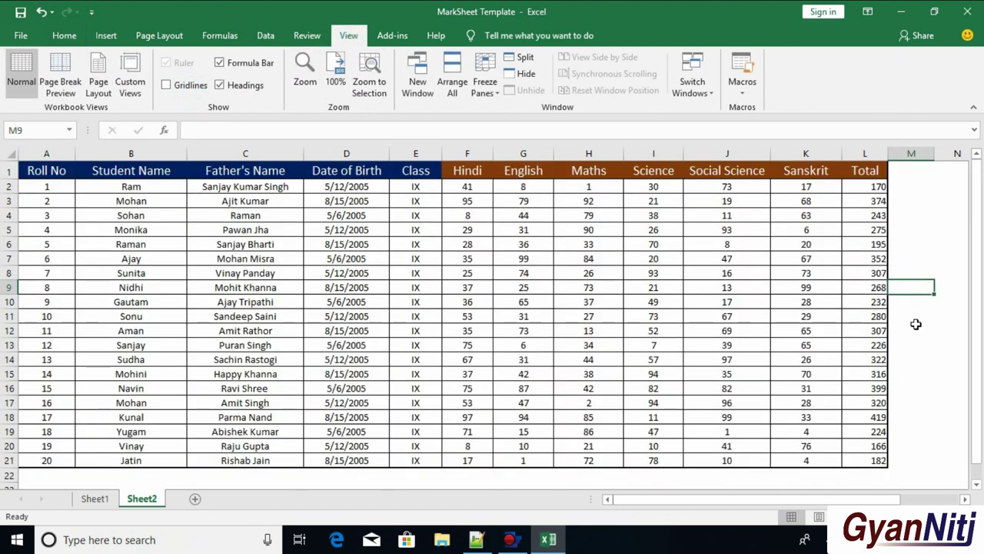
Step: On Sheet1, clear the student name in C6 and the date of birth value
{"action": "left_click", "coordinate": [108, 499]}
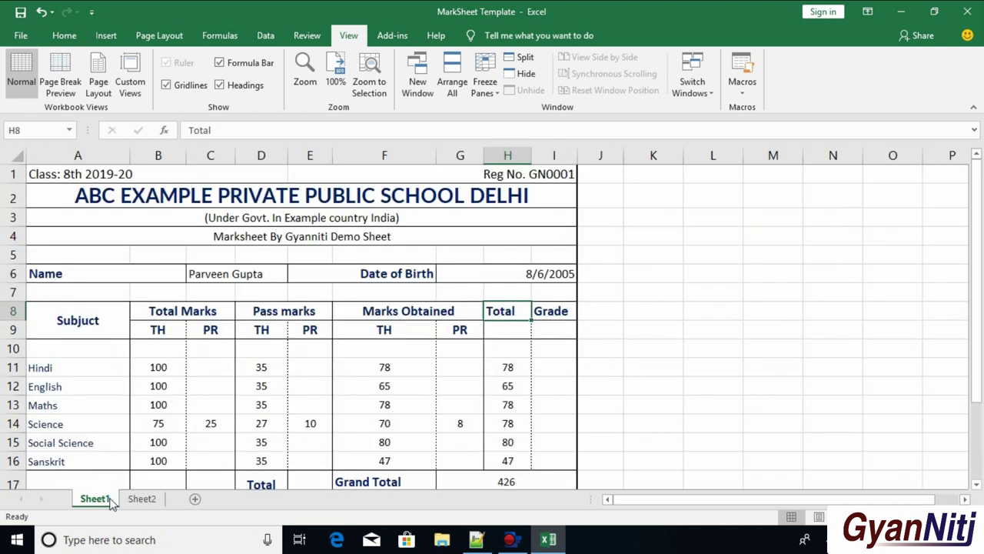
{"action": "scroll", "coordinate": [262, 369], "scroll_direction": "down", "scroll_amount": 1}
{"action": "left_click", "coordinate": [234, 211]}
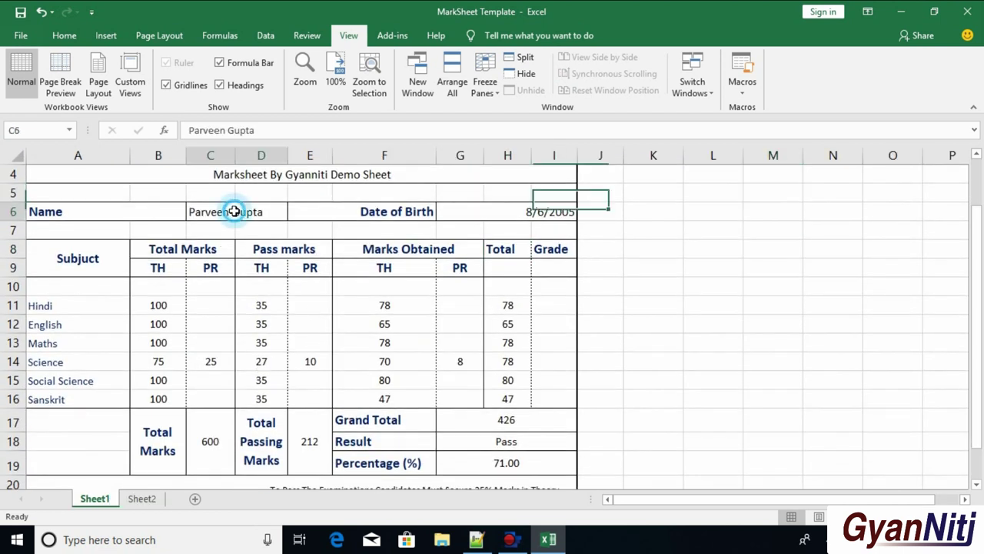
{"action": "key", "text": "Delete"}
{"action": "left_click", "coordinate": [467, 209]}
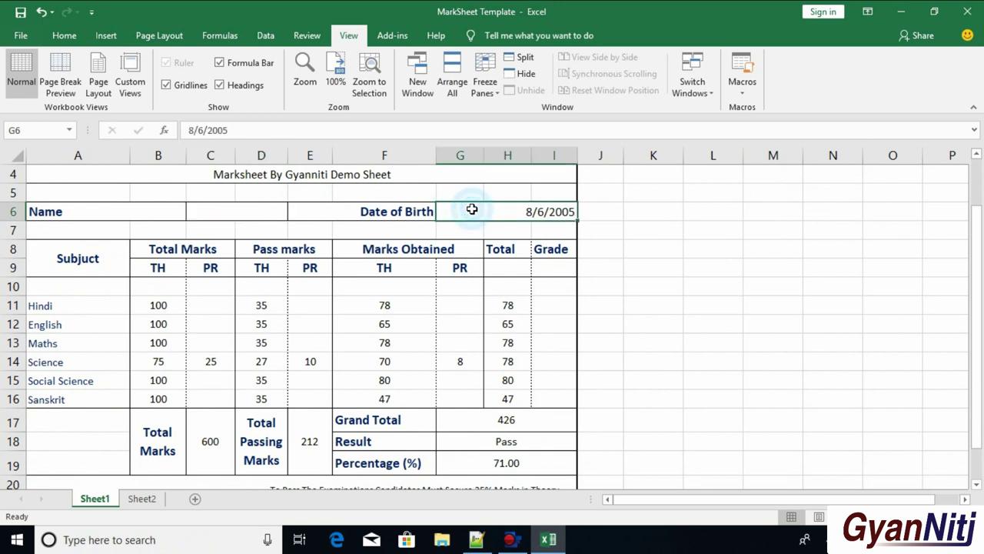
{"action": "key", "text": "Delete"}
Step: Insert a blank row above the Name row and label A6 'Roll No'
{"action": "left_click", "coordinate": [11, 211]}
{"action": "key", "text": "ctrl+shift+plus"}
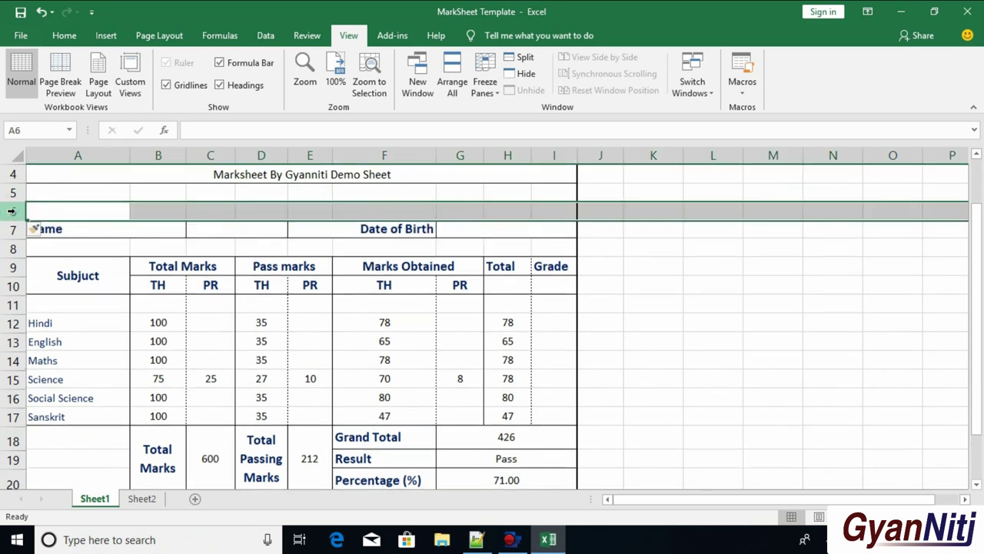
{"action": "left_click", "coordinate": [73, 210]}
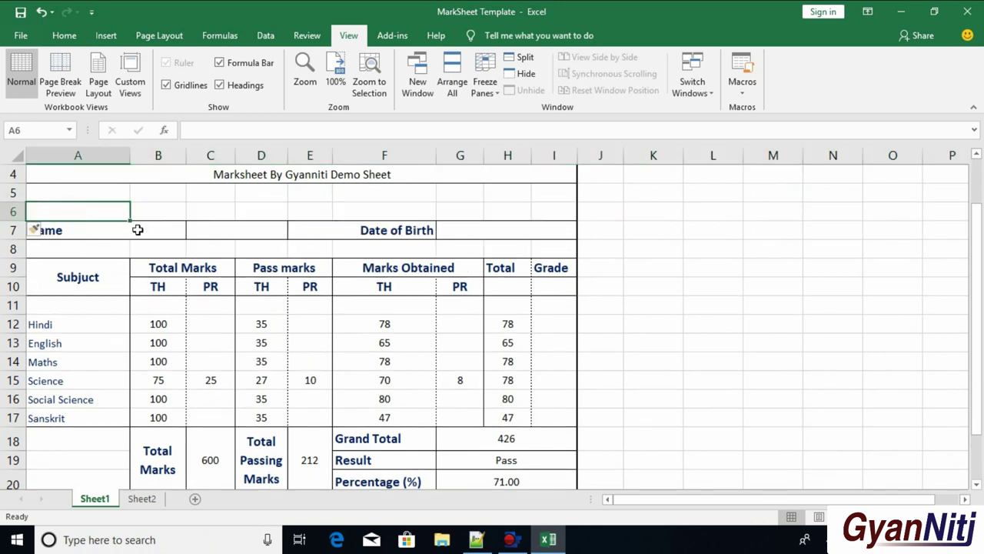
{"action": "type", "text": "Roll N"}
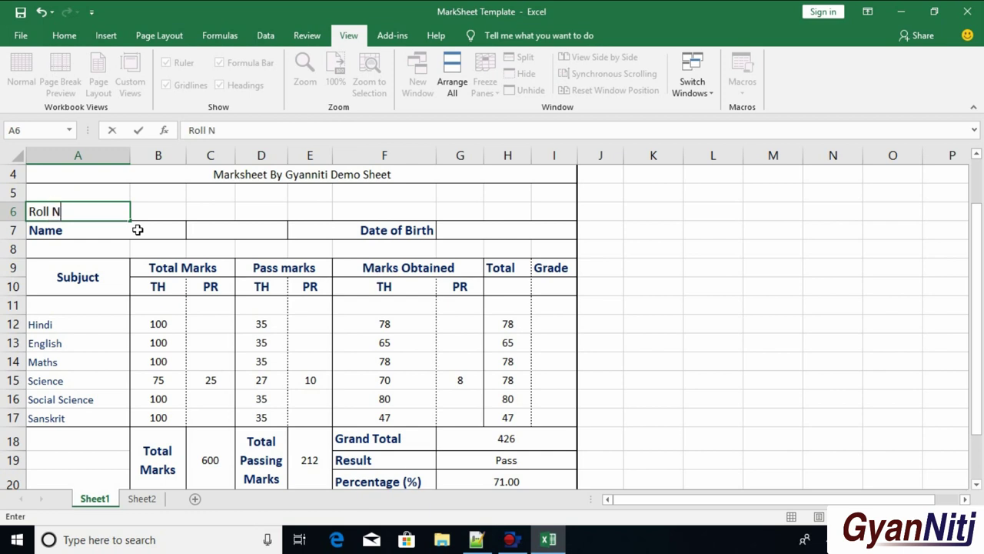
{"action": "left_click", "coordinate": [138, 230]}
Step: Merge B6:D6 beside Roll No and unmerge the Name cells A7:D7
{"action": "left_click_drag", "start_coordinate": [151, 211], "coordinate": [244, 210]}
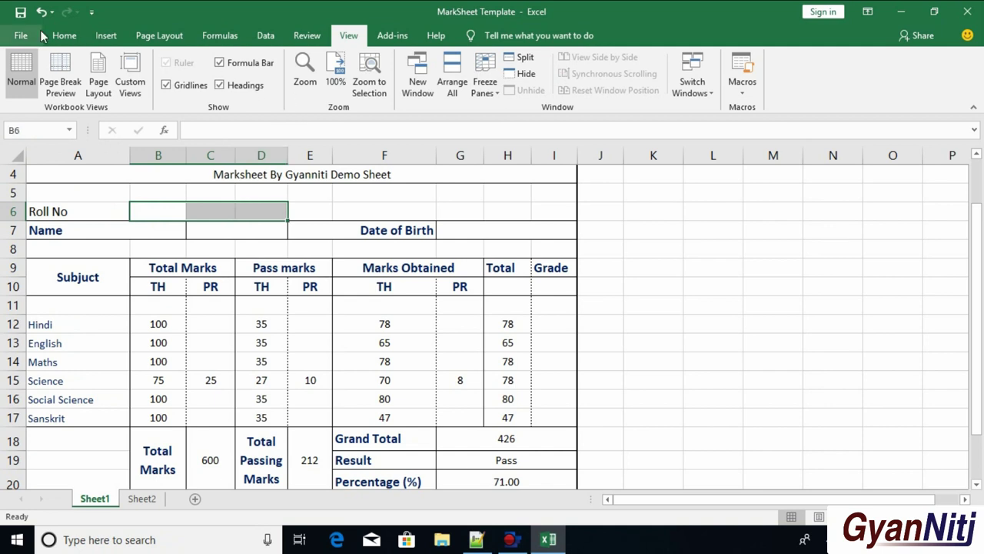
{"action": "left_click", "coordinate": [63, 35]}
{"action": "left_click", "coordinate": [410, 84]}
{"action": "left_click_drag", "start_coordinate": [163, 230], "coordinate": [254, 230]}
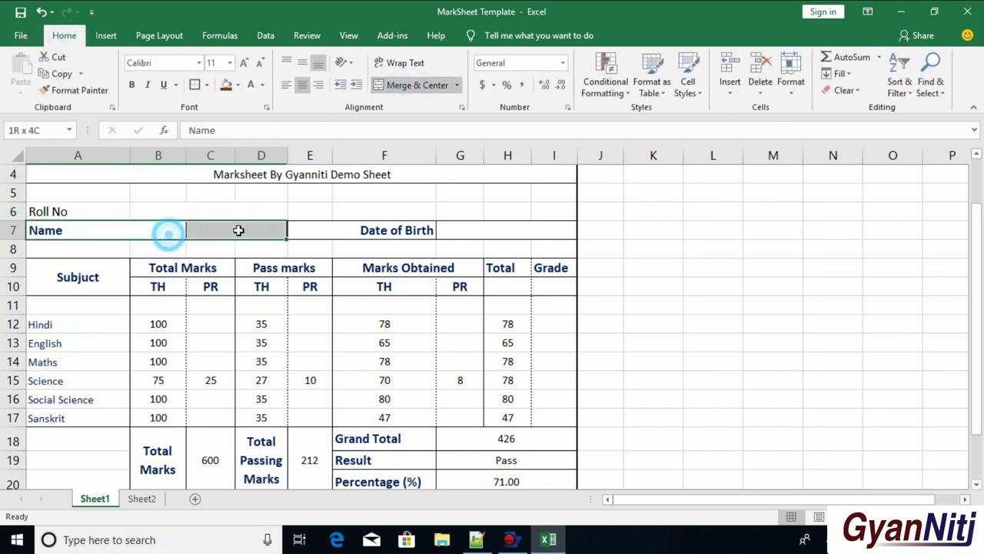
{"action": "left_click", "coordinate": [403, 84]}
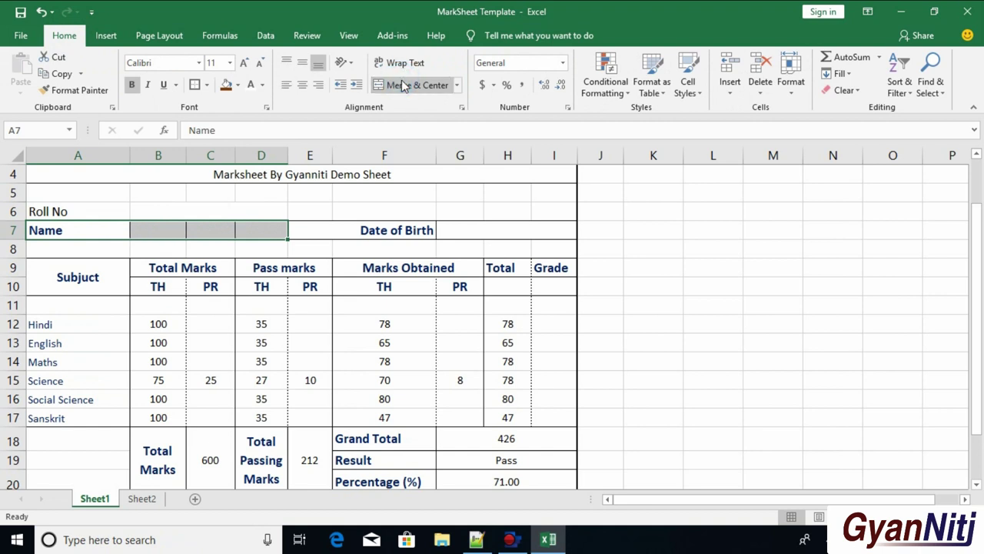
{"action": "left_click", "coordinate": [158, 229]}
Step: Merge and centre Name across A7:B7 and enter roll number 1 beside Roll No
{"action": "left_click_drag", "start_coordinate": [100, 230], "coordinate": [144, 231]}
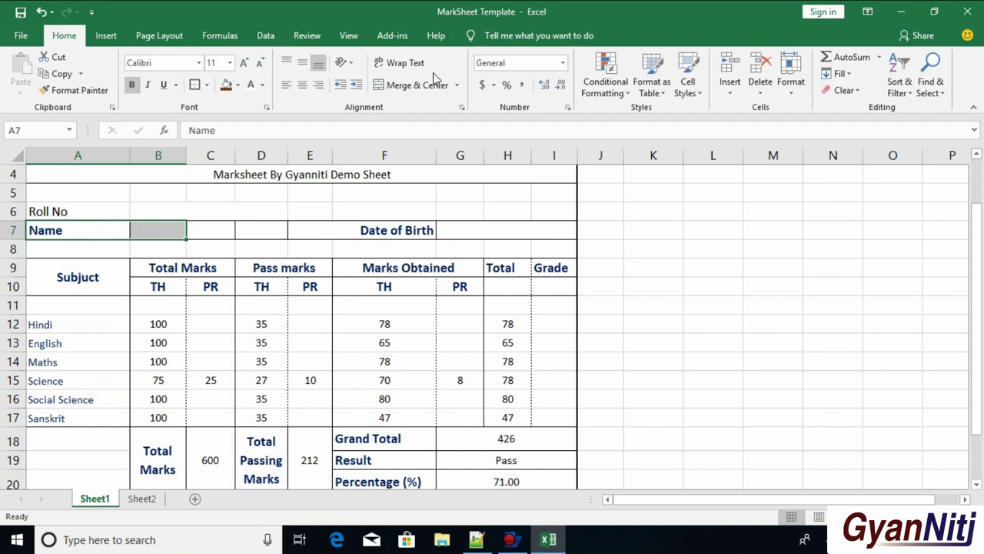
{"action": "left_click", "coordinate": [403, 85]}
{"action": "left_click", "coordinate": [375, 229]}
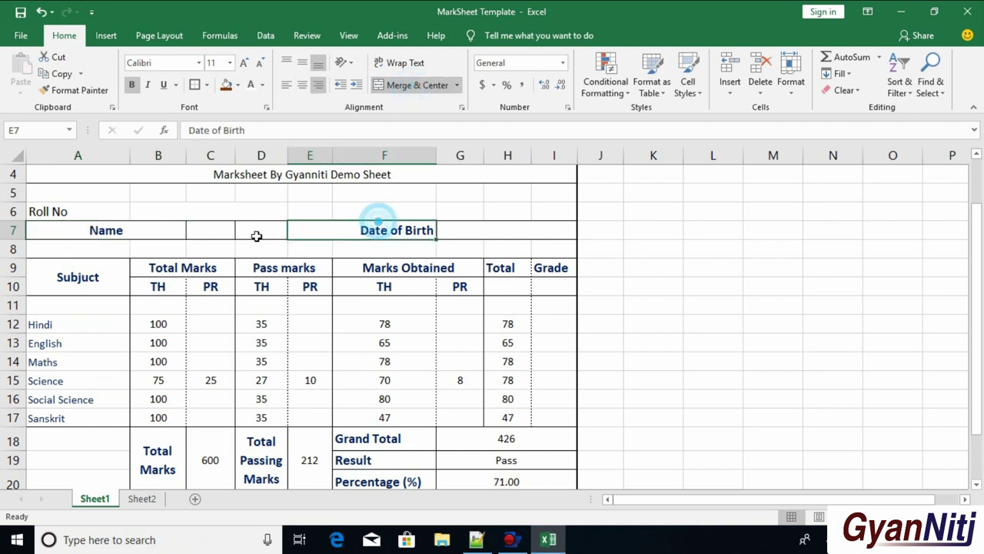
{"action": "left_click", "coordinate": [450, 230]}
{"action": "left_click", "coordinate": [207, 211]}
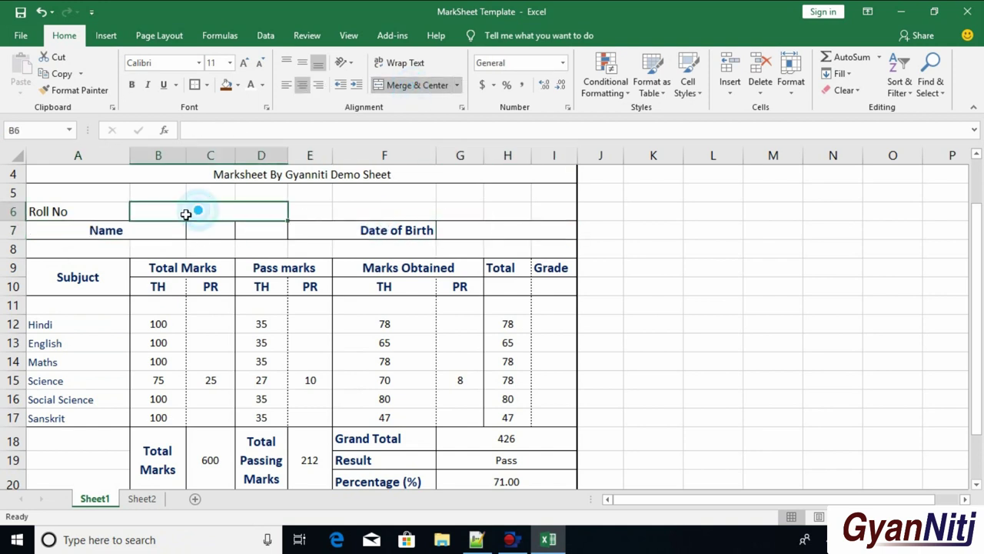
{"action": "type", "text": "1"}
{"action": "left_click", "coordinate": [251, 228]}
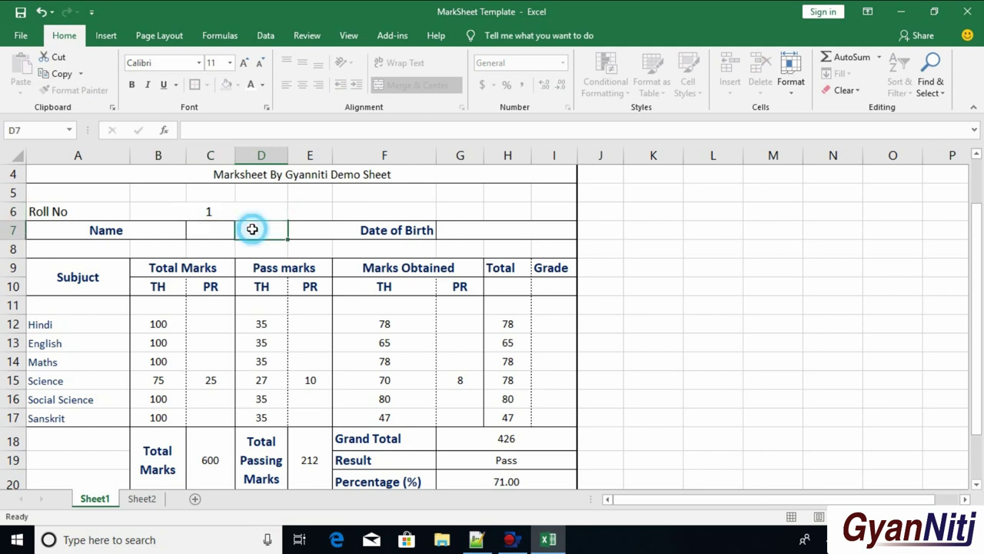
Step: Merge E6:F6 and label it 'Father's Name'
{"action": "left_click", "coordinate": [343, 210]}
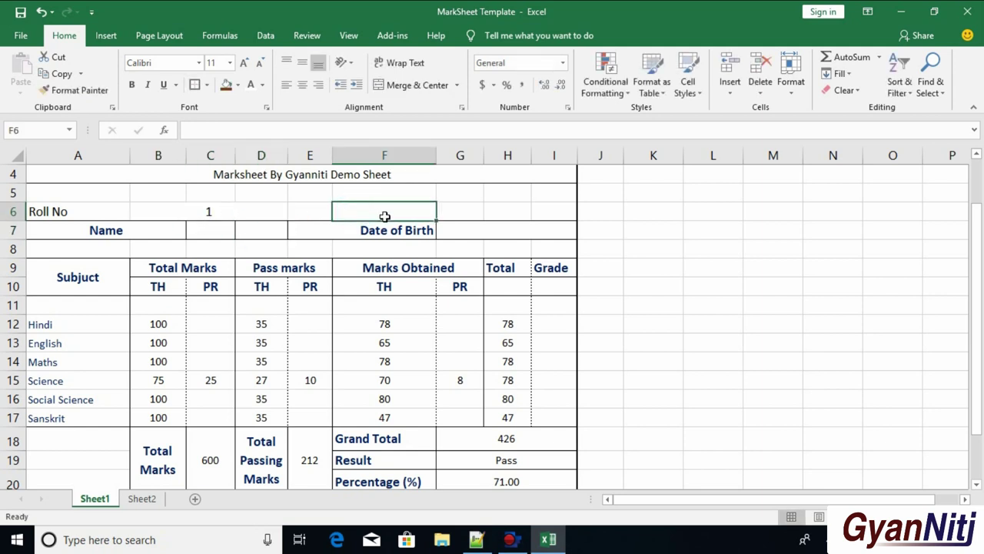
{"action": "left_click_drag", "start_coordinate": [326, 212], "coordinate": [354, 212]}
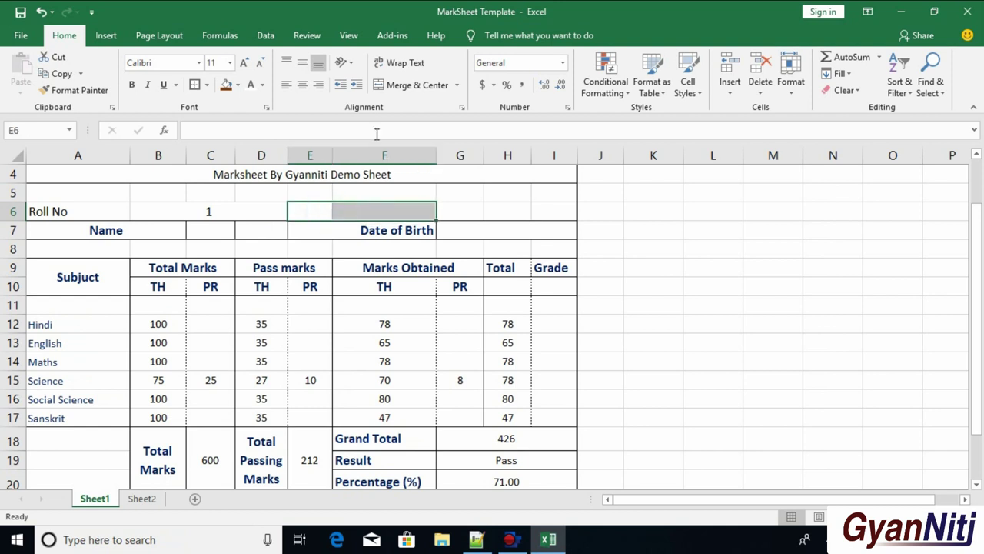
{"action": "left_click", "coordinate": [398, 86]}
{"action": "type", "text": "Father"}
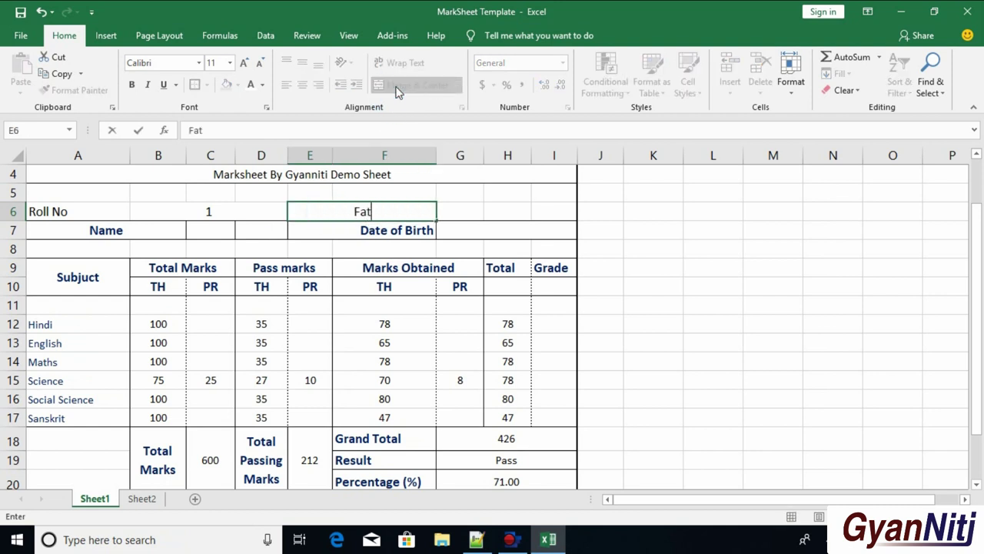
{"action": "type", "text": "'s "}
{"action": "type", "text": "Name"}
{"action": "key", "text": "Tab"}
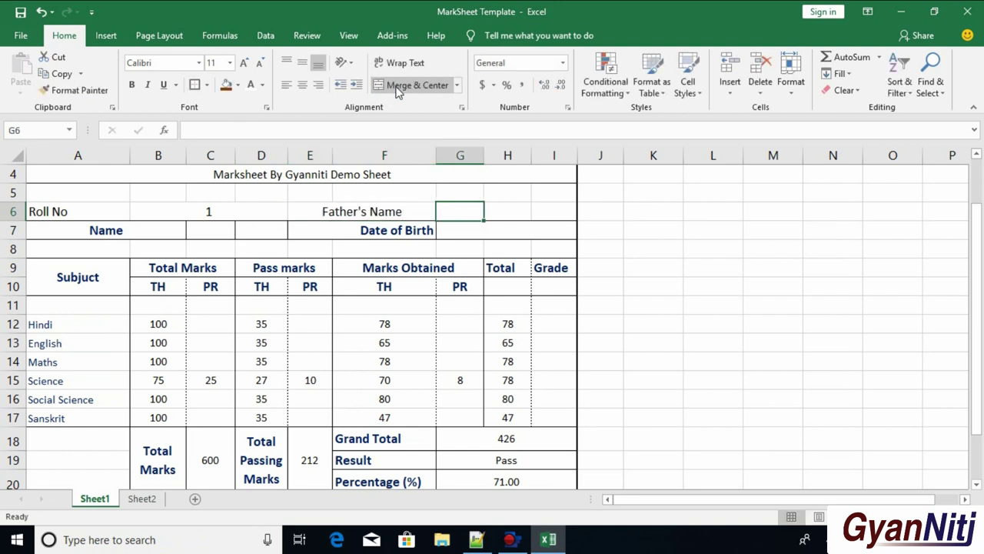
Step: Replace 'Class: 8th' in the A1 heading with 'Session 2019-20'
{"action": "scroll", "coordinate": [431, 300], "scroll_direction": "up", "scroll_amount": 1}
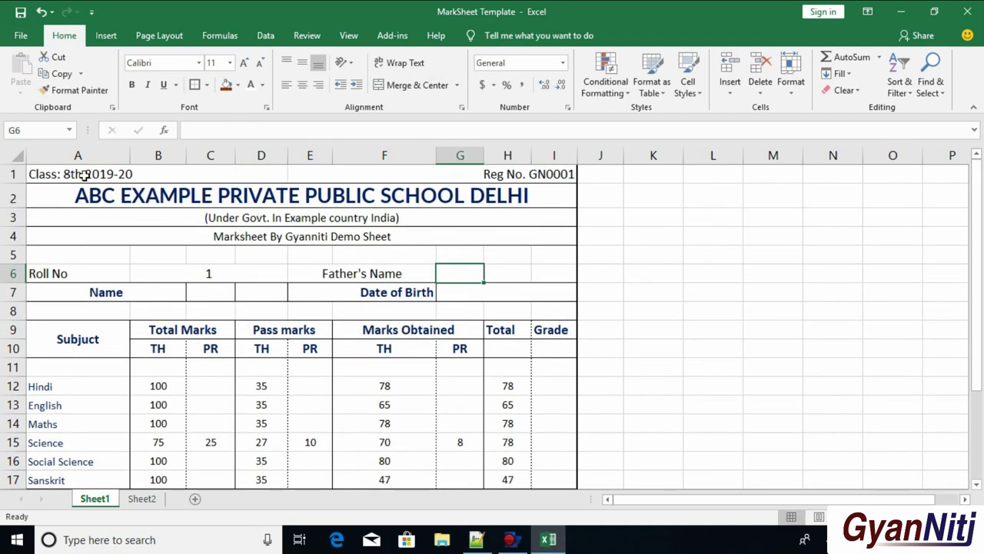
{"action": "double_click", "coordinate": [77, 175]}
{"action": "left_click_drag", "start_coordinate": [83, 173], "coordinate": [28, 174]}
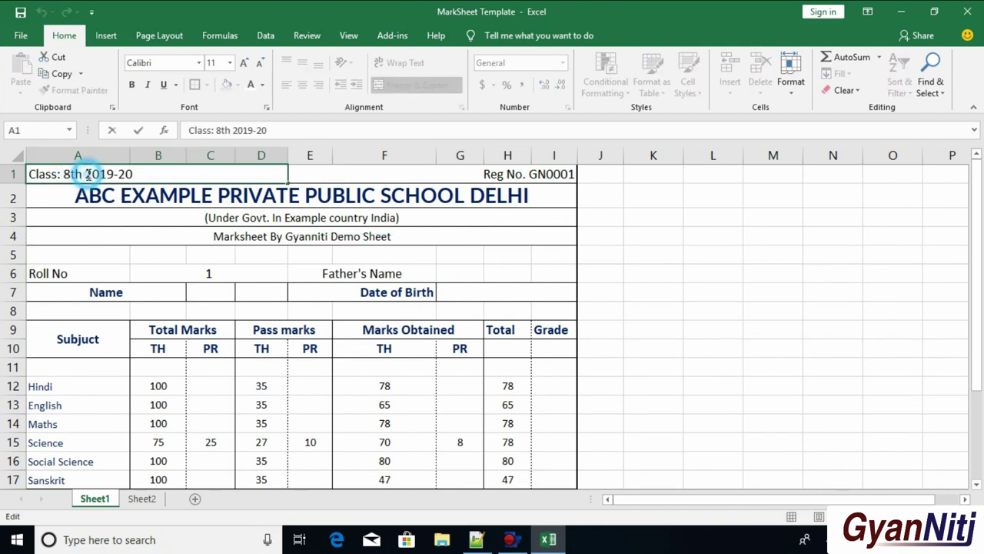
{"action": "key", "text": "Delete"}
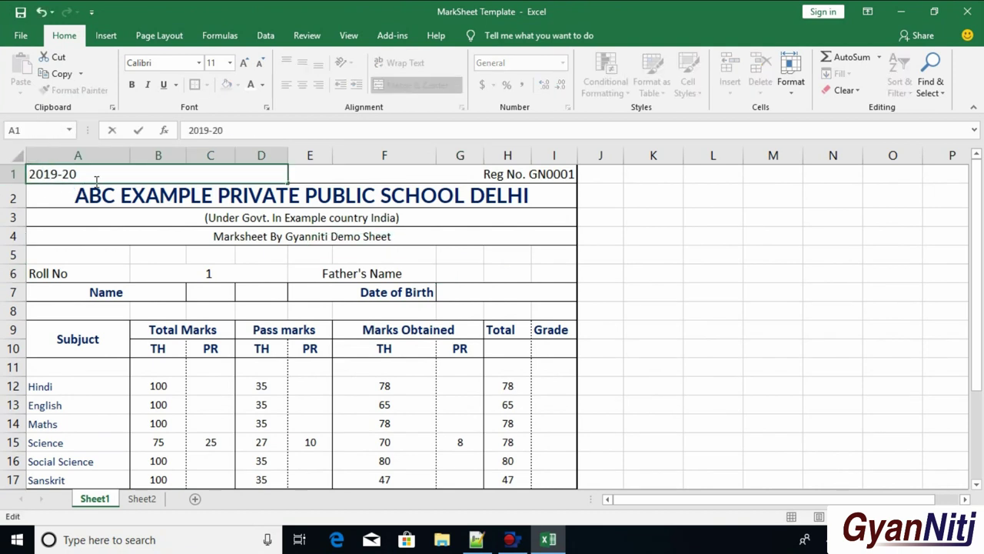
{"action": "type", "text": "Session"}
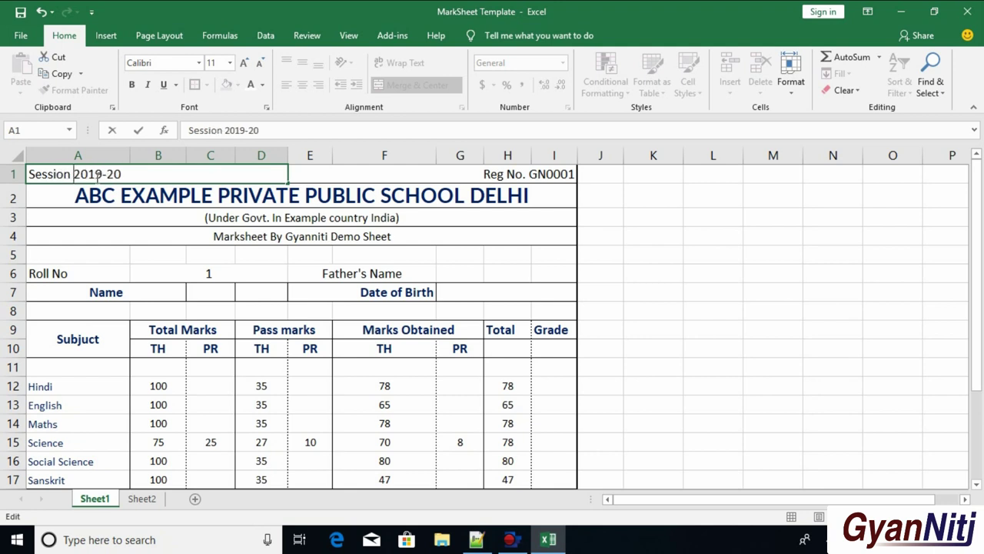
{"action": "left_click", "coordinate": [131, 275]}
Step: Unmerge the merged roll number cells in row 6
{"action": "left_click", "coordinate": [59, 275]}
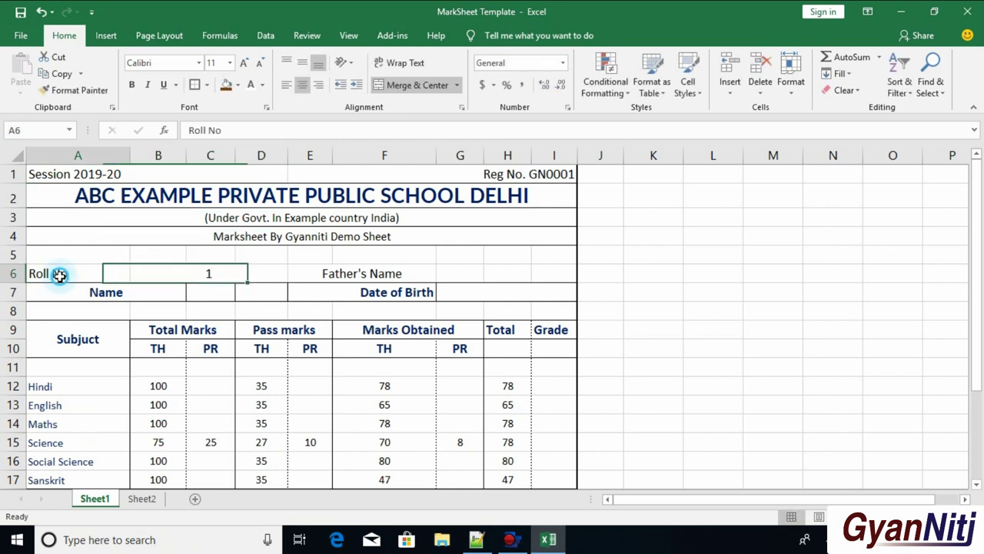
{"action": "left_click", "coordinate": [10, 273]}
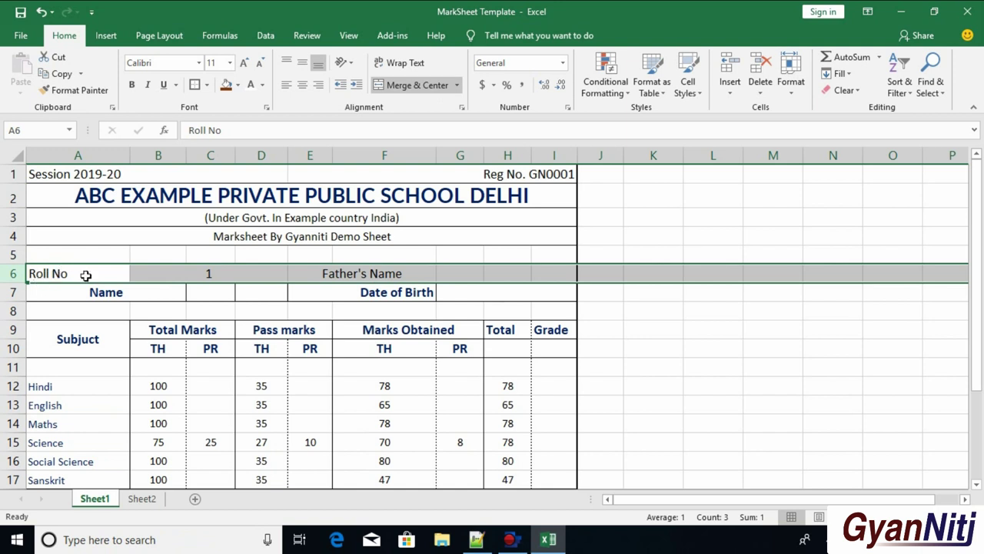
{"action": "left_click", "coordinate": [282, 273]}
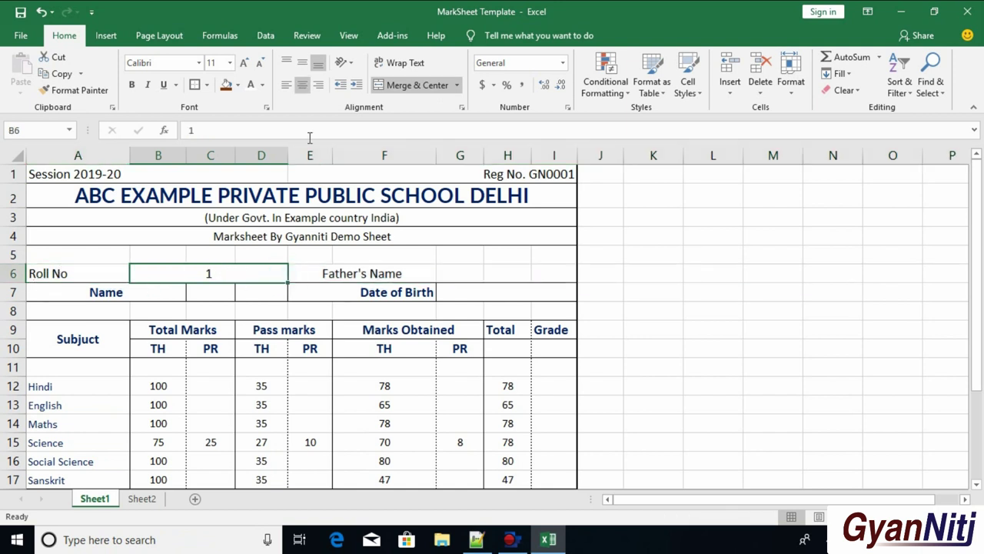
{"action": "left_click", "coordinate": [379, 85]}
{"action": "left_click", "coordinate": [138, 276]}
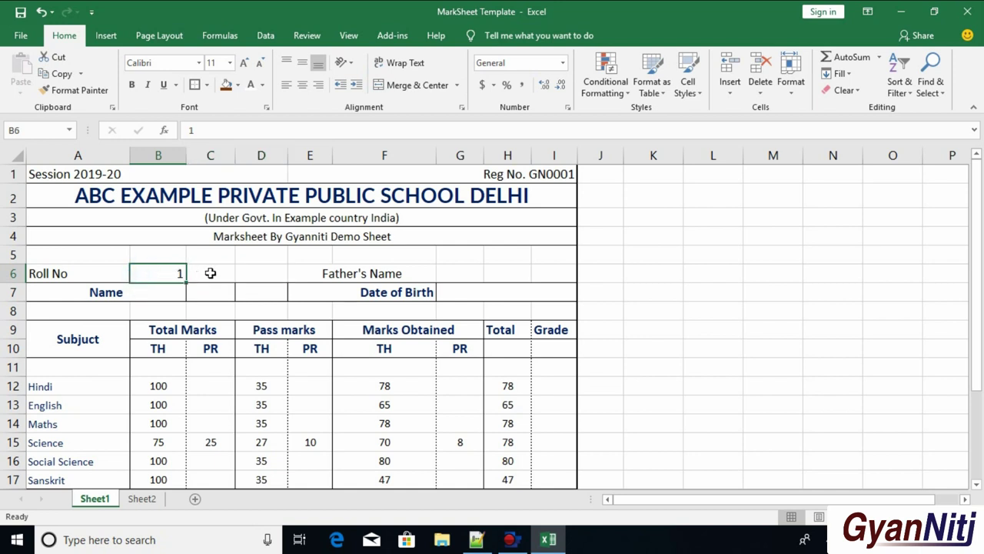
{"action": "left_click", "coordinate": [209, 273]}
Step: Move the Father's Name label into D6 and merge-centre it across D6:E6
{"action": "left_click", "coordinate": [333, 277]}
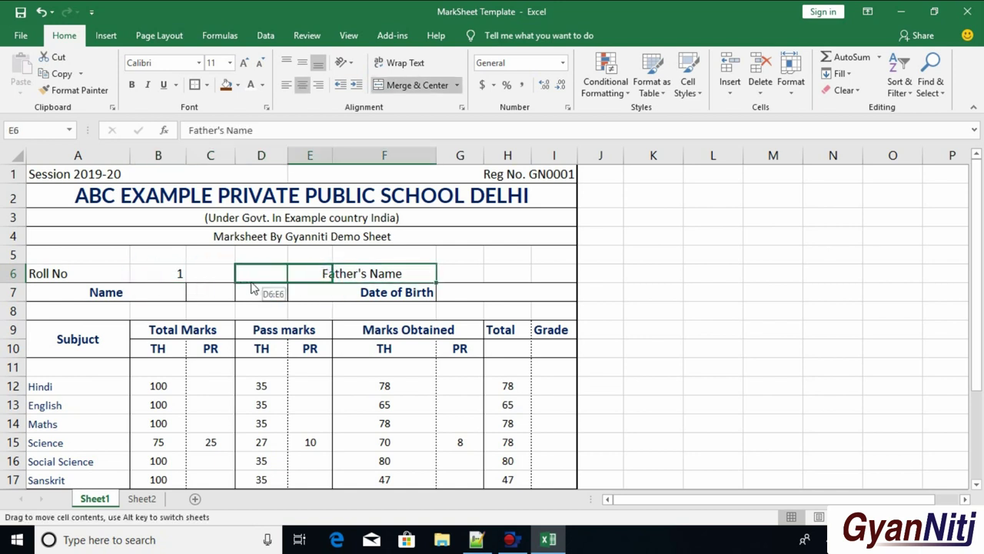
{"action": "left_click_drag", "start_coordinate": [333, 278], "coordinate": [257, 286]}
{"action": "left_click", "coordinate": [496, 324]}
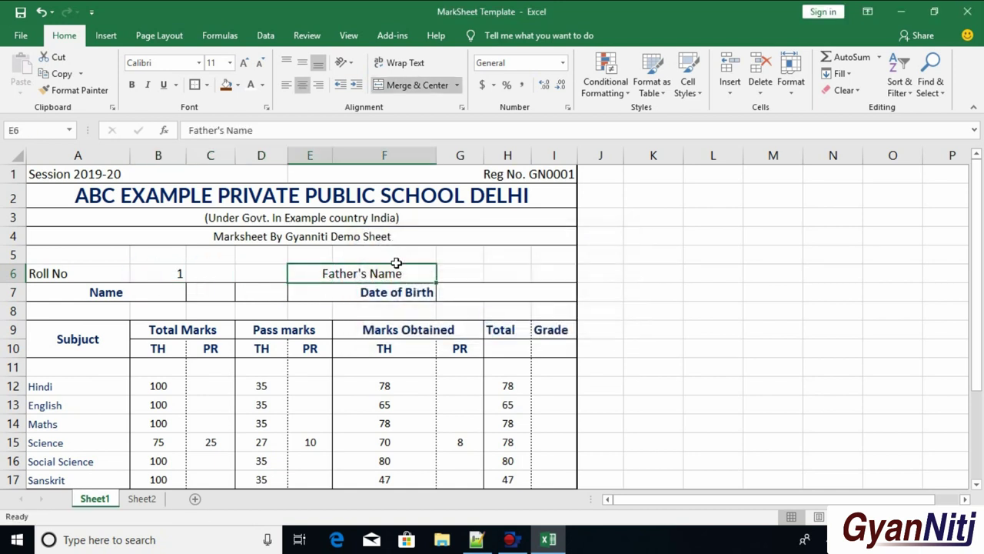
{"action": "left_click", "coordinate": [411, 85]}
{"action": "left_click", "coordinate": [321, 270]}
{"action": "left_click_drag", "start_coordinate": [331, 276], "coordinate": [244, 285]}
{"action": "left_click", "coordinate": [339, 273]}
{"action": "left_click", "coordinate": [276, 278]}
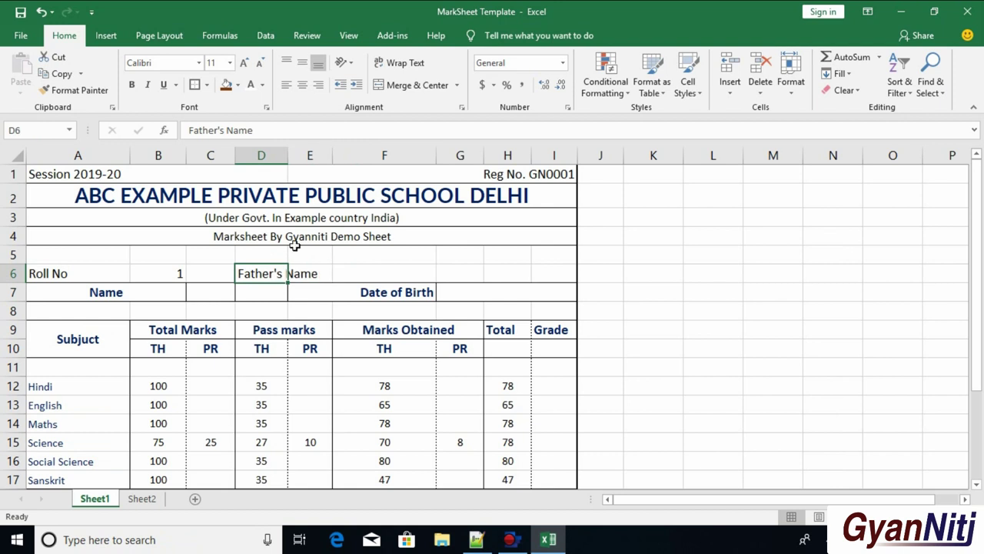
{"action": "left_click_drag", "start_coordinate": [288, 273], "coordinate": [312, 274]}
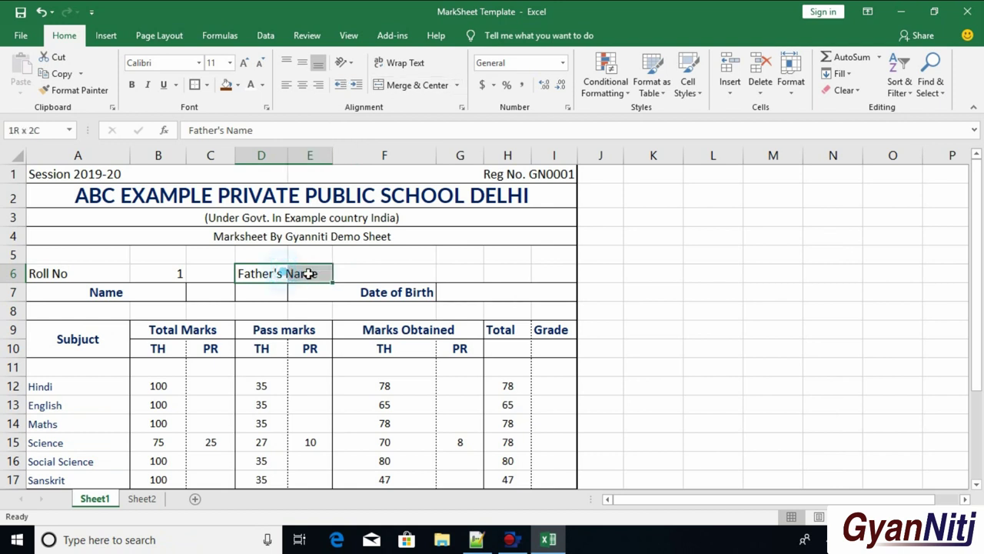
{"action": "left_click", "coordinate": [387, 91]}
Step: Add a 'Class' label in G6 and merge H6:I6 as its entry cell
{"action": "left_click", "coordinate": [460, 273]}
{"action": "type", "text": "Class"}
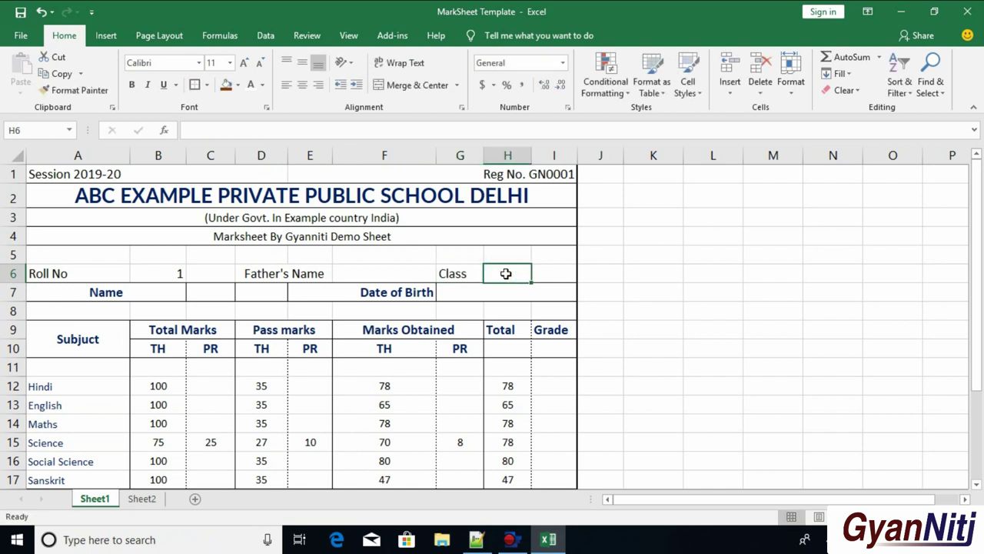
{"action": "left_click_drag", "start_coordinate": [508, 274], "coordinate": [543, 273]}
{"action": "left_click", "coordinate": [387, 89]}
Step: Merge B6:C6 for the roll number and left-align all of row 6 A6:I6
{"action": "left_click", "coordinate": [297, 269]}
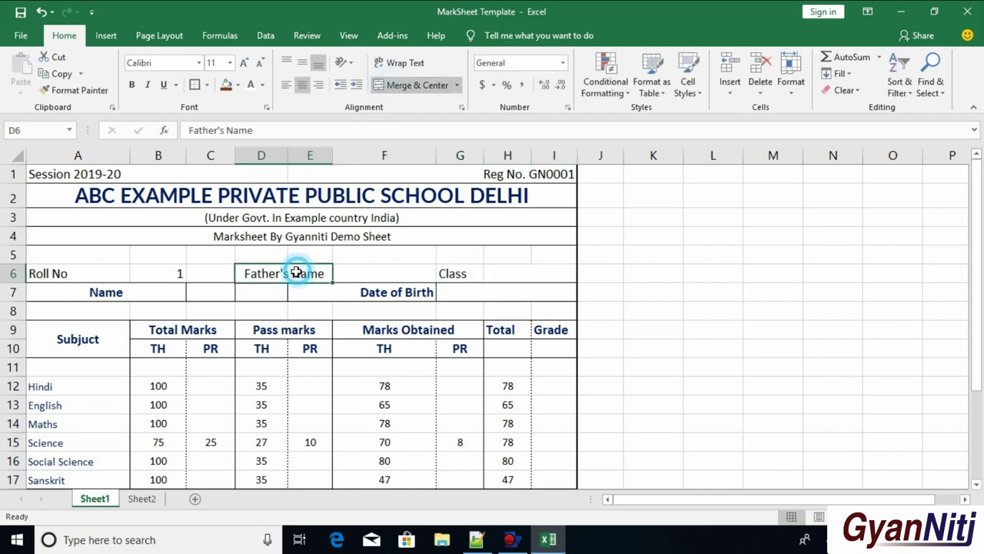
{"action": "left_click_drag", "start_coordinate": [150, 273], "coordinate": [201, 279]}
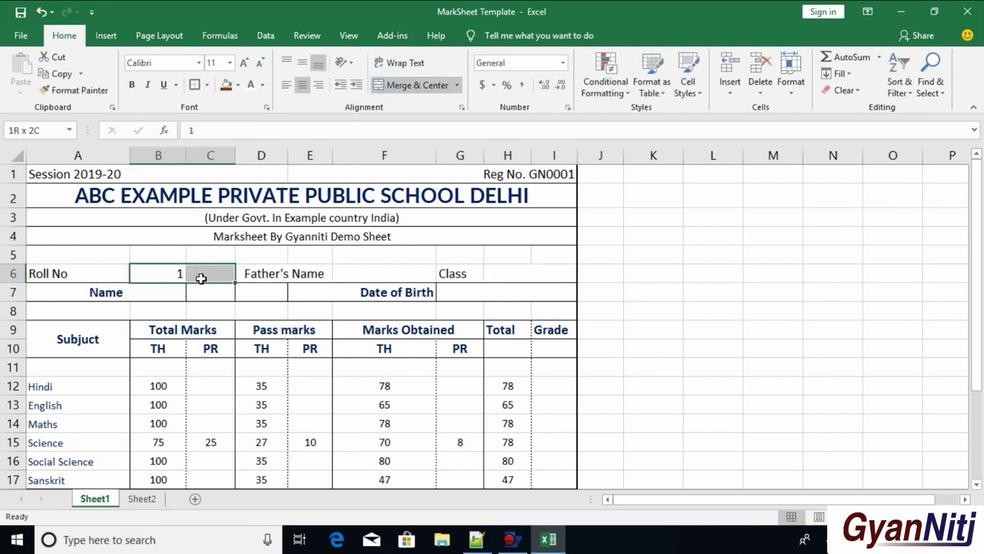
{"action": "left_click", "coordinate": [418, 85]}
{"action": "left_click", "coordinate": [287, 85]}
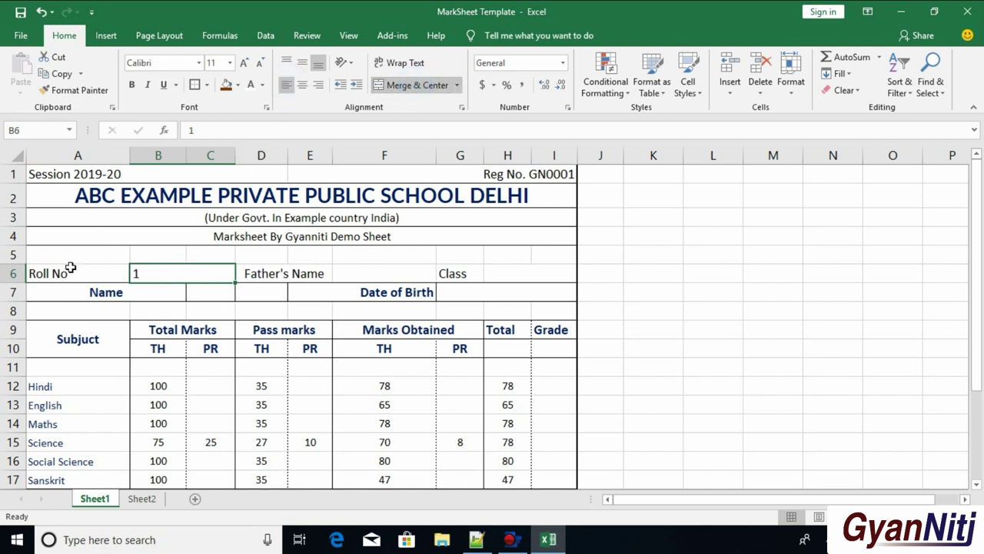
{"action": "left_click_drag", "start_coordinate": [71, 269], "coordinate": [498, 273]}
{"action": "left_click", "coordinate": [286, 84]}
{"action": "left_click", "coordinate": [349, 269]}
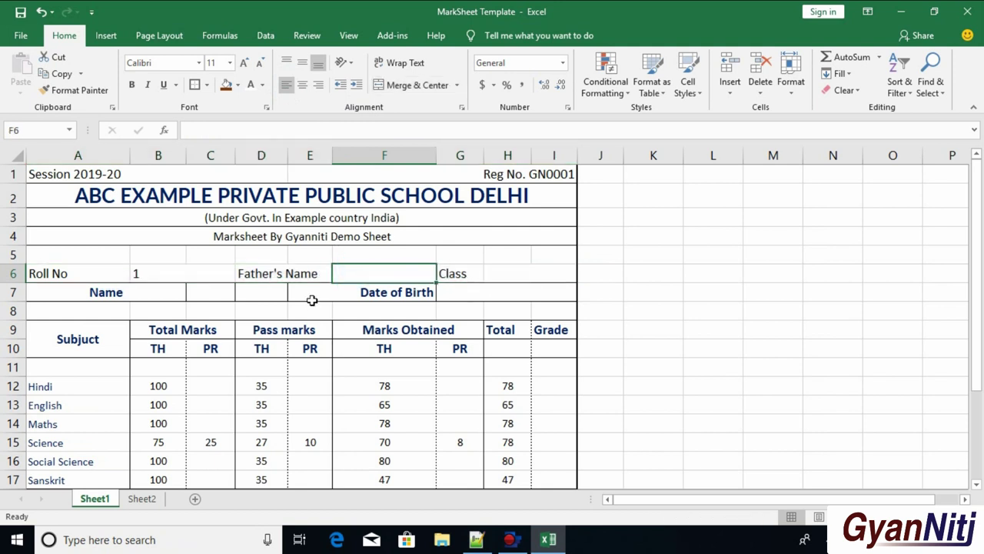
Step: Clear the theory marks F12:F17 and practical marks G12:G17
{"action": "left_click", "coordinate": [384, 387]}
{"action": "scroll", "coordinate": [385, 354], "scroll_direction": "down", "scroll_amount": 1}
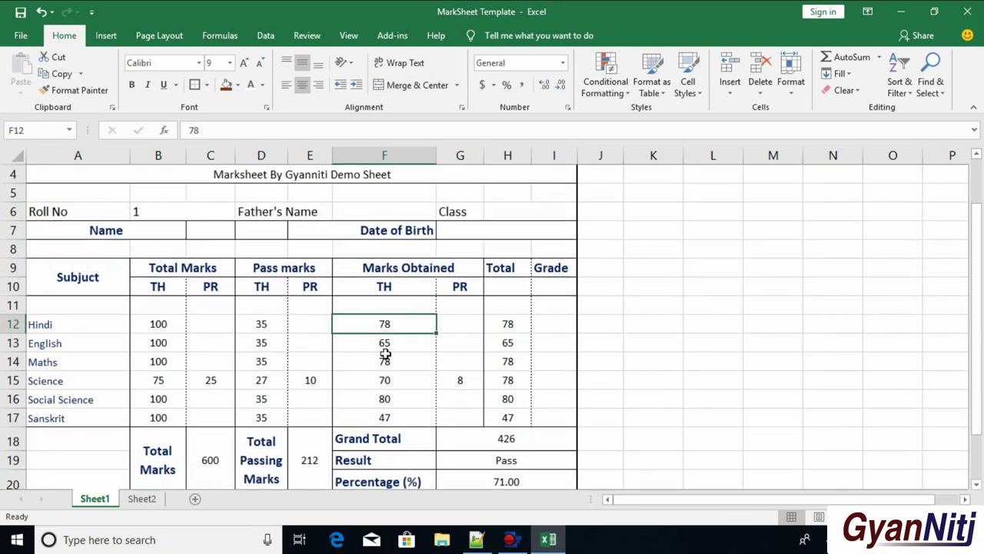
{"action": "left_click_drag", "start_coordinate": [383, 330], "coordinate": [385, 419]}
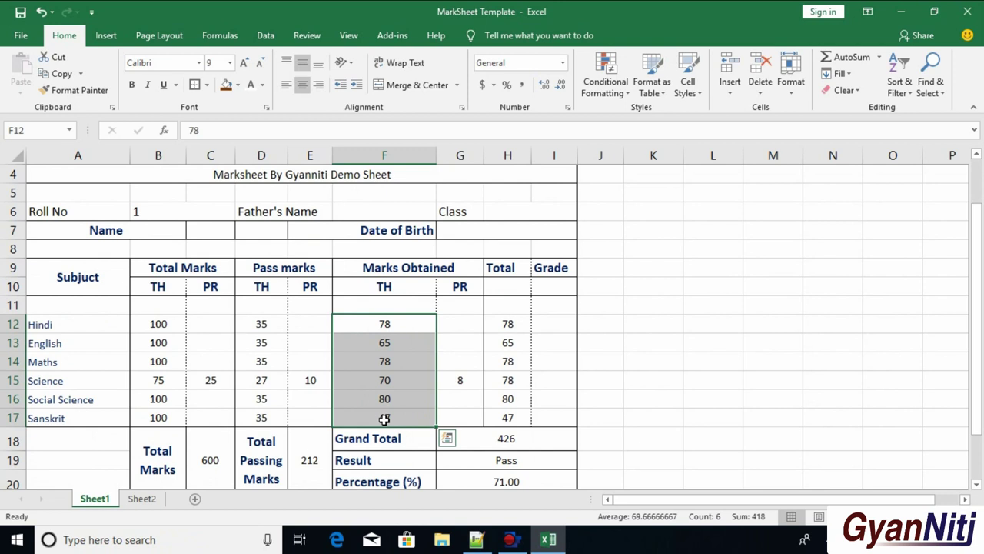
{"action": "key", "text": "Delete"}
{"action": "left_click_drag", "start_coordinate": [466, 326], "coordinate": [467, 411]}
{"action": "key", "text": "Delete"}
Step: Begin a LOOKUP in F6 on B6 against the Sheet2 Roll No column, then abandon it
{"action": "scroll", "coordinate": [363, 349], "scroll_direction": "up", "scroll_amount": 1}
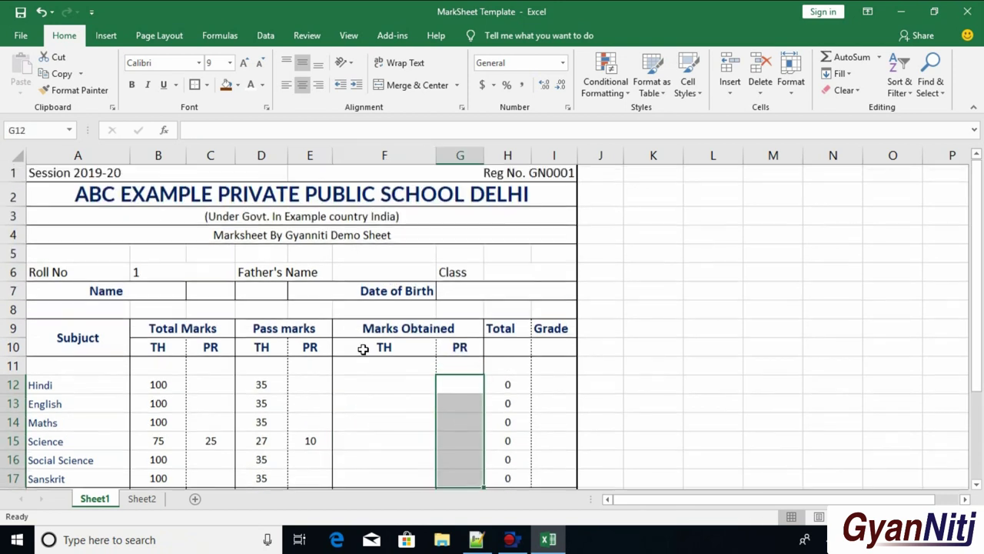
{"action": "left_click", "coordinate": [140, 274]}
{"action": "left_click", "coordinate": [375, 275]}
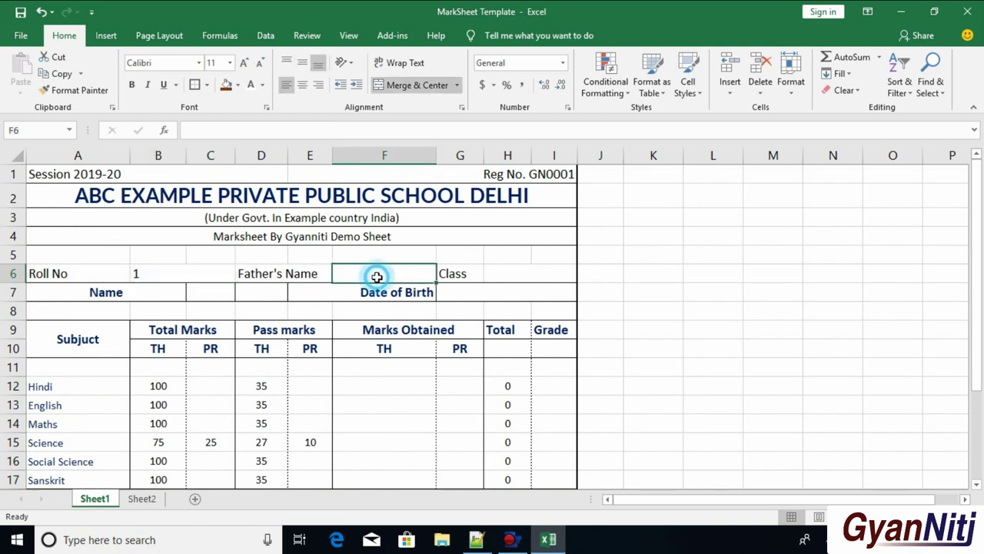
{"action": "type", "text": "=loo"}
{"action": "key", "text": "Tab"}
{"action": "left_click", "coordinate": [189, 274]}
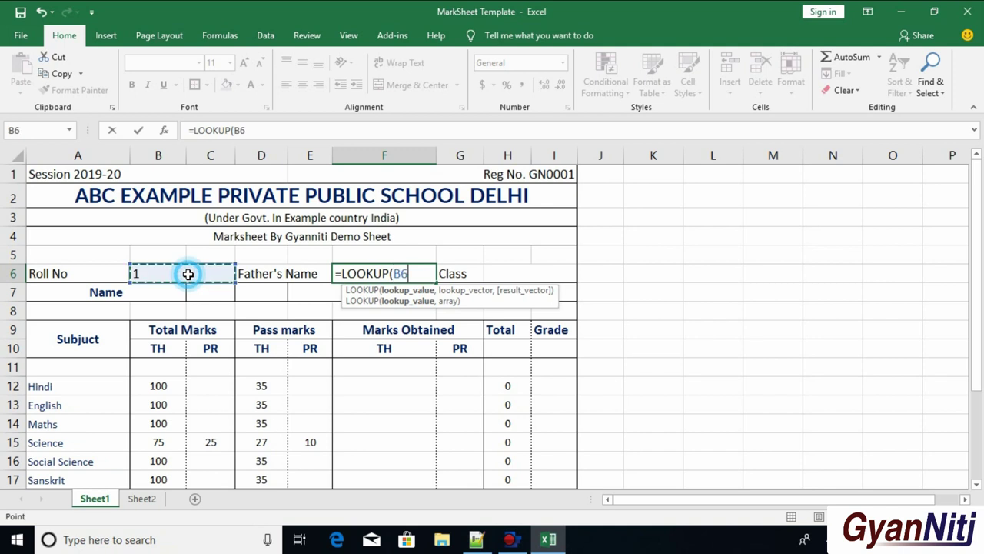
{"action": "type", "text": ","}
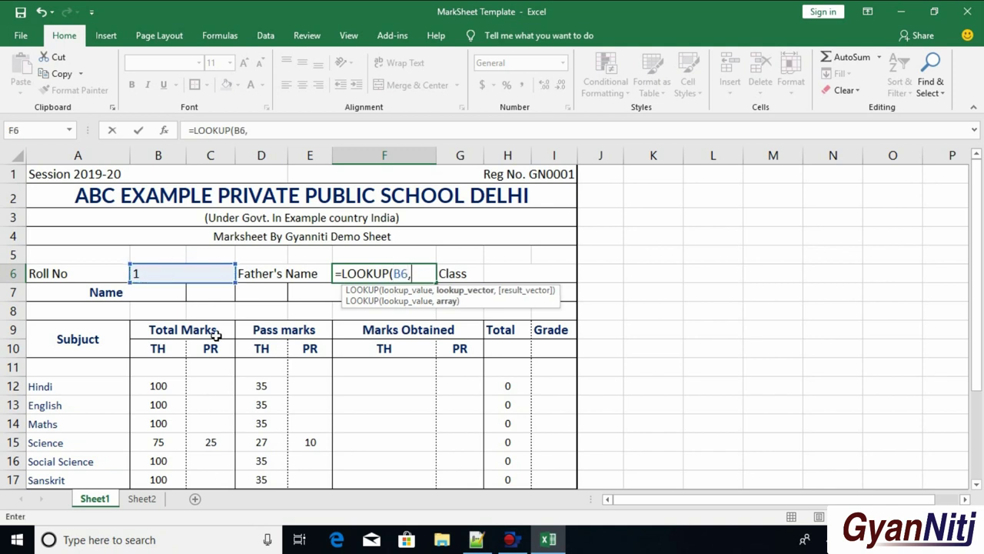
{"action": "left_click", "coordinate": [142, 498]}
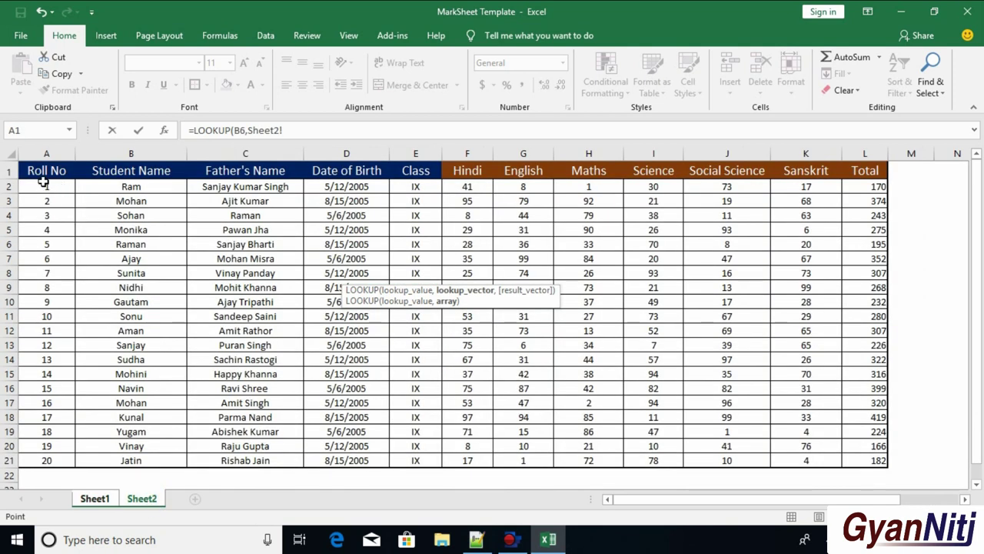
{"action": "mouse_move", "coordinate": [35, 153]}
{"action": "left_mouse_down"}
{"action": "mouse_move", "coordinate": [91, 152]}
{"action": "mouse_move", "coordinate": [46, 152]}
{"action": "left_mouse_up"}
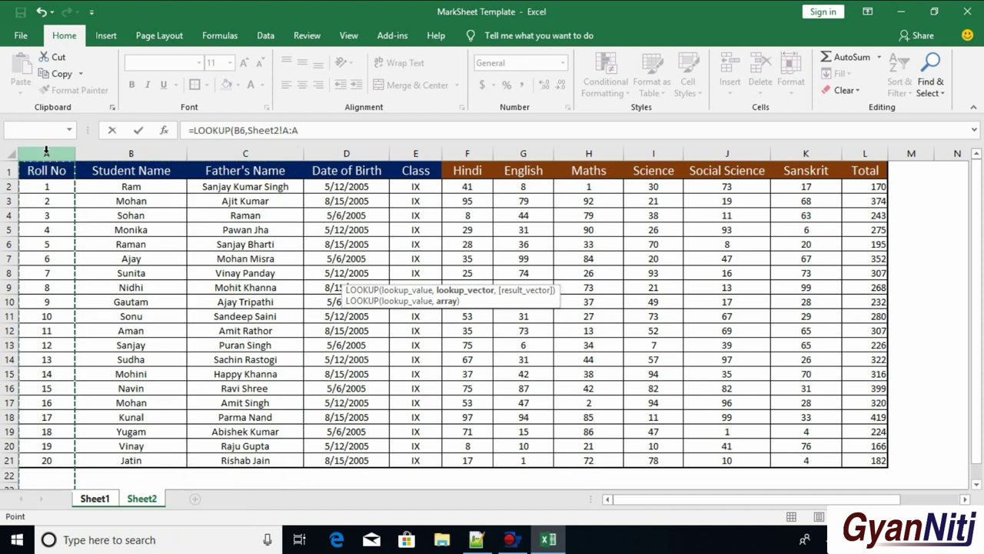
{"action": "type", "text": ","}
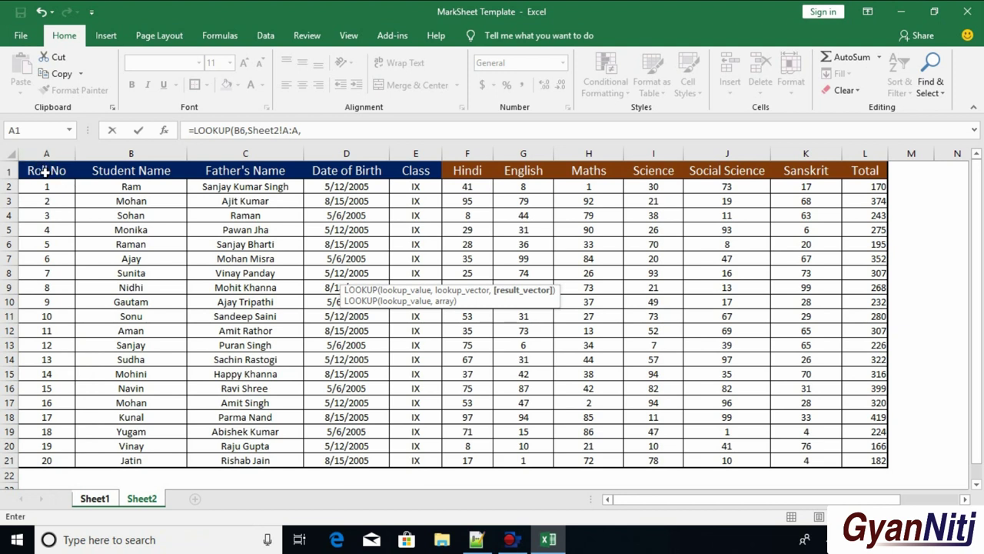
{"action": "key", "text": "Return"}
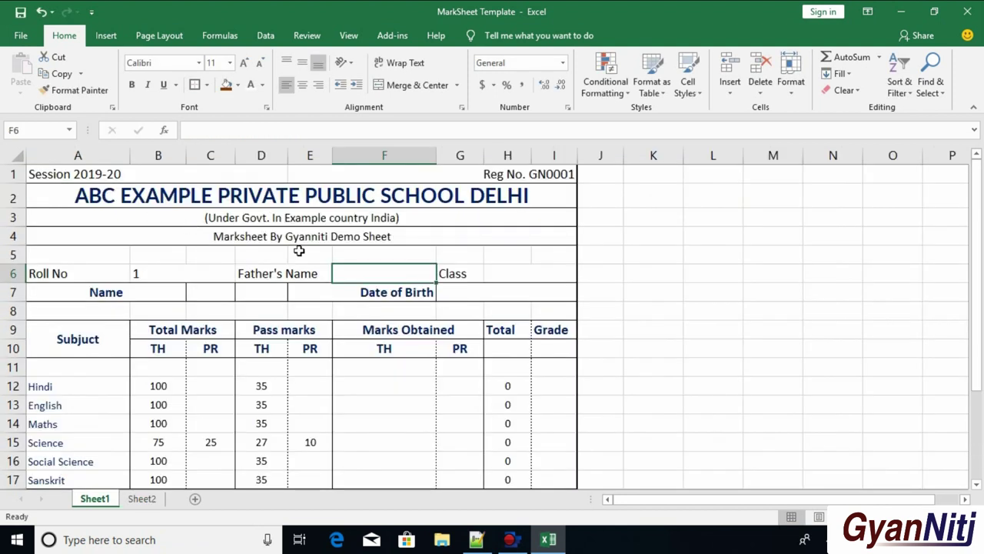
Step: Start =LOOKUP in F6 with B6 as lookup value and Sheet2!A:L as lookup range
{"action": "type", "text": "=loo"}
{"action": "key", "text": "Tab"}
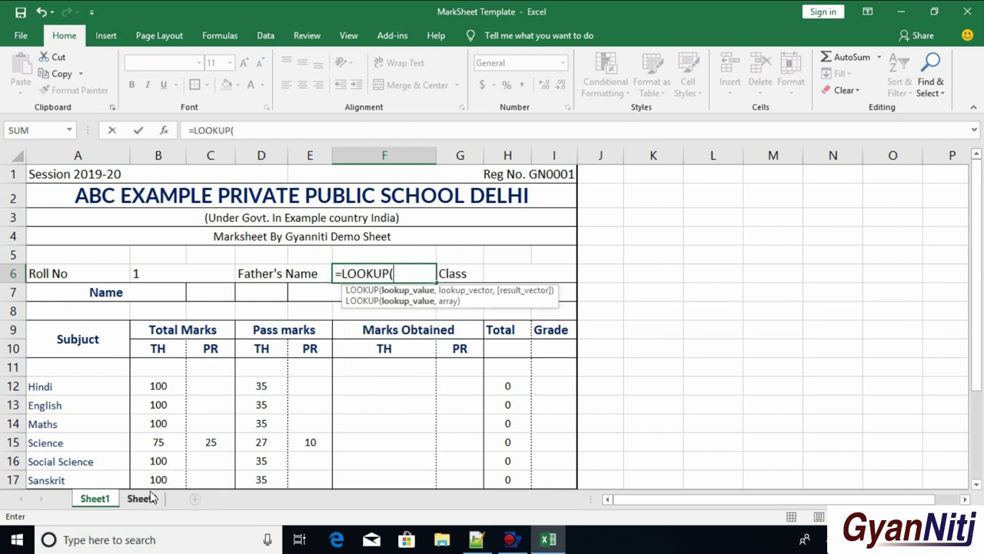
{"action": "left_click", "coordinate": [146, 271]}
{"action": "type", "text": ","}
{"action": "left_click", "coordinate": [142, 499]}
{"action": "left_click_drag", "start_coordinate": [46, 153], "coordinate": [846, 156]}
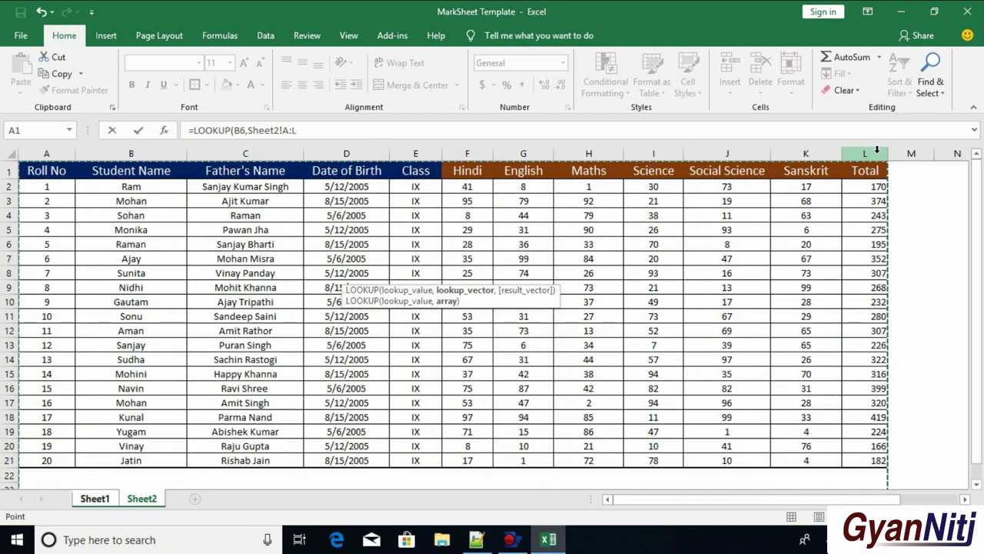
Step: Finish with Sheet2!B:B as result range, confirm it shows Ram, then clear F6
{"action": "type", "text": ","}
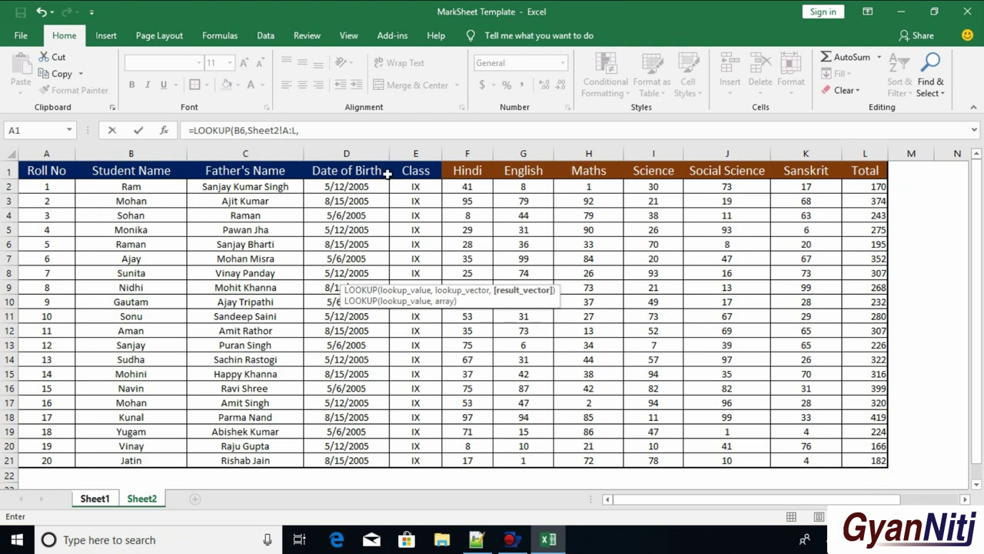
{"action": "left_click", "coordinate": [46, 153]}
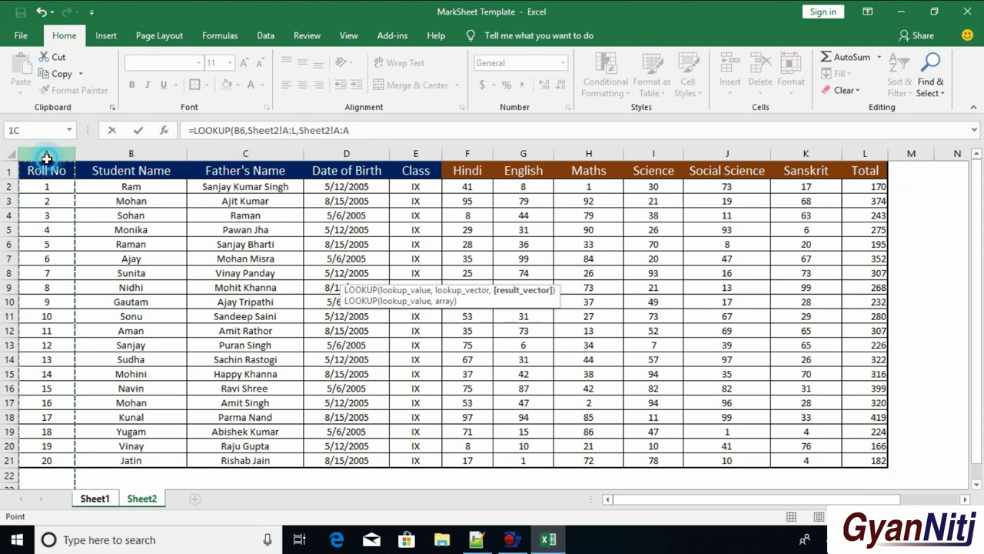
{"action": "left_click", "coordinate": [131, 151]}
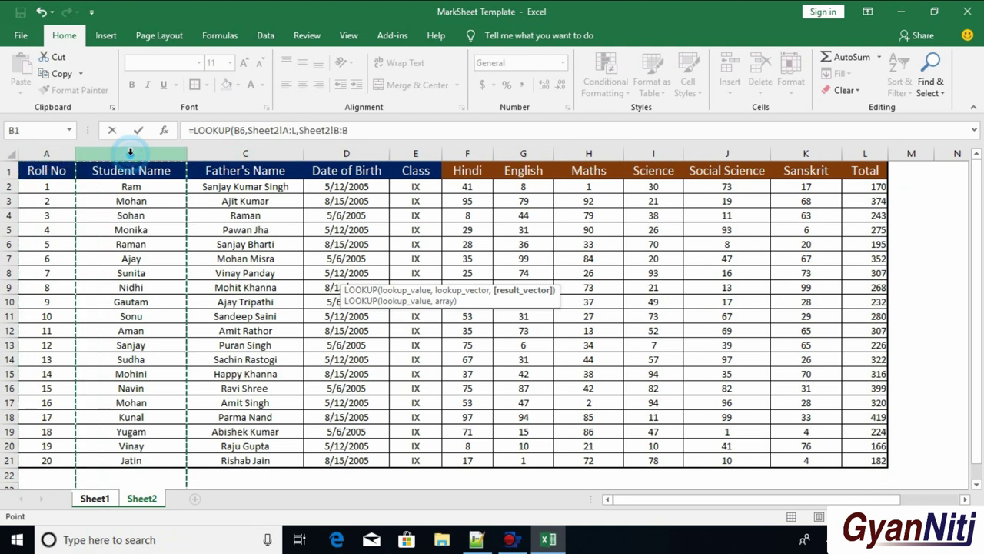
{"action": "type", "text": ")"}
{"action": "key", "text": "Return"}
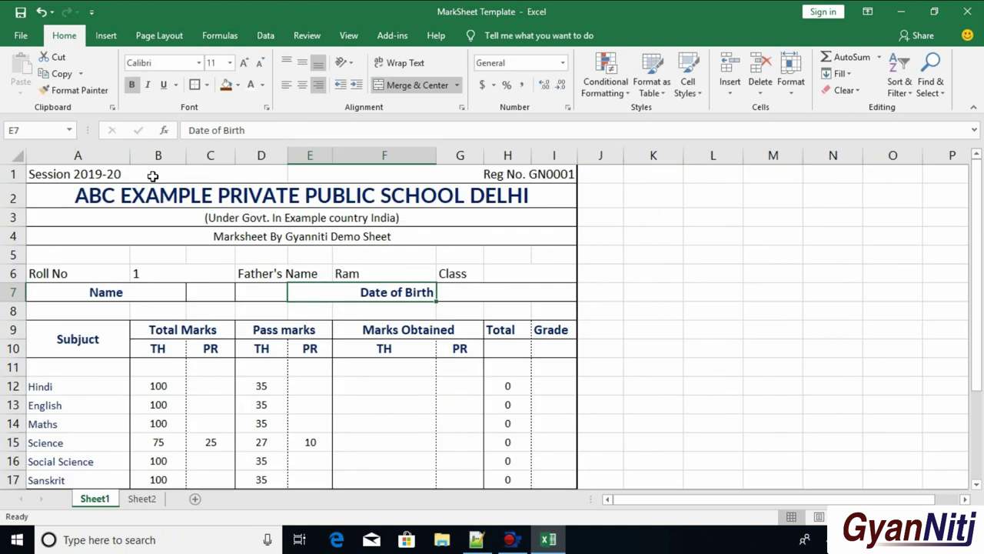
{"action": "left_click", "coordinate": [383, 276]}
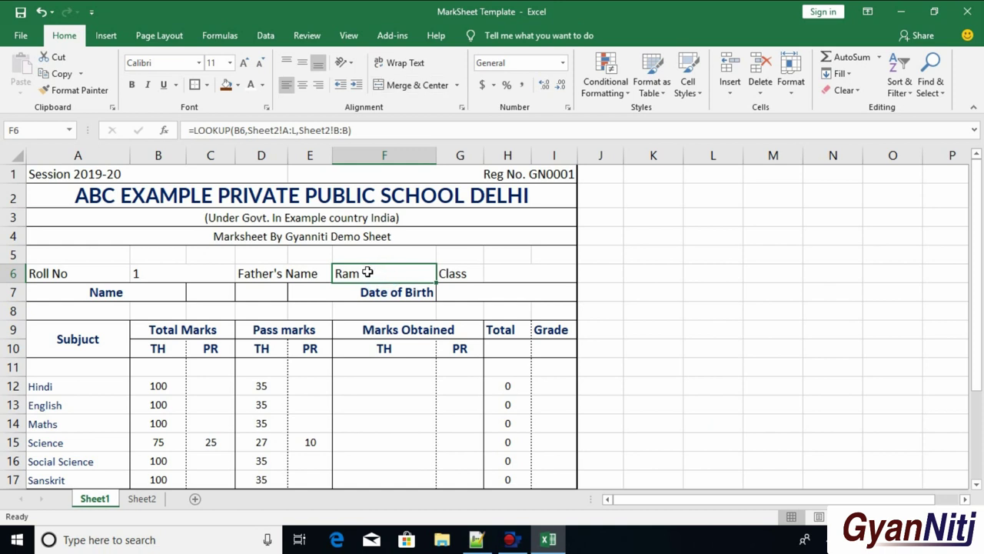
{"action": "key", "text": "Delete"}
Step: Bold the Roll No, Father's Name and Class labels, colouring Roll No dark blue
{"action": "left_click", "coordinate": [85, 275]}
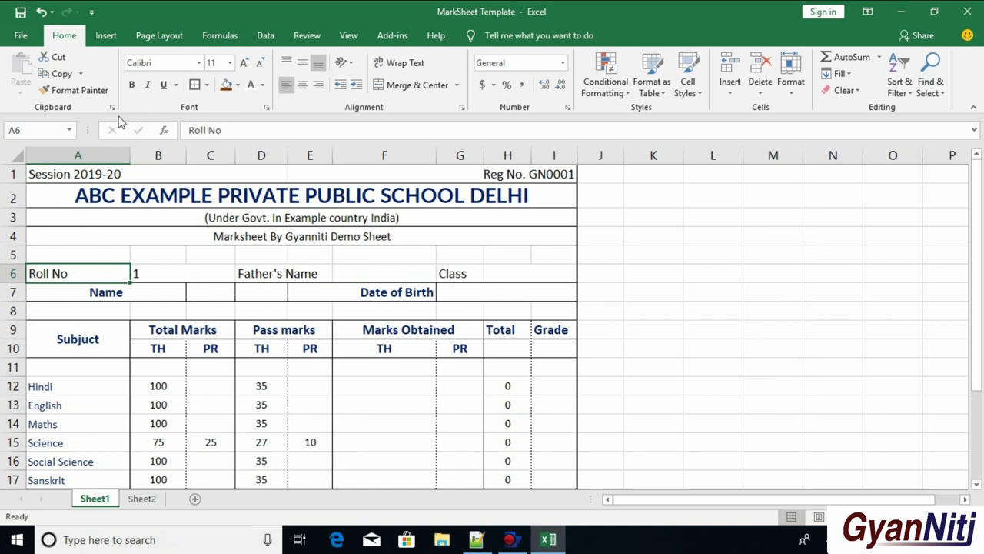
{"action": "left_click", "coordinate": [132, 85]}
{"action": "left_click", "coordinate": [262, 85]}
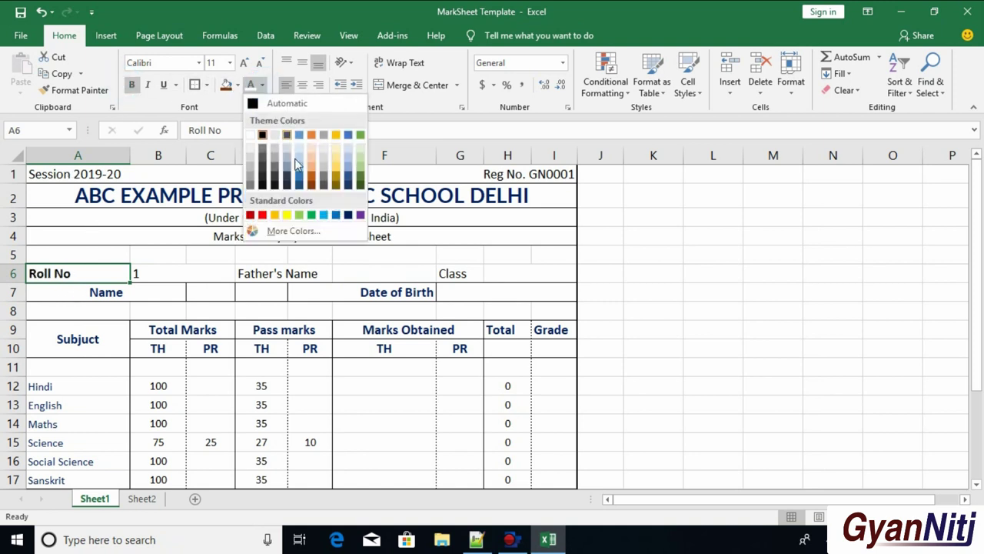
{"action": "left_click", "coordinate": [347, 214]}
{"action": "left_click", "coordinate": [317, 274]}
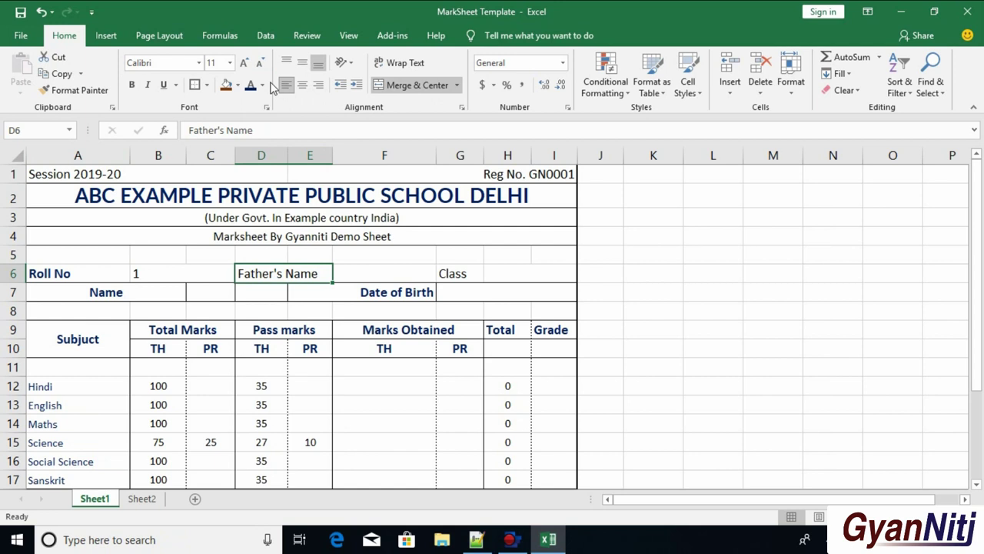
{"action": "left_click", "coordinate": [132, 84]}
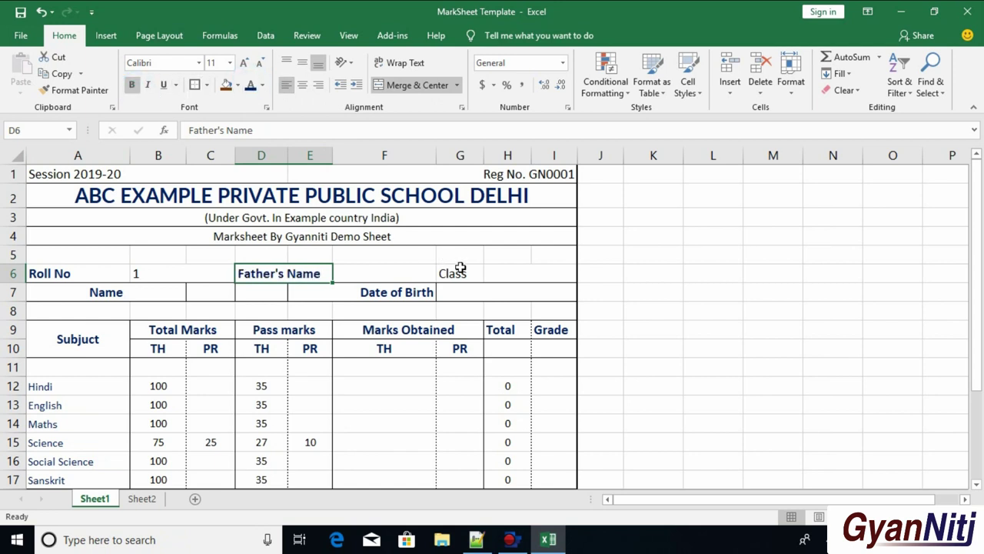
{"action": "left_click", "coordinate": [460, 271]}
{"action": "left_click", "coordinate": [137, 87]}
Step: Insert a blank row at row 7 above the Name row
{"action": "left_click", "coordinate": [527, 268]}
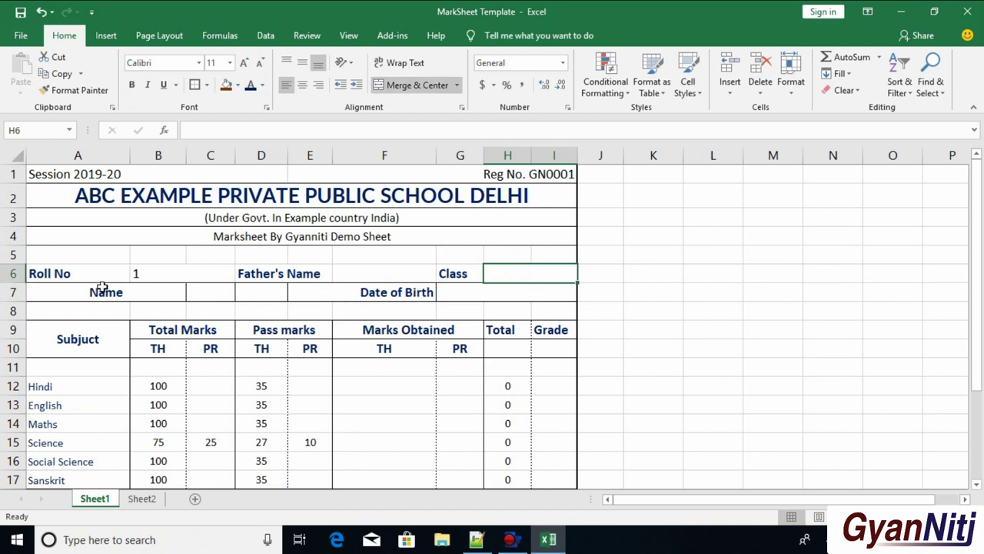
{"action": "left_click", "coordinate": [363, 276]}
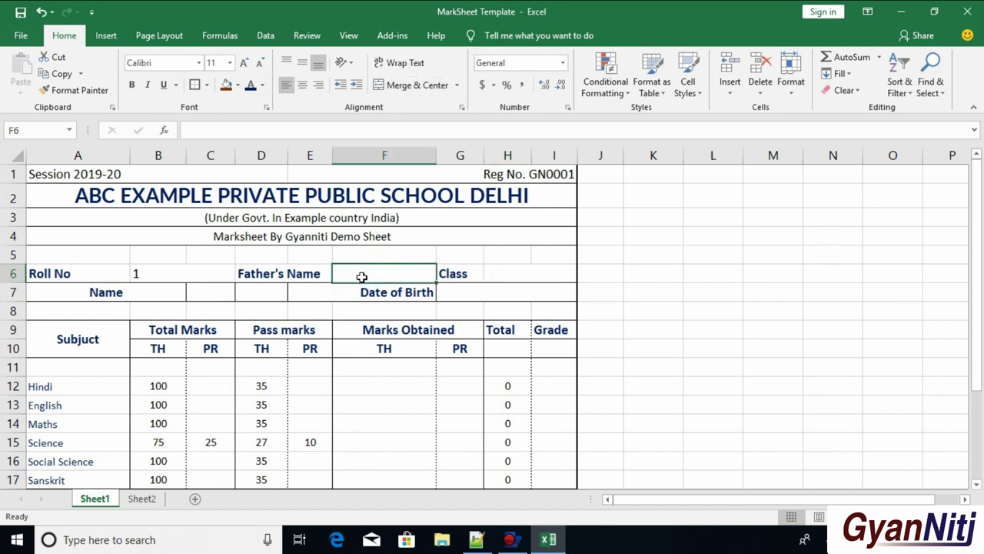
{"action": "left_click", "coordinate": [14, 291]}
{"action": "key", "text": "ctrl+shift+plus"}
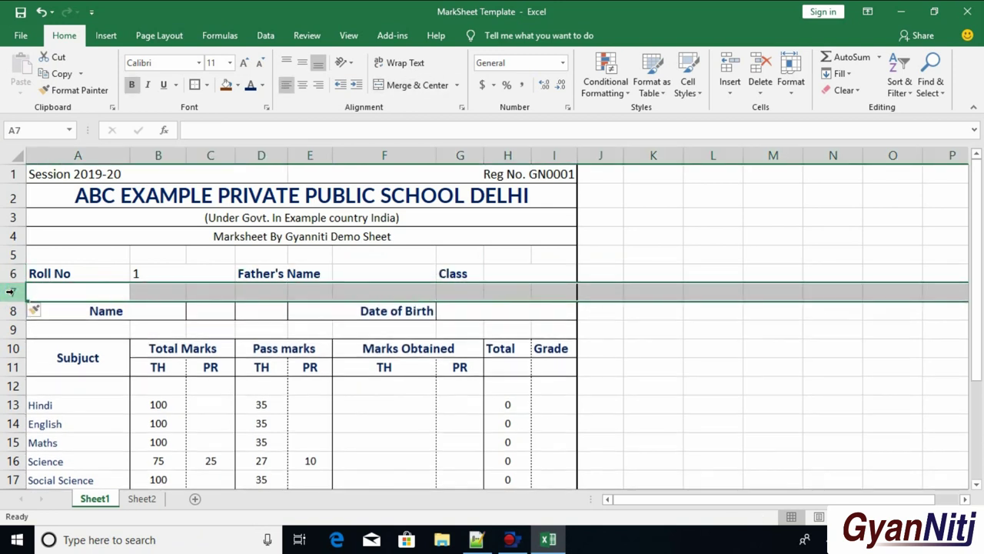
{"action": "left_click", "coordinate": [457, 288]}
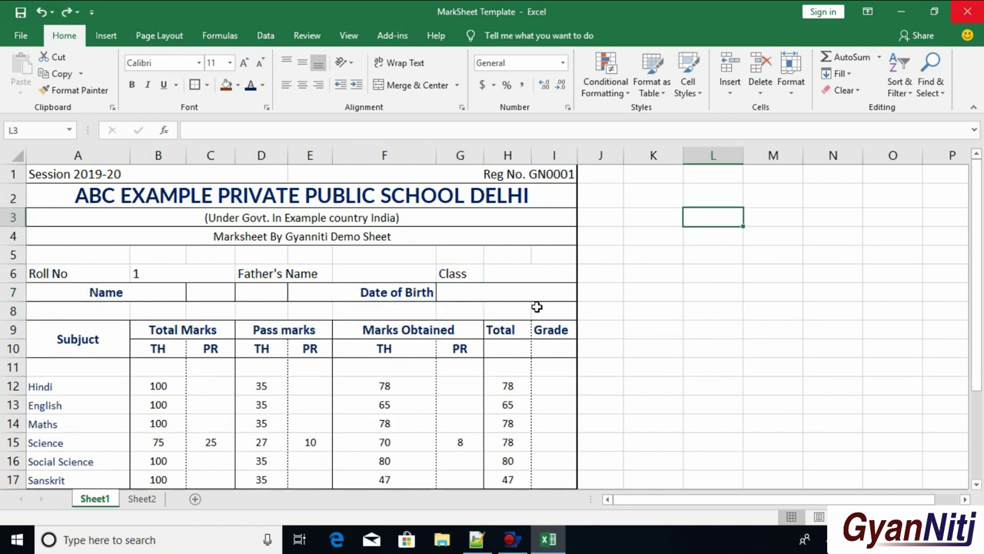
Step: Clear the theory marks F12:F17 and the Science practical mark in G15
{"action": "scroll", "coordinate": [498, 298], "scroll_direction": "down", "scroll_amount": 1}
{"action": "left_click_drag", "start_coordinate": [390, 331], "coordinate": [398, 415]}
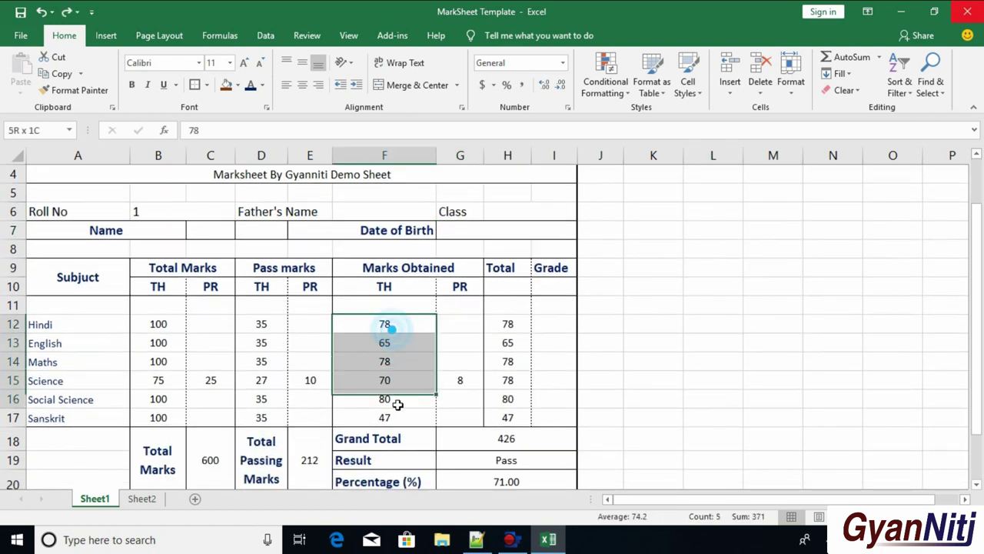
{"action": "key", "text": "Delete"}
{"action": "left_click", "coordinate": [459, 379]}
{"action": "key", "text": "Delete"}
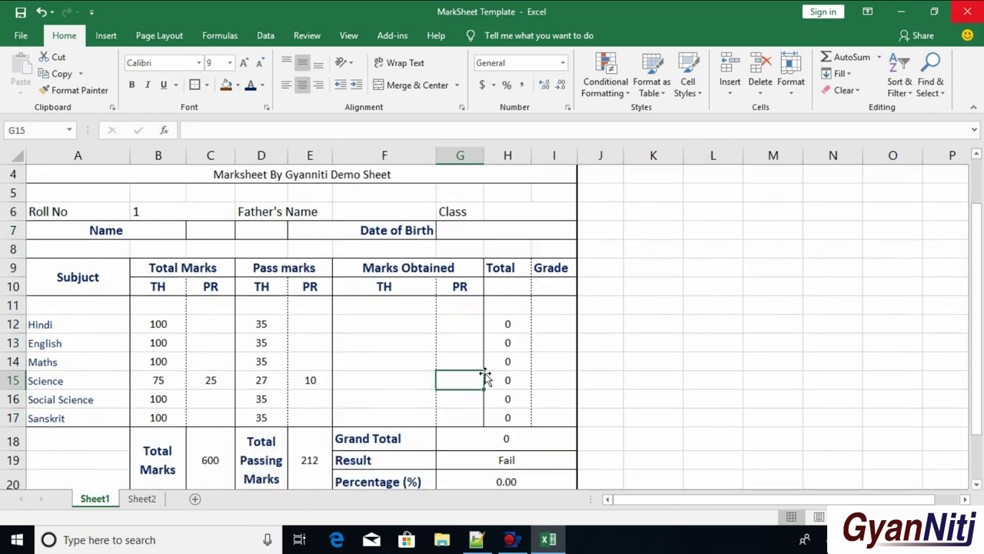
Step: Apply Bold again to the Roll No and Father's Name labels
{"action": "scroll", "coordinate": [483, 374], "scroll_direction": "down", "scroll_amount": 1}
{"action": "scroll", "coordinate": [430, 353], "scroll_direction": "up", "scroll_amount": 2}
{"action": "left_click", "coordinate": [73, 271]}
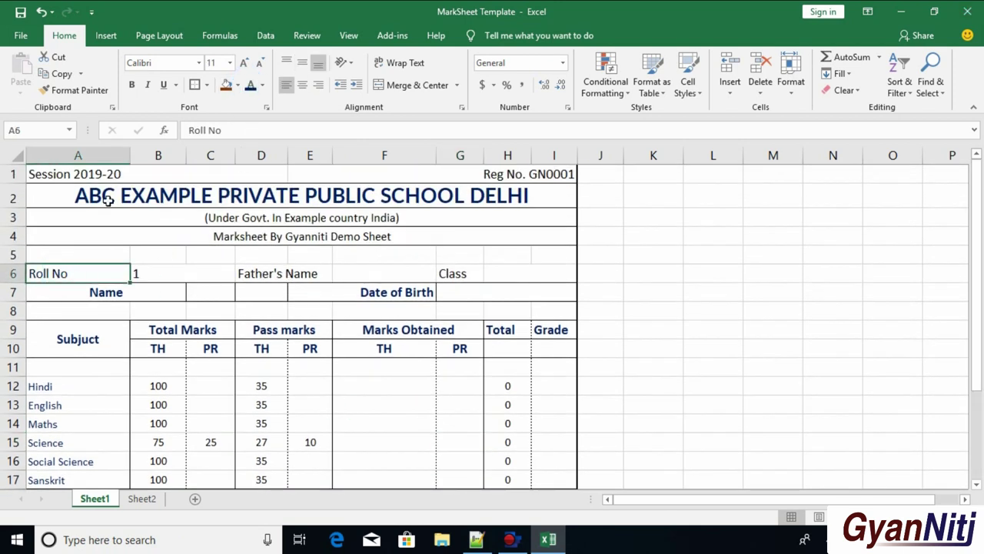
{"action": "left_click", "coordinate": [132, 85]}
{"action": "left_click", "coordinate": [310, 270]}
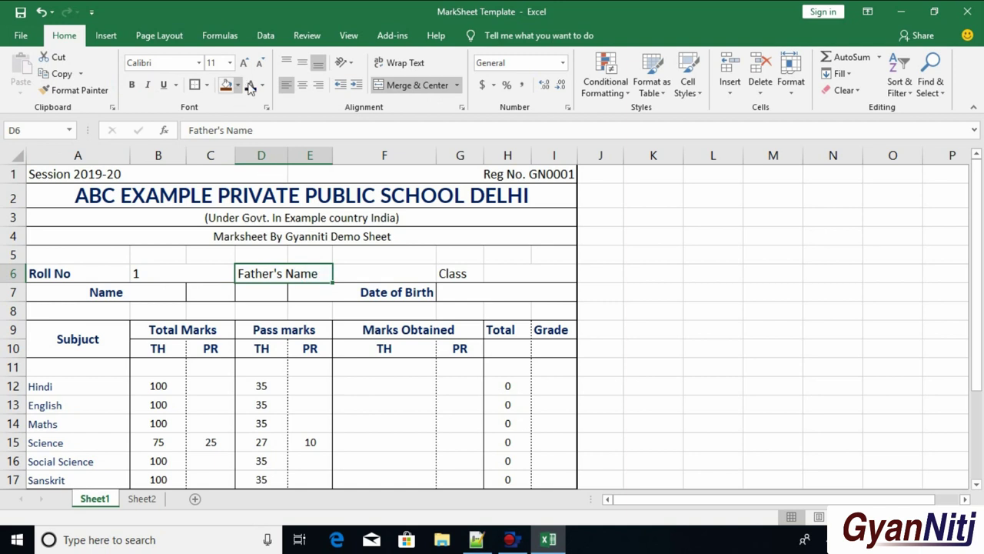
{"action": "left_click", "coordinate": [132, 84]}
{"action": "left_click", "coordinate": [454, 274]}
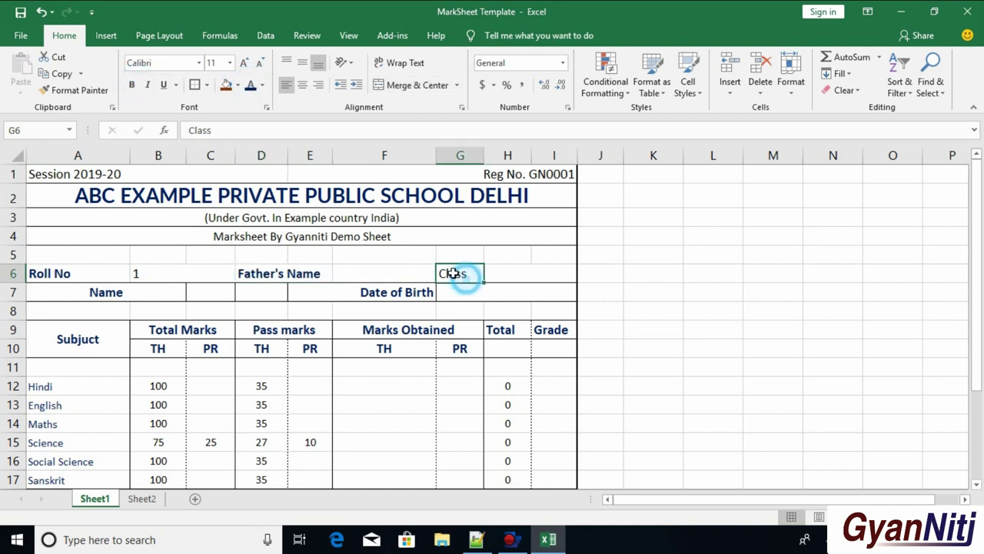
Step: Move the Father's Name label, then merge E6:F6 and G6:I6 into single cells
{"action": "left_click", "coordinate": [300, 274]}
{"action": "left_click_drag", "start_coordinate": [253, 283], "coordinate": [380, 282]}
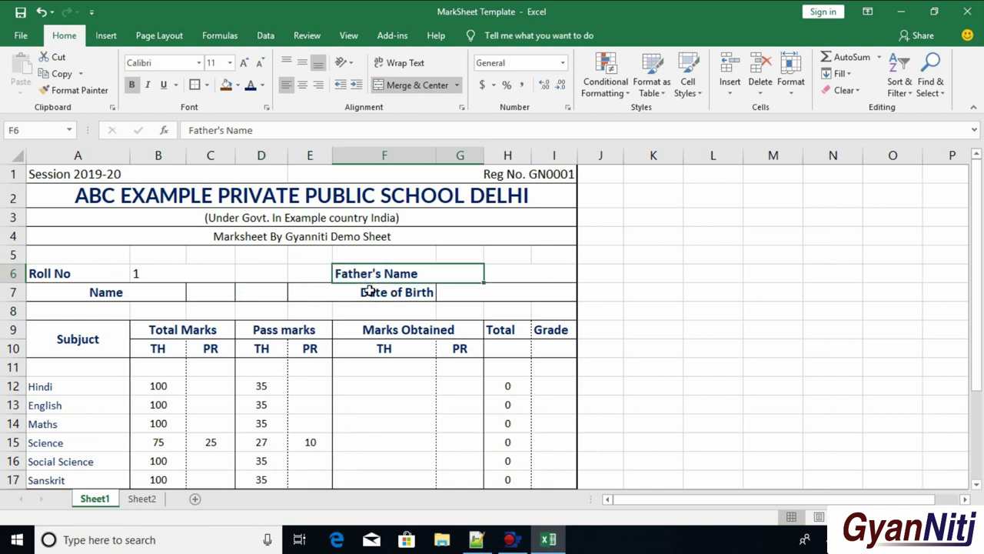
{"action": "left_click_drag", "start_coordinate": [307, 274], "coordinate": [350, 274]}
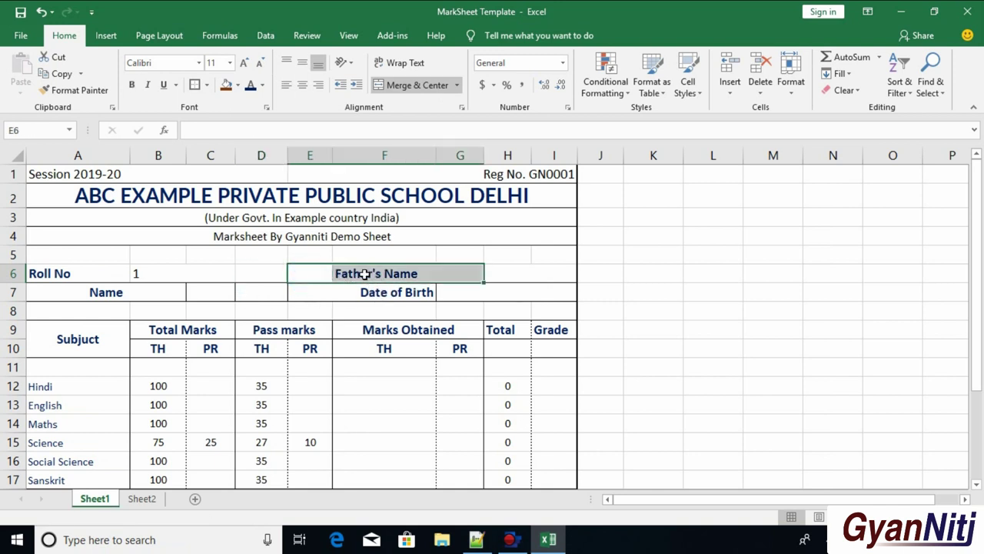
{"action": "left_click", "coordinate": [377, 286]}
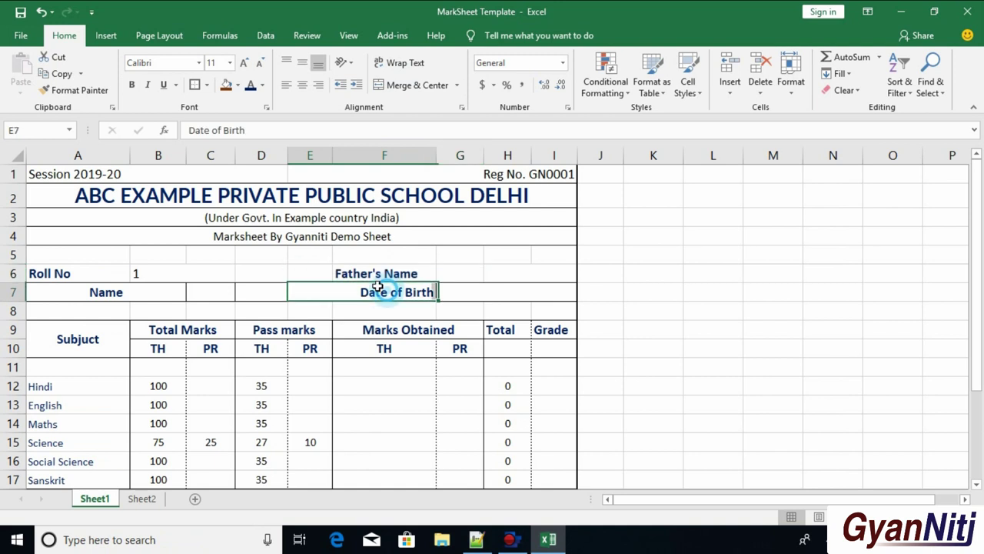
{"action": "left_click_drag", "start_coordinate": [319, 272], "coordinate": [384, 273]}
{"action": "left_click", "coordinate": [400, 87]}
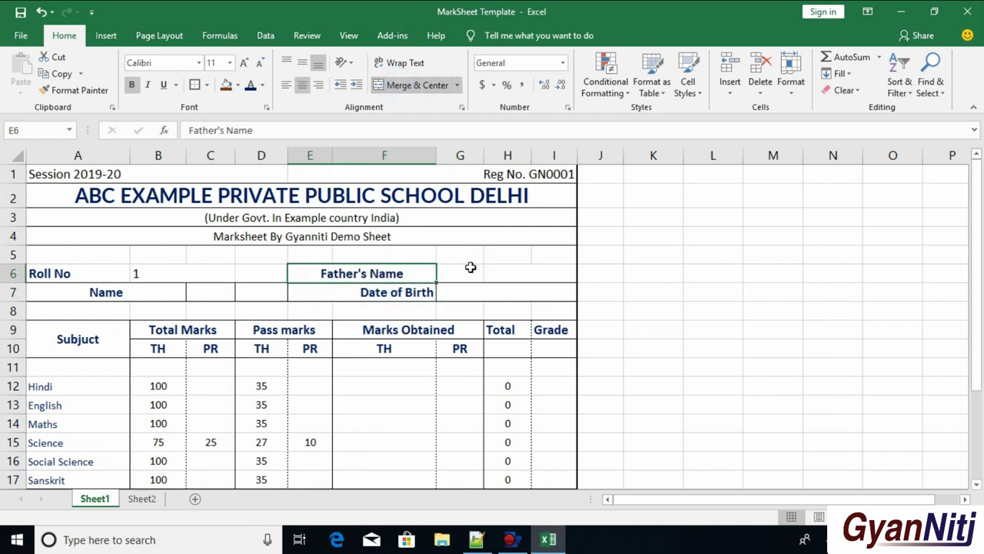
{"action": "left_click_drag", "start_coordinate": [460, 273], "coordinate": [553, 273]}
{"action": "left_click", "coordinate": [397, 86]}
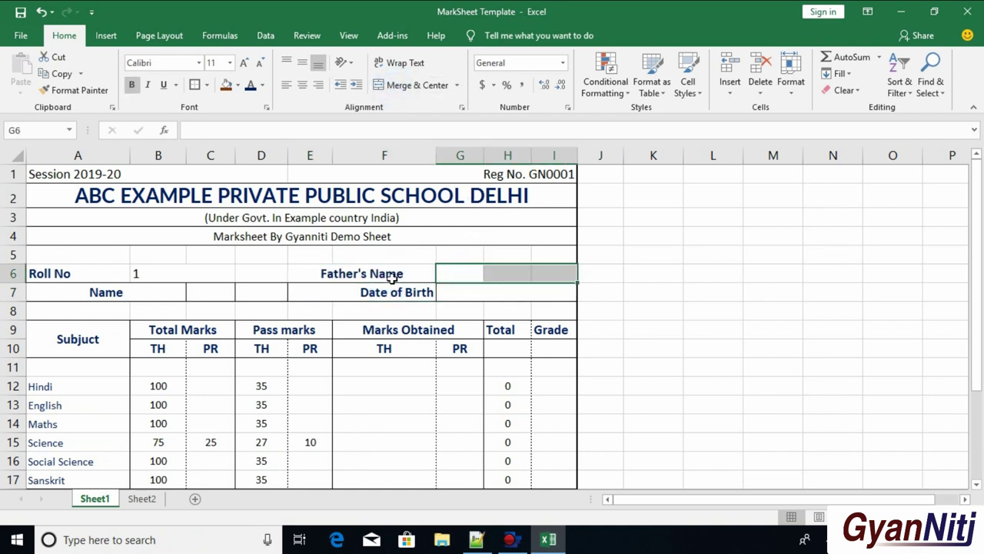
Step: Left-align the Father's Name, Date of Birth, Roll No and Name labels
{"action": "left_click", "coordinate": [388, 289]}
{"action": "left_click_drag", "start_coordinate": [356, 267], "coordinate": [356, 291]}
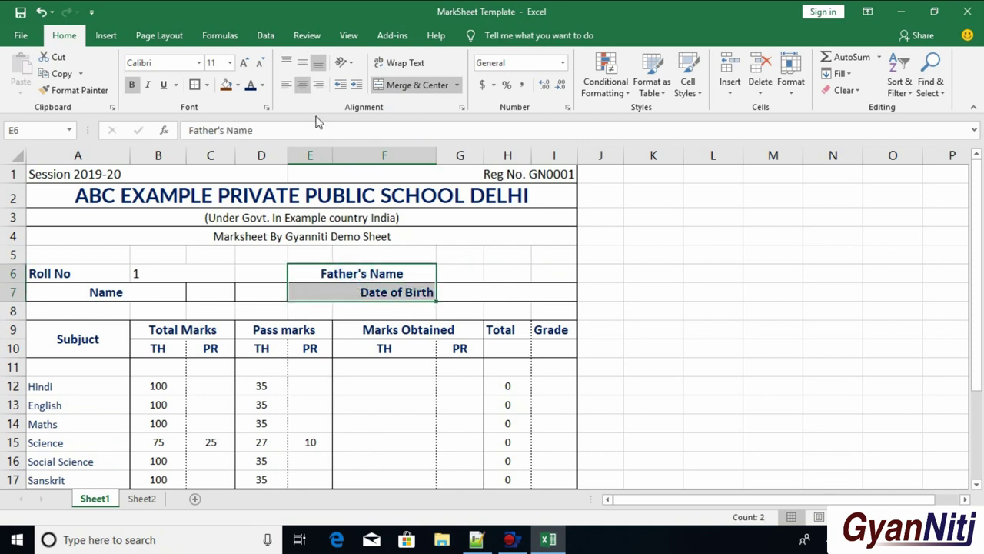
{"action": "left_click", "coordinate": [287, 85]}
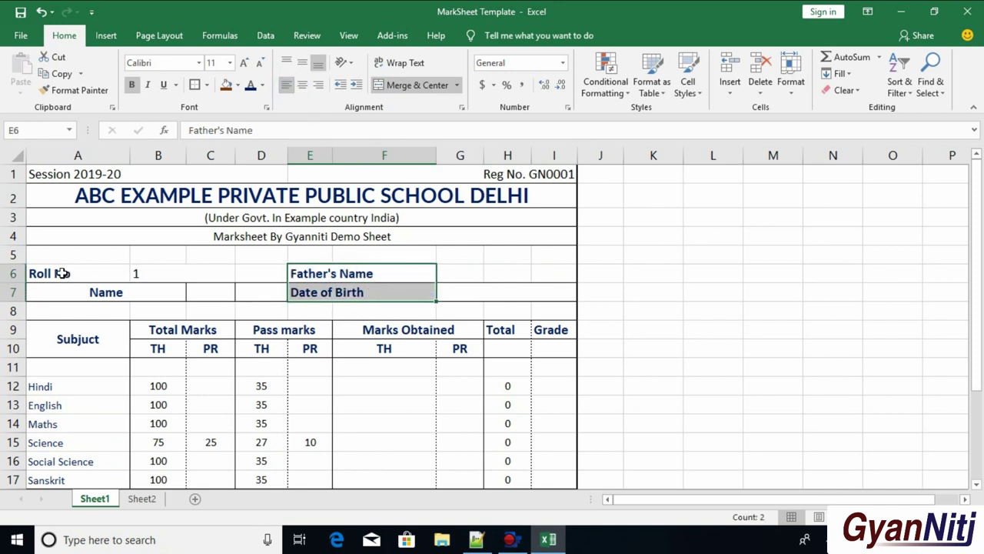
{"action": "left_click_drag", "start_coordinate": [62, 273], "coordinate": [62, 288]}
{"action": "left_click", "coordinate": [287, 85]}
{"action": "left_click", "coordinate": [287, 86]}
{"action": "left_click", "coordinate": [287, 85]}
Step: Unmerge the Name label from A7:B7 and merge B7:C7 into one value cell
{"action": "left_click", "coordinate": [147, 288]}
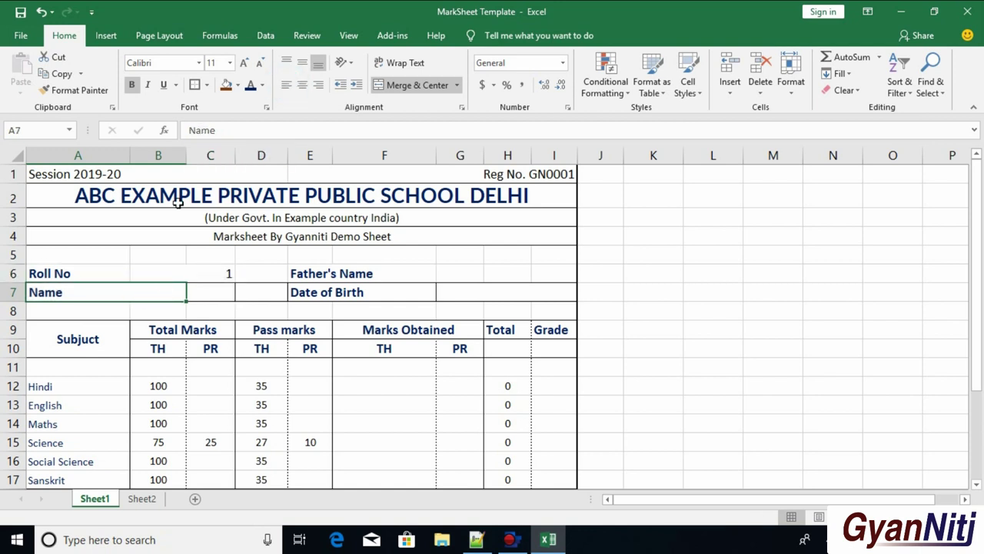
{"action": "left_click", "coordinate": [416, 84]}
{"action": "left_click_drag", "start_coordinate": [158, 292], "coordinate": [207, 291]}
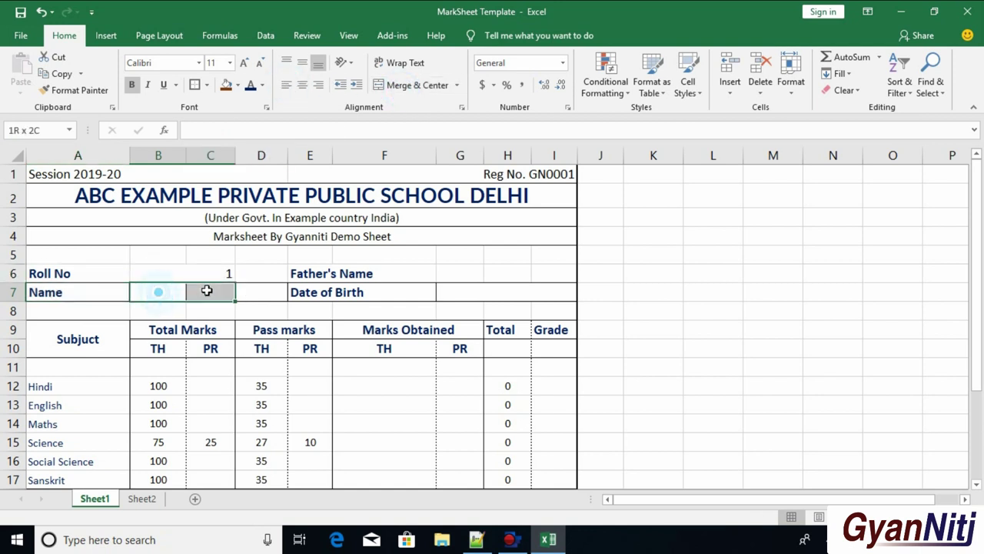
{"action": "left_click", "coordinate": [418, 85]}
Step: Check the merged label and value cells, ending on the empty Name value cell
{"action": "left_click", "coordinate": [257, 291]}
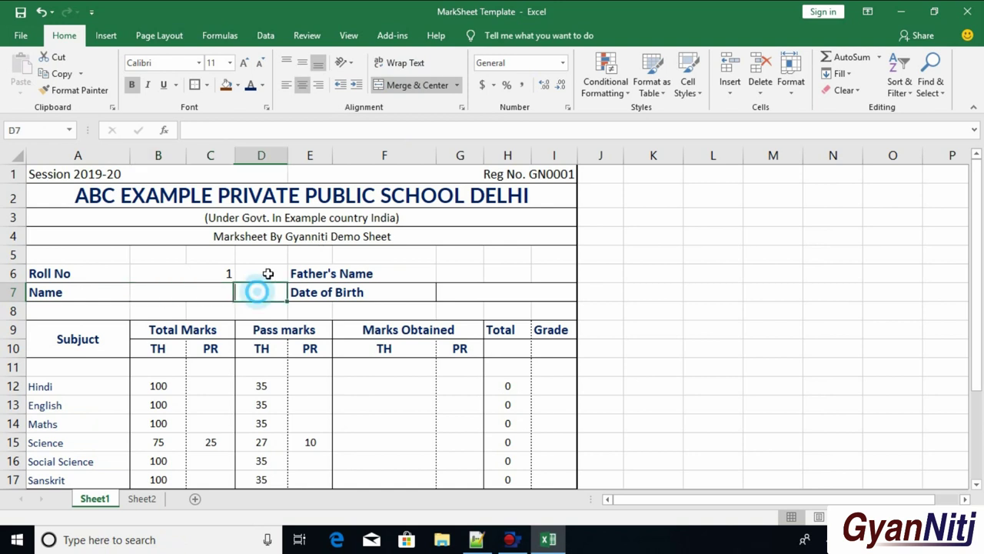
{"action": "left_click", "coordinate": [267, 274]}
{"action": "left_click", "coordinate": [274, 291]}
{"action": "left_click", "coordinate": [356, 273]}
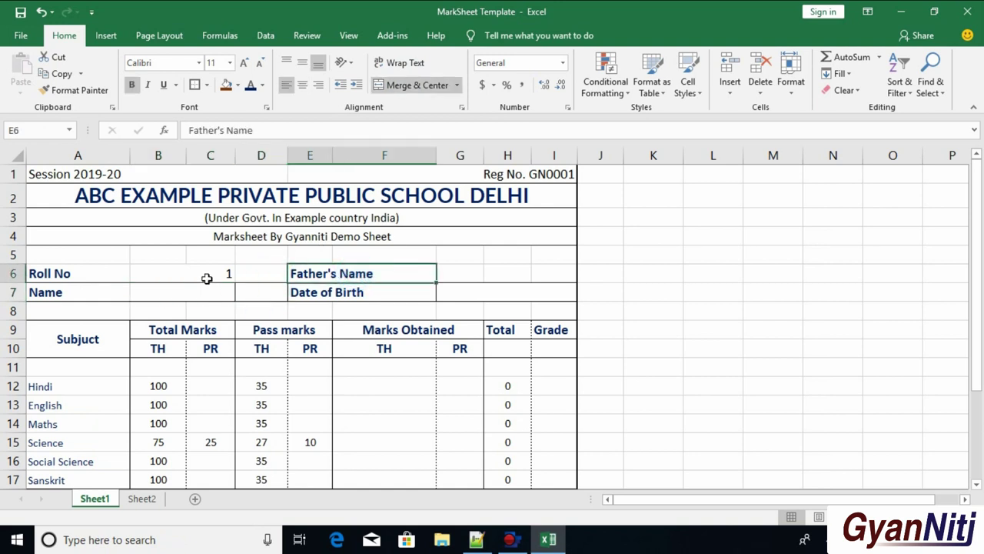
{"action": "left_click", "coordinate": [207, 278]}
{"action": "left_click", "coordinate": [192, 294]}
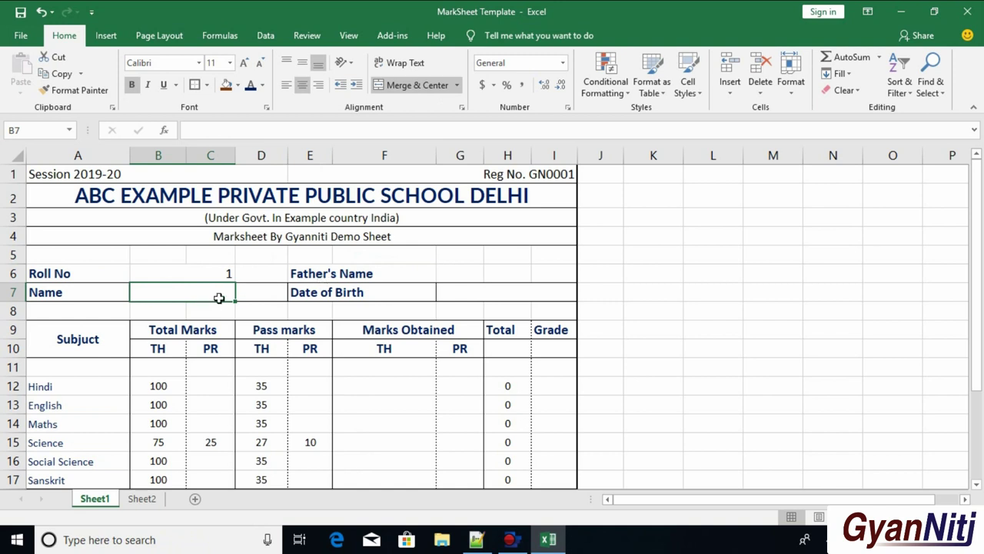
Step: Enter =LOOKUP(B6,Sheet2!A:L,Sheet2!B:B) in B7 to show roll 1's student name
{"action": "type", "text": "=loo"}
{"action": "key", "text": "Tab"}
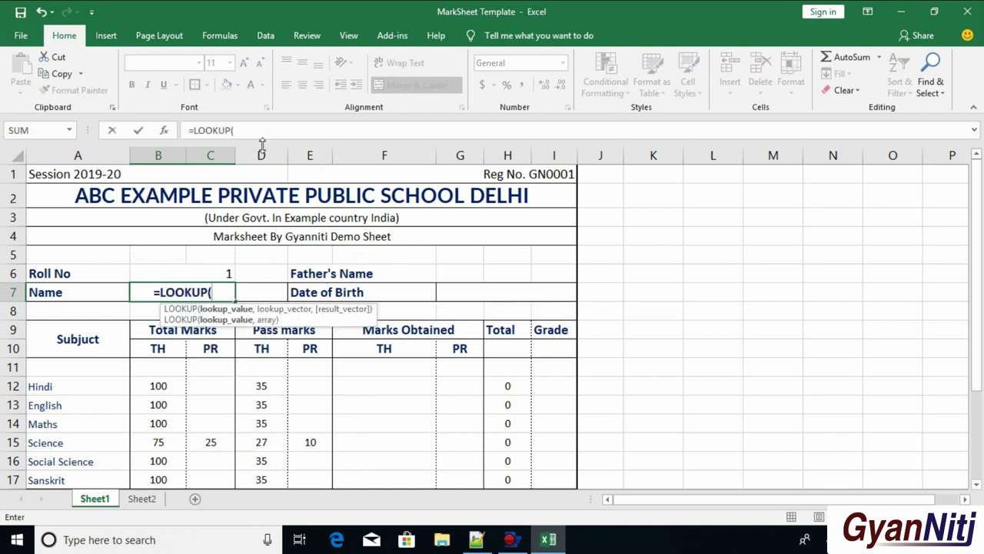
{"action": "left_click", "coordinate": [224, 275]}
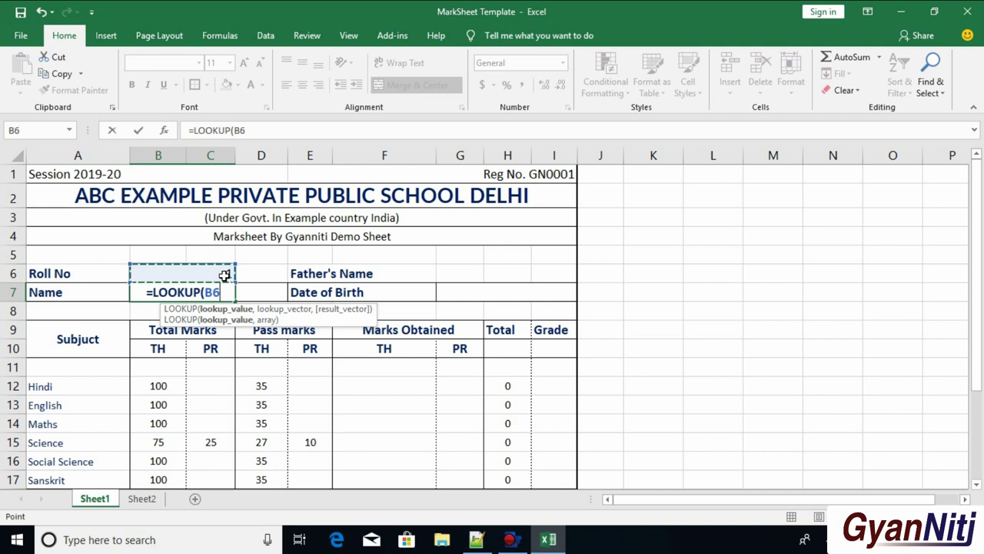
{"action": "type", "text": ","}
{"action": "left_click", "coordinate": [141, 498]}
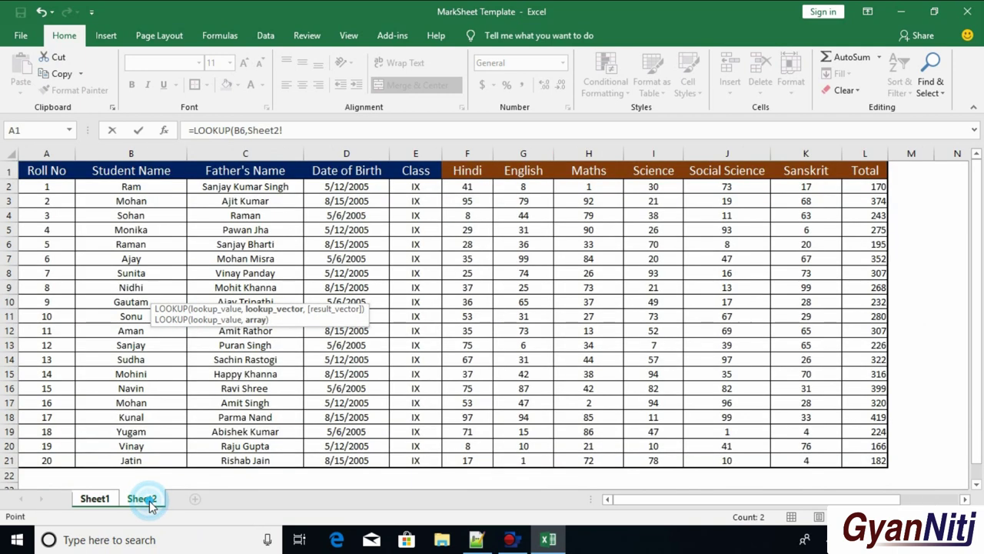
{"action": "left_click_drag", "start_coordinate": [37, 160], "coordinate": [821, 157]}
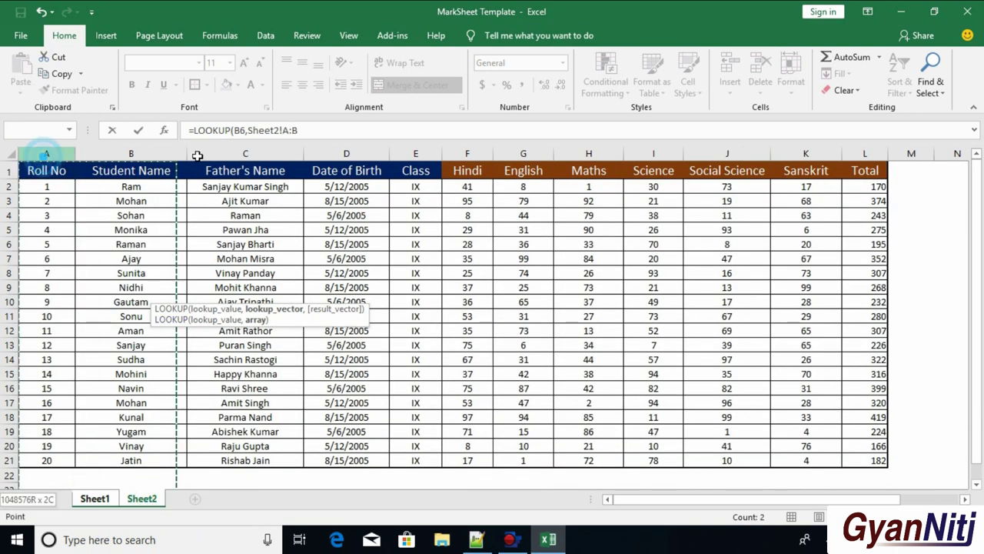
{"action": "type", "text": ","}
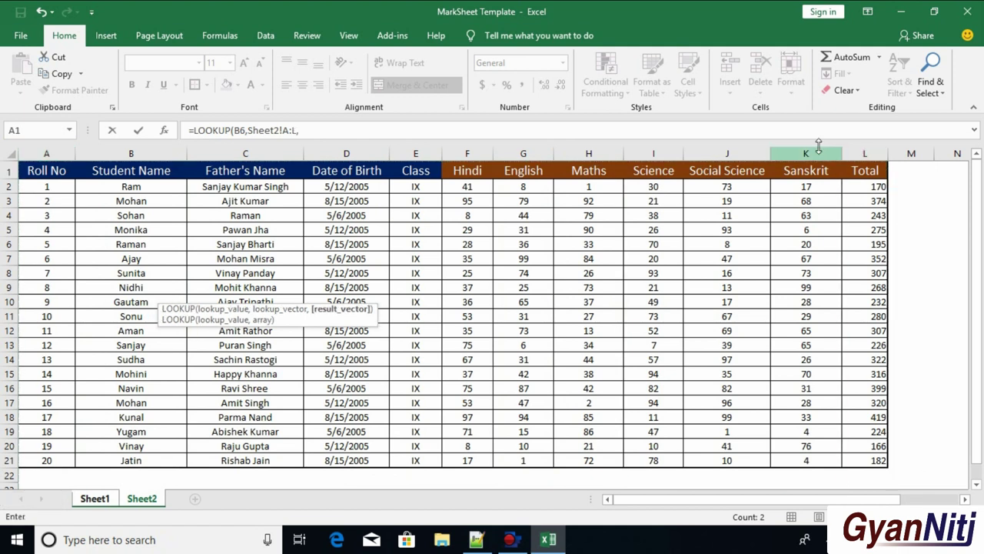
{"action": "left_click", "coordinate": [132, 155]}
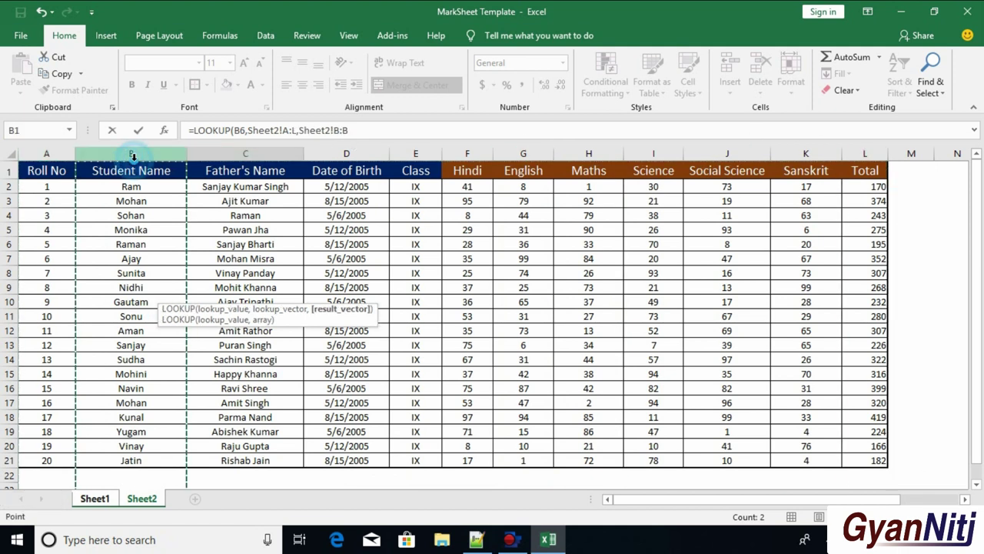
{"action": "type", "text": ")"}
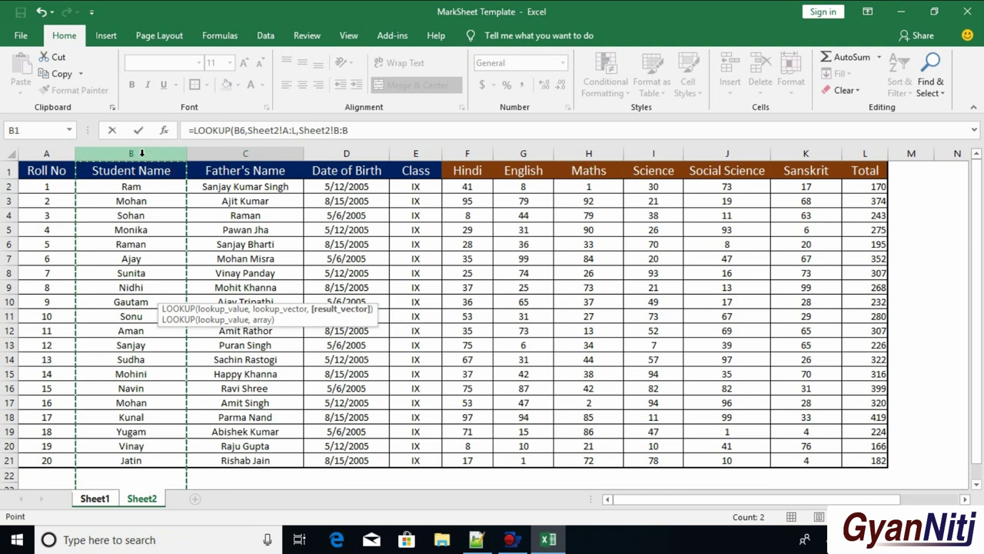
{"action": "key", "text": "Return"}
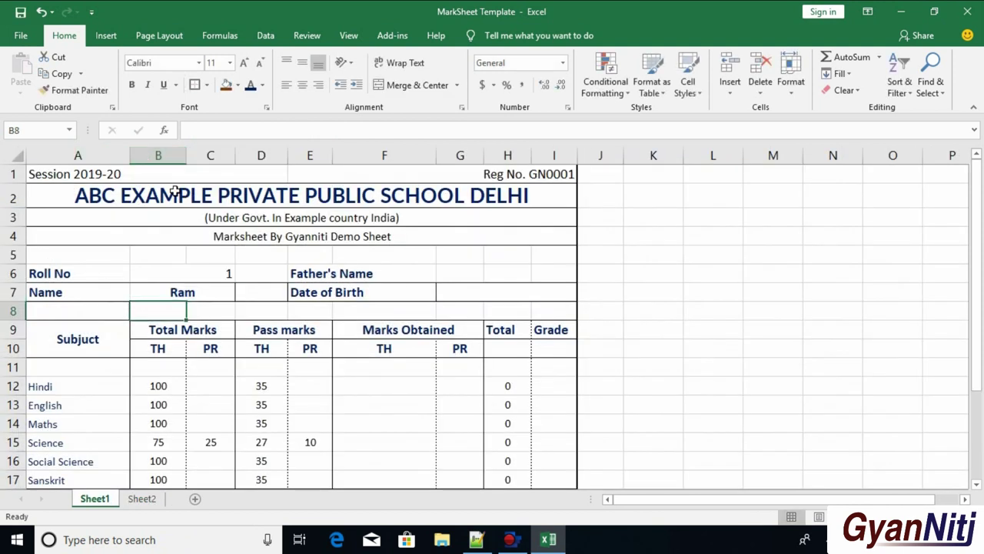
Step: Try white font colour on the name, revert it, and shrink the name to 10 pt
{"action": "left_click", "coordinate": [210, 291]}
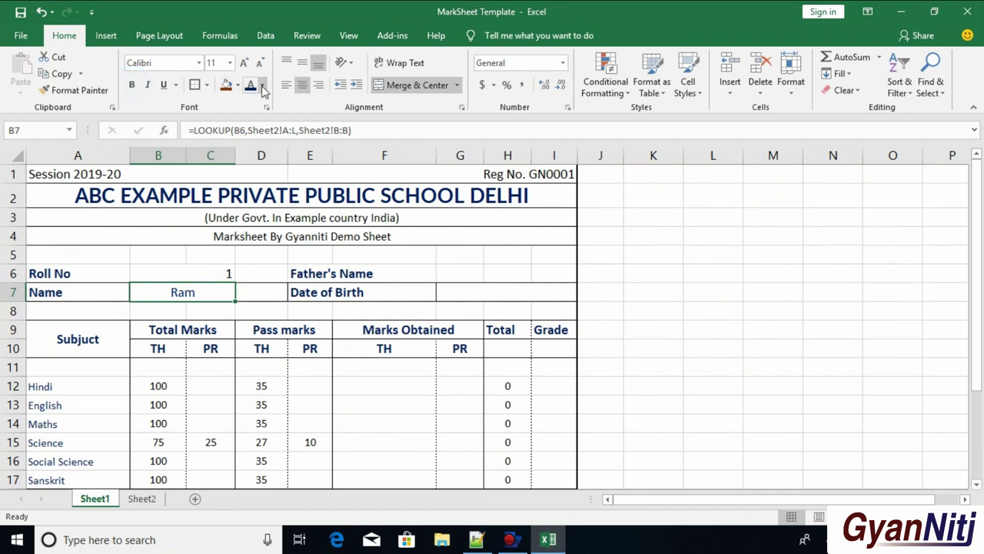
{"action": "left_click", "coordinate": [262, 85]}
{"action": "left_click", "coordinate": [251, 135]}
{"action": "left_click", "coordinate": [261, 86]}
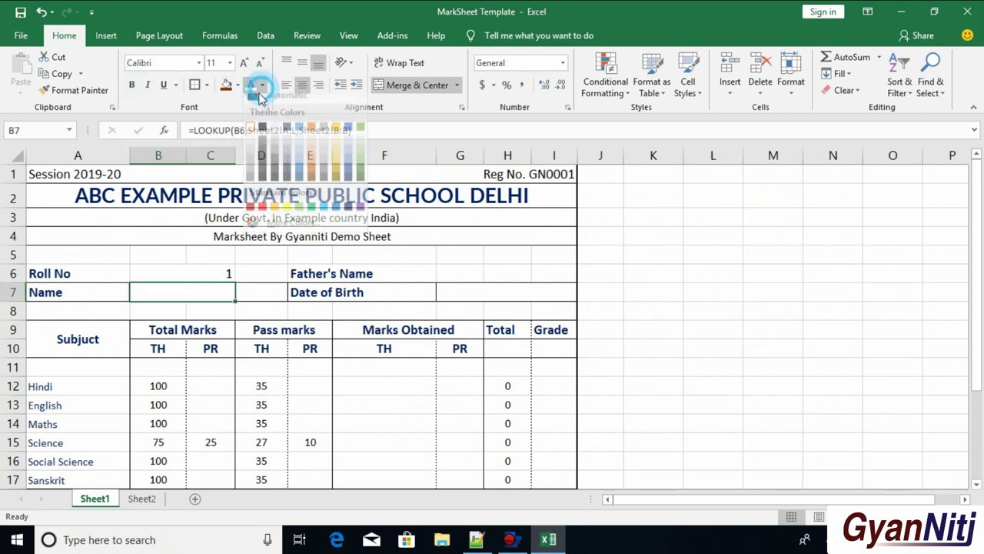
{"action": "left_click", "coordinate": [262, 135]}
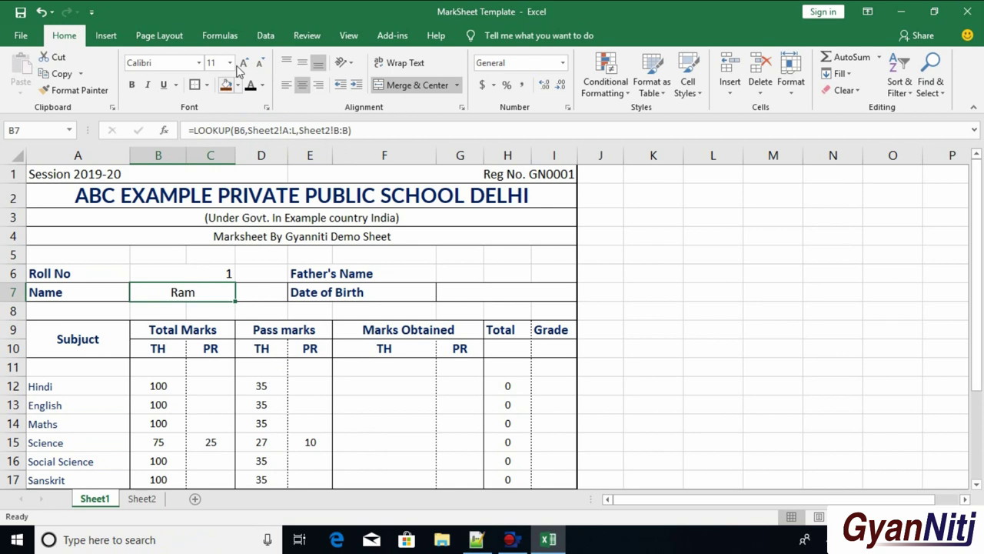
{"action": "left_click", "coordinate": [259, 63]}
Step: Left-align the roll number and name values and merge G6:I6
{"action": "left_click_drag", "start_coordinate": [189, 278], "coordinate": [191, 291]}
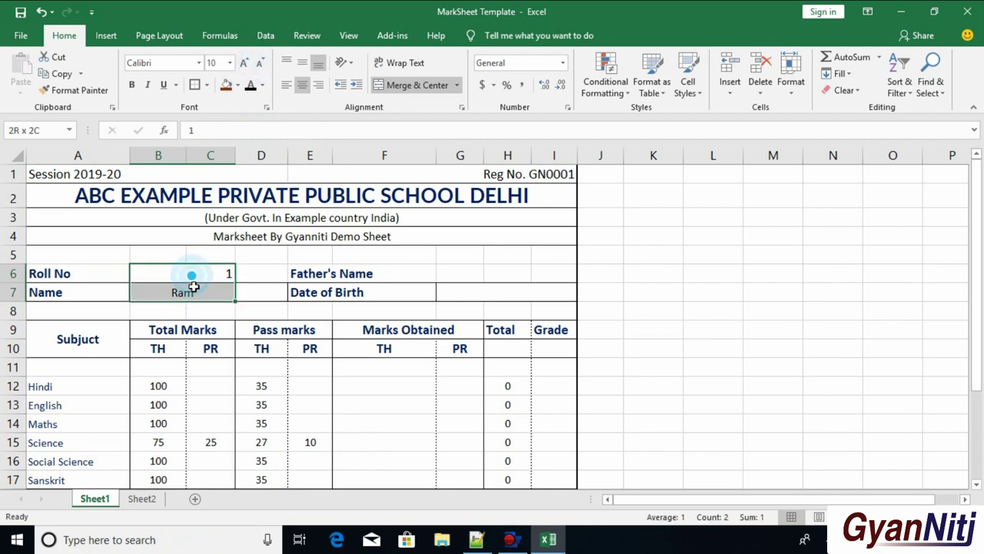
{"action": "left_click", "coordinate": [286, 84]}
{"action": "left_click", "coordinate": [171, 289]}
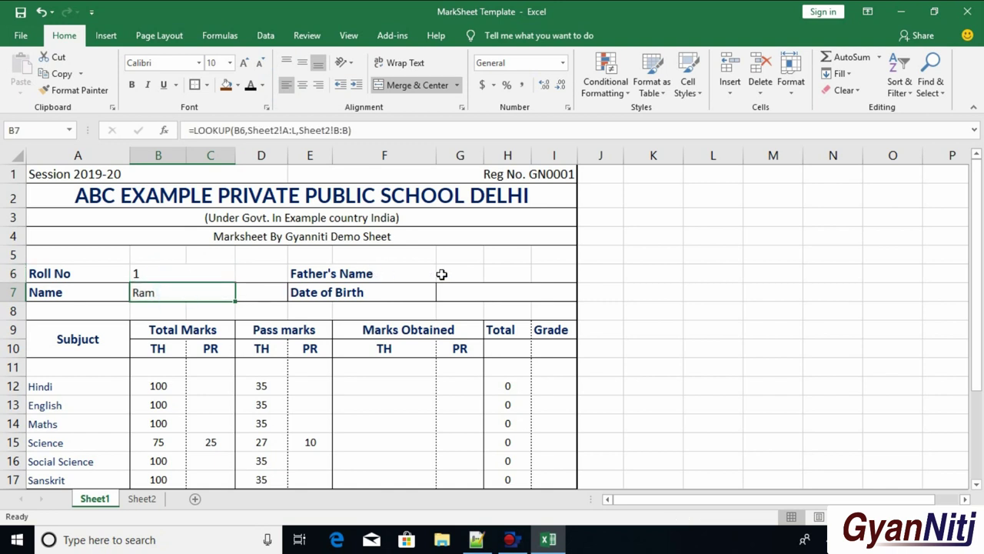
{"action": "left_click_drag", "start_coordinate": [442, 274], "coordinate": [554, 274]}
{"action": "left_click", "coordinate": [395, 85]}
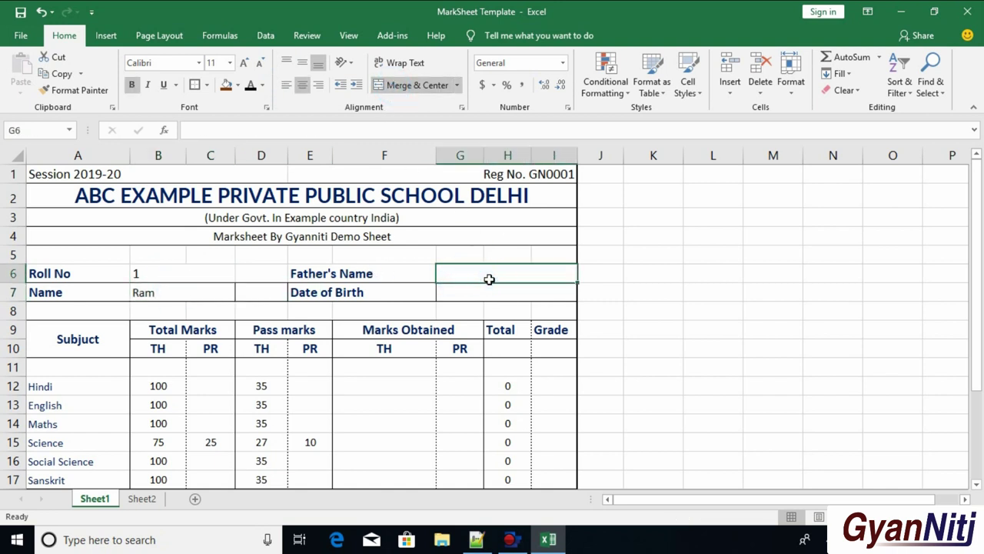
Step: Enter a LOOKUP in G6 on B6 over Sheet2 A:L, returning column C's father's name
{"action": "type", "text": "=lo"}
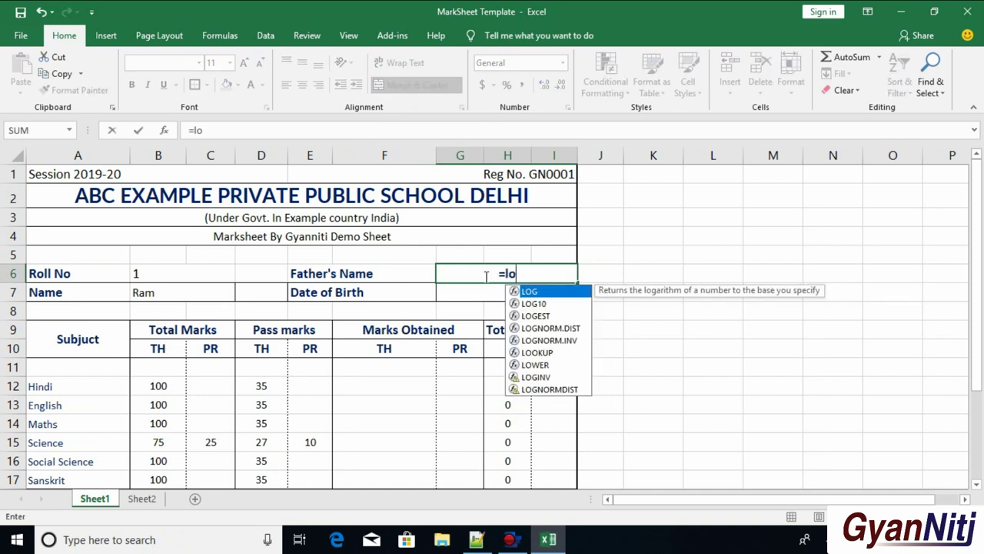
{"action": "type", "text": "ok"}
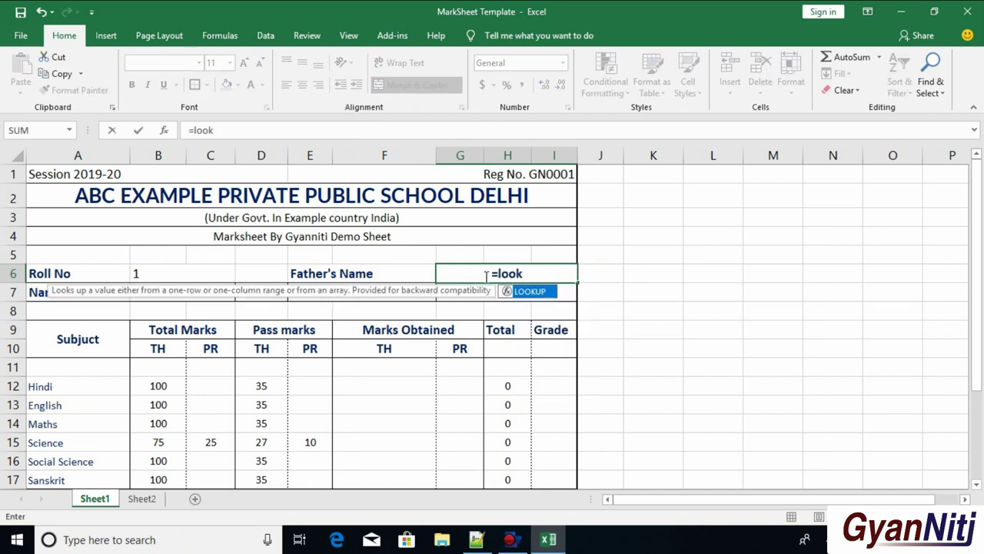
{"action": "double_click", "coordinate": [508, 290]}
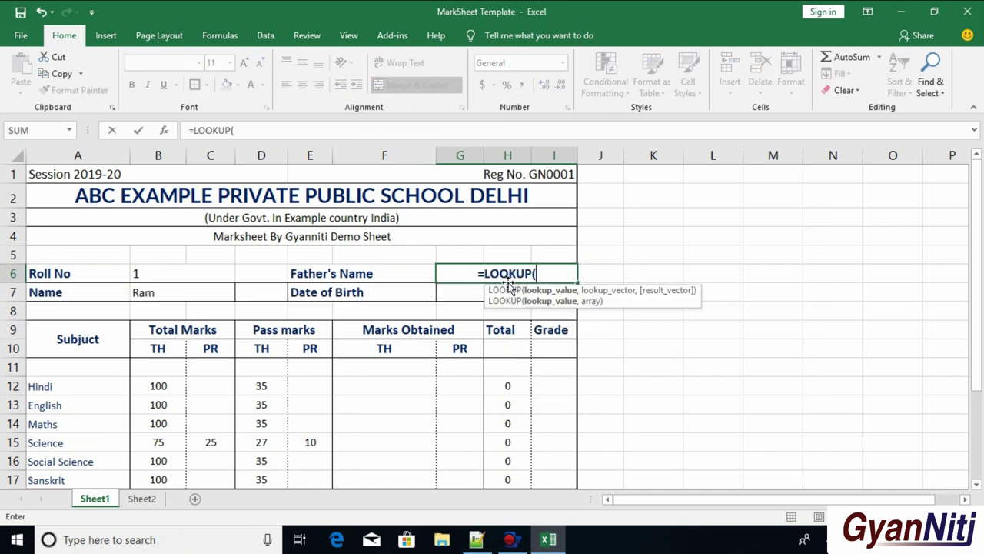
{"action": "left_click", "coordinate": [186, 275]}
{"action": "type", "text": ","}
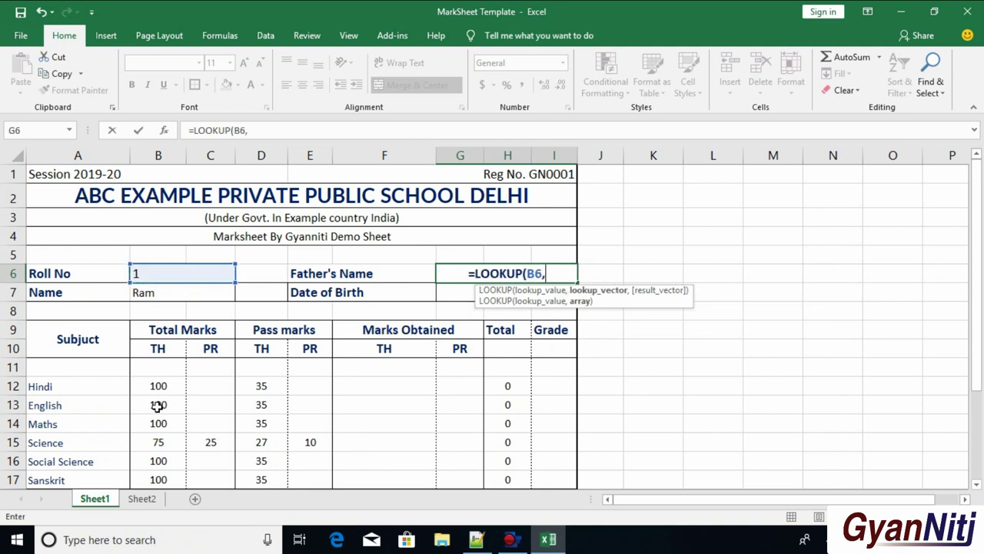
{"action": "left_click", "coordinate": [141, 499]}
{"action": "left_click_drag", "start_coordinate": [46, 155], "coordinate": [415, 155]}
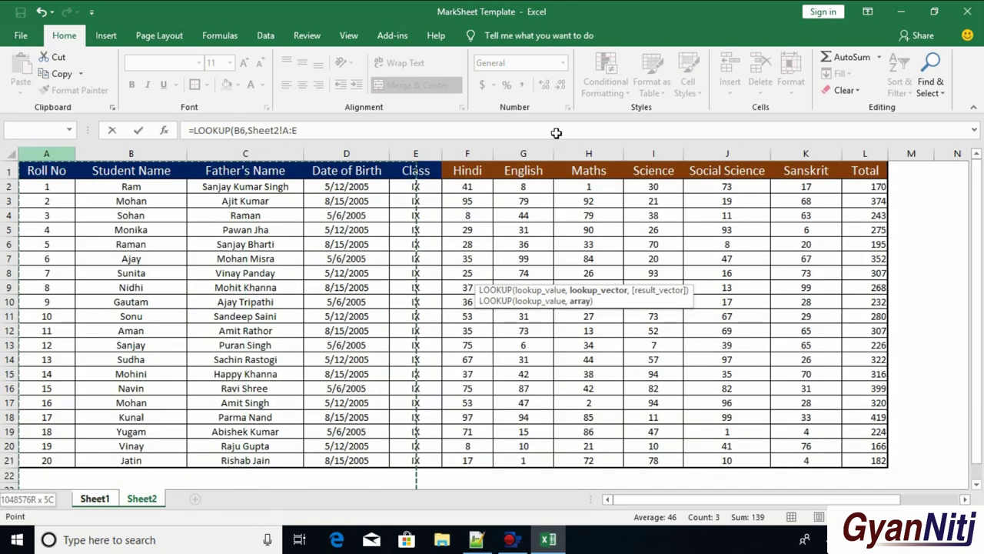
{"action": "left_click_drag", "start_coordinate": [556, 133], "coordinate": [853, 151]}
{"action": "type", "text": ","}
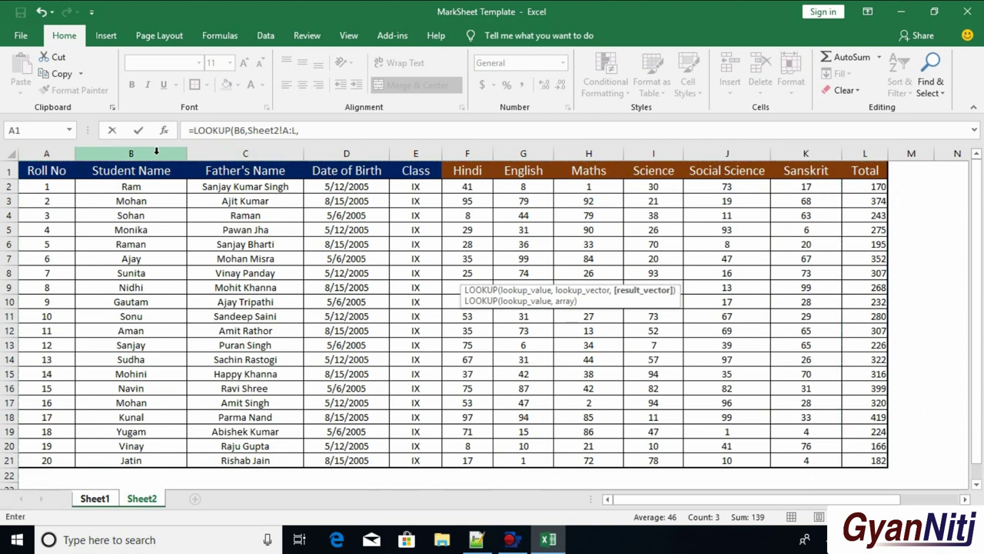
{"action": "left_click", "coordinate": [259, 157]}
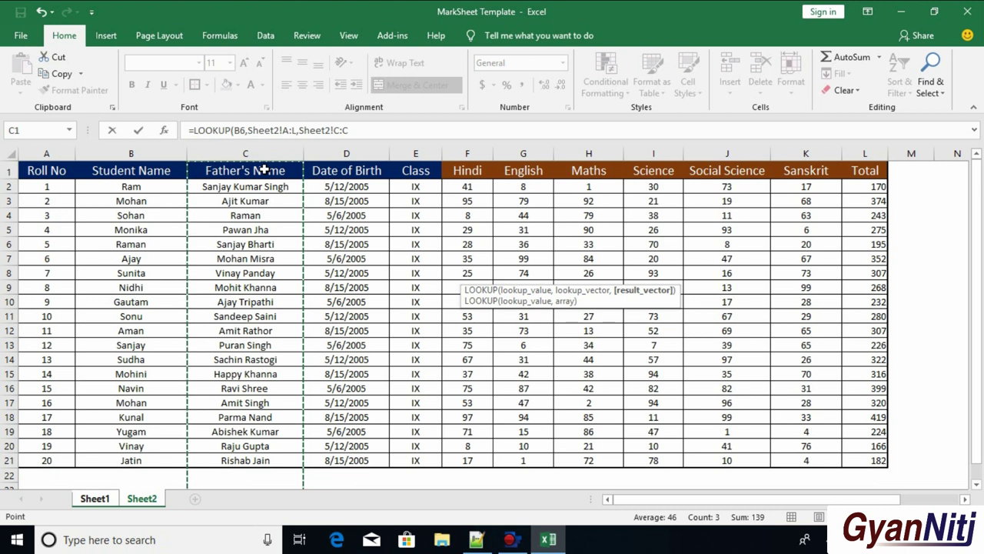
{"action": "type", "text": ")"}
{"action": "key", "text": "Return"}
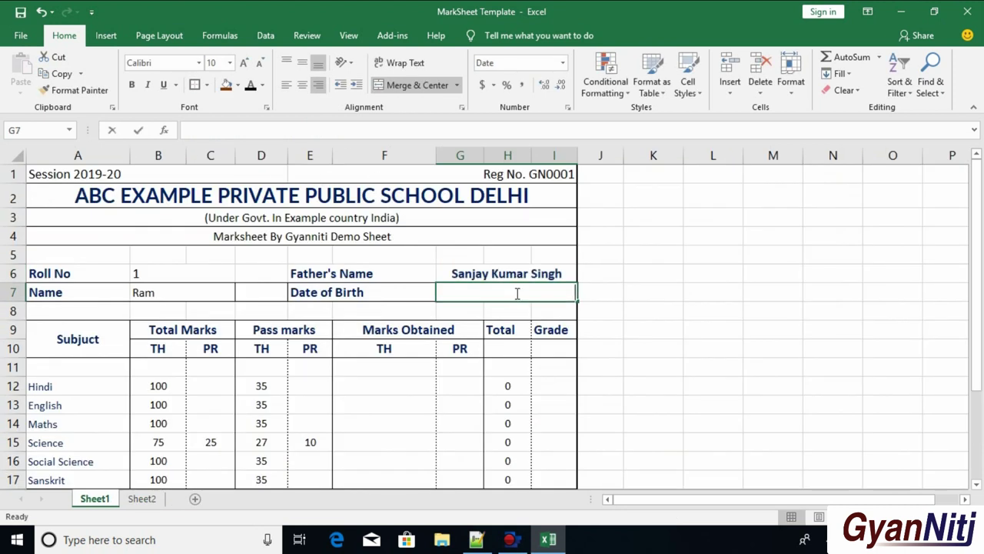
Step: Enter =LOOKUP(B6,Sheet2!A:L,Sheet2!D:D) in G7 so Date of Birth shows 5/12/2005
{"action": "type", "text": "=loo"}
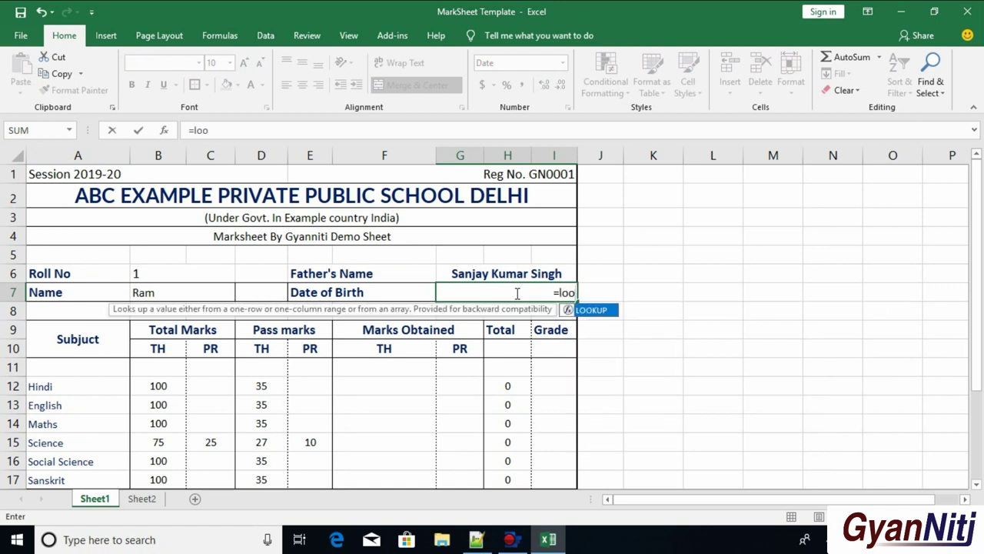
{"action": "key", "text": "Tab"}
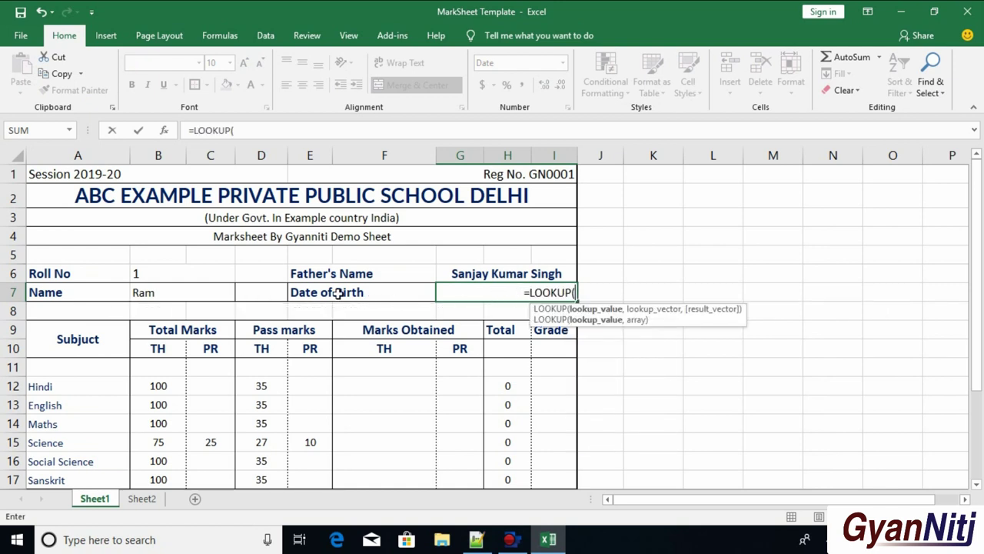
{"action": "left_click", "coordinate": [191, 278]}
{"action": "type", "text": ","}
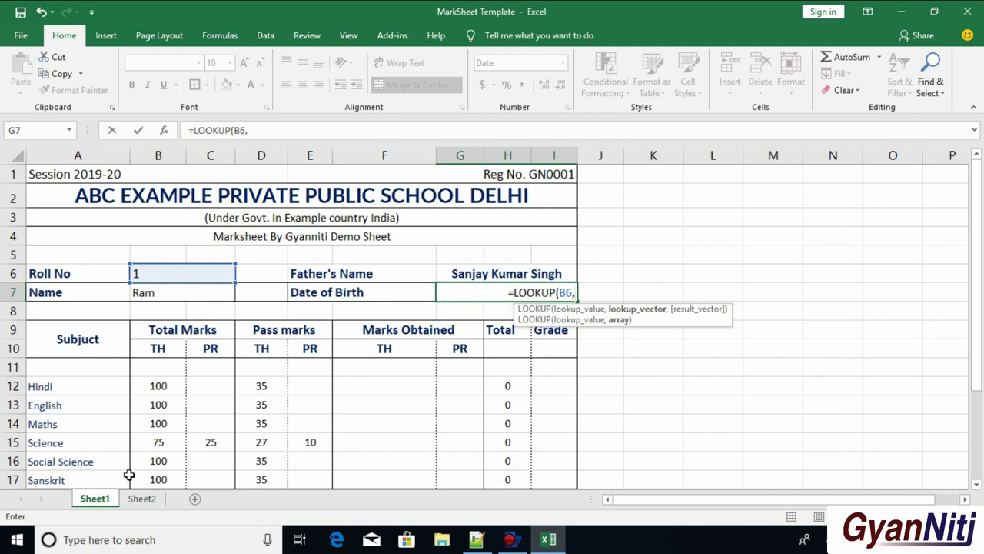
{"action": "left_click", "coordinate": [139, 498]}
{"action": "left_click_drag", "start_coordinate": [55, 154], "coordinate": [856, 155]}
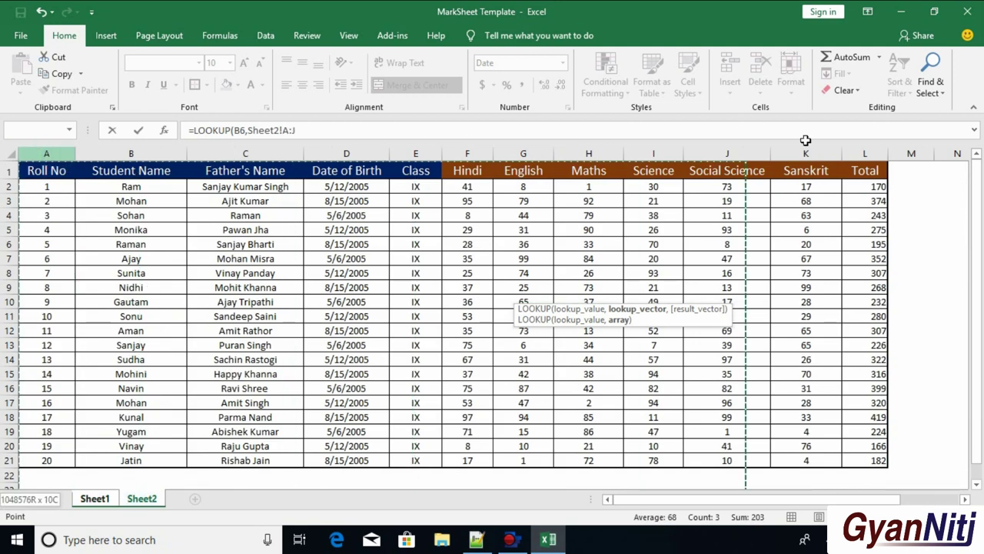
{"action": "type", "text": ","}
{"action": "left_click", "coordinate": [347, 154]}
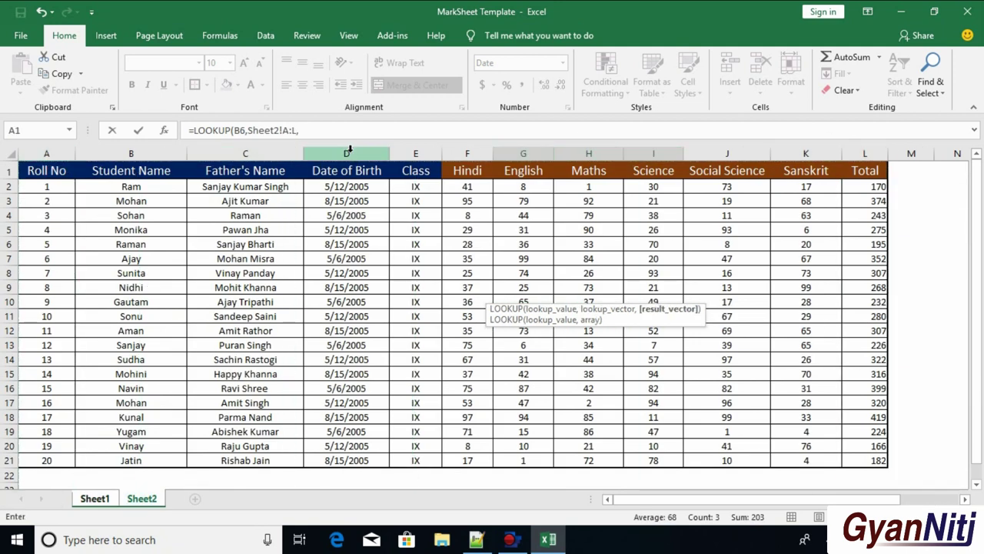
{"action": "key", "text": "Return"}
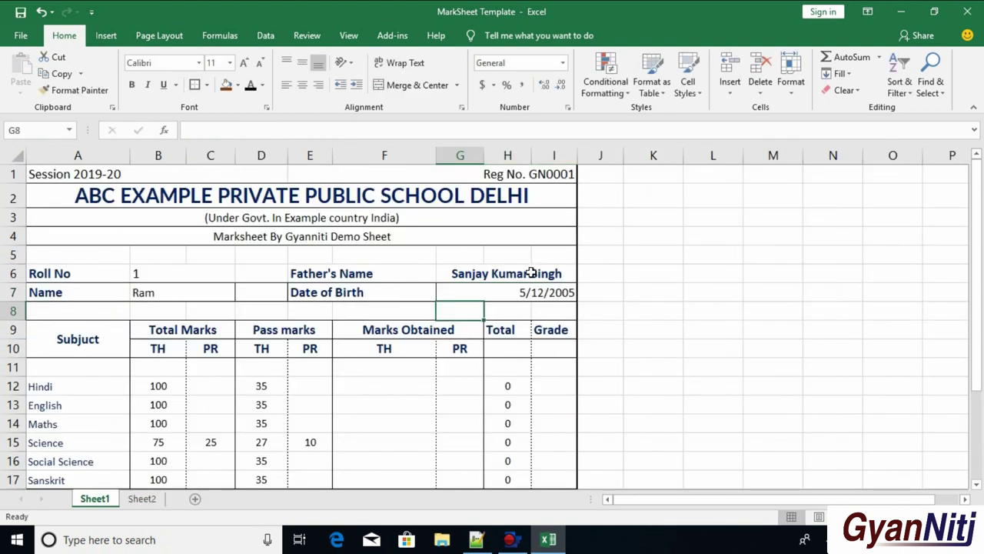
Step: Copy G7's formatting onto G6 and B7's formatting onto B6 with Format Painter
{"action": "left_click", "coordinate": [521, 290]}
{"action": "left_click", "coordinate": [74, 90]}
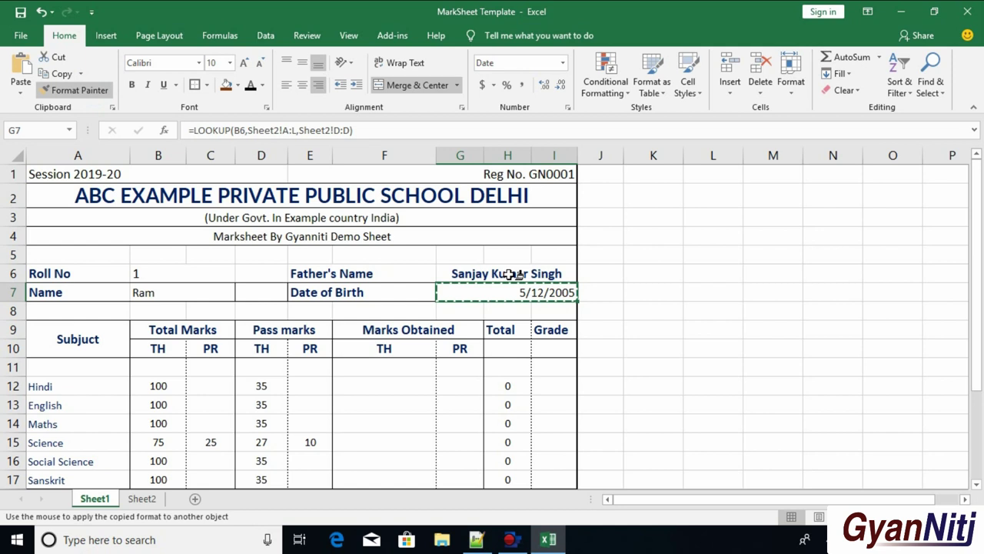
{"action": "left_click", "coordinate": [511, 274]}
{"action": "left_click", "coordinate": [518, 293]}
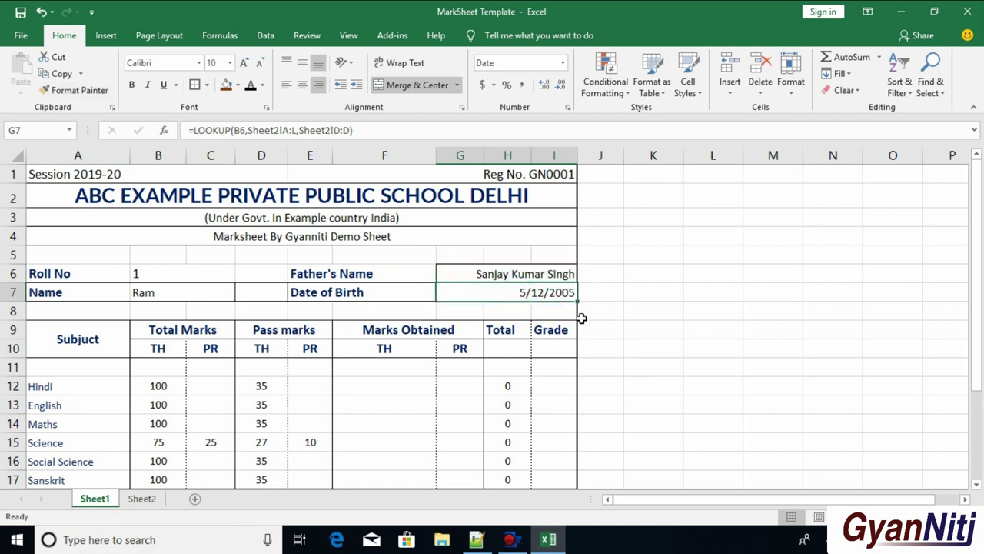
{"action": "left_click", "coordinate": [223, 291]}
{"action": "left_click", "coordinate": [202, 275]}
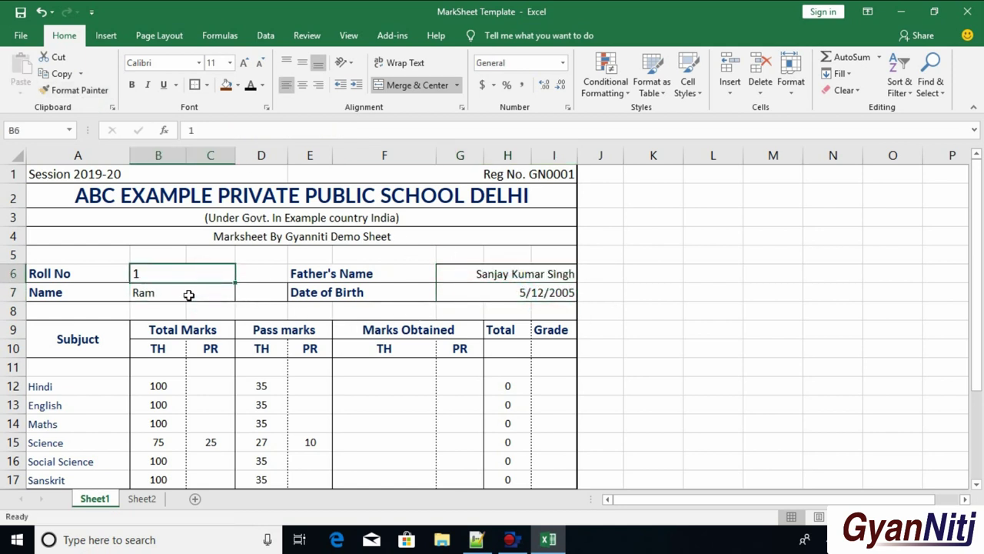
{"action": "left_click", "coordinate": [189, 298]}
{"action": "left_click", "coordinate": [79, 90]}
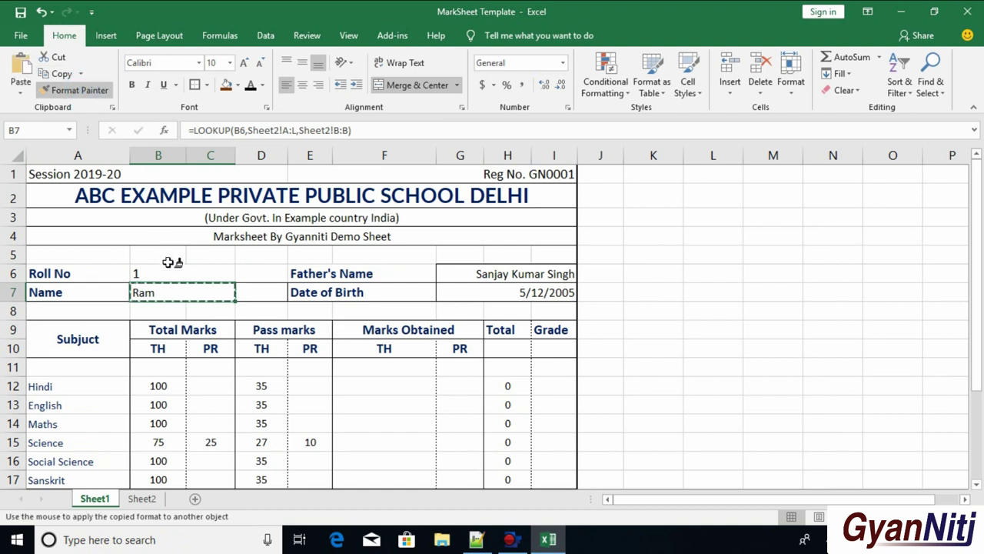
{"action": "left_click", "coordinate": [172, 271]}
Step: Apply All Borders to the student details block A6:I7
{"action": "left_click_drag", "start_coordinate": [468, 271], "coordinate": [474, 296]}
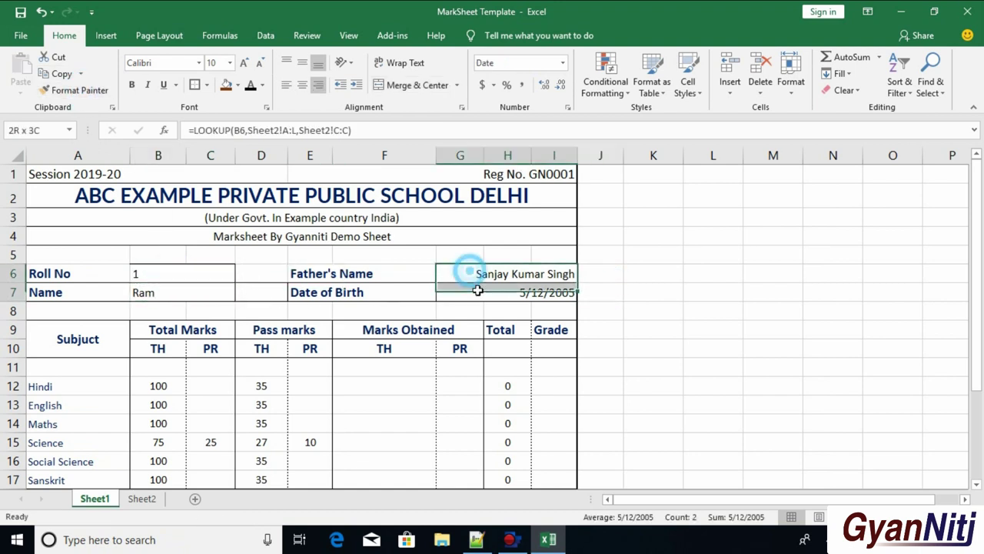
{"action": "left_click_drag", "start_coordinate": [205, 279], "coordinate": [211, 293]}
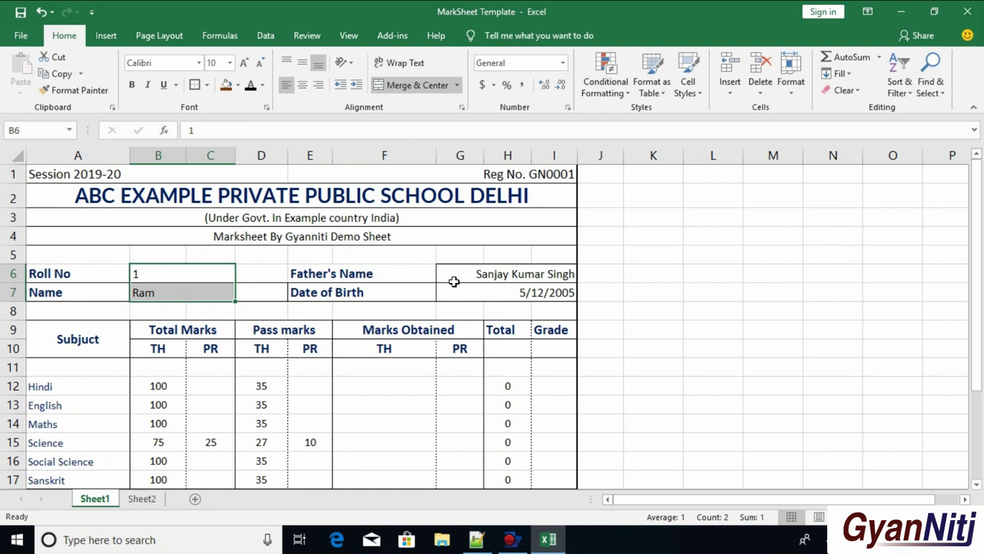
{"action": "left_click_drag", "start_coordinate": [418, 274], "coordinate": [469, 277]}
{"action": "left_click", "coordinate": [414, 298]}
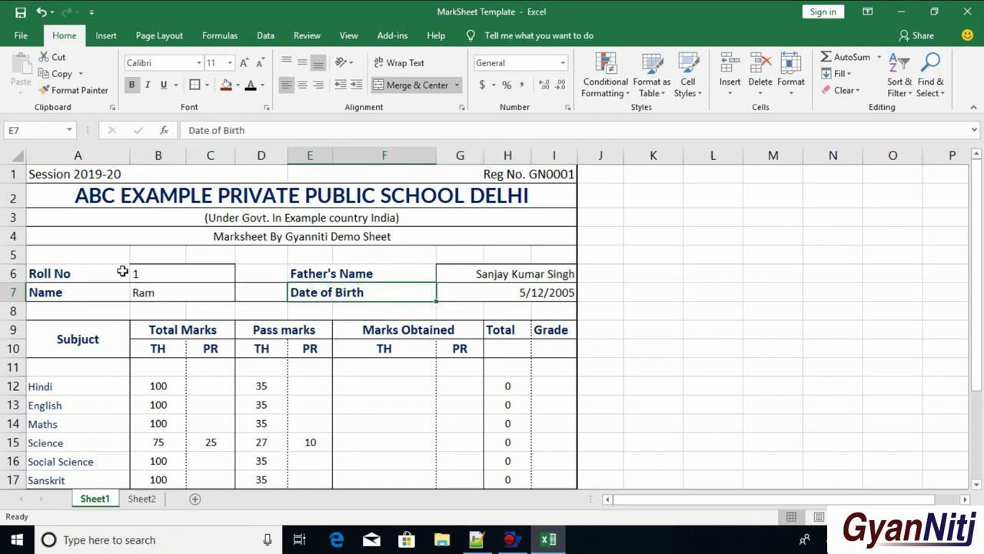
{"action": "left_click_drag", "start_coordinate": [68, 274], "coordinate": [523, 293]}
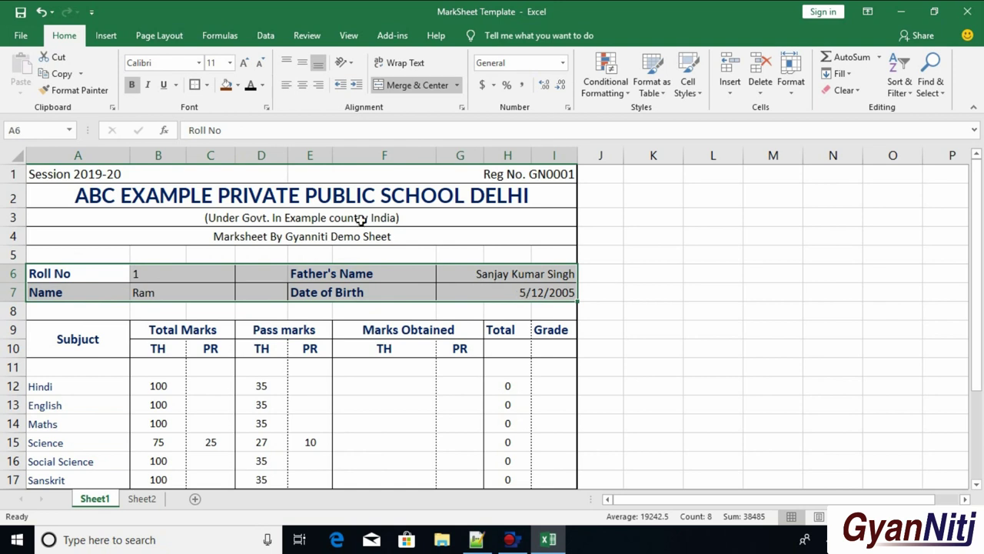
{"action": "left_click", "coordinate": [207, 85]}
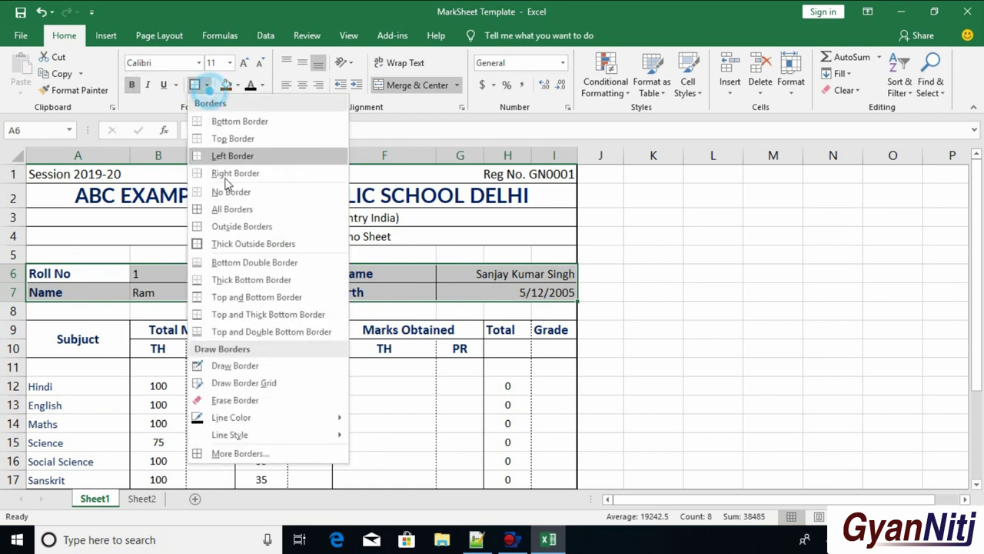
{"action": "left_click", "coordinate": [245, 204]}
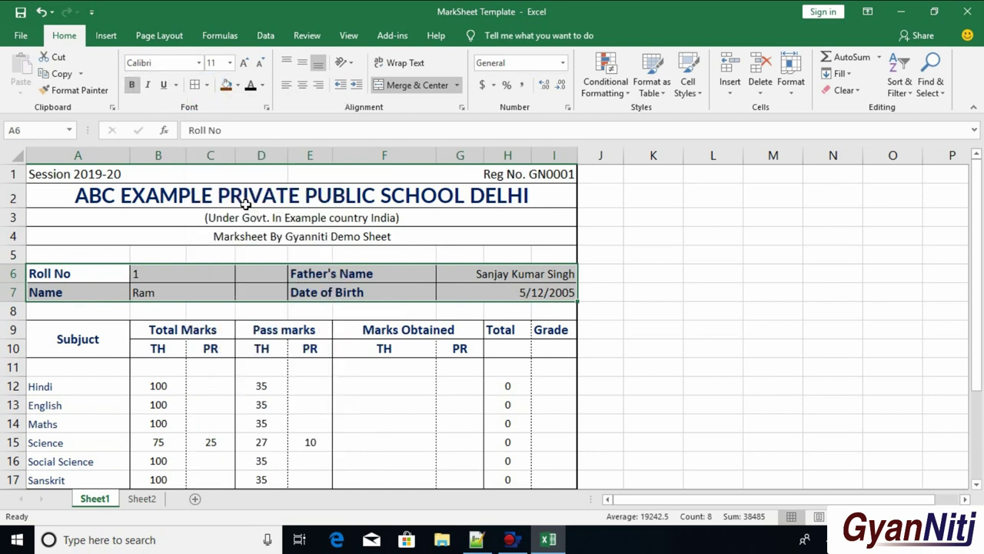
Step: Unmerge row 1, then merge and centre A1:B1 for Session and C1:F1 for Reg No
{"action": "left_click", "coordinate": [420, 170]}
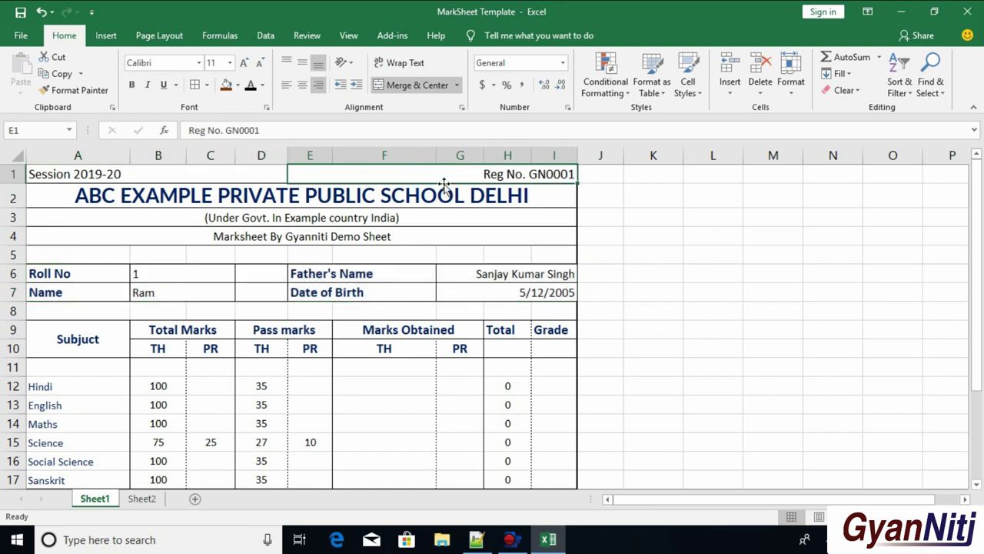
{"action": "left_click_drag", "start_coordinate": [238, 176], "coordinate": [323, 175]}
{"action": "left_click", "coordinate": [400, 85]}
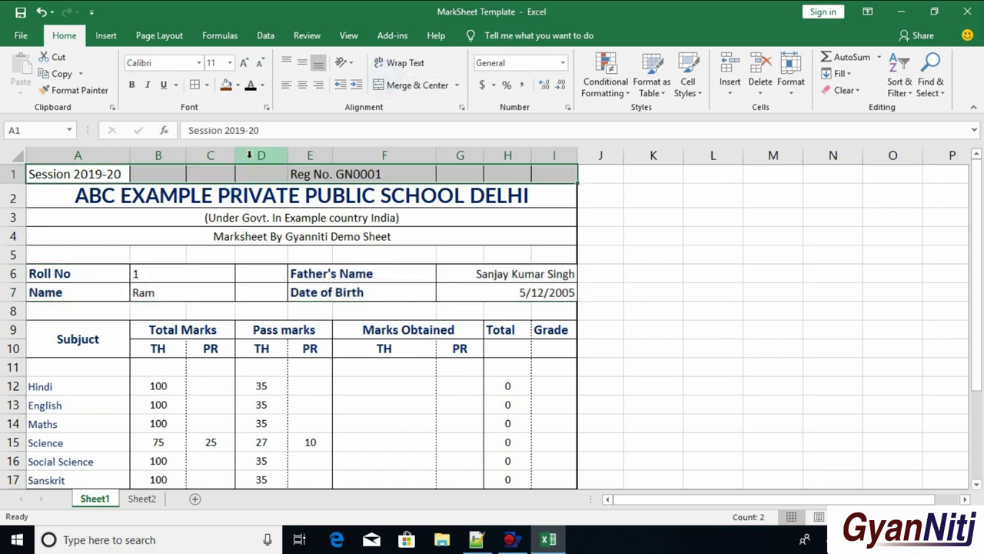
{"action": "left_click", "coordinate": [233, 174]}
{"action": "left_click_drag", "start_coordinate": [115, 173], "coordinate": [156, 175]}
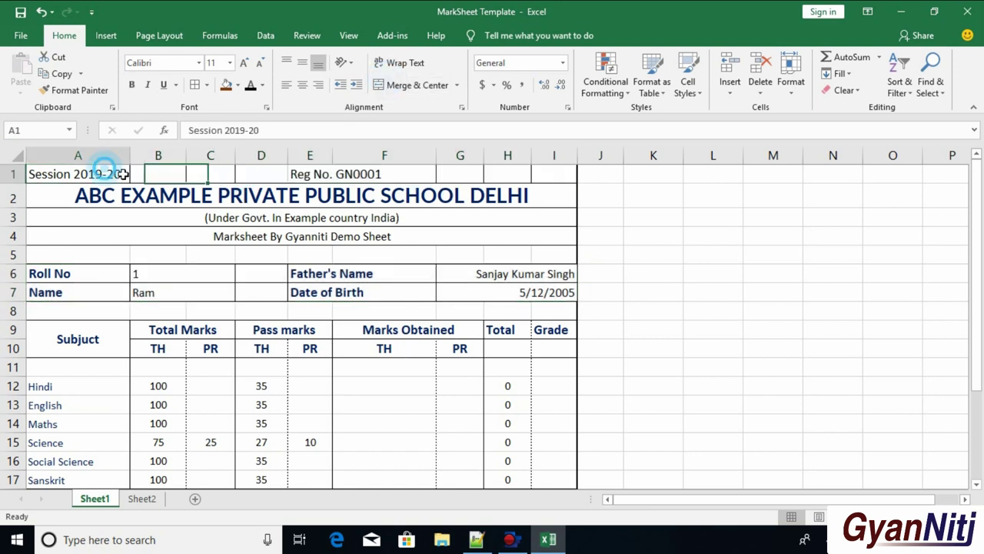
{"action": "left_click", "coordinate": [407, 84]}
{"action": "left_click_drag", "start_coordinate": [218, 174], "coordinate": [406, 174]}
{"action": "left_click", "coordinate": [399, 87]}
{"action": "mouse_move", "coordinate": [468, 173]}
{"action": "left_mouse_down"}
{"action": "mouse_move", "coordinate": [539, 174]}
{"action": "mouse_move", "coordinate": [529, 175]}
{"action": "left_mouse_up"}
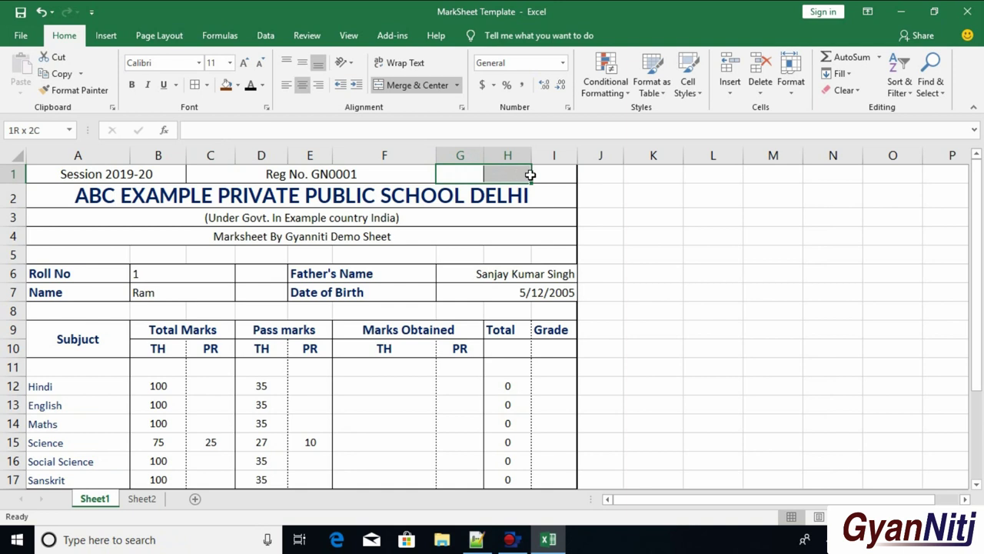
Step: Merge G1:H1 and enter the Class label there
{"action": "left_click", "coordinate": [407, 85]}
{"action": "type", "text": "Class"}
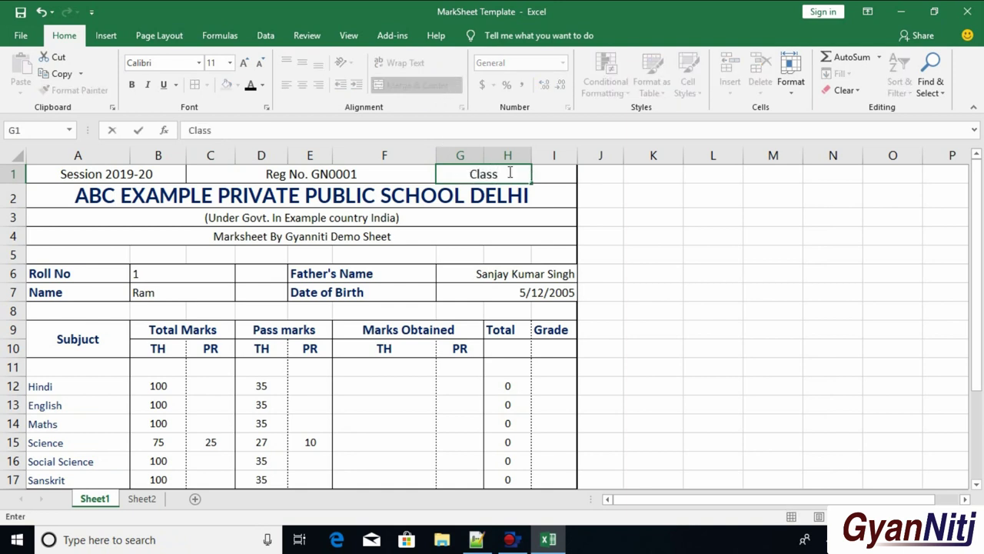
{"action": "left_click", "coordinate": [555, 174]}
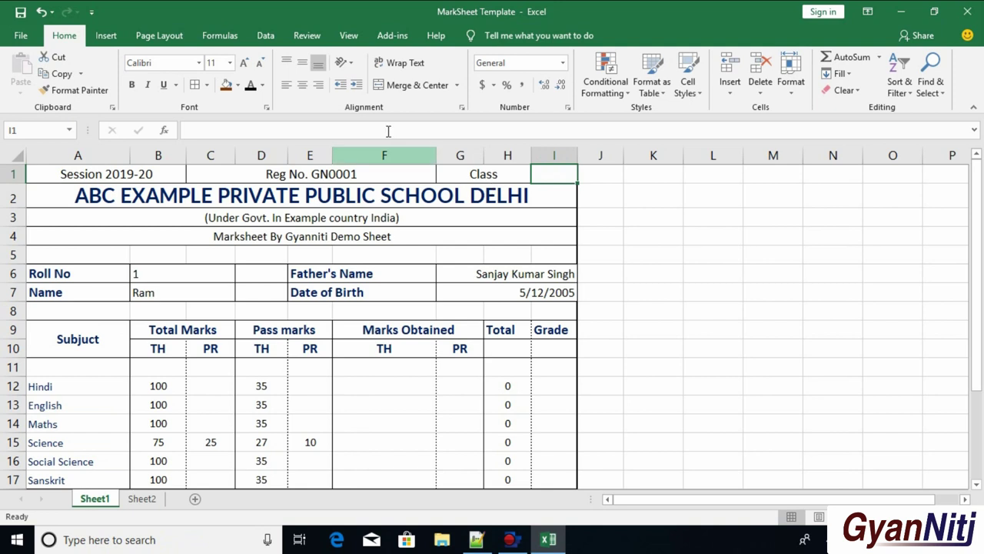
Step: In I1, LOOKUP the student's class from Sheet2's Class column by roll number B6
{"action": "type", "text": "=loo"}
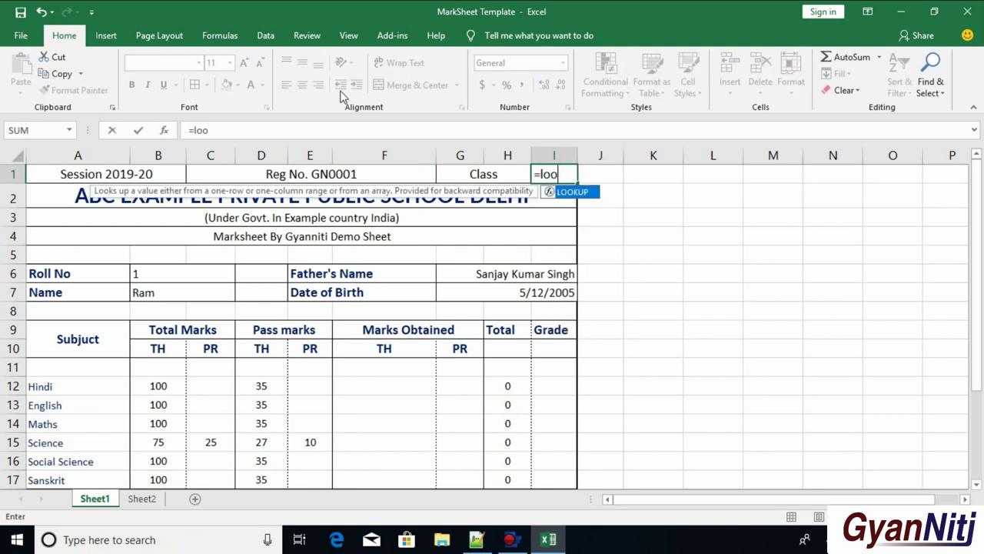
{"action": "key", "text": "Tab"}
{"action": "left_click", "coordinate": [176, 273]}
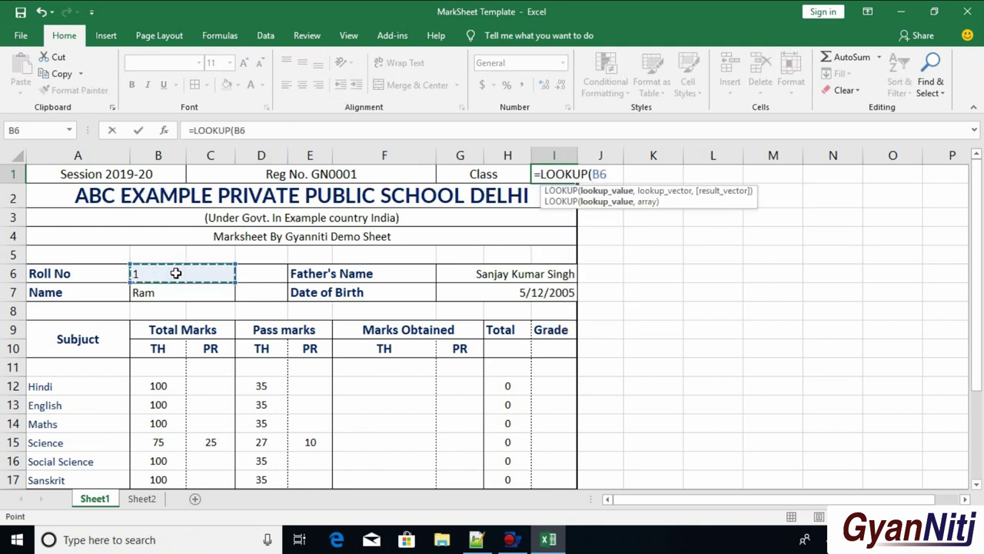
{"action": "type", "text": ","}
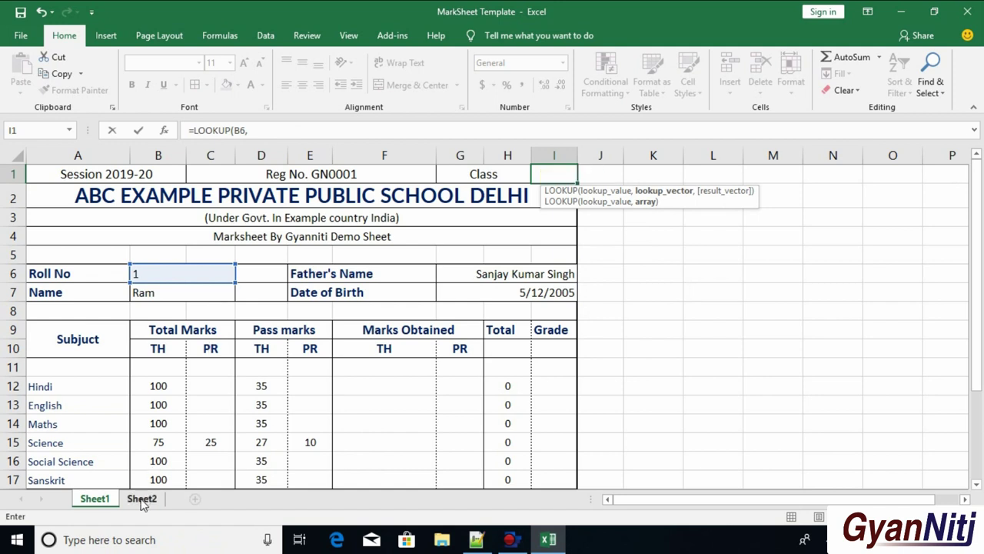
{"action": "left_click", "coordinate": [142, 499]}
{"action": "left_click_drag", "start_coordinate": [46, 154], "coordinate": [864, 153]}
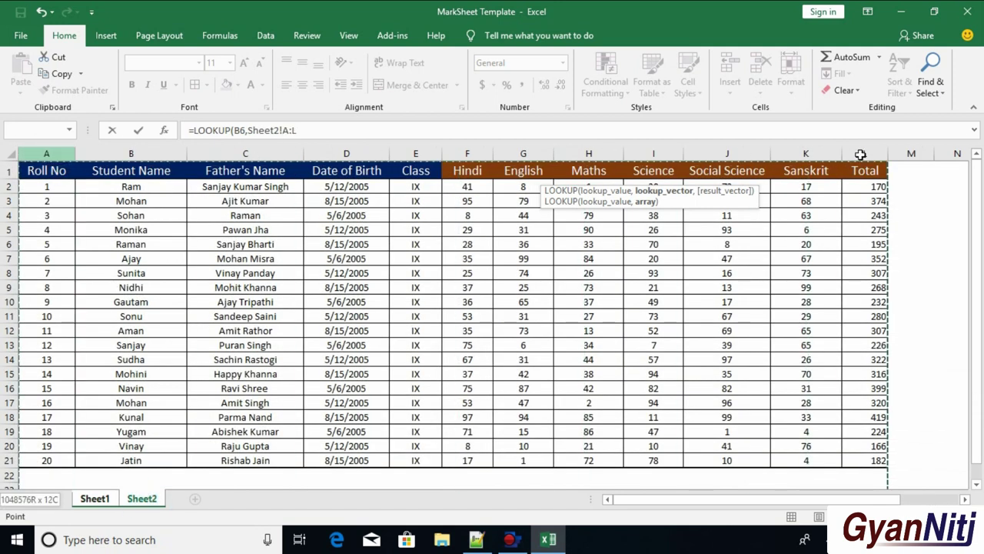
{"action": "type", "text": ","}
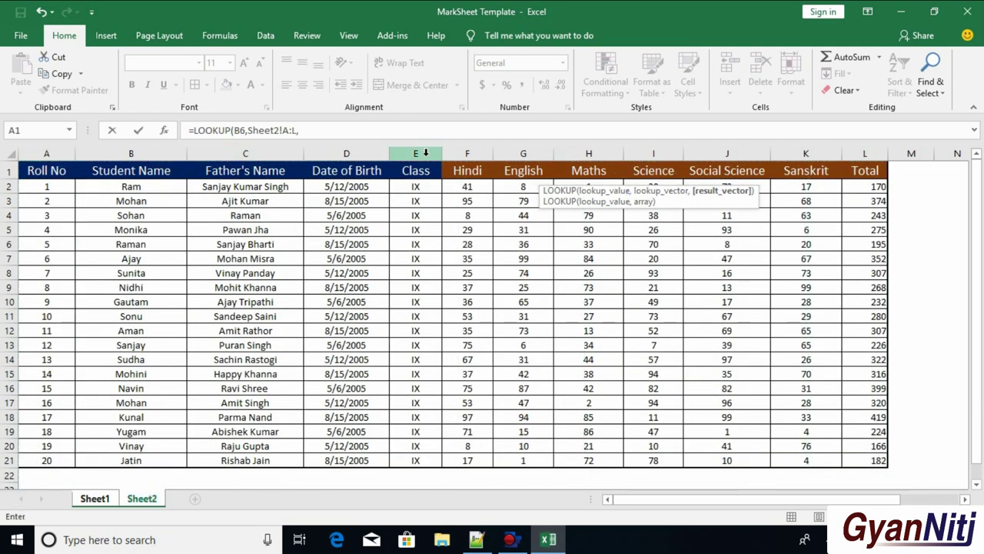
{"action": "left_click", "coordinate": [415, 153]}
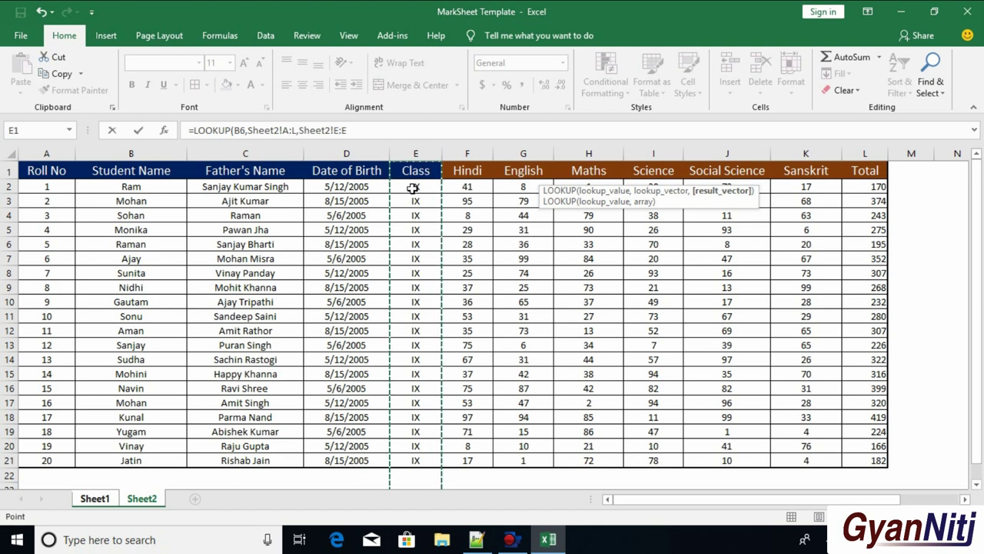
{"action": "type", "text": ")"}
{"action": "key", "text": "Return"}
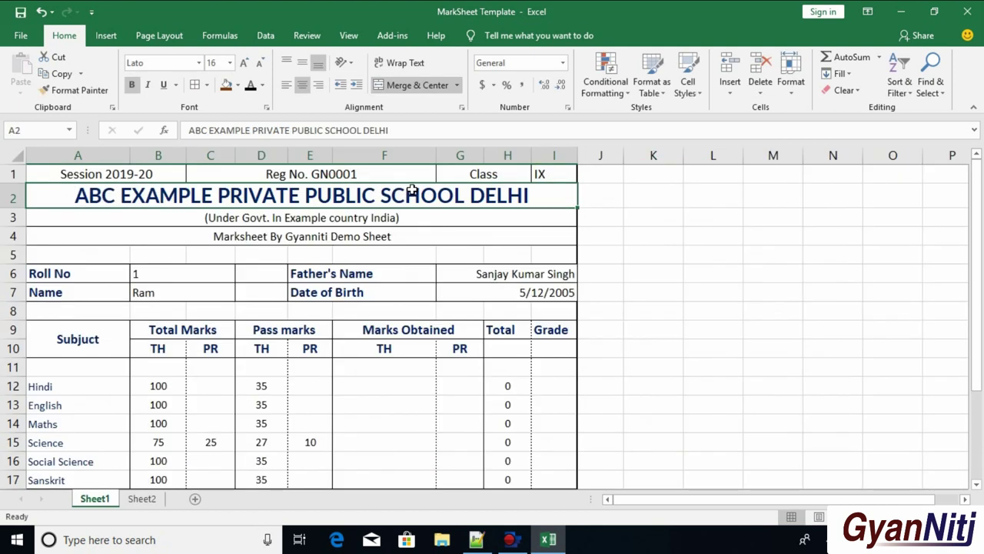
Step: Undo the stray paint on Total Marks, then give Class the bold blue Total Marks formatting
{"action": "left_click", "coordinate": [493, 175]}
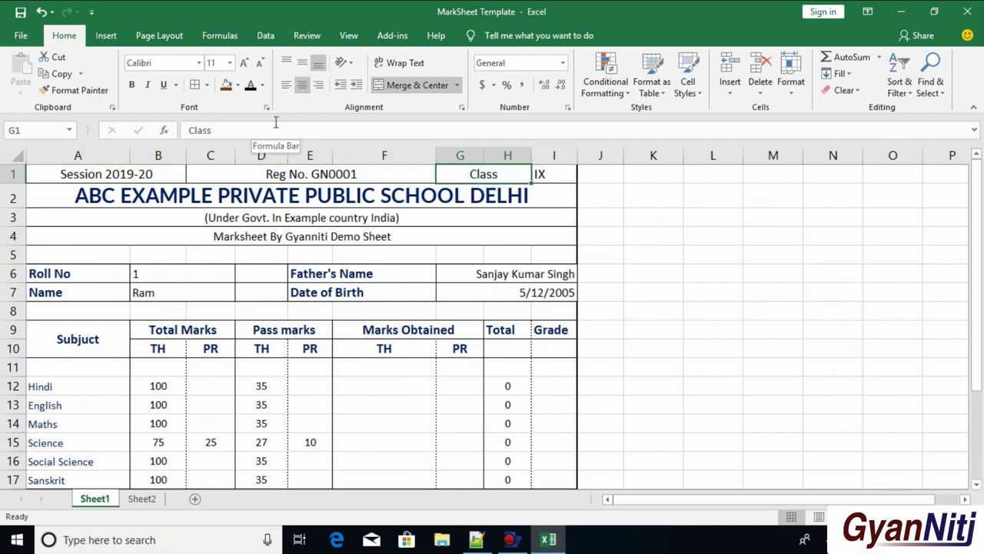
{"action": "left_click", "coordinate": [85, 90]}
{"action": "left_click", "coordinate": [176, 328]}
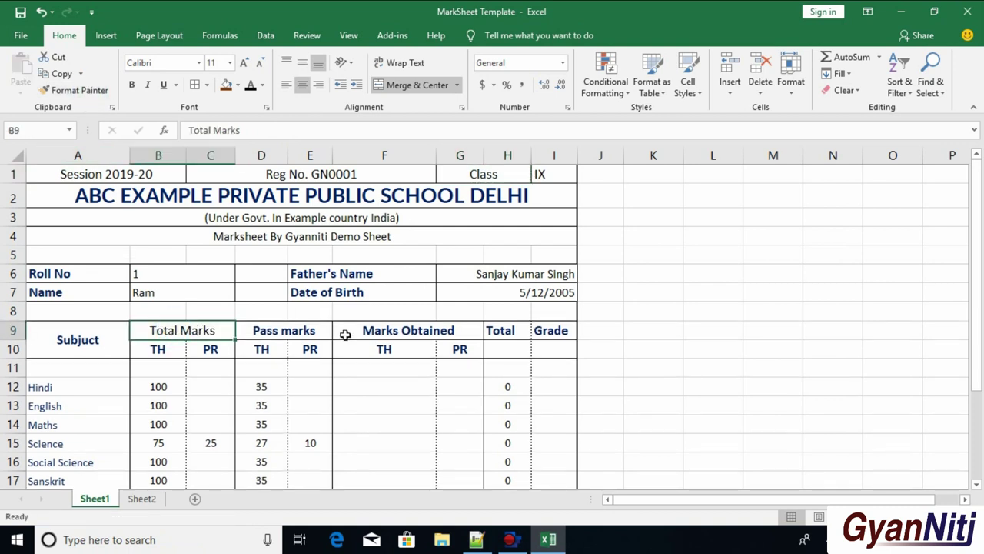
{"action": "key", "text": "ctrl+z"}
{"action": "left_click", "coordinate": [210, 348]}
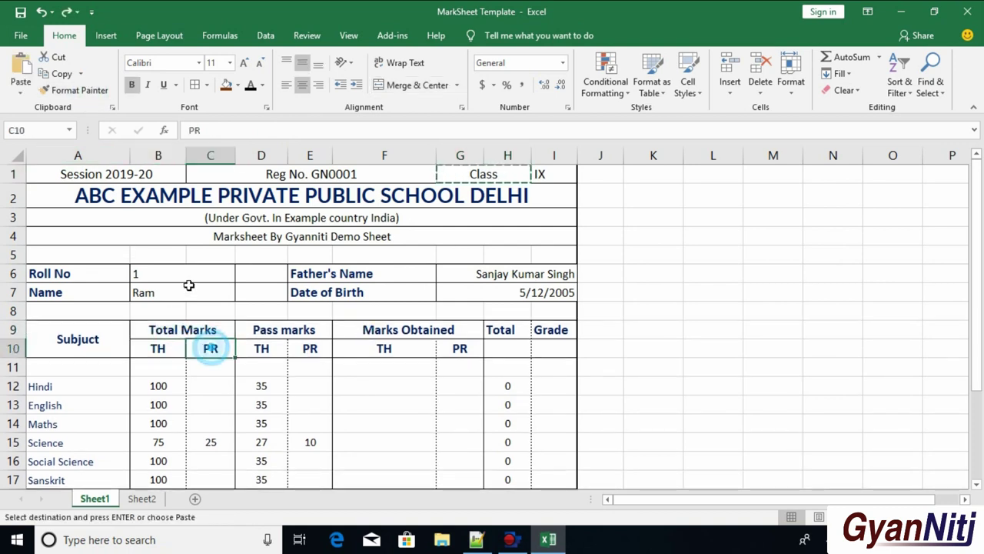
{"action": "left_click", "coordinate": [167, 327]}
{"action": "left_click", "coordinate": [85, 90]}
{"action": "left_click", "coordinate": [500, 172]}
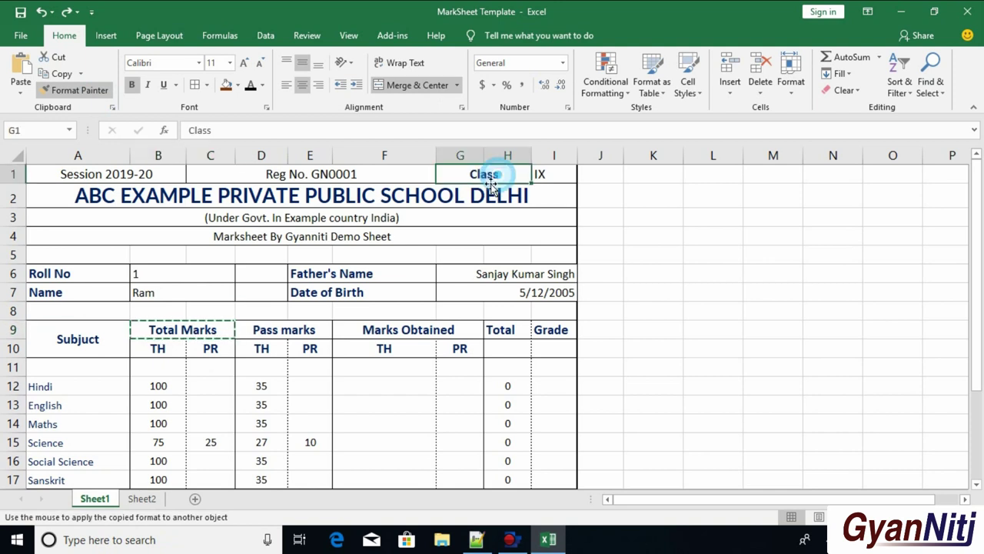
{"action": "left_click", "coordinate": [202, 332]}
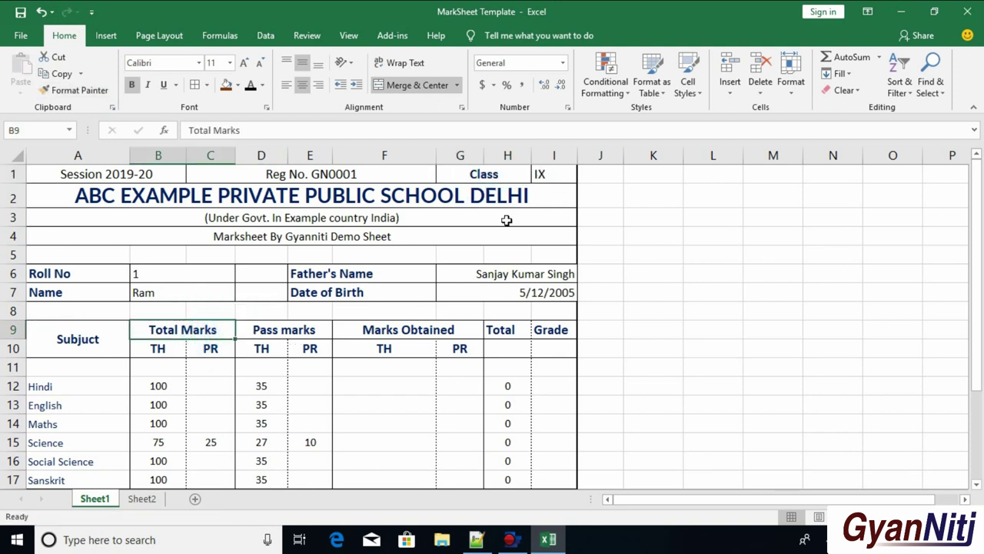
Step: Enter =LOOKUP(B6,Sheet2!A:L,Sheet2!F:F) in F12 so Hindi theory shows 41
{"action": "scroll", "coordinate": [473, 206], "scroll_direction": "down", "scroll_amount": 1}
{"action": "scroll", "coordinate": [484, 200], "scroll_direction": "up", "scroll_amount": 1}
{"action": "scroll", "coordinate": [418, 333], "scroll_direction": "down", "scroll_amount": 1}
{"action": "left_click", "coordinate": [400, 324]}
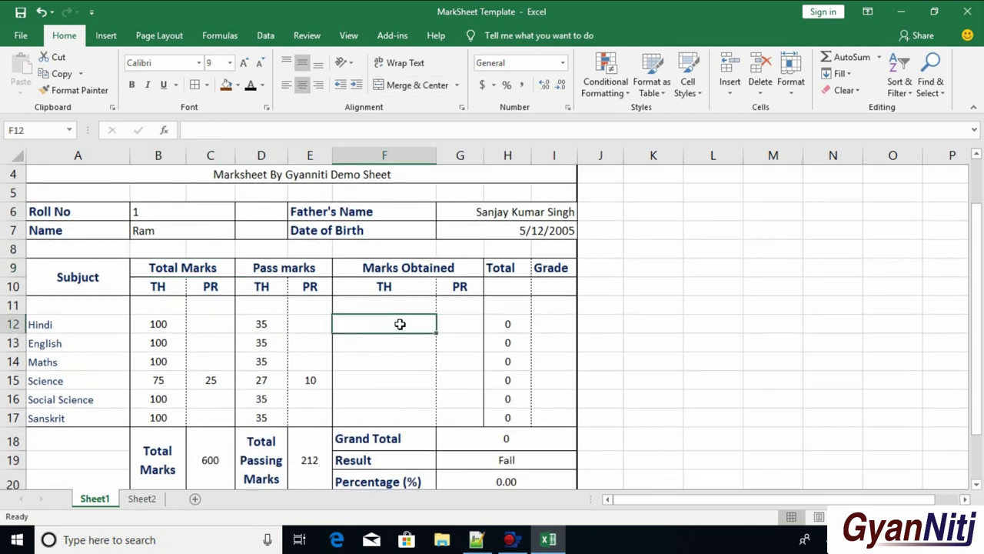
{"action": "type", "text": "="}
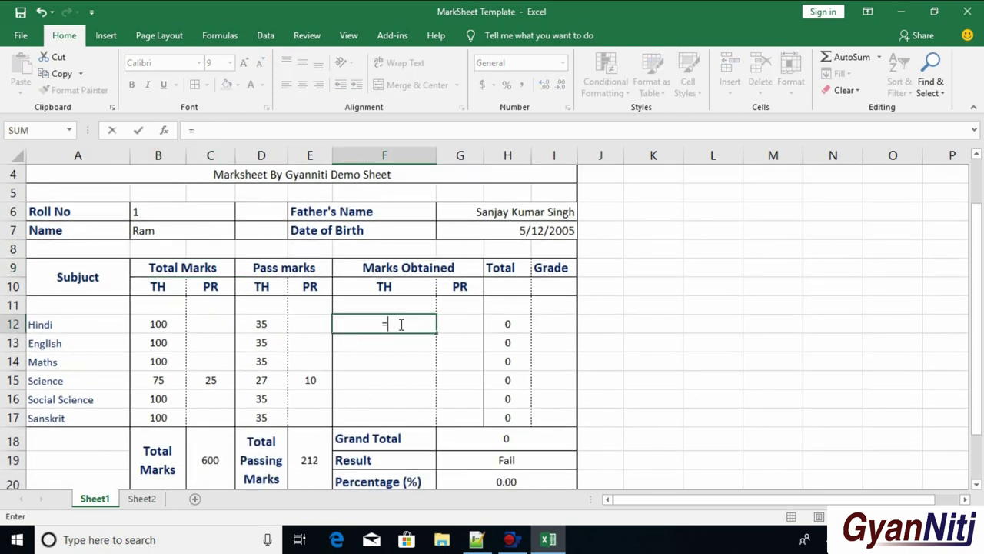
{"action": "type", "text": "loo"}
{"action": "key", "text": "Tab"}
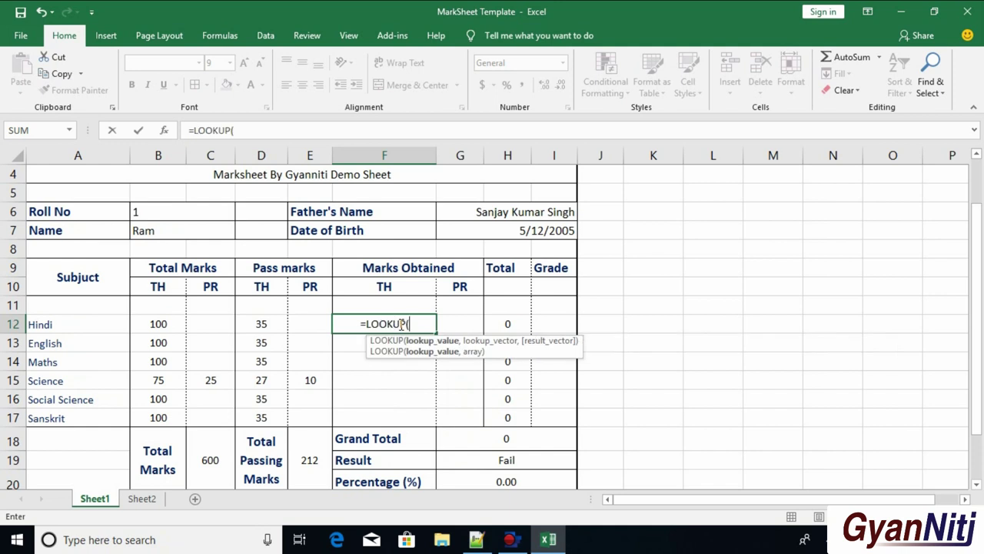
{"action": "left_click", "coordinate": [160, 216]}
{"action": "type", "text": ","}
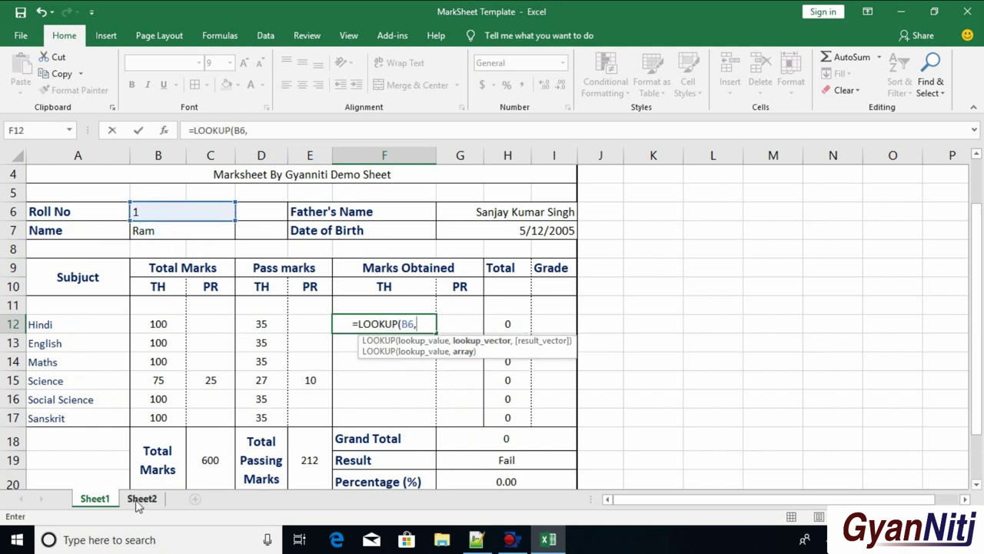
{"action": "left_click", "coordinate": [140, 499]}
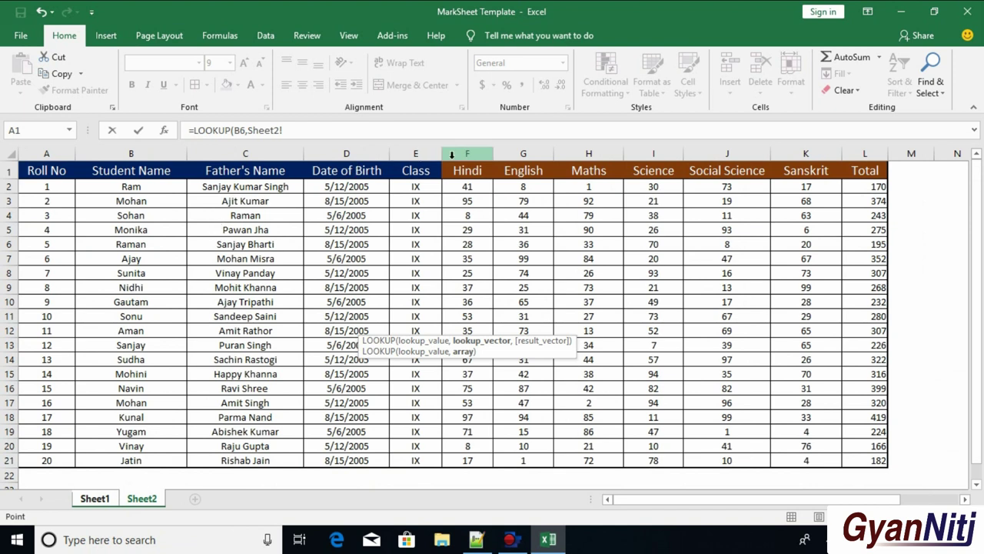
{"action": "left_click_drag", "start_coordinate": [39, 154], "coordinate": [862, 156]}
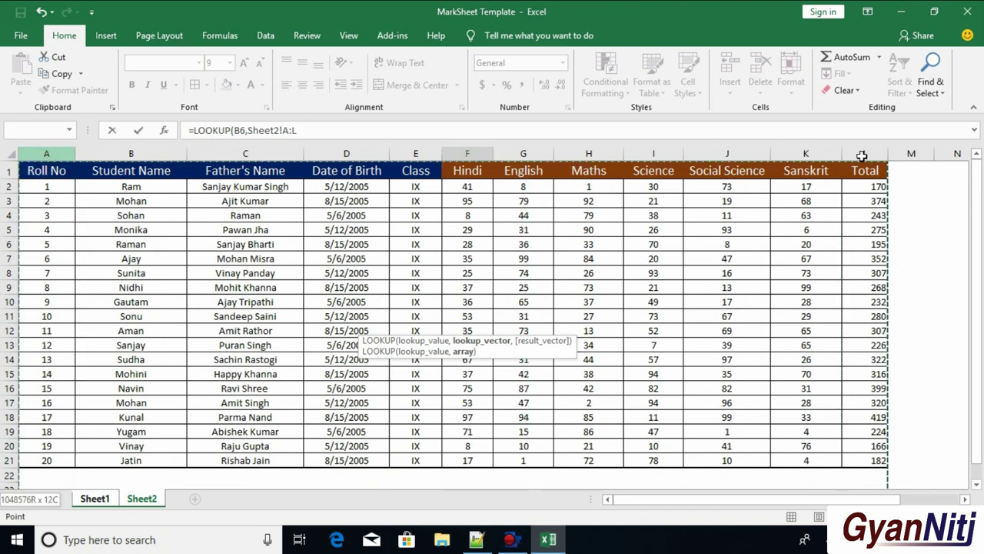
{"action": "type", "text": ","}
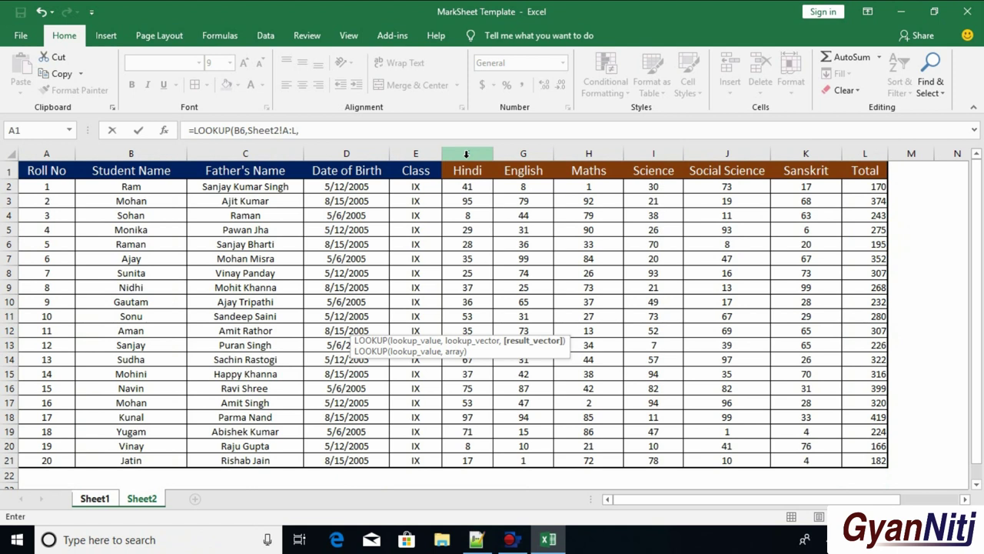
{"action": "left_click", "coordinate": [466, 155]}
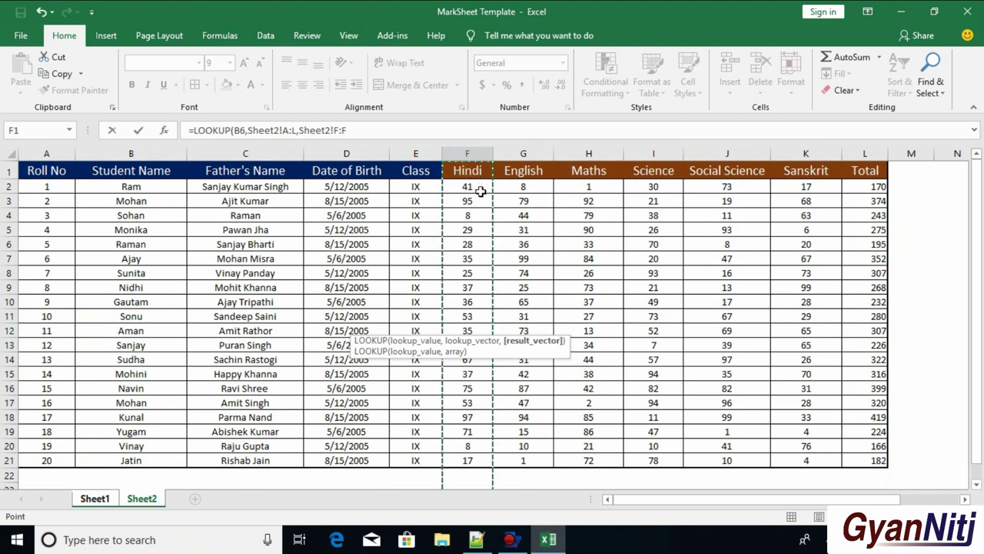
{"action": "key", "text": "Return"}
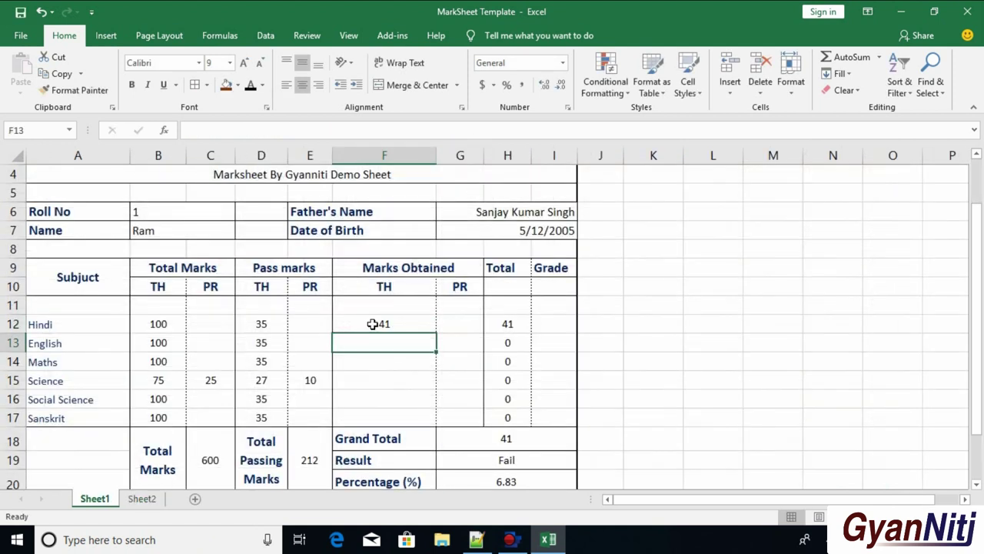
Step: Enter roll number 2 in B6 and confirm against Sheet2 that Hindi now shows 95
{"action": "left_click", "coordinate": [142, 500]}
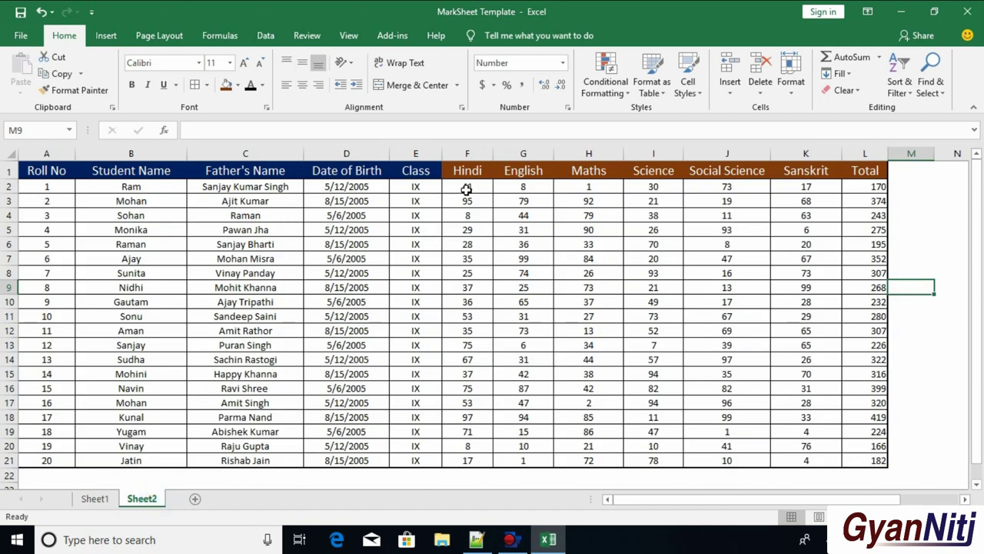
{"action": "left_click", "coordinate": [108, 498]}
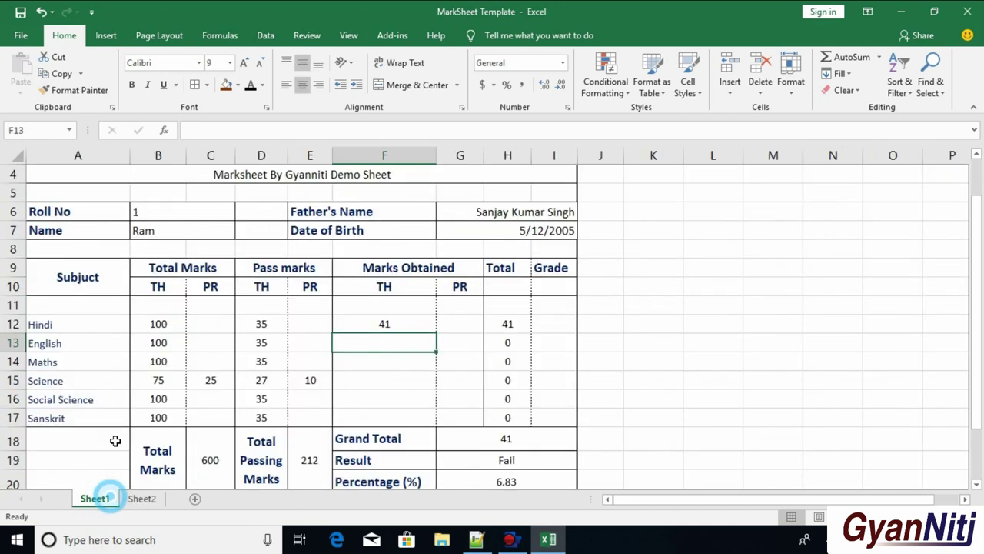
{"action": "left_click", "coordinate": [151, 208]}
{"action": "type", "text": "2"}
{"action": "key", "text": "Return"}
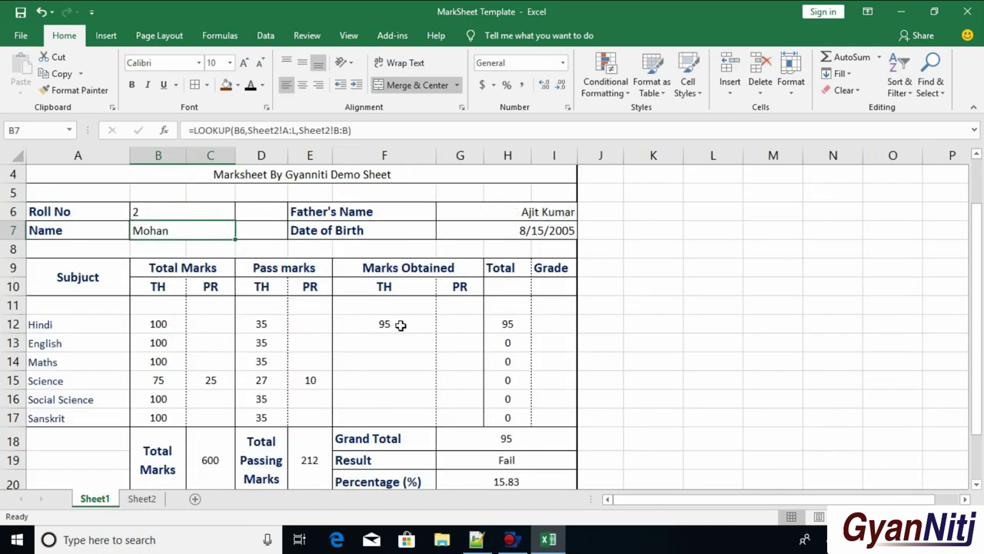
{"action": "left_click", "coordinate": [142, 499]}
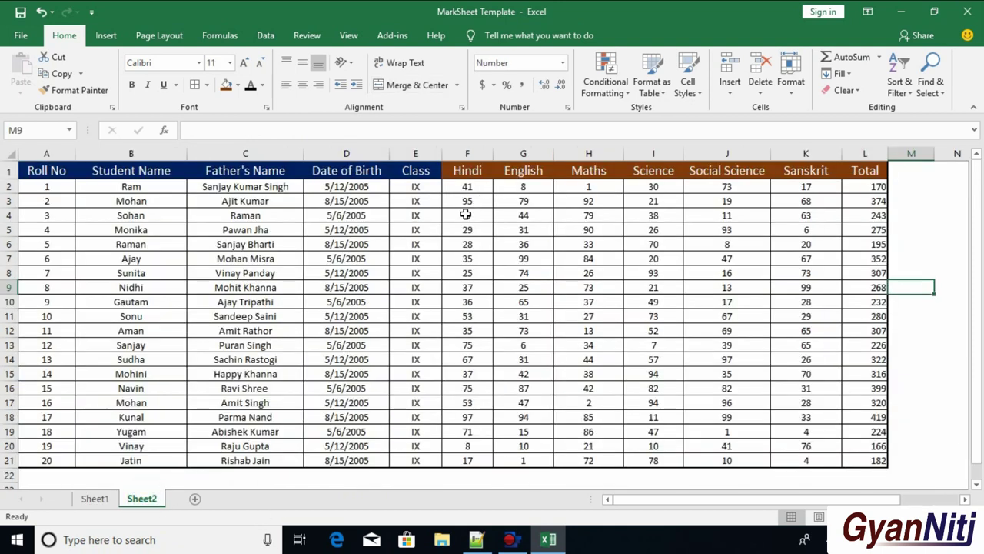
{"action": "left_click", "coordinate": [98, 499]}
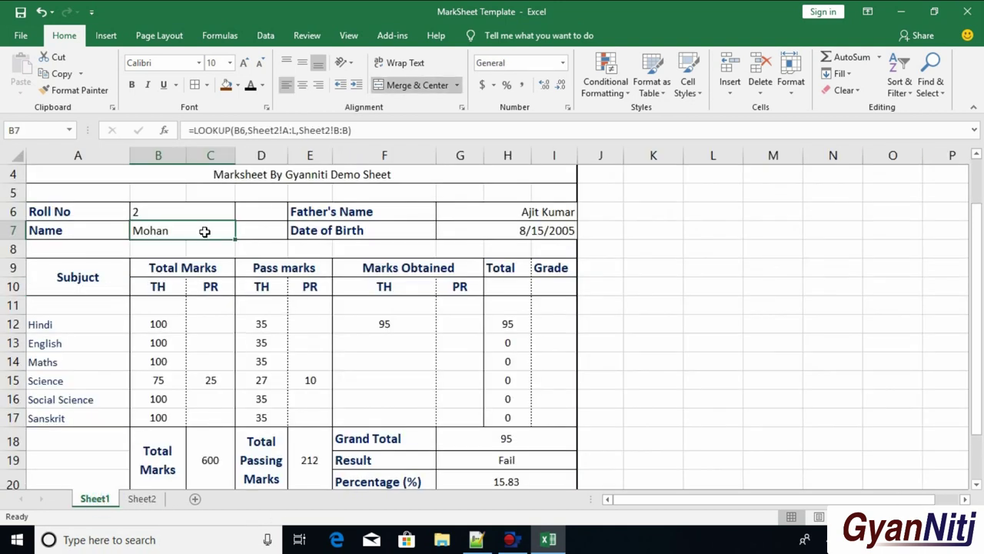
{"action": "left_click", "coordinate": [394, 338]}
Step: Enter =LOOKUP(B6,Sheet2!A:L,Sheet2!G:G) in F13 for the English mark of 79
{"action": "type", "text": "=loo"}
{"action": "key", "text": "Tab"}
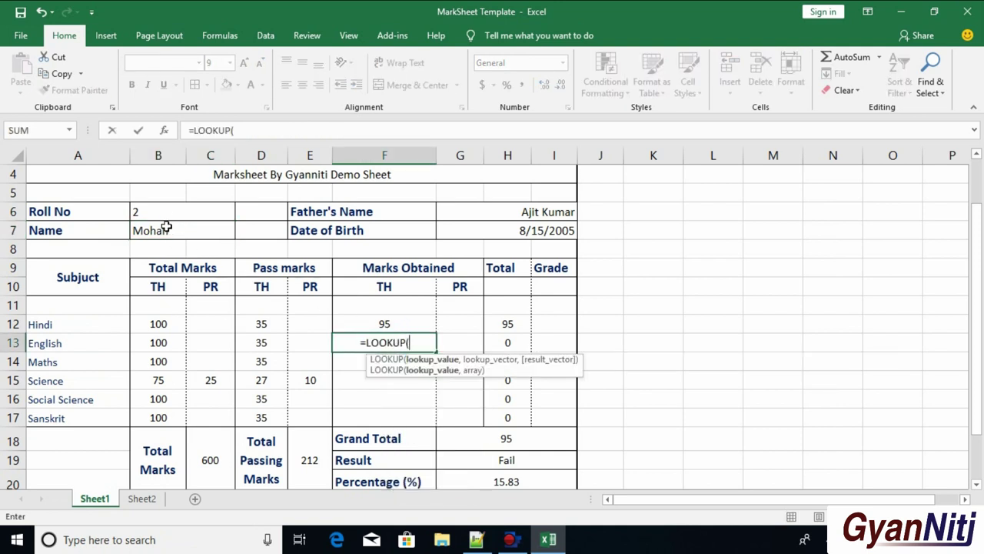
{"action": "left_click", "coordinate": [165, 213]}
{"action": "type", "text": ","}
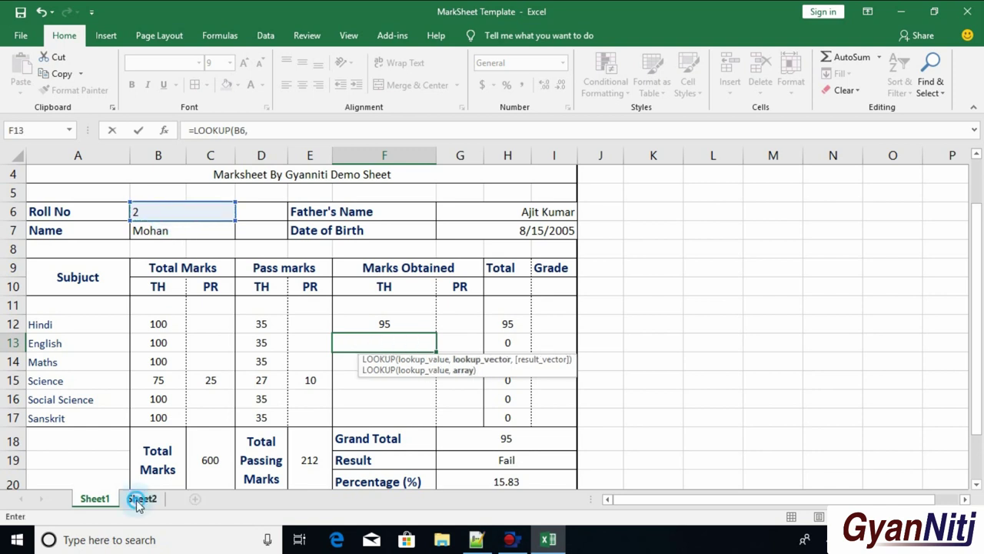
{"action": "left_click", "coordinate": [138, 500]}
{"action": "left_click_drag", "start_coordinate": [48, 154], "coordinate": [846, 131]}
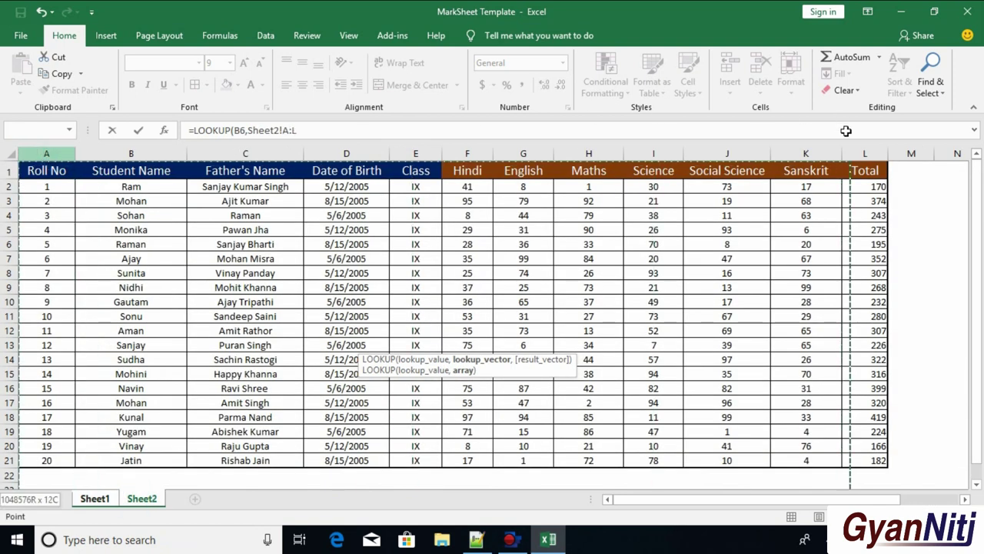
{"action": "type", "text": ","}
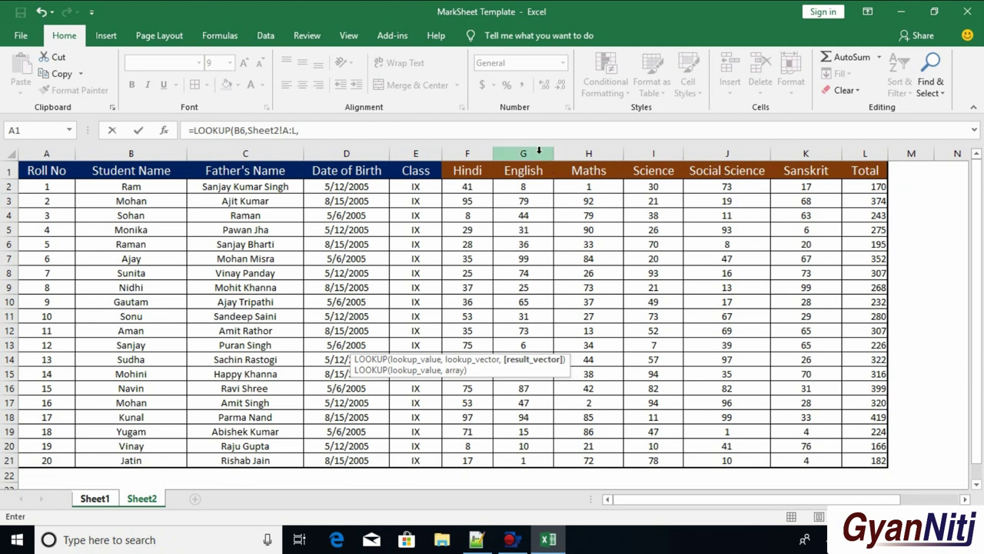
{"action": "left_click", "coordinate": [540, 150]}
{"action": "type", "text": ","}
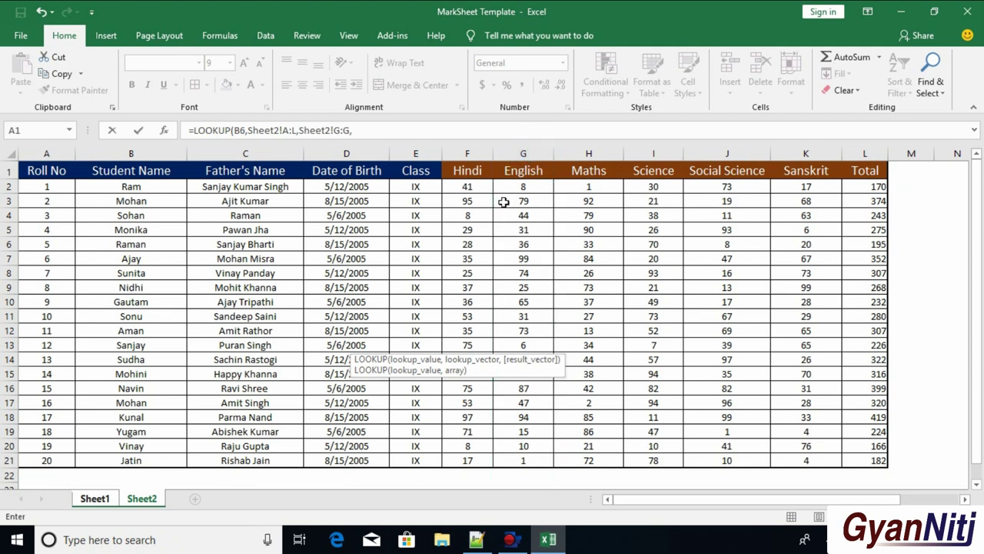
{"action": "key", "text": "BackSpace"}
{"action": "key", "text": "Return"}
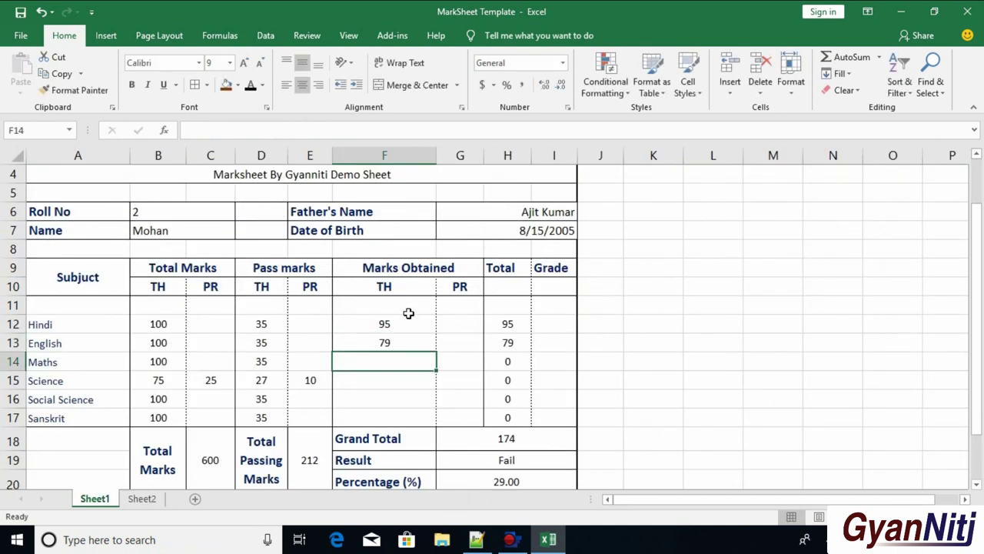
Step: Enter =LOOKUP(B6,Sheet2!A:L,Sheet2!H:H) in F14 for the Maths mark of 92
{"action": "type", "text": "="}
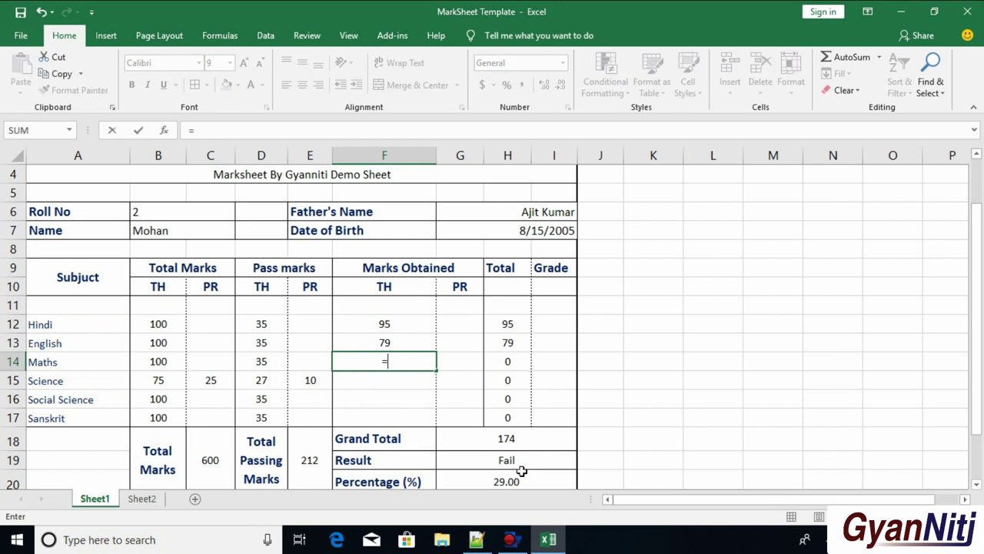
{"action": "type", "text": "lo"}
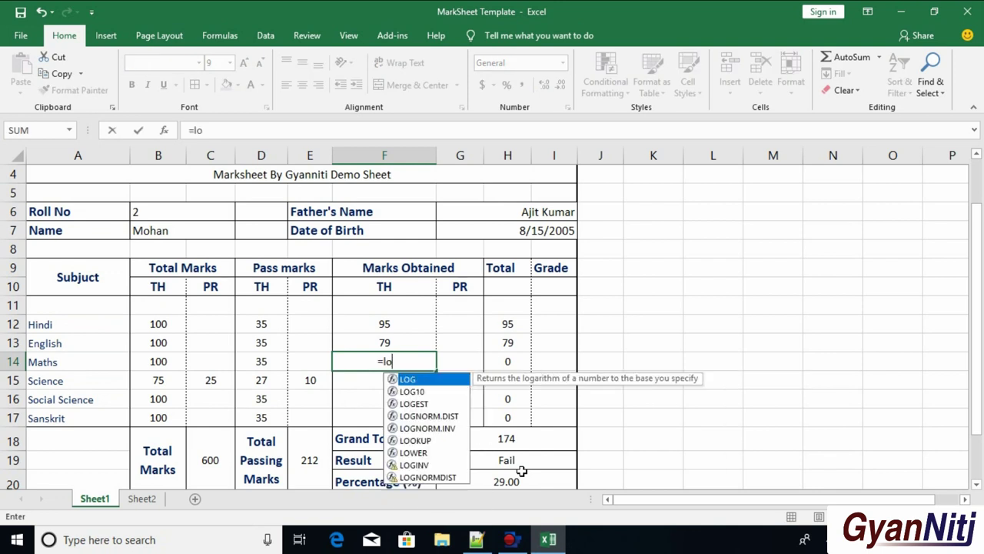
{"action": "type", "text": "ok"}
{"action": "key", "text": "Tab"}
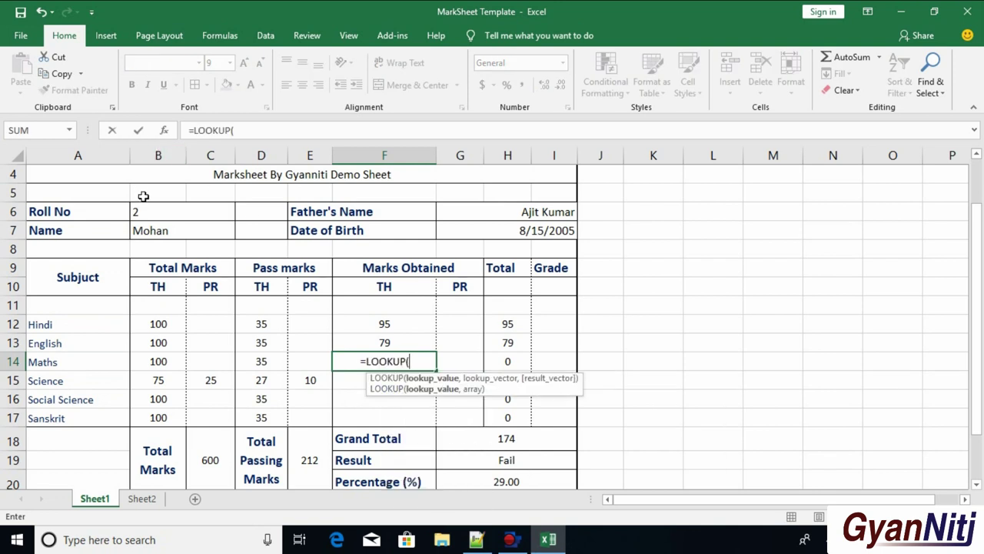
{"action": "left_click", "coordinate": [143, 207]}
{"action": "type", "text": ","}
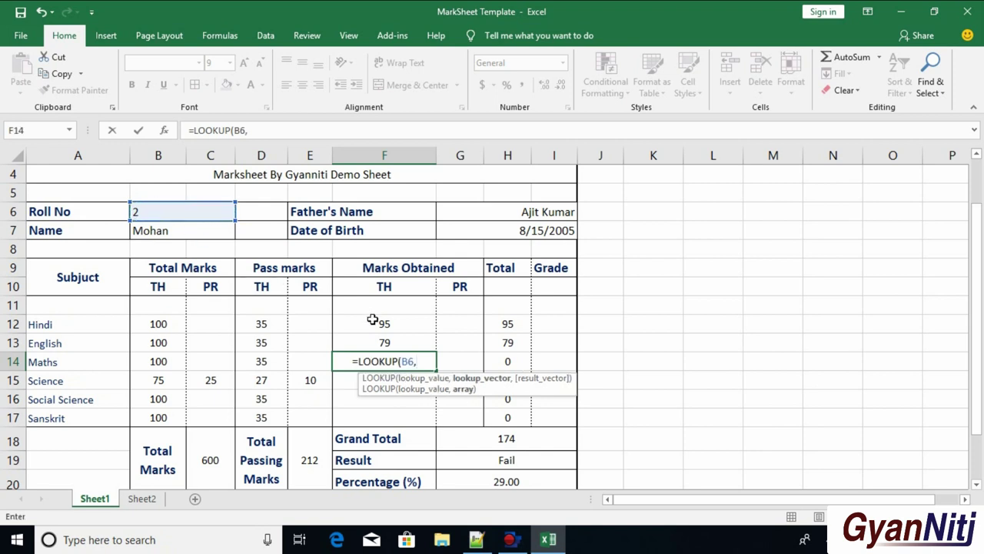
{"action": "left_click", "coordinate": [141, 498]}
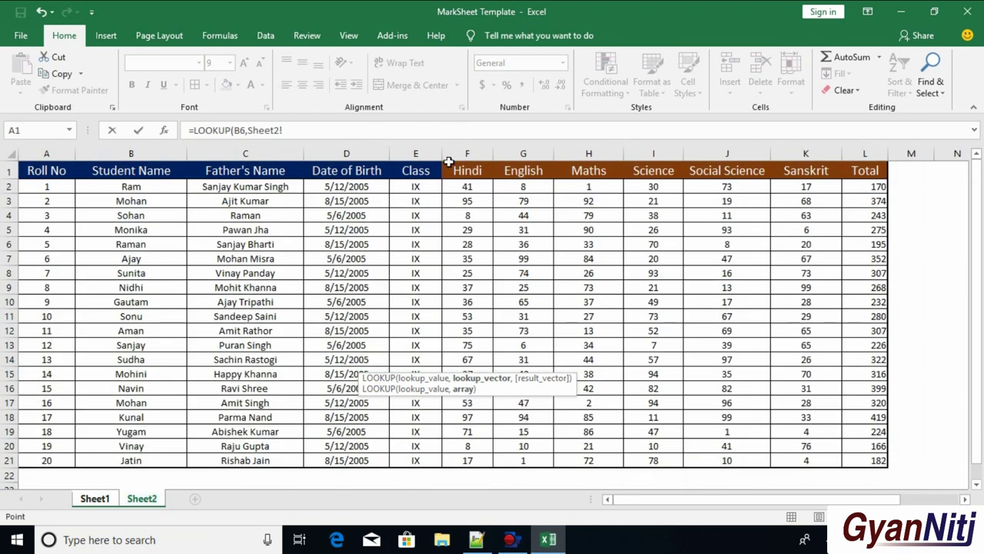
{"action": "left_click_drag", "start_coordinate": [46, 153], "coordinate": [852, 153]}
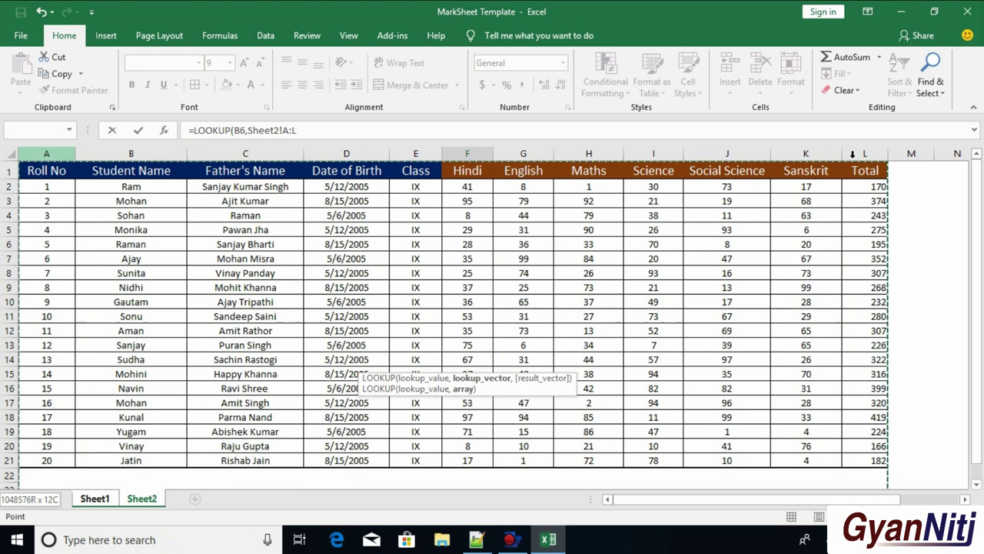
{"action": "type", "text": ","}
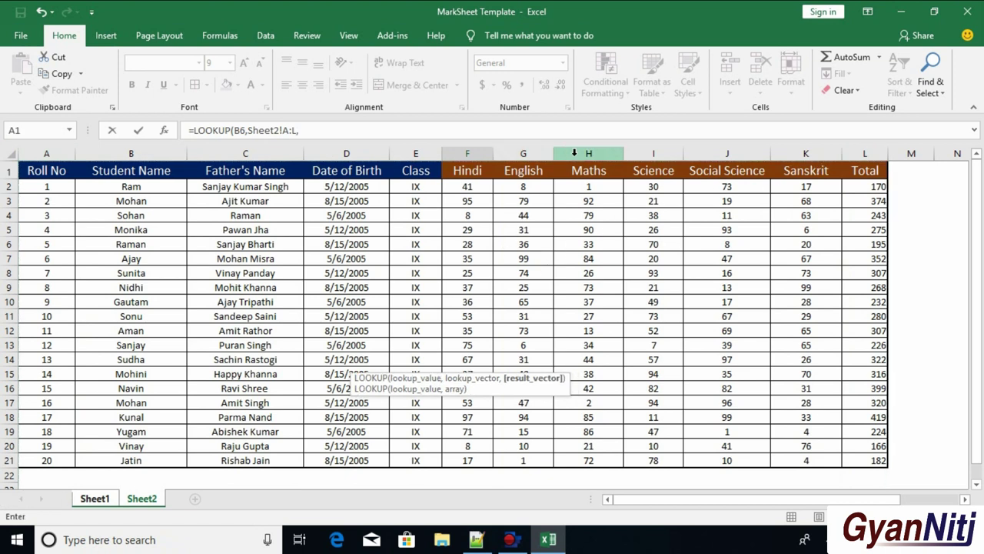
{"action": "left_click", "coordinate": [573, 153]}
{"action": "key", "text": "Return"}
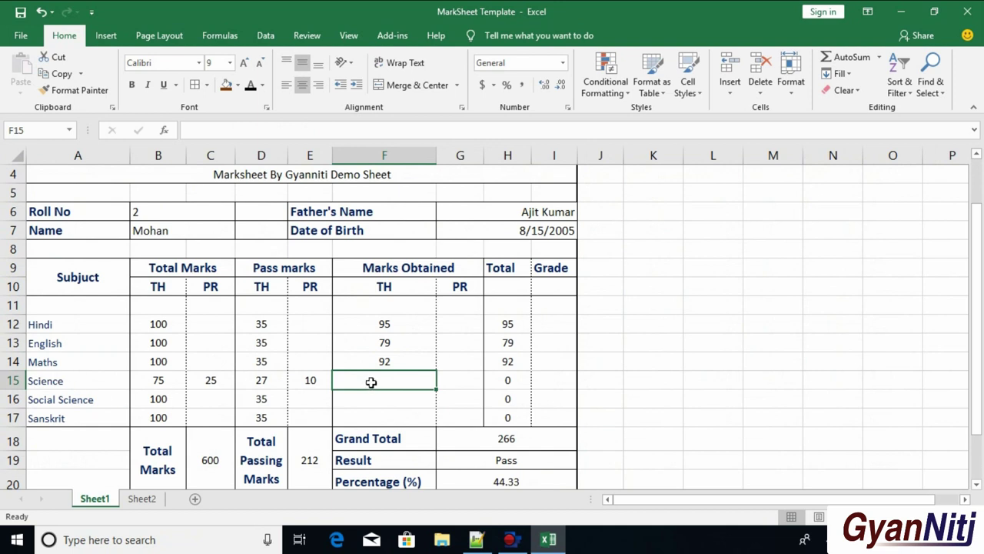
Step: Enter a LOOKUP on B6 over Sheet2!A:L returning column I in F15, showing Science 21
{"action": "type", "text": "=loo"}
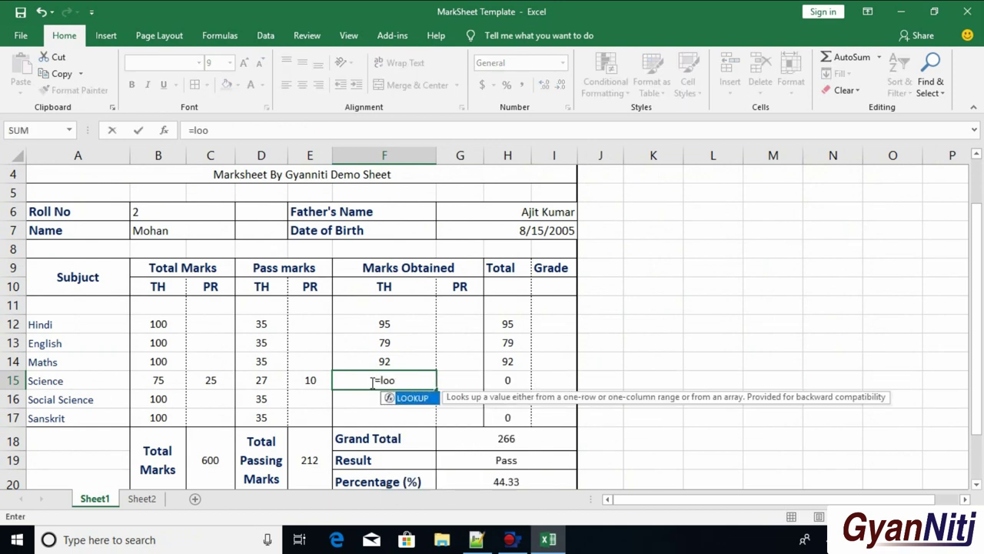
{"action": "key", "text": "Tab"}
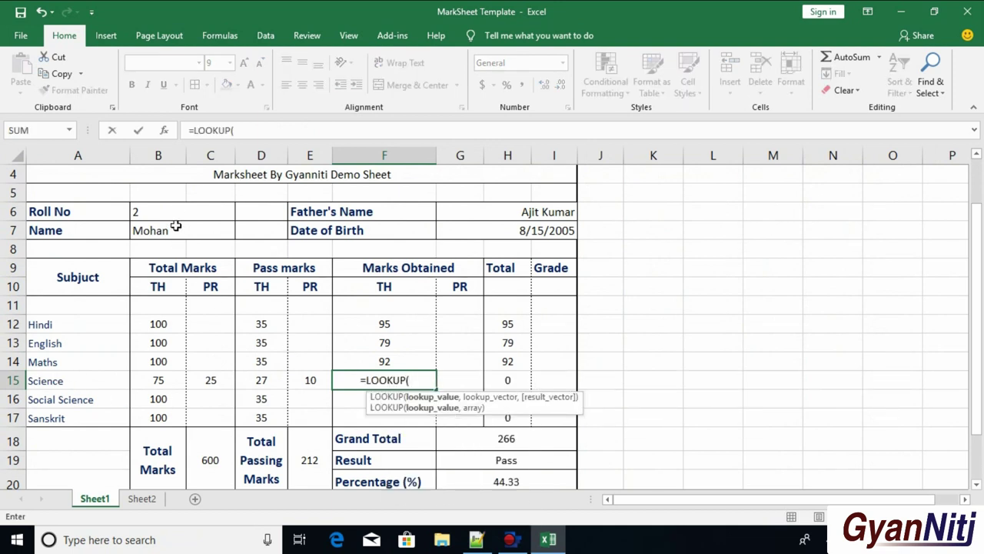
{"action": "left_click", "coordinate": [176, 212]}
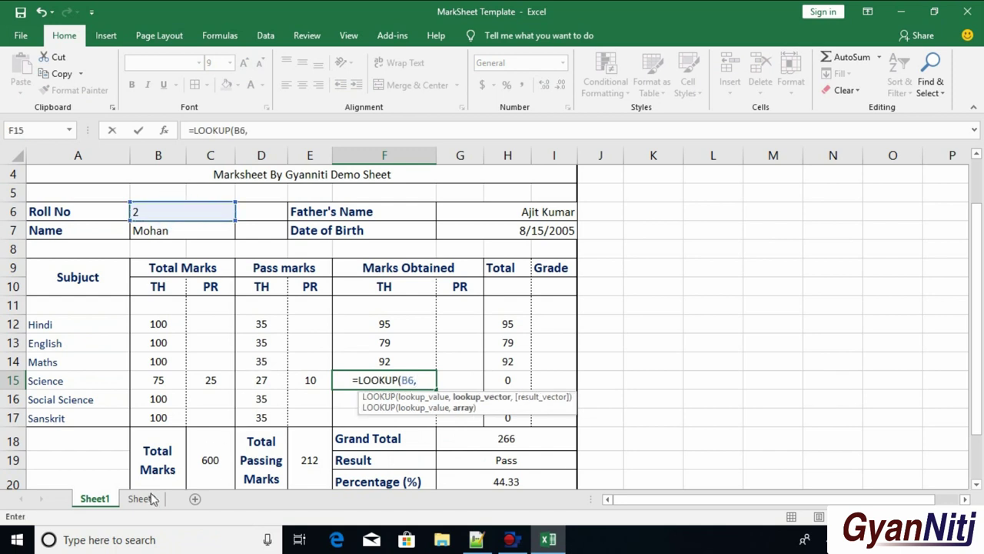
{"action": "left_click", "coordinate": [141, 498]}
{"action": "left_click", "coordinate": [51, 155]}
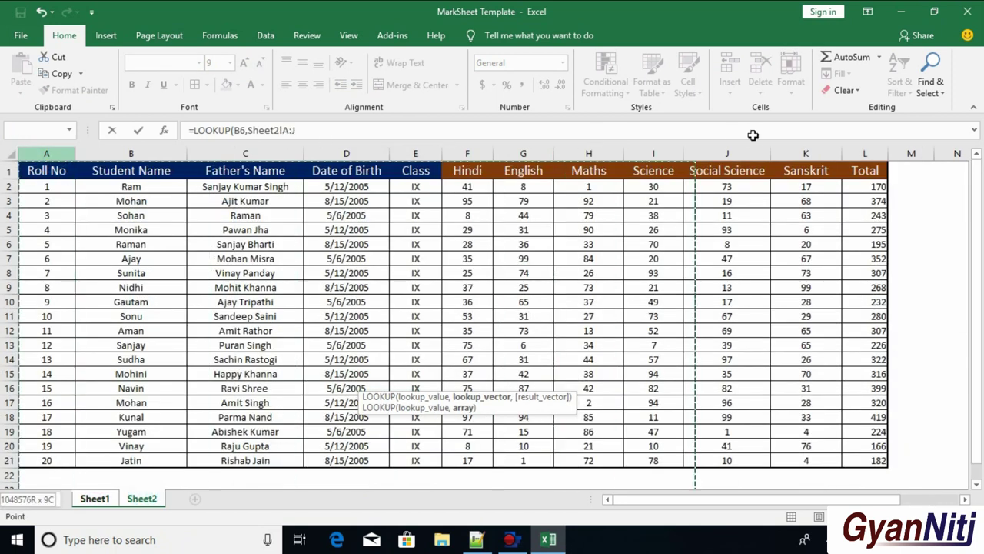
{"action": "left_click_drag", "start_coordinate": [51, 155], "coordinate": [865, 153]}
{"action": "type", "text": ","}
{"action": "left_click", "coordinate": [654, 153]}
{"action": "key", "text": "Return"}
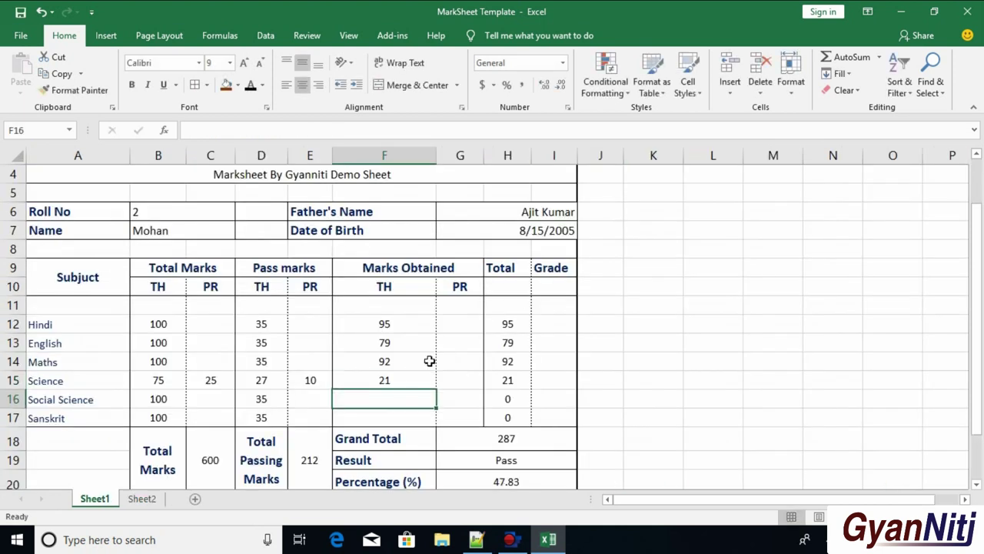
Step: Build =LOOKUP(B6,Sheet2!A:L,Sheet2!J:J) in F16 for the Social Science mark
{"action": "type", "text": "=loo"}
{"action": "key", "text": "Tab"}
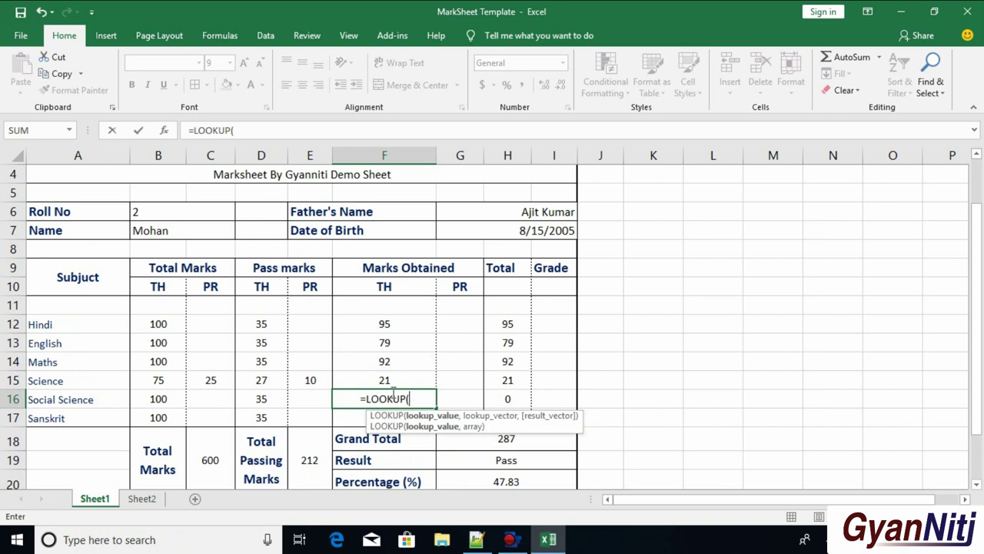
{"action": "left_click", "coordinate": [173, 214]}
{"action": "type", "text": ","}
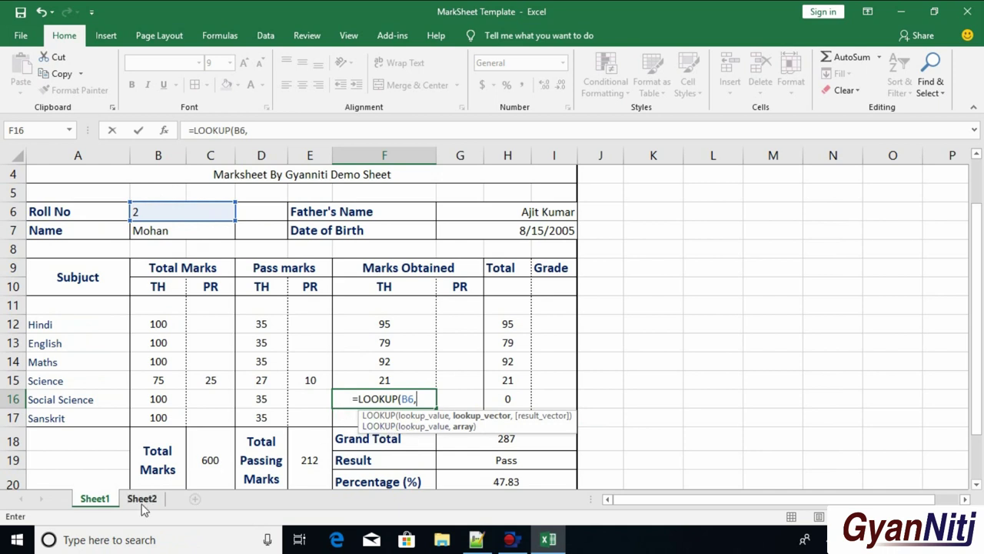
{"action": "left_click", "coordinate": [143, 500]}
{"action": "left_click_drag", "start_coordinate": [46, 154], "coordinate": [865, 148]}
{"action": "type", "text": ","}
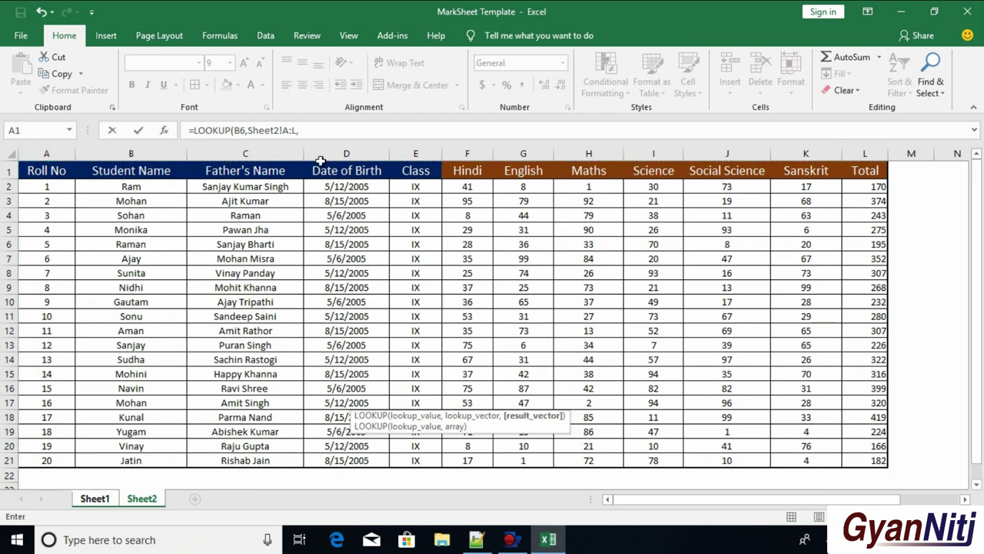
{"action": "left_click", "coordinate": [713, 155]}
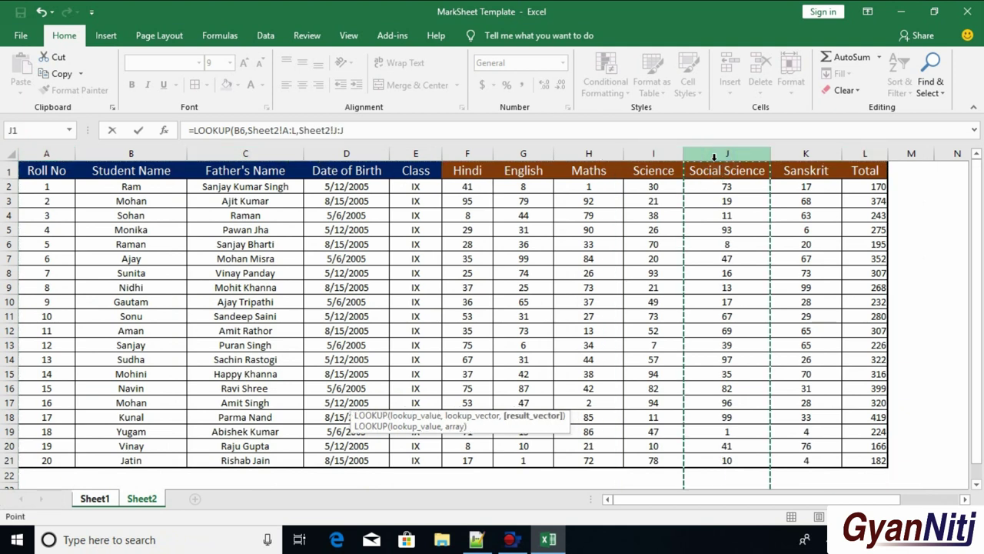
Step: Enter =LOOKUP(B6,Sheet2!A:L,Sheet2!K:K) in F17 so Sanskrit shows 68
{"action": "key", "text": "Escape"}
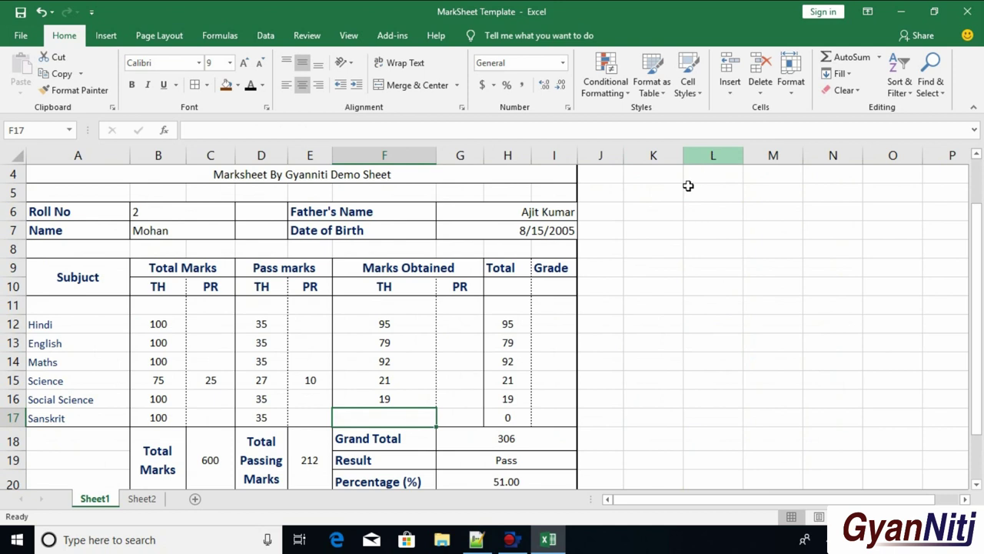
{"action": "type", "text": "=loo"}
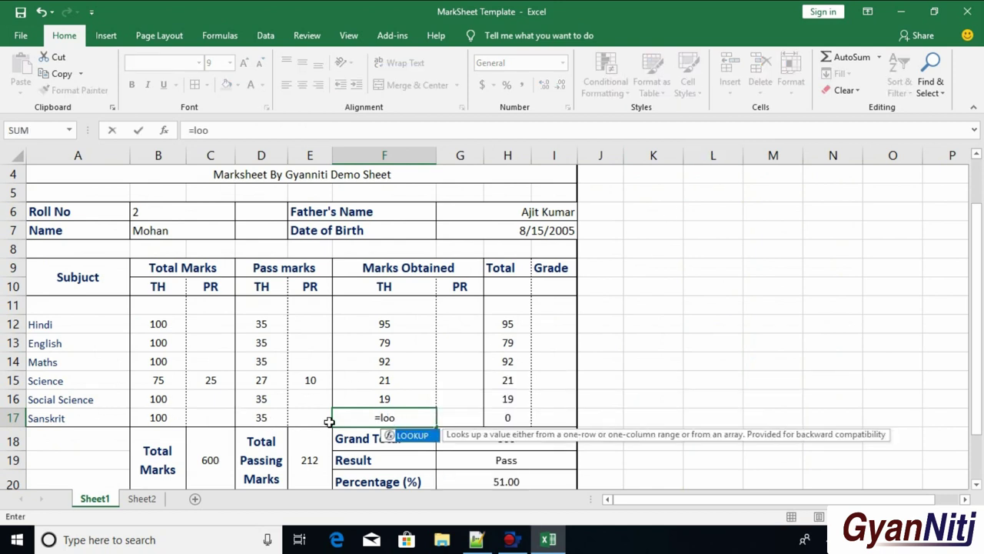
{"action": "key", "text": "Tab"}
{"action": "left_click", "coordinate": [199, 213]}
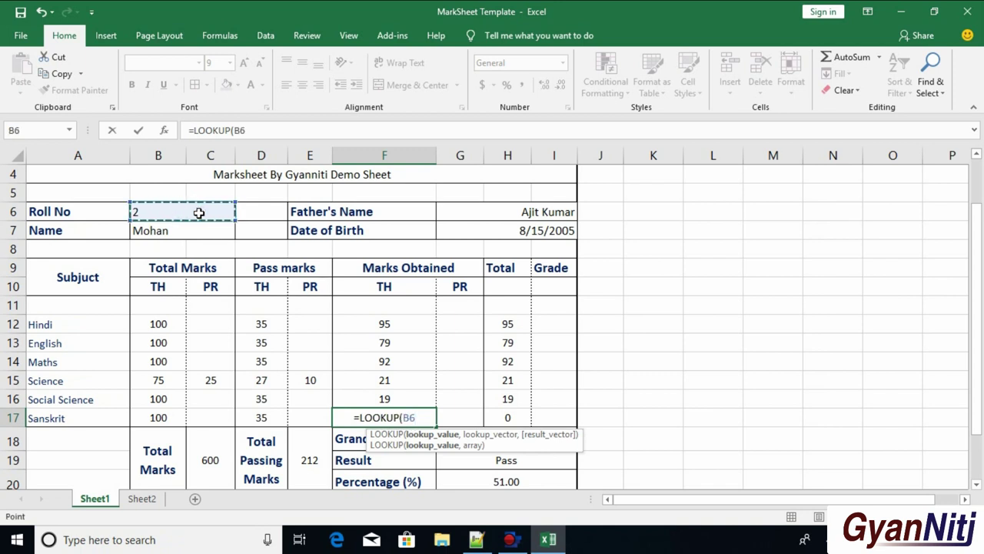
{"action": "type", "text": ","}
{"action": "left_click", "coordinate": [142, 498]}
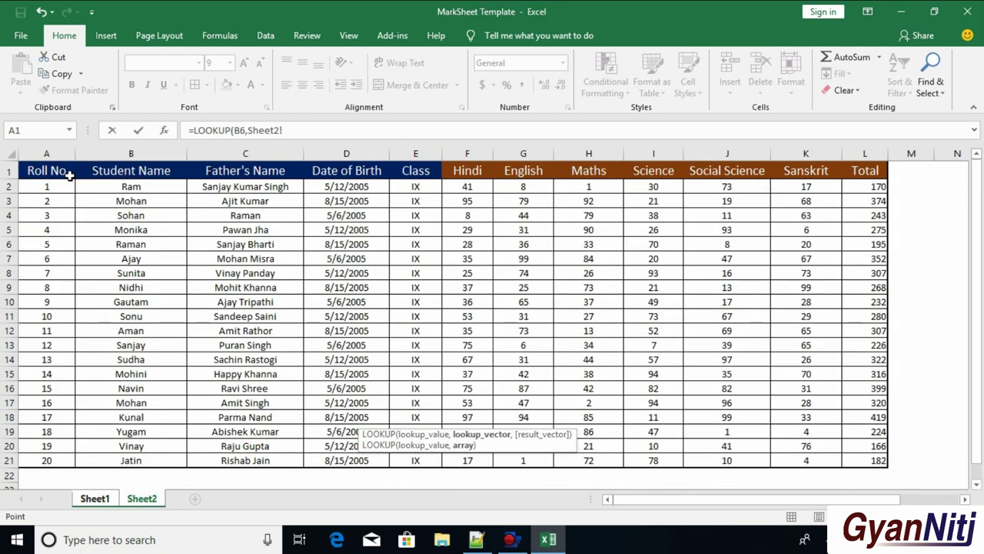
{"action": "left_click_drag", "start_coordinate": [46, 153], "coordinate": [873, 140]}
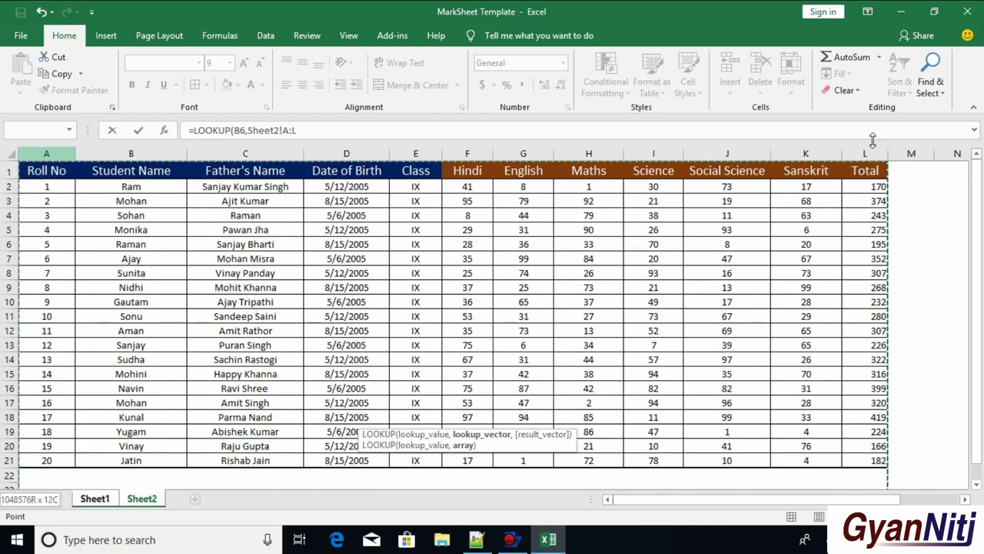
{"action": "type", "text": ","}
{"action": "left_click", "coordinate": [820, 152]}
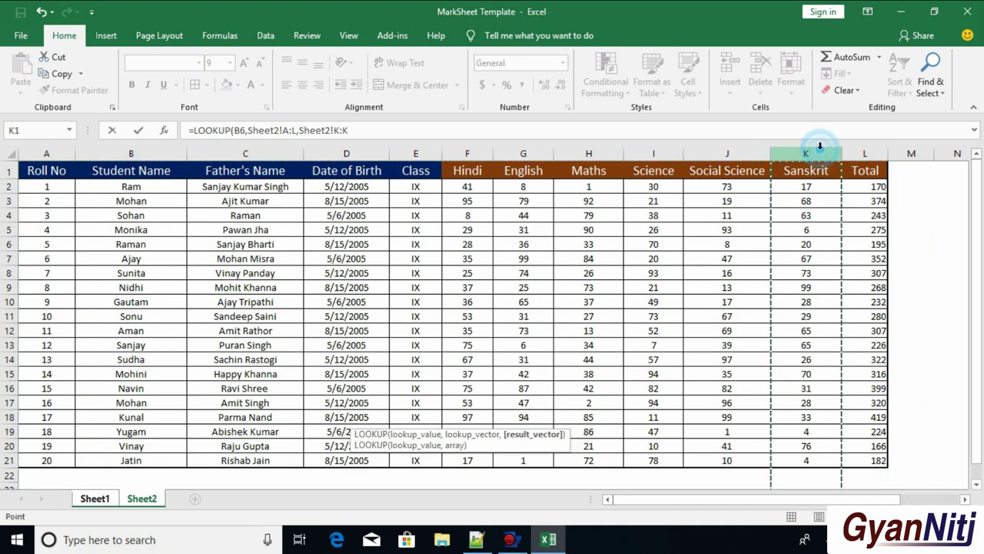
{"action": "key", "text": "Return"}
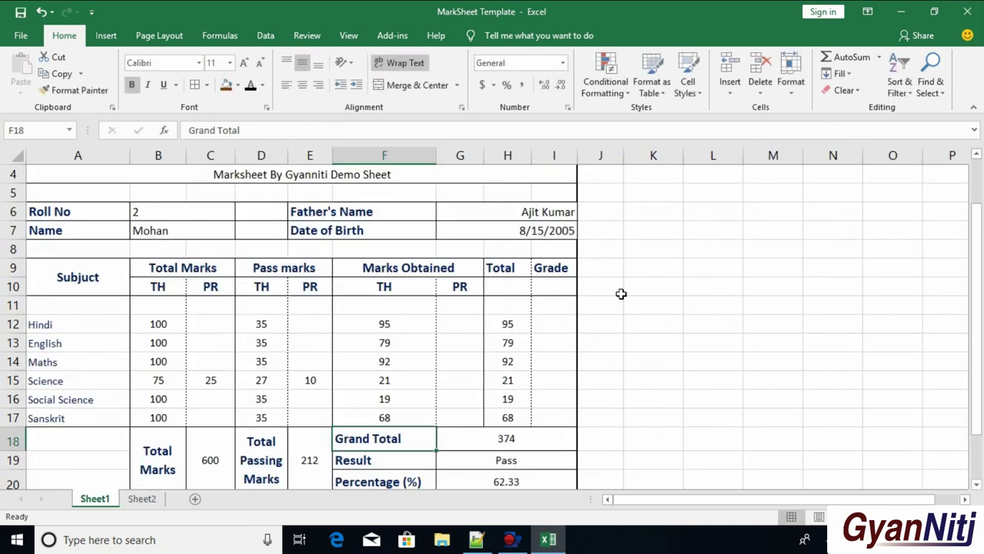
Step: Compare G18's Grand Total SUM of 374 with the Total formula in Sheet2's L2
{"action": "scroll", "coordinate": [506, 415], "scroll_direction": "down", "scroll_amount": 1}
{"action": "left_click", "coordinate": [510, 384]}
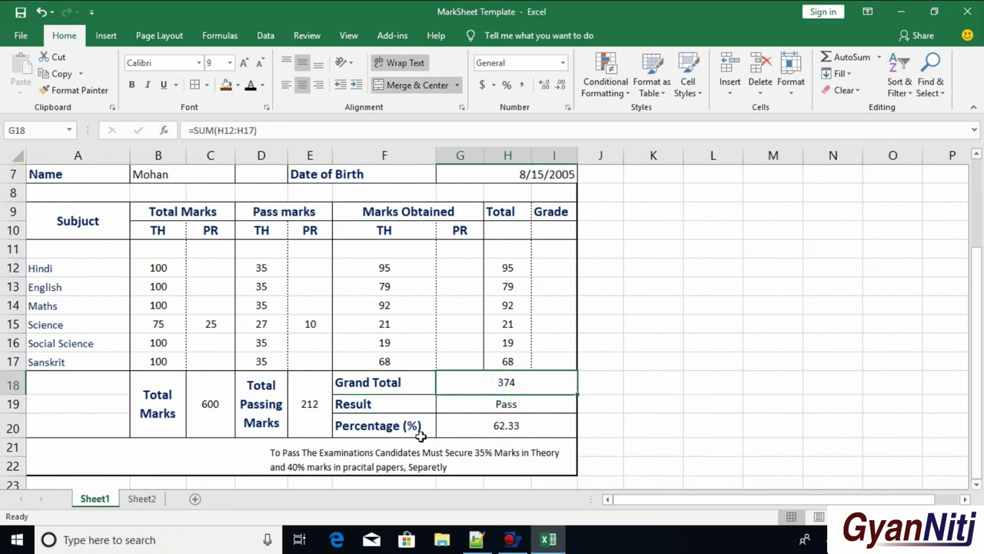
{"action": "left_click", "coordinate": [141, 498]}
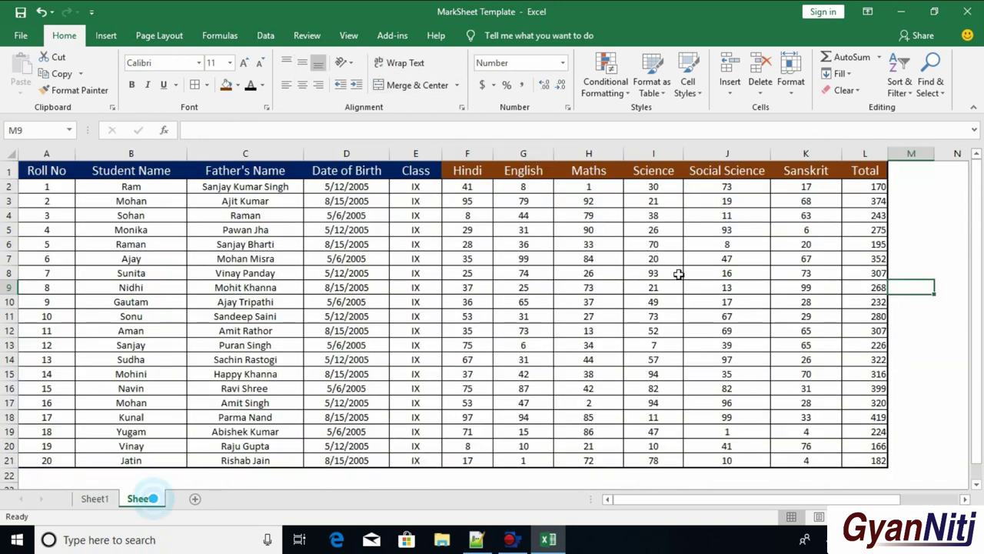
{"action": "left_click", "coordinate": [868, 187]}
{"action": "double_click", "coordinate": [874, 187]}
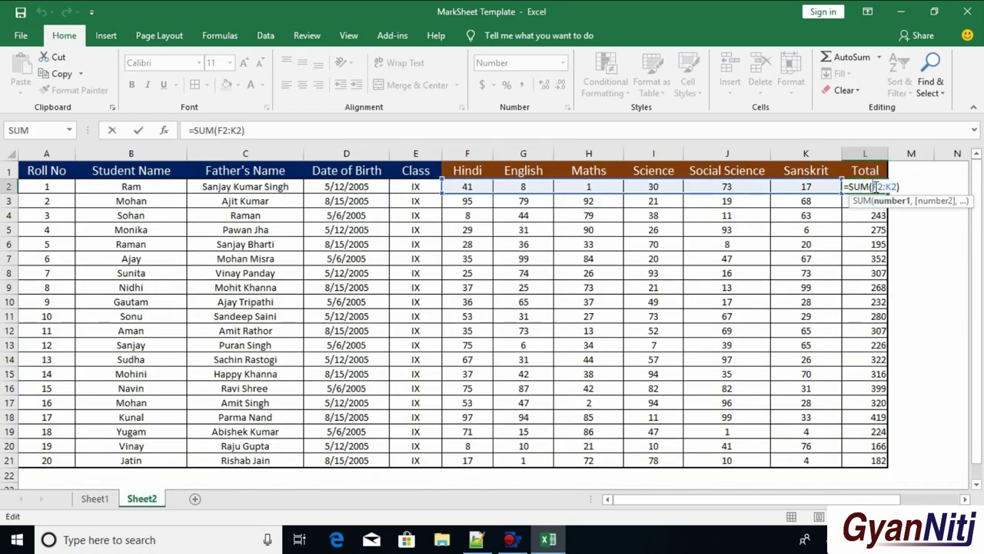
{"action": "key", "text": "Escape"}
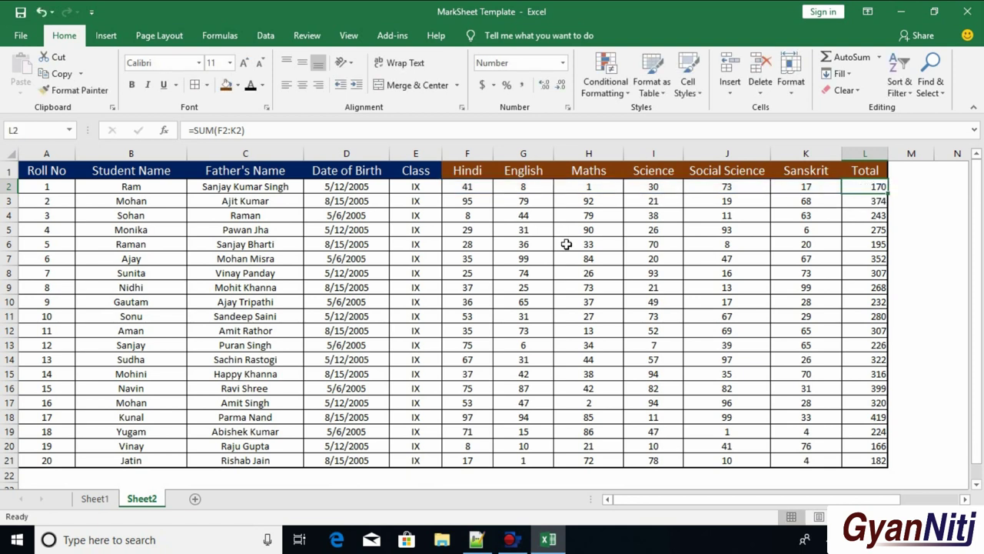
{"action": "left_click", "coordinate": [114, 503]}
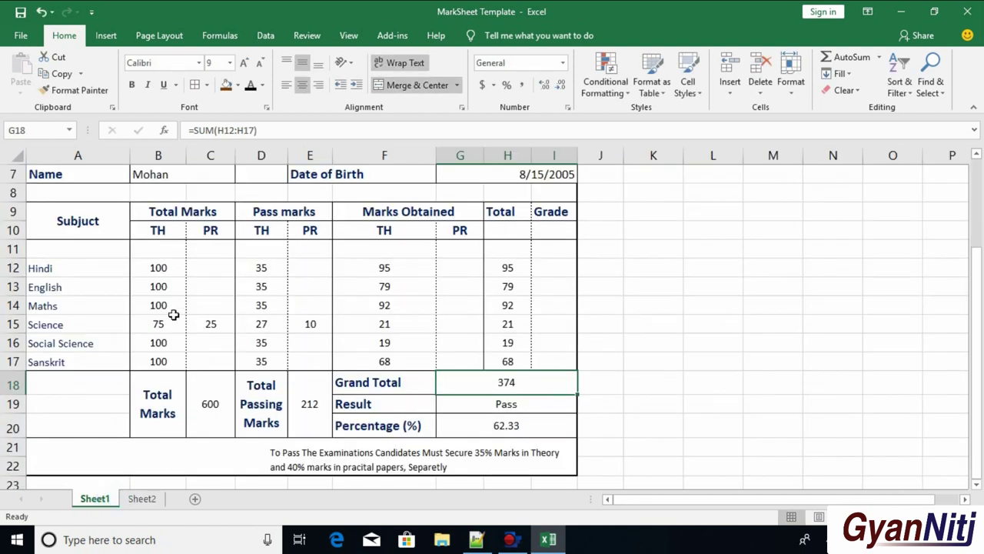
Step: Inspect the Maths lookup formula in F14 and cross-check the student's marks on Sheet2
{"action": "left_click", "coordinate": [376, 300]}
{"action": "double_click", "coordinate": [374, 304]}
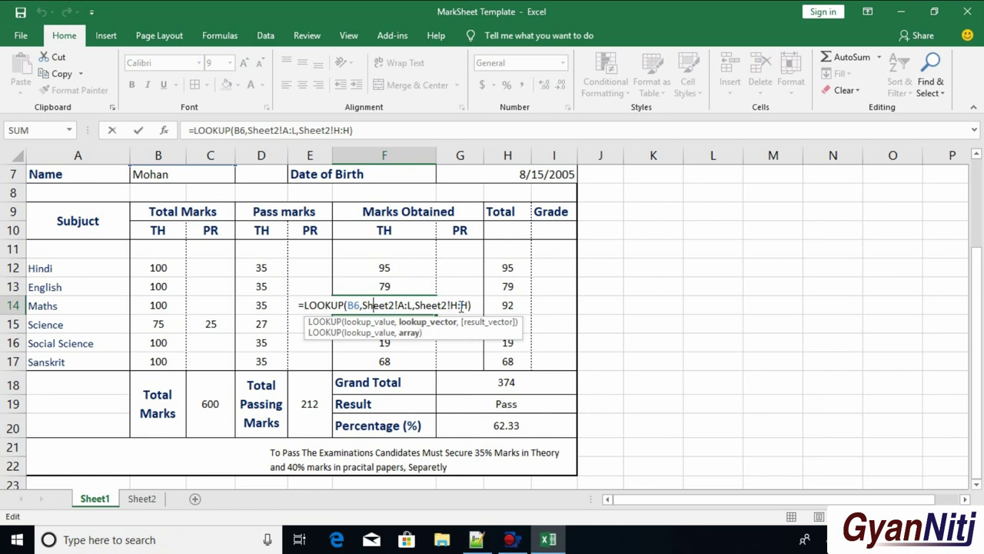
{"action": "key", "text": "Escape"}
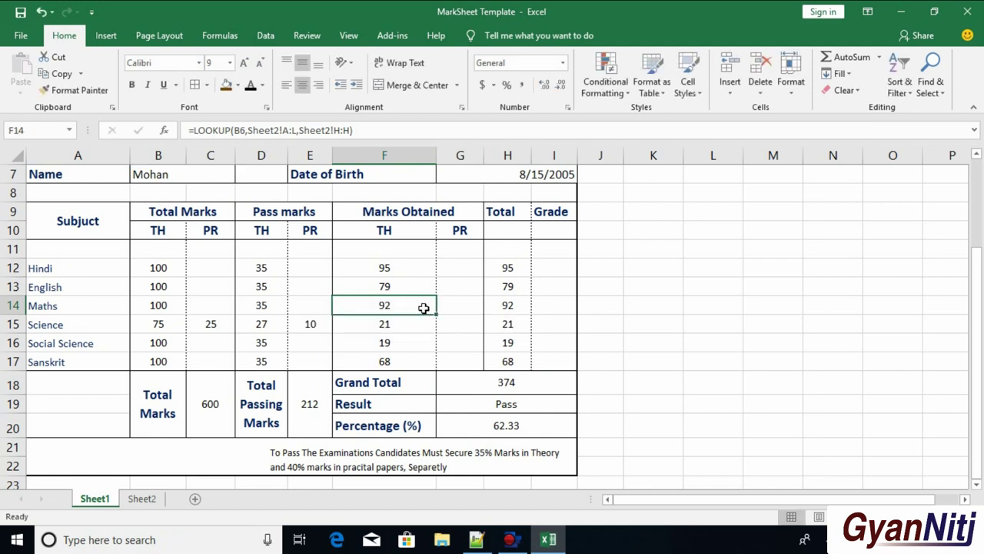
{"action": "double_click", "coordinate": [423, 308]}
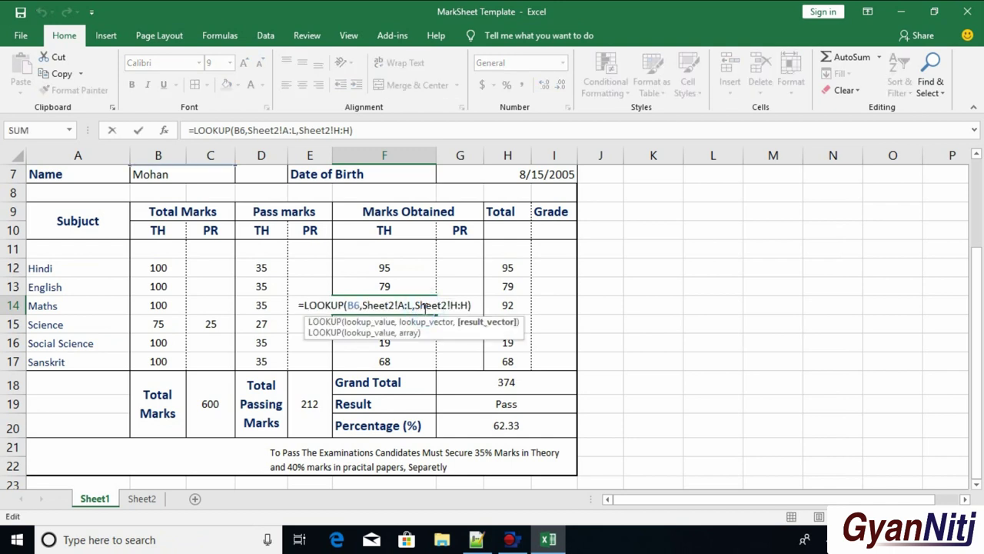
{"action": "key", "text": "Escape"}
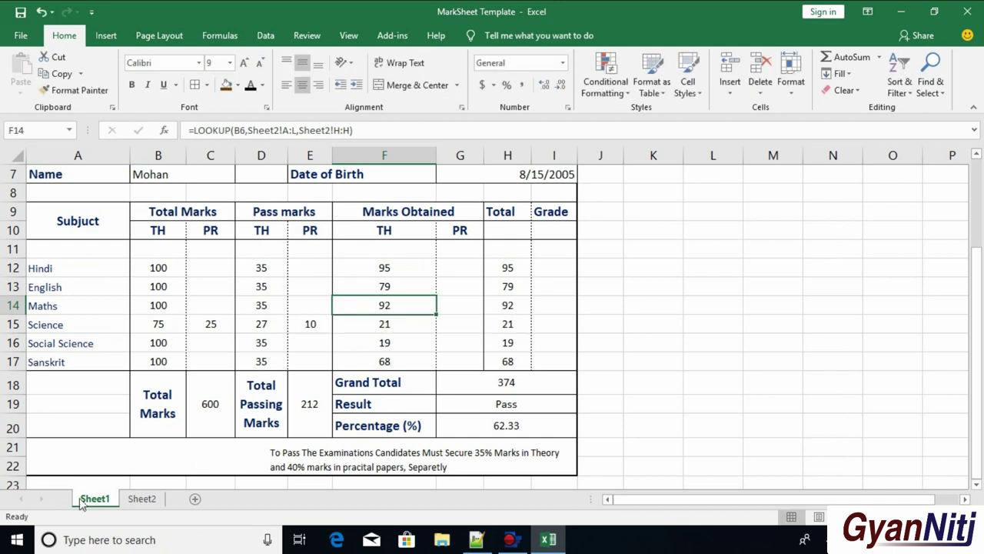
{"action": "left_click", "coordinate": [141, 498]}
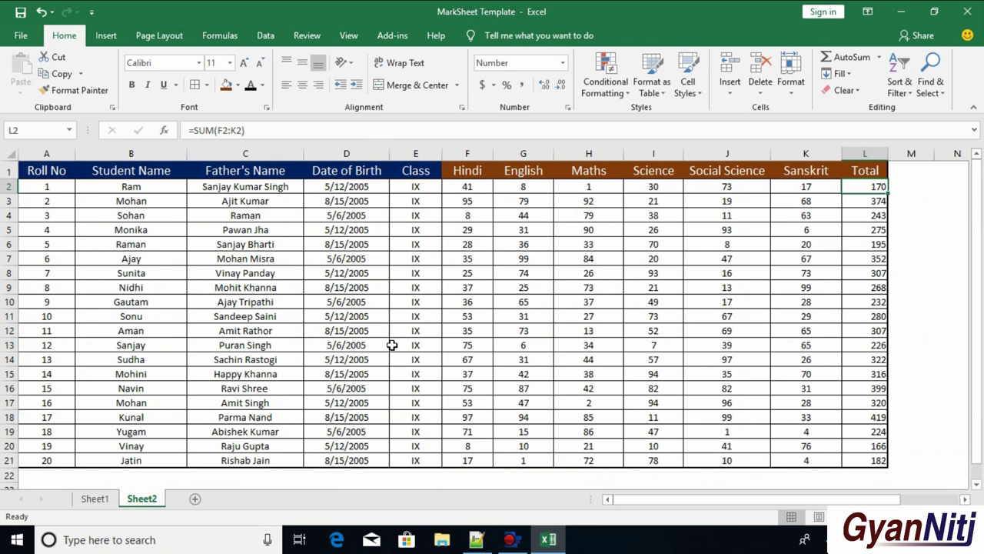
{"action": "left_click", "coordinate": [110, 502]}
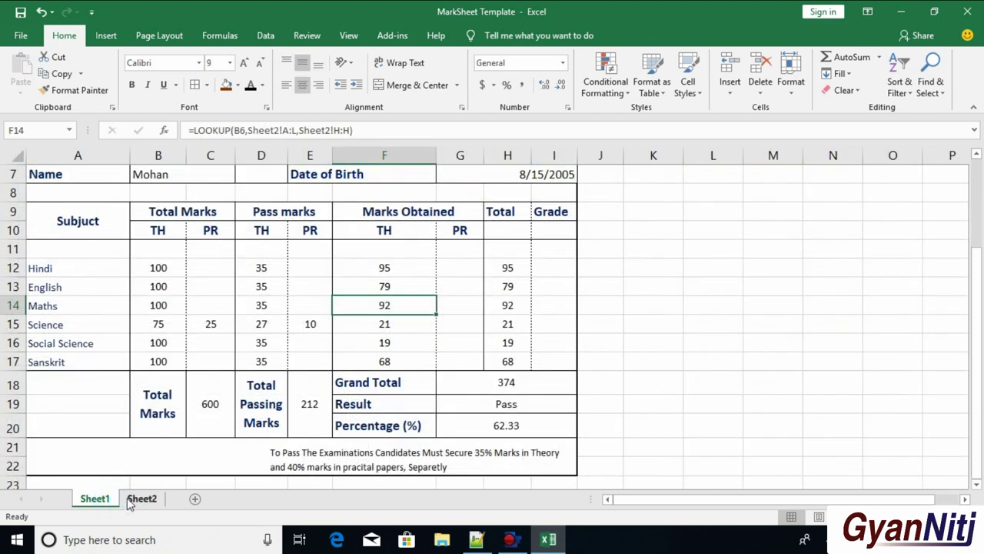
{"action": "left_click", "coordinate": [133, 500]}
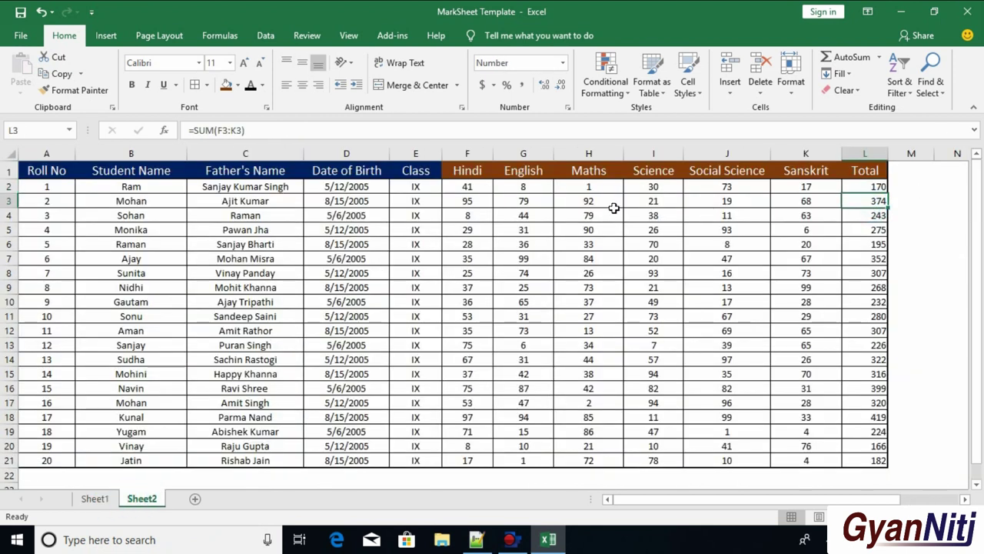
{"action": "left_click", "coordinate": [88, 498]}
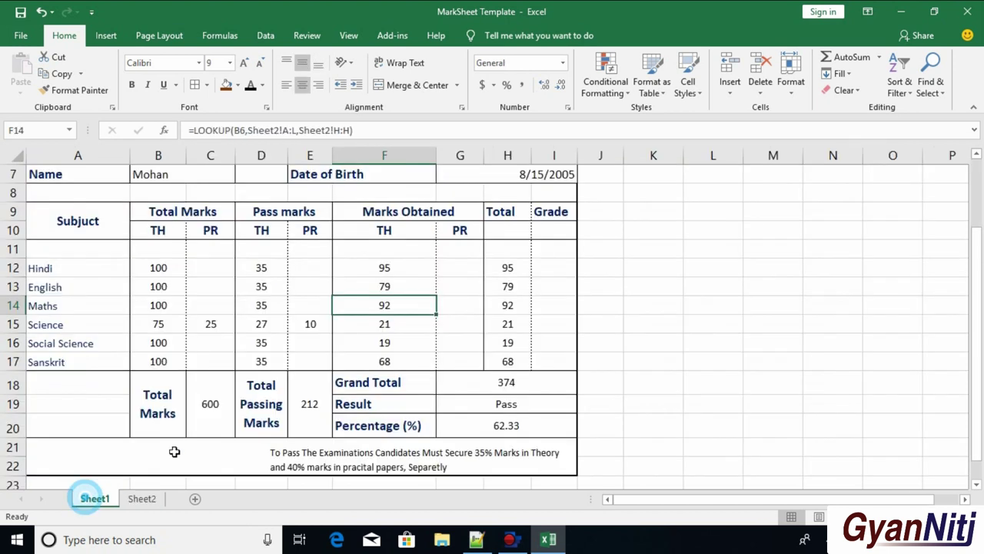
{"action": "scroll", "coordinate": [164, 189], "scroll_direction": "up", "scroll_amount": 1}
{"action": "left_click", "coordinate": [168, 217]}
{"action": "type", "text": "1"}
{"action": "key", "text": "Return"}
{"action": "scroll", "coordinate": [417, 382], "scroll_direction": "down", "scroll_amount": 1}
{"action": "scroll", "coordinate": [303, 307], "scroll_direction": "up", "scroll_amount": 1}
{"action": "left_click", "coordinate": [163, 217]}
{"action": "type", "text": "2"}
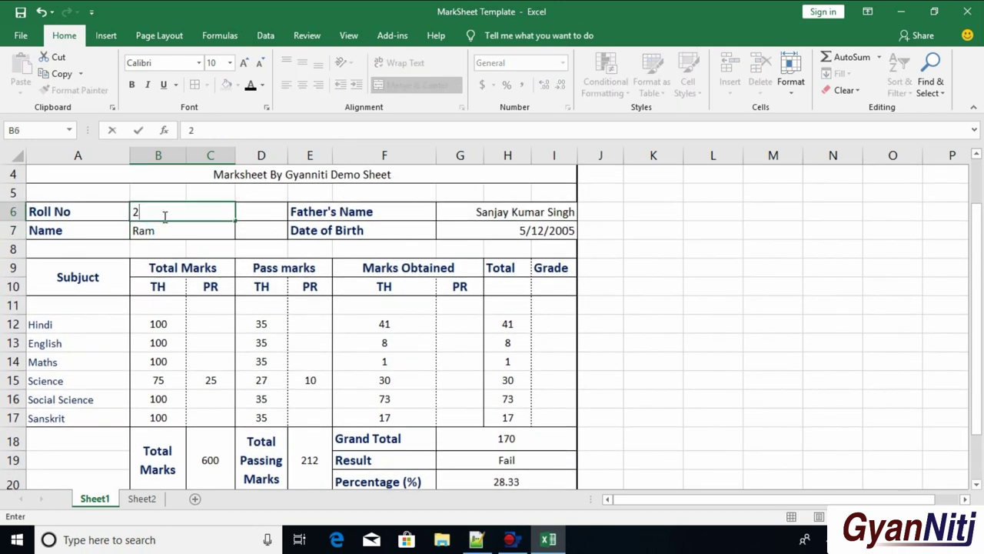
{"action": "key", "text": "Return"}
{"action": "scroll", "coordinate": [595, 438], "scroll_direction": "down", "scroll_amount": 1}
{"action": "scroll", "coordinate": [513, 379], "scroll_direction": "down", "scroll_amount": 1}
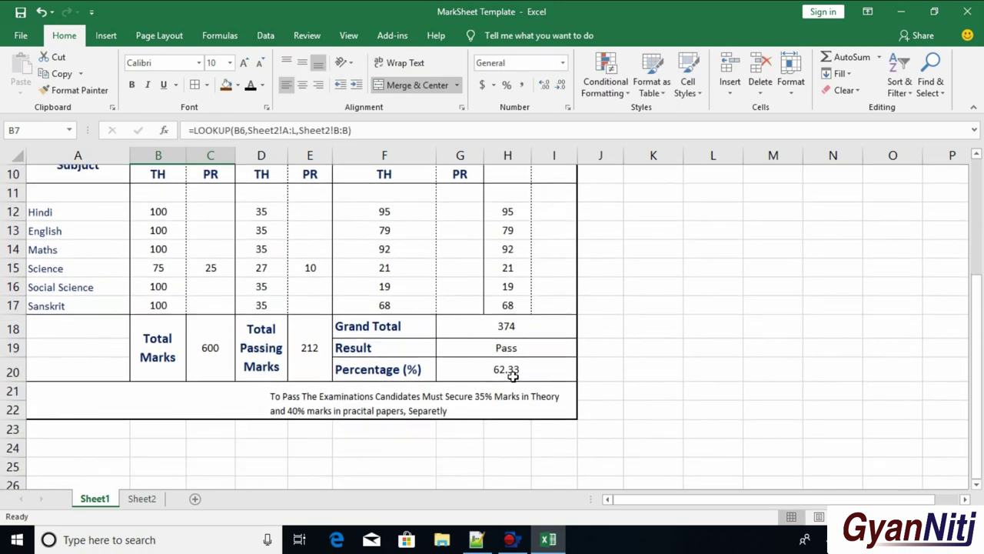
{"action": "scroll", "coordinate": [520, 355], "scroll_direction": "up", "scroll_amount": 1}
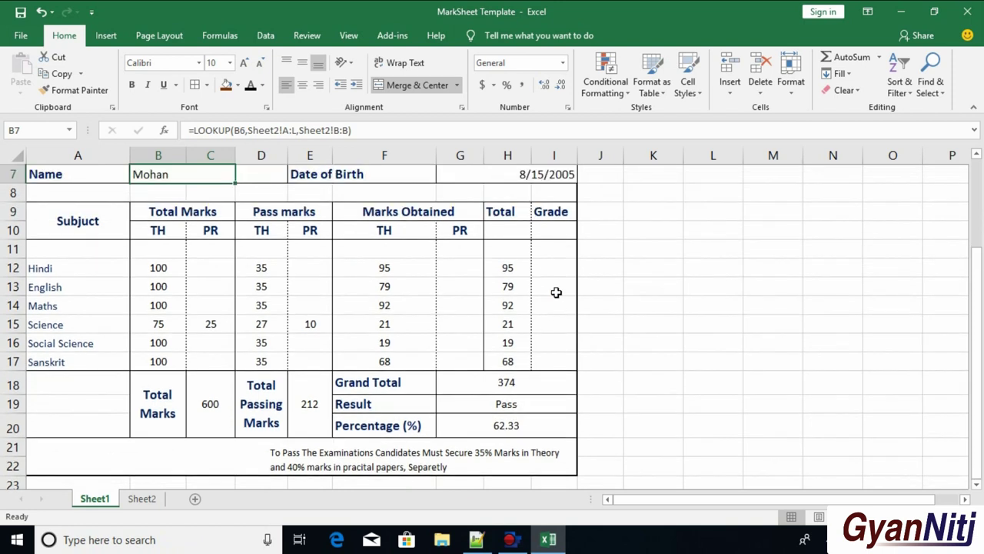
{"action": "left_click", "coordinate": [556, 267]}
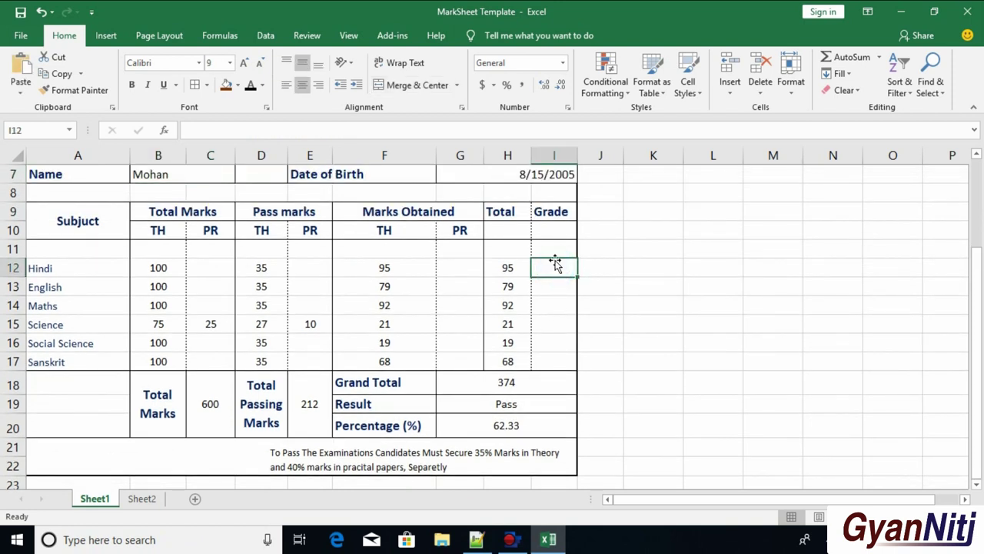
Step: Start the I12 grade formula as =IF(H12<=29,"F", and select its condition for reuse
{"action": "type", "text": "=if"}
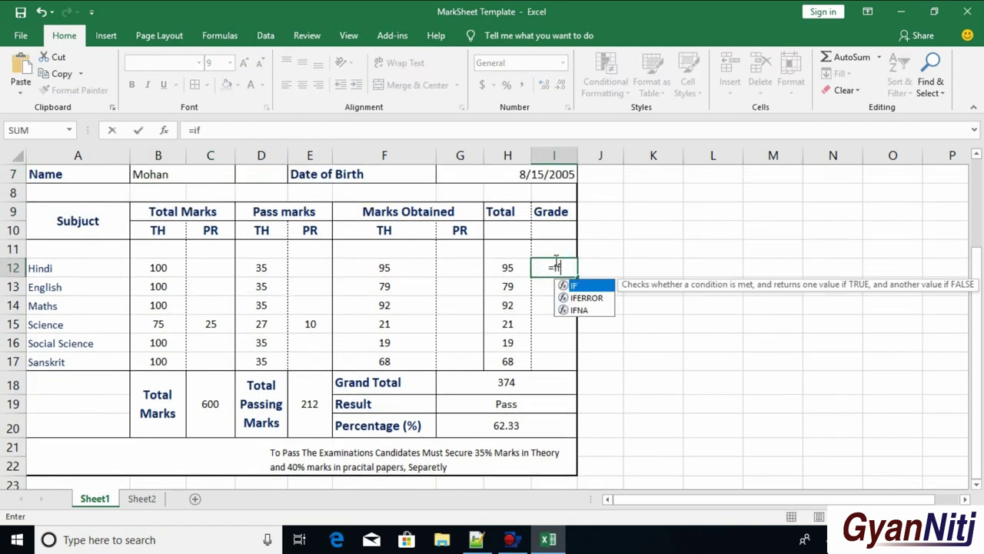
{"action": "type", "text": "("}
{"action": "left_click", "coordinate": [507, 265]}
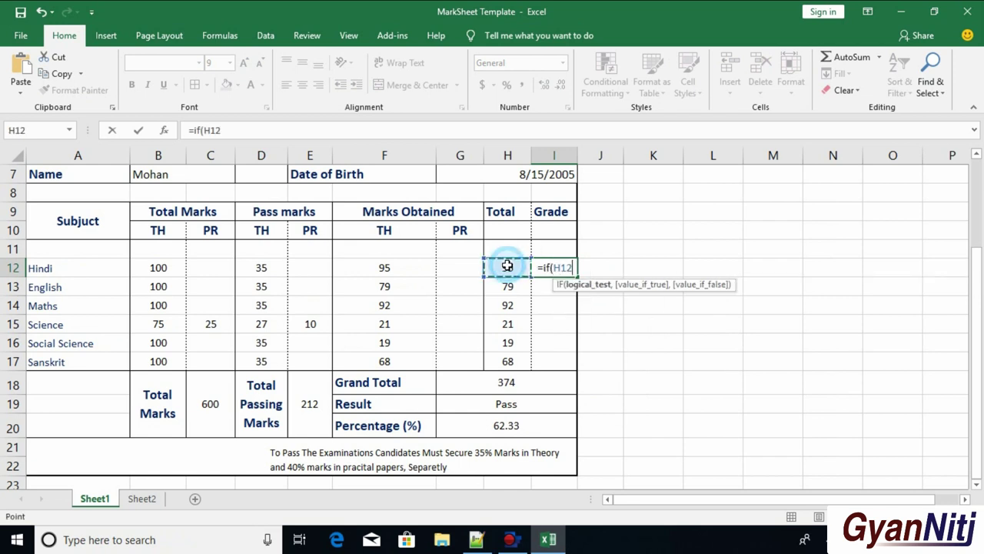
{"action": "type", "text": "<"}
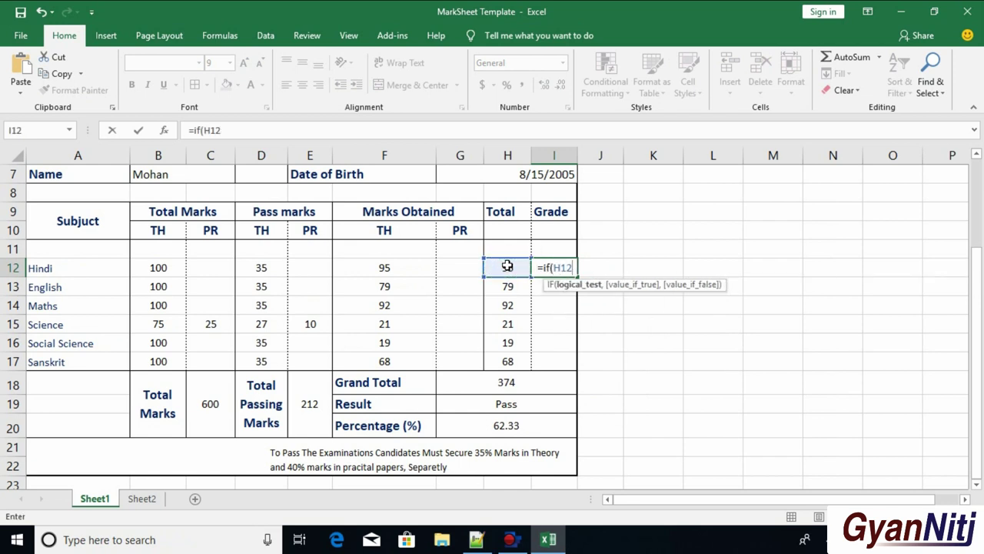
{"action": "type", "text": "="}
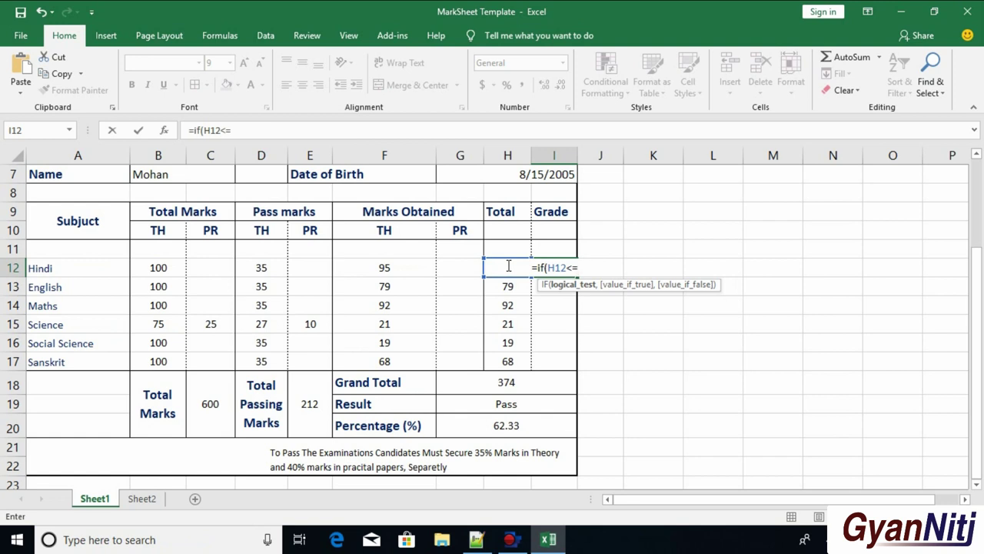
{"action": "type", "text": "29"}
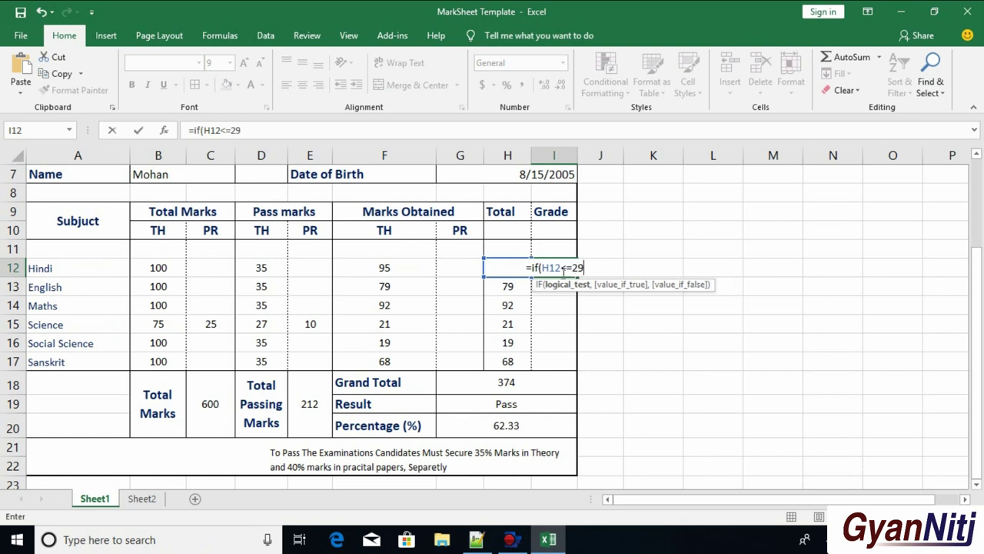
{"action": "type", "text": ",\""}
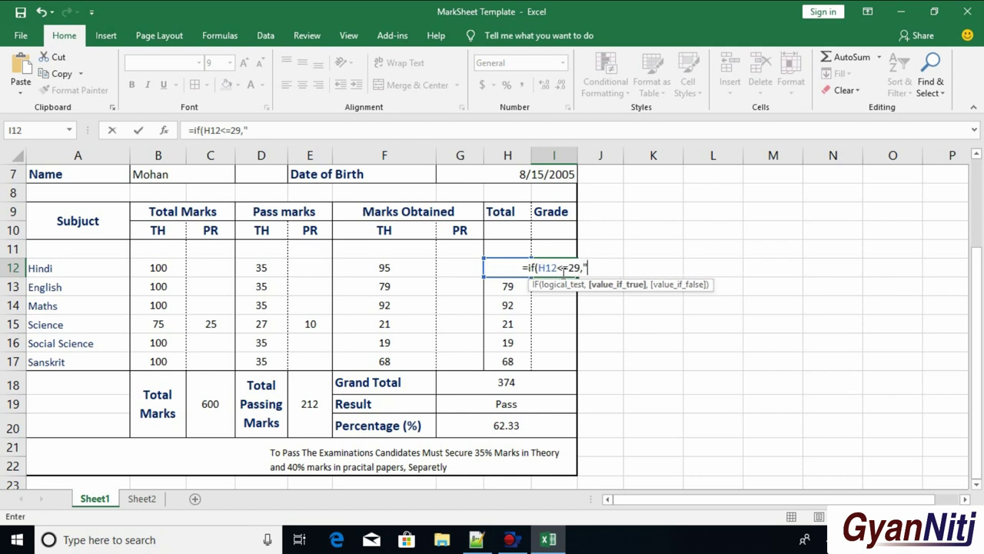
{"action": "type", "text": "F\","}
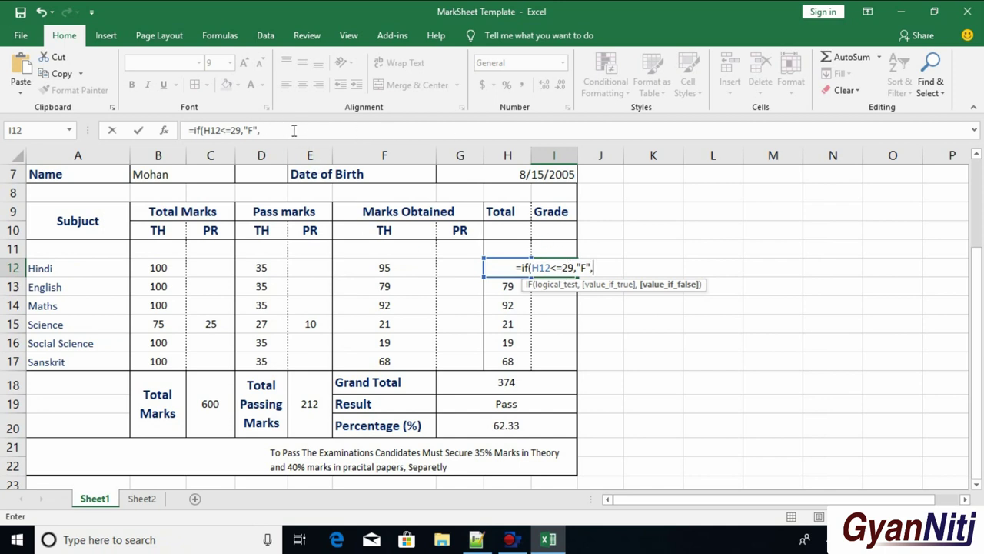
{"action": "left_click_drag", "start_coordinate": [261, 130], "coordinate": [205, 129]}
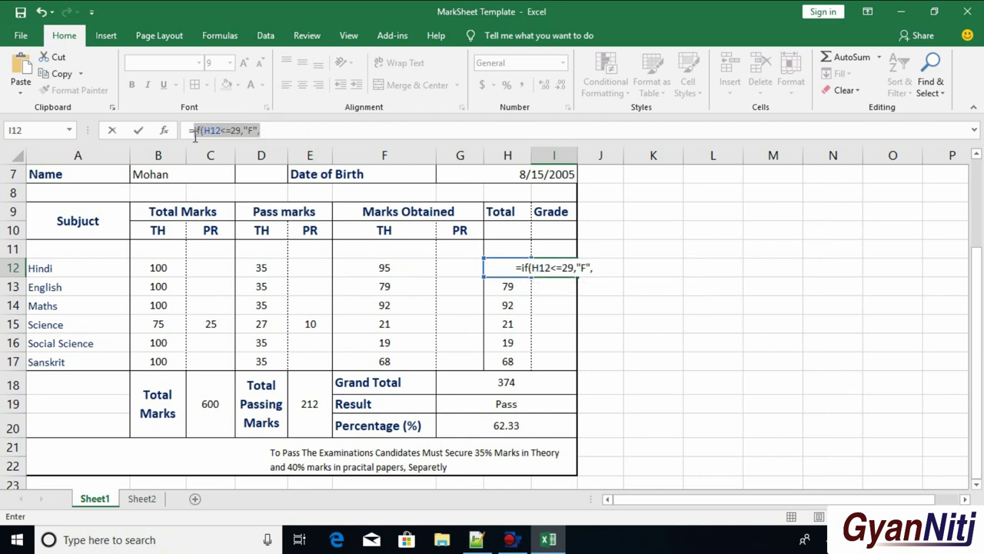
Step: Copy the IF condition and add a nested branch returning E for totals up to 39
{"action": "right_click", "coordinate": [249, 131]}
{"action": "left_click", "coordinate": [285, 152]}
{"action": "left_click", "coordinate": [285, 131]}
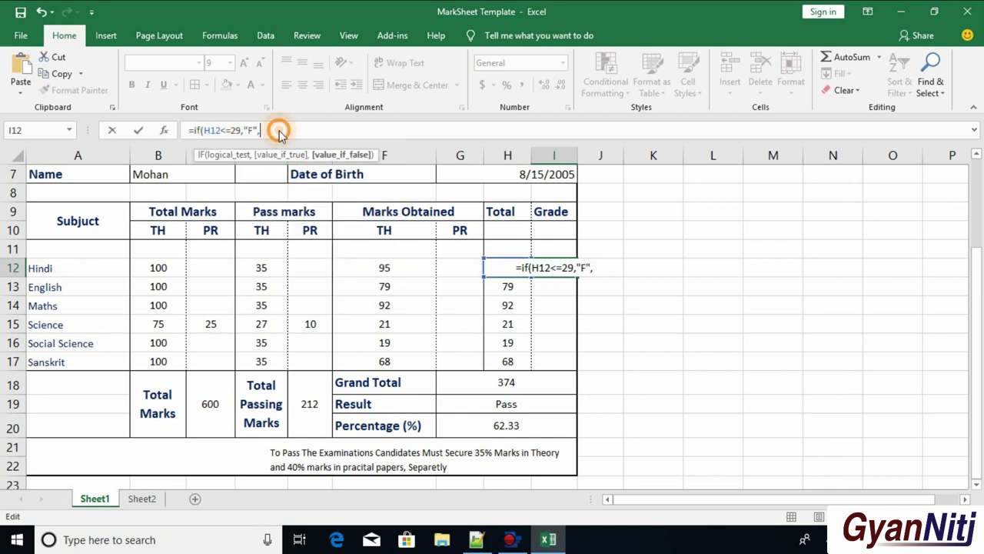
{"action": "right_click", "coordinate": [280, 131]}
{"action": "left_click", "coordinate": [311, 193]}
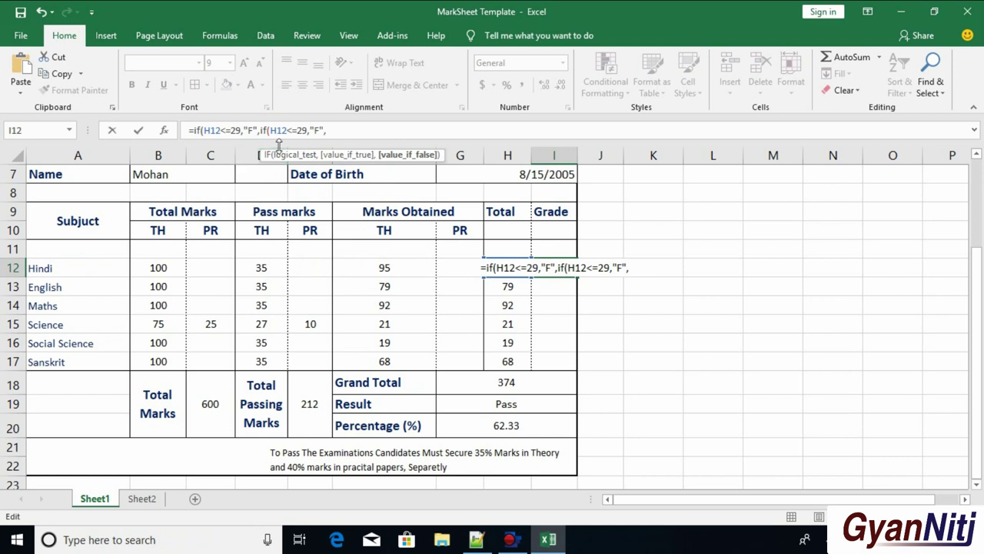
{"action": "left_click", "coordinate": [299, 131]}
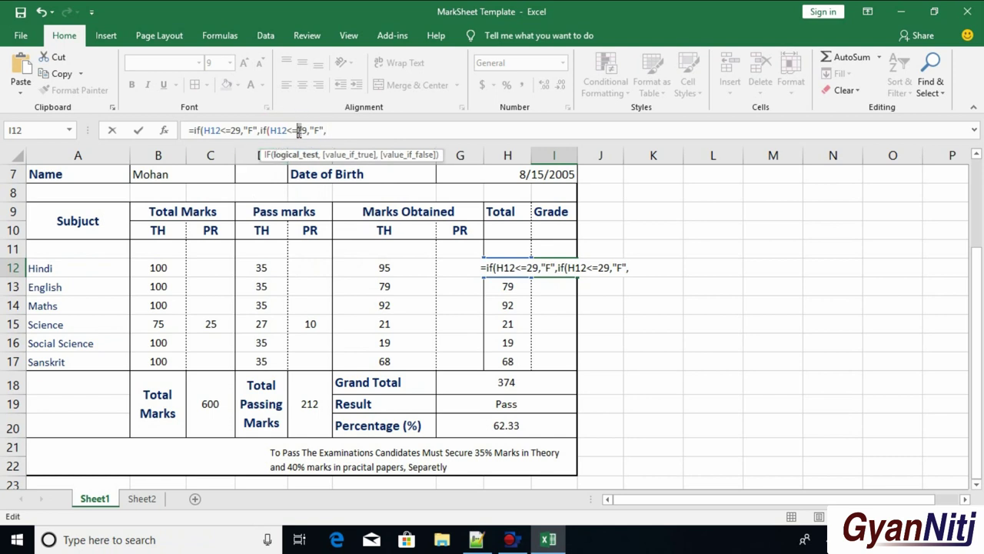
{"action": "type", "text": "39,\""}
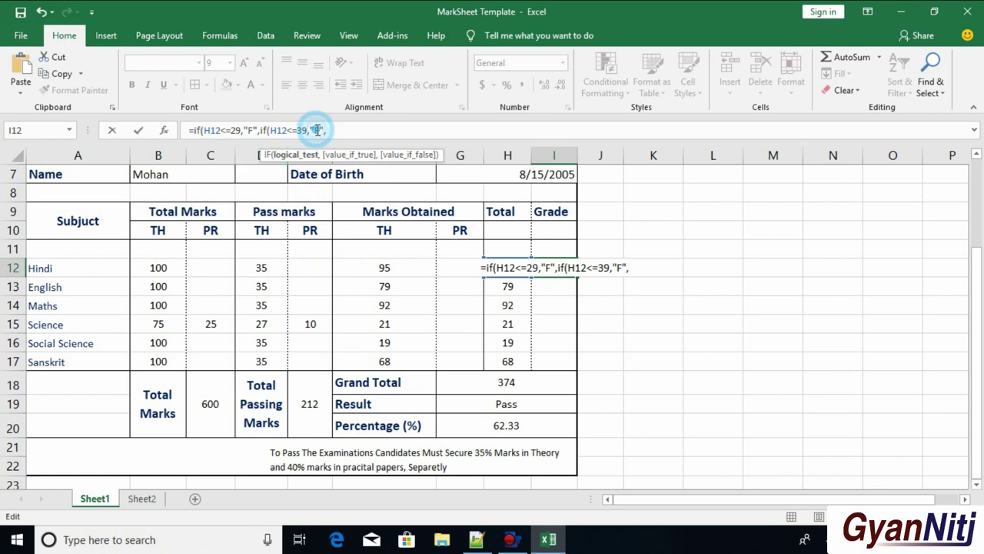
{"action": "type", "text": "E"}
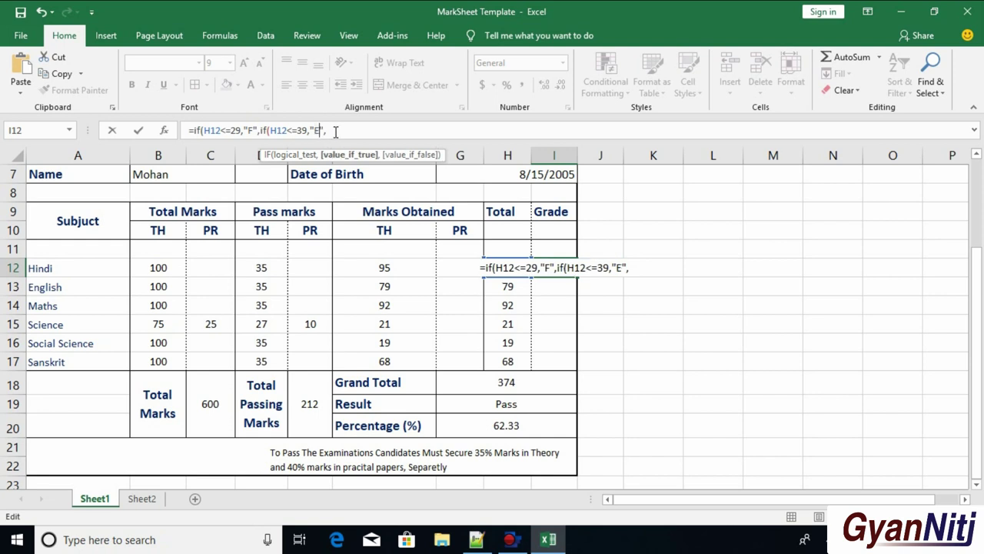
Step: Add a nested branch returning D for totals up to 49 and append another IF copy
{"action": "right_click", "coordinate": [336, 133]}
{"action": "left_click", "coordinate": [365, 195]}
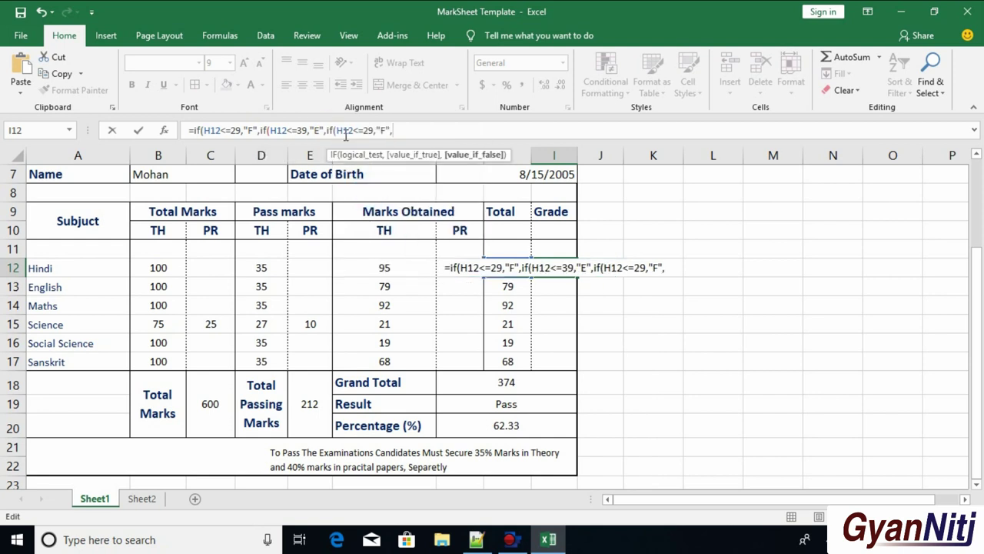
{"action": "double_click", "coordinate": [382, 131]}
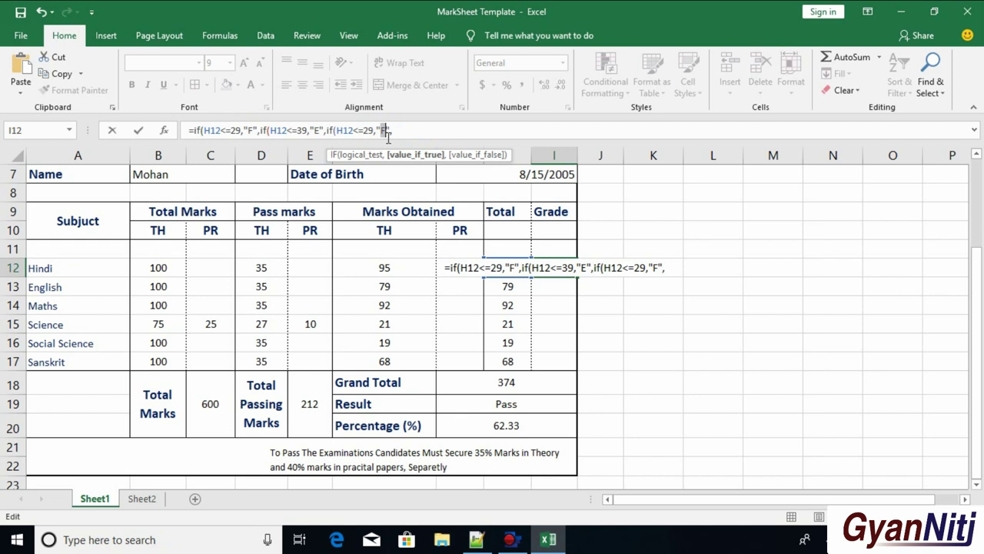
{"action": "type", "text": "D"}
{"action": "left_click", "coordinate": [367, 131]}
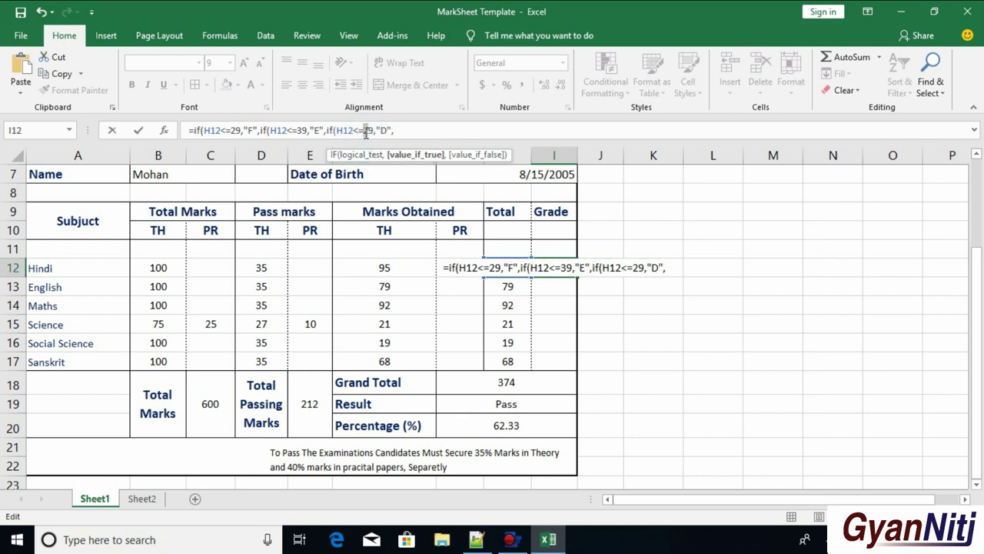
{"action": "key", "text": "BackSpace"}
{"action": "type", "text": "4"}
{"action": "right_click", "coordinate": [412, 131]}
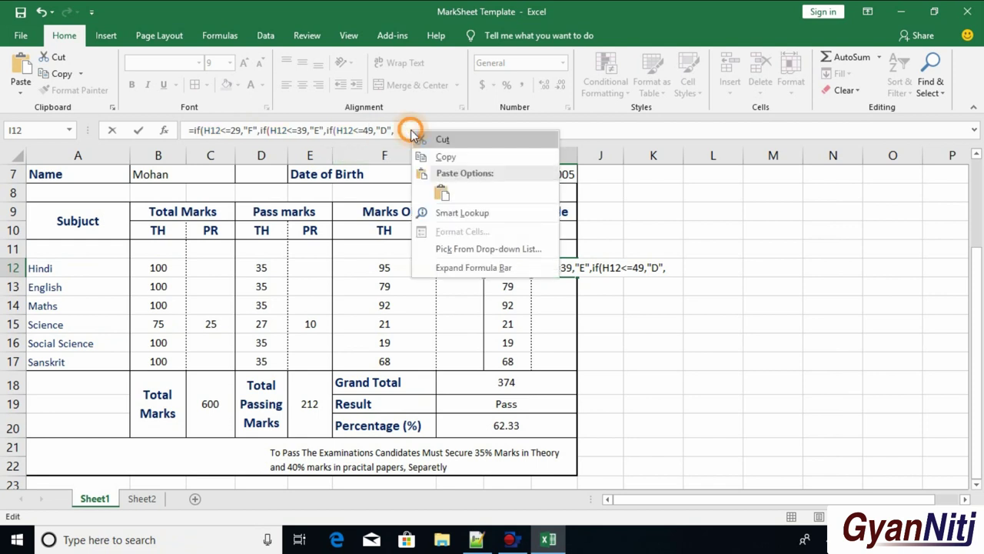
{"action": "left_click", "coordinate": [442, 189]}
Step: Make the fourth nested branch return C for totals up to 59
{"action": "double_click", "coordinate": [452, 131]}
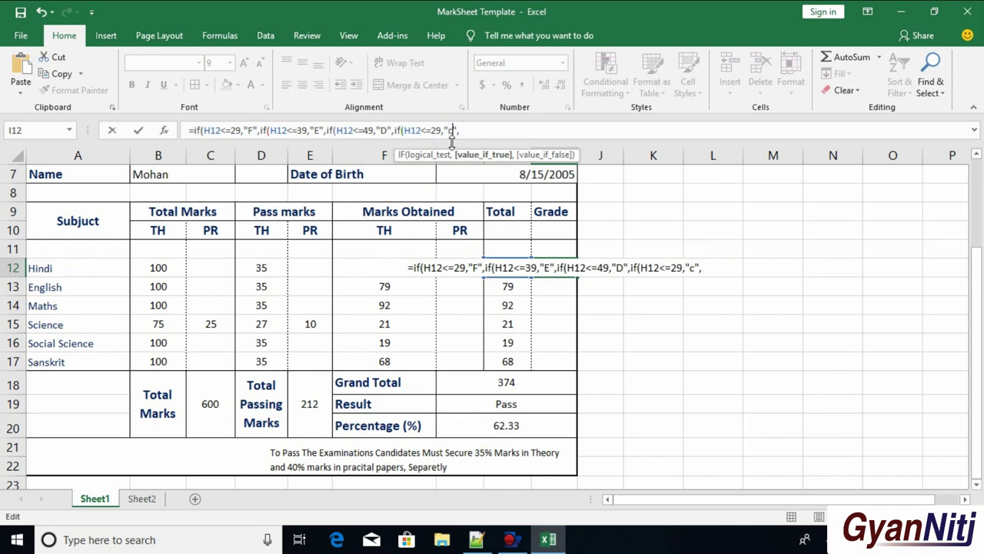
{"action": "key", "text": "BackSpace"}
{"action": "type", "text": "C"}
{"action": "double_click", "coordinate": [434, 131]}
{"action": "type", "text": "59"}
Step: Append a nested branch returning B for totals up to 69
{"action": "left_click", "coordinate": [486, 127]}
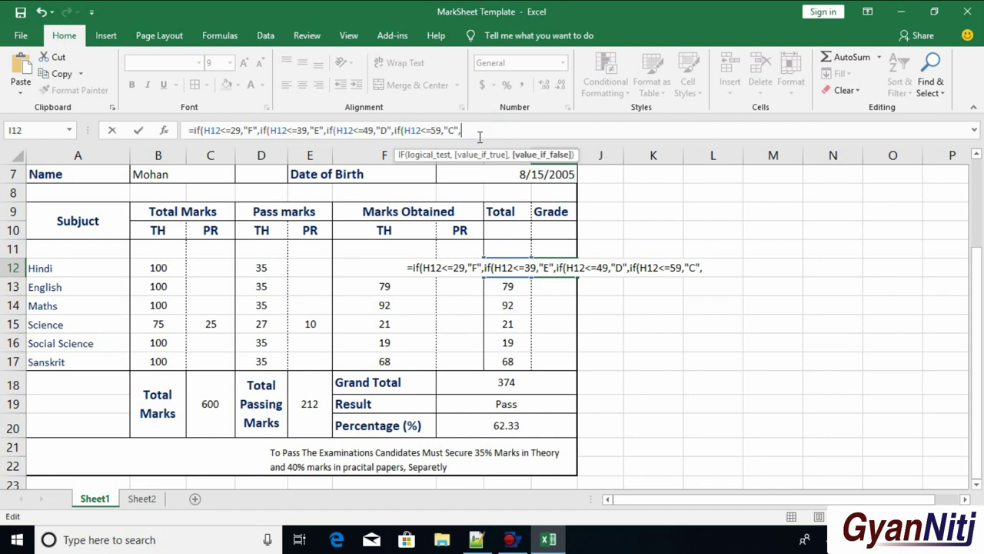
{"action": "key", "text": "ctrl+v"}
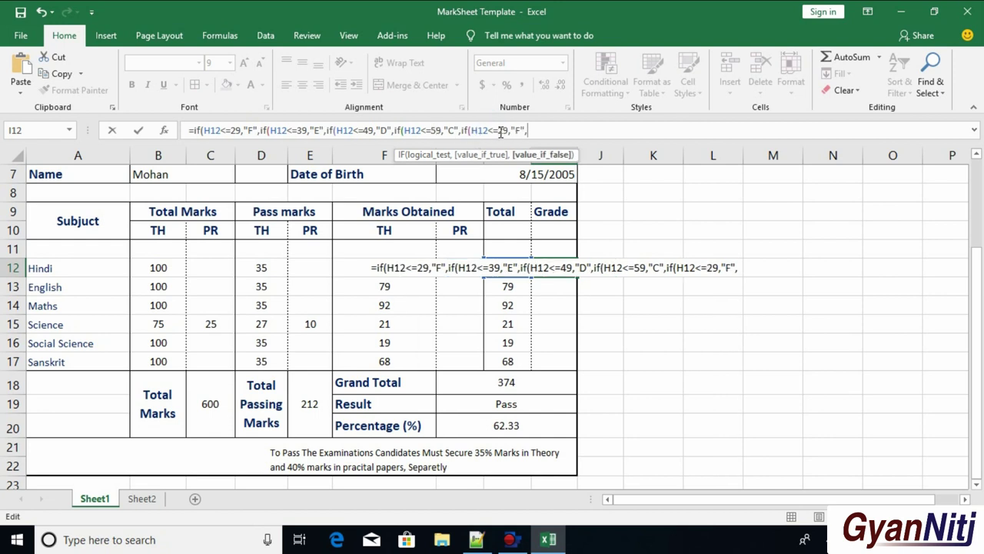
{"action": "left_click", "coordinate": [505, 134]}
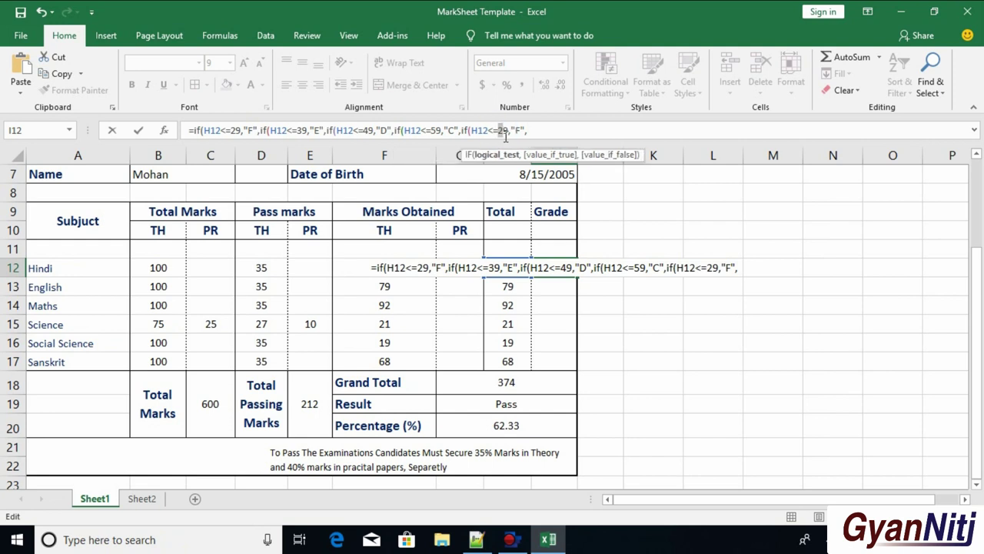
{"action": "type", "text": "6"}
{"action": "double_click", "coordinate": [519, 130]}
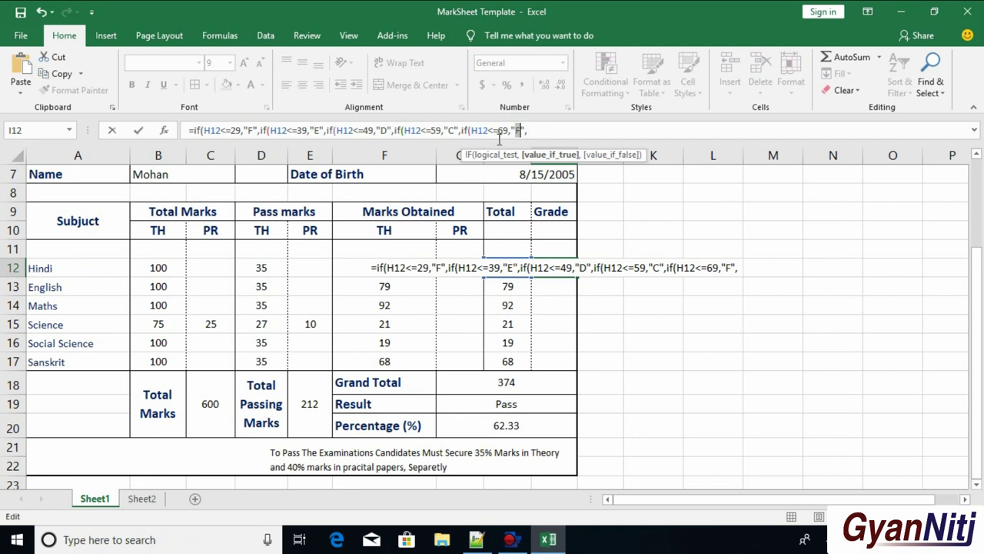
{"action": "key", "text": "BackSpace"}
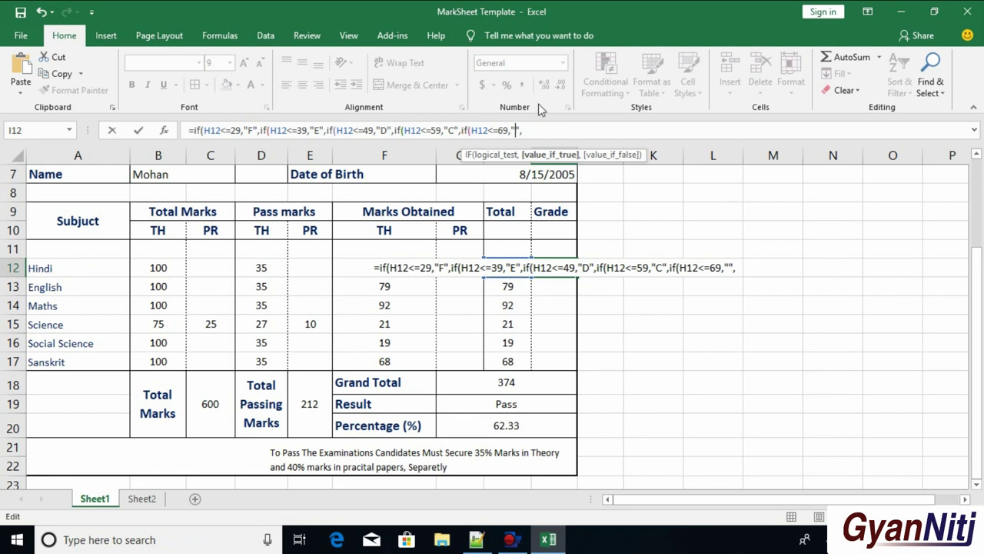
{"action": "type", "text": "B"}
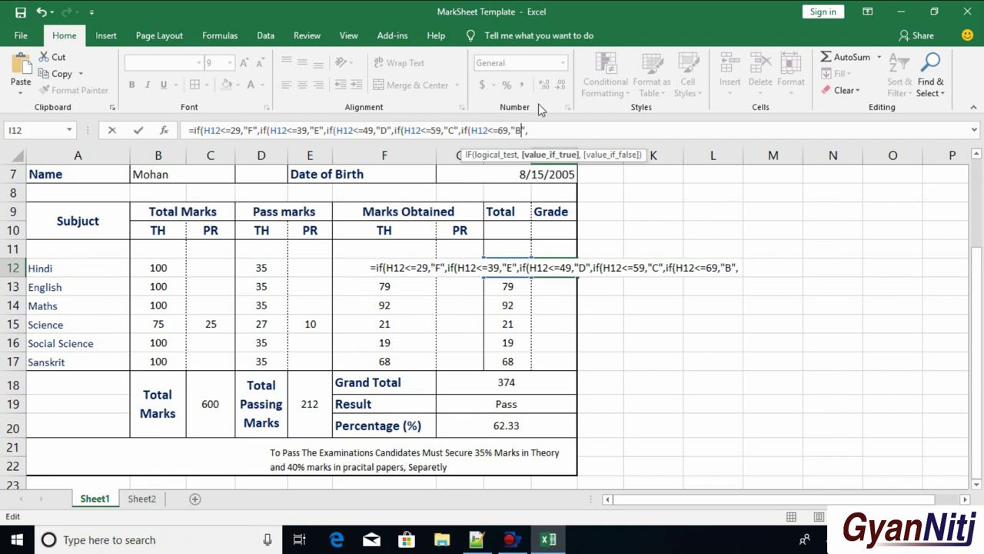
Step: Append a nested branch returning B+ for totals up to 79
{"action": "left_click", "coordinate": [545, 131]}
{"action": "type", "text": "if(H12<=29,\"F\","}
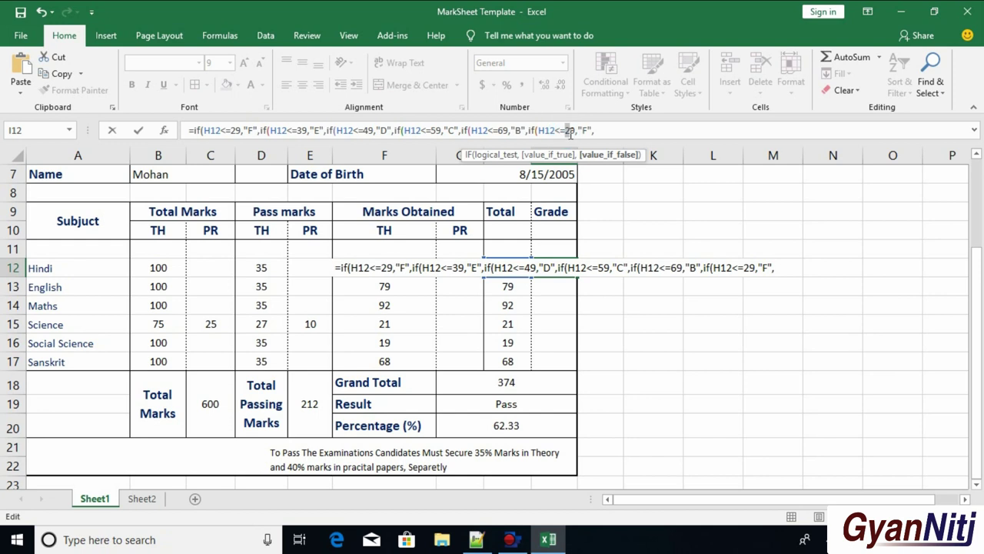
{"action": "double_click", "coordinate": [570, 131]}
{"action": "type", "text": "79"}
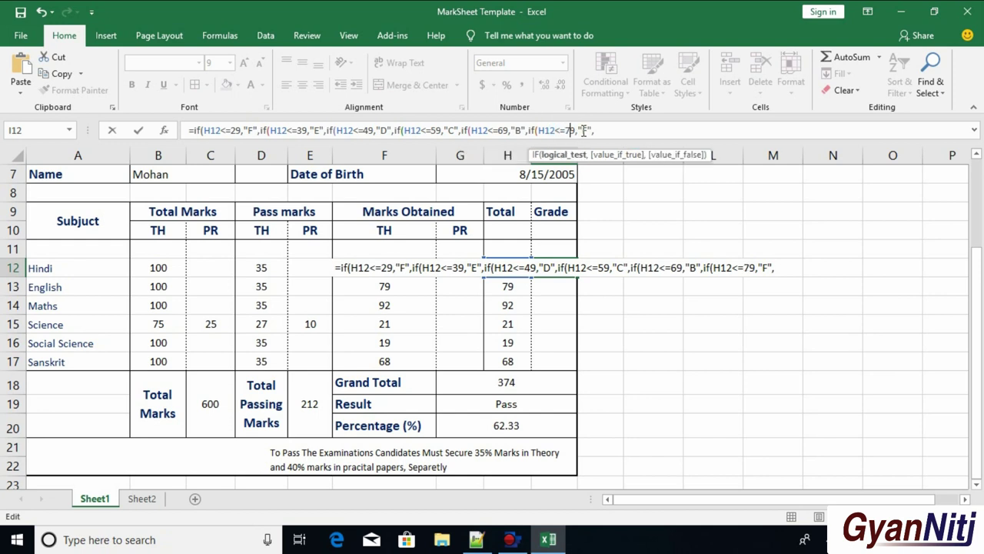
{"action": "double_click", "coordinate": [585, 130]}
{"action": "type", "text": "B"}
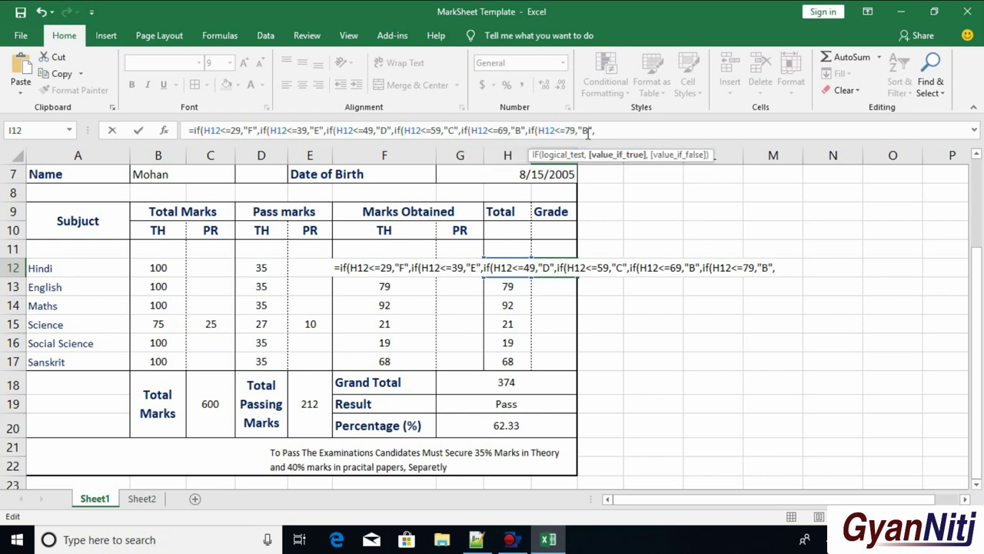
{"action": "type", "text": "+"}
Step: Append a branch returning A for totals up to 89, then copy and paste that condition
{"action": "left_click", "coordinate": [606, 130]}
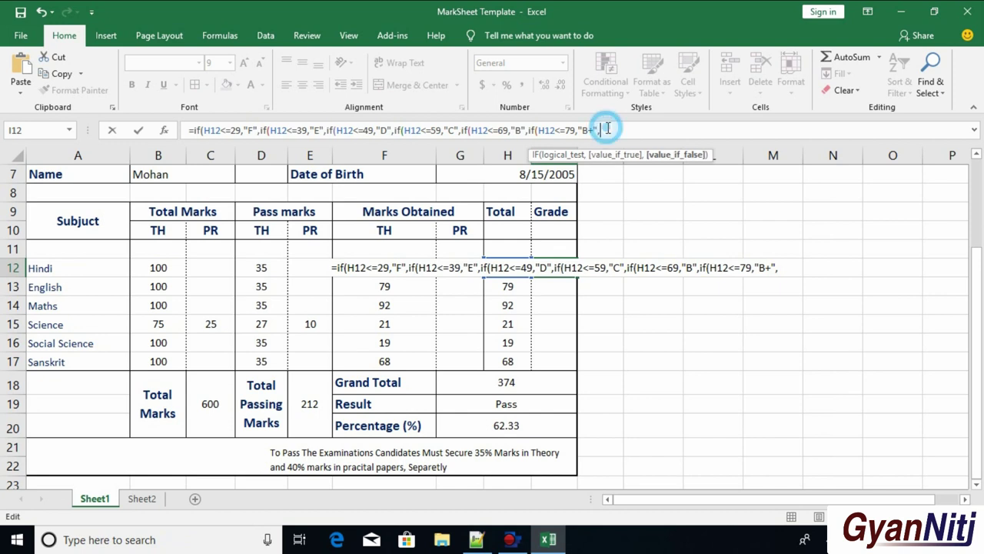
{"action": "type", "text": "if(H12<=29,\"F\","}
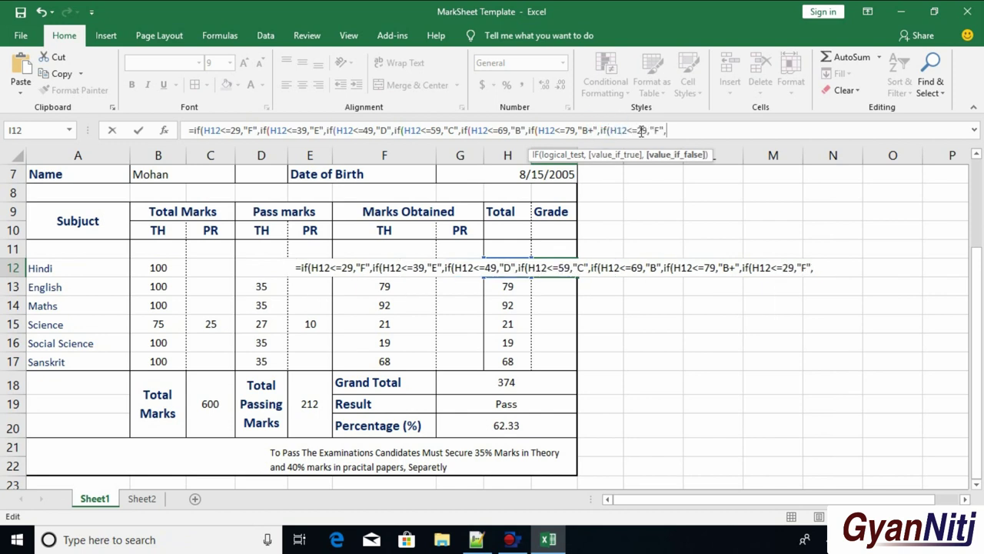
{"action": "double_click", "coordinate": [642, 131]}
{"action": "type", "text": "8"}
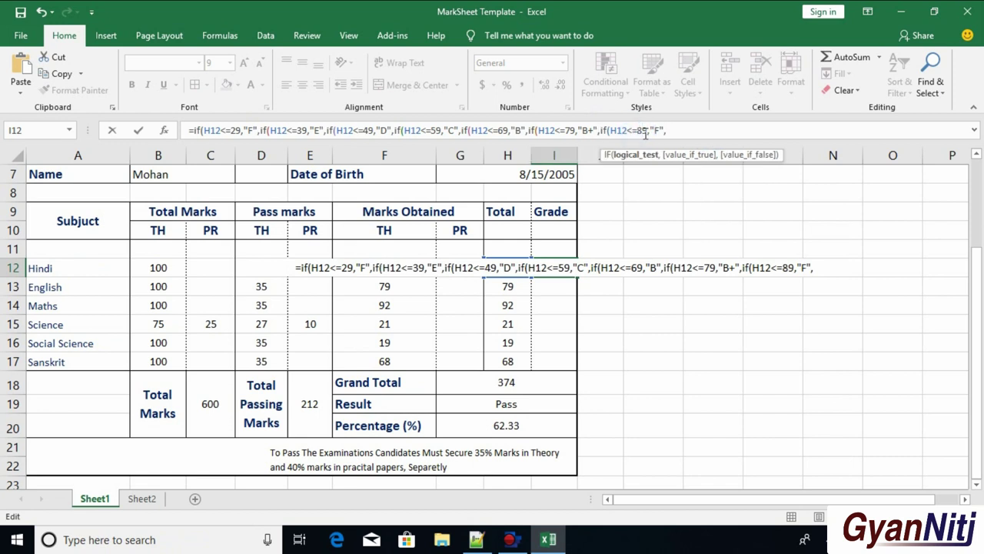
{"action": "double_click", "coordinate": [659, 130]}
{"action": "type", "text": "A"}
{"action": "left_click", "coordinate": [673, 130]}
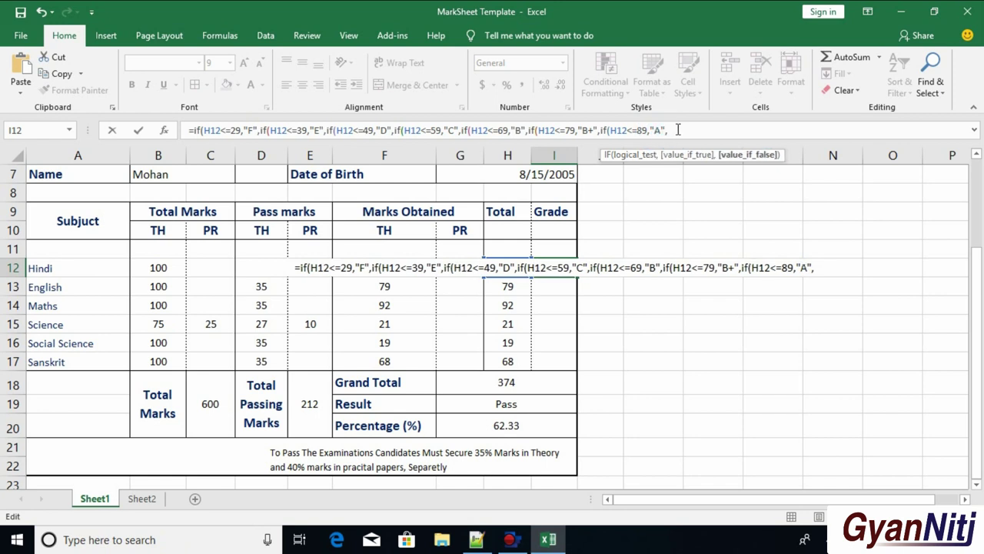
{"action": "right_click", "coordinate": [678, 130]}
{"action": "key", "text": "Escape"}
{"action": "left_click_drag", "start_coordinate": [601, 130], "coordinate": [669, 130]}
{"action": "right_click", "coordinate": [610, 131]}
{"action": "left_click", "coordinate": [634, 159]}
{"action": "left_click", "coordinate": [681, 131]}
{"action": "key", "text": "ctrl+v"}
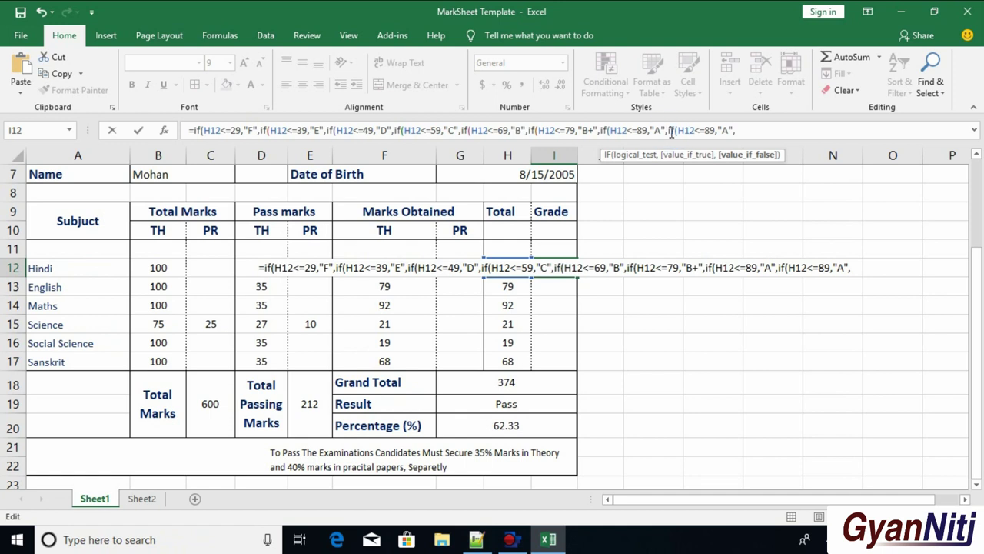
Step: Finish with an A++ branch up to 99, drop the trailing comma and close all parentheses
{"action": "double_click", "coordinate": [709, 132]}
{"action": "type", "text": "99"}
{"action": "left_click", "coordinate": [729, 131]}
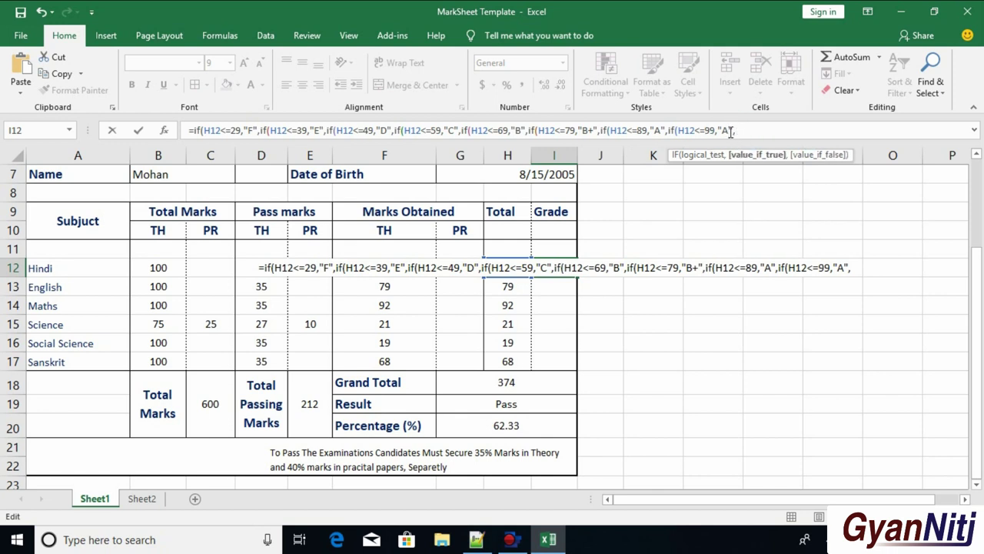
{"action": "type", "text": "++"}
{"action": "left_click", "coordinate": [759, 131]}
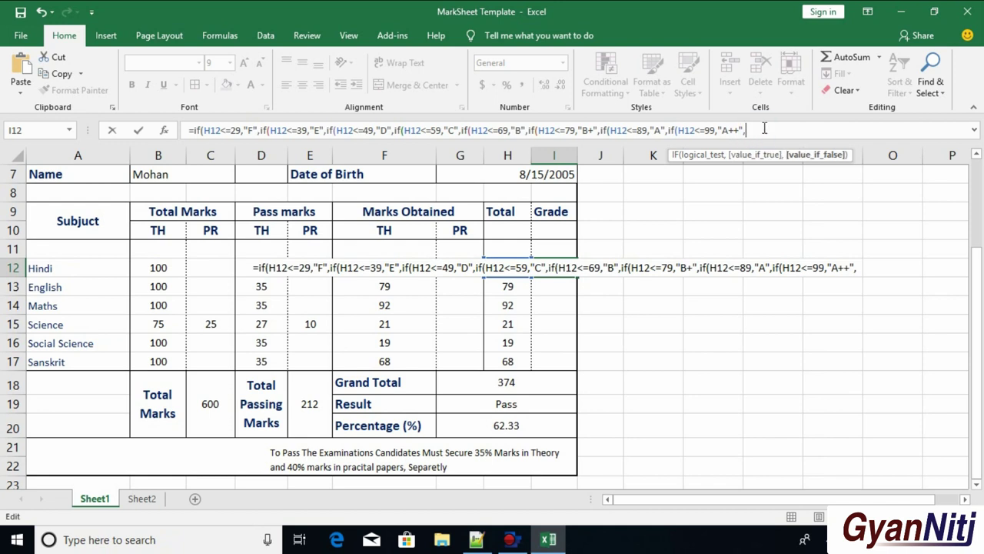
{"action": "key", "text": "BackSpace"}
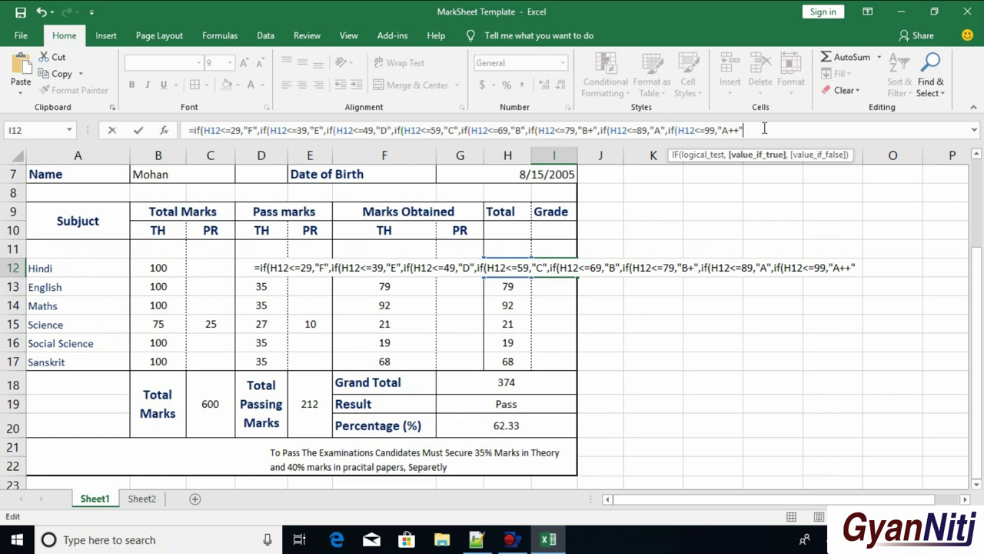
{"action": "type", "text": ")))))"}
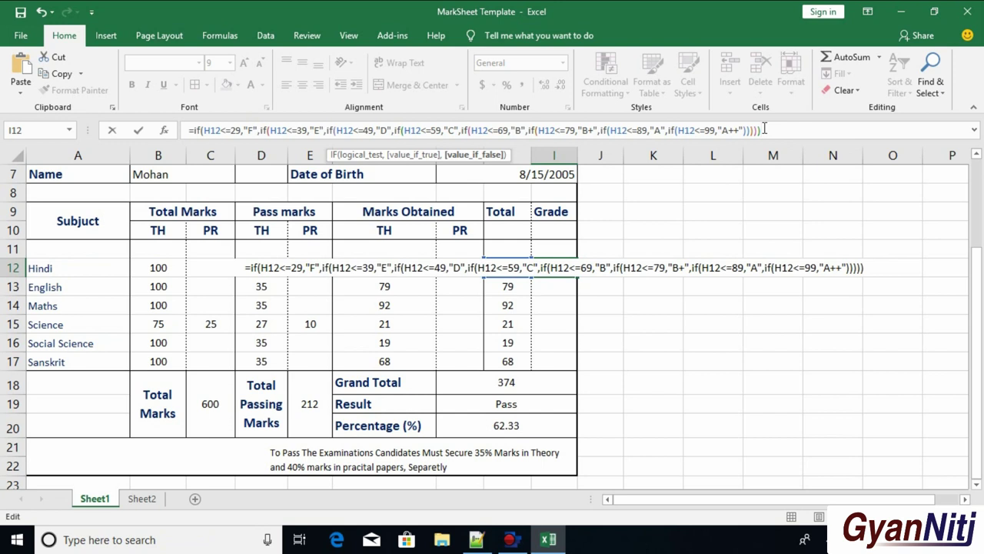
{"action": "type", "text": "))"}
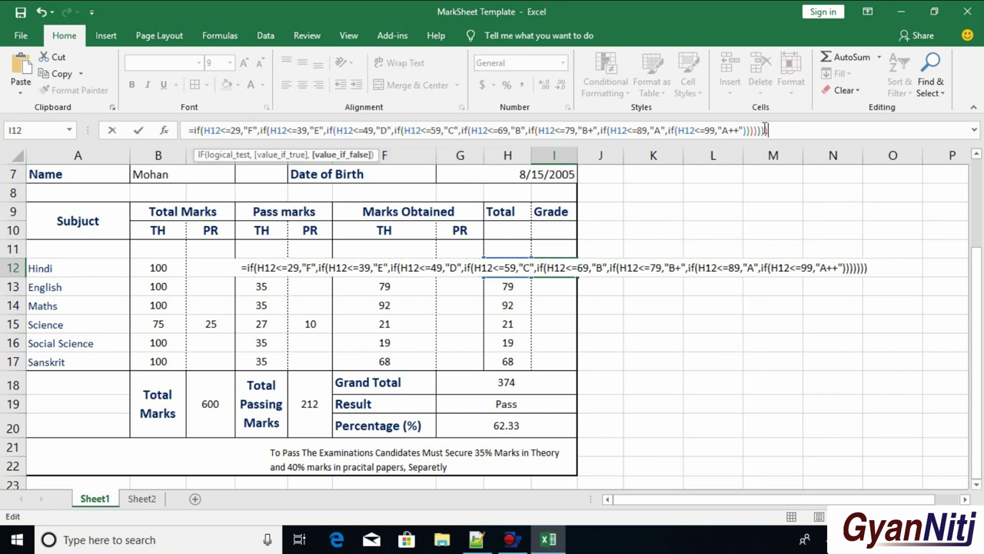
{"action": "type", "text": ")"}
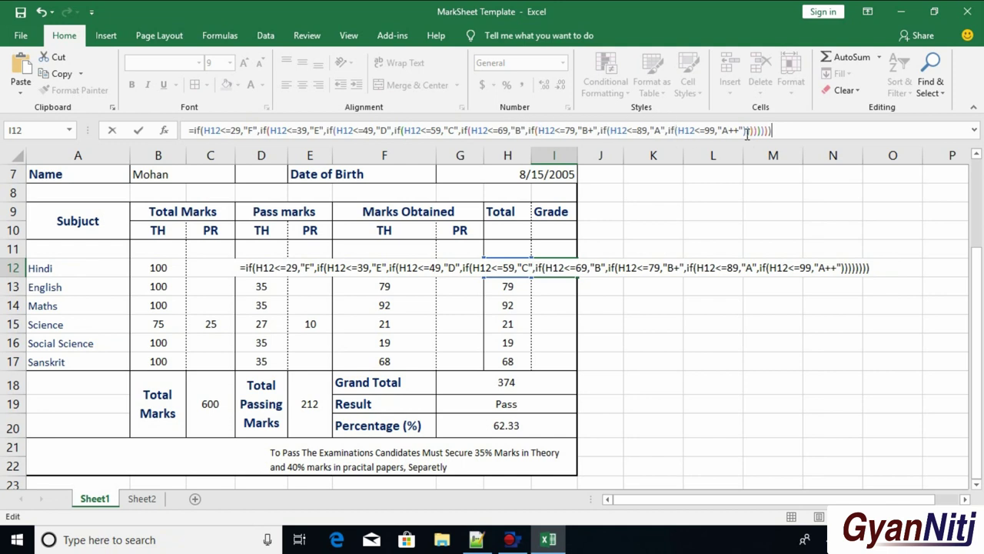
{"action": "left_click_drag", "start_coordinate": [744, 133], "coordinate": [760, 130]}
{"action": "left_click", "coordinate": [776, 131]}
Step: Commit the Hindi grade formula and fill it down I12:I17, giving A++, B+, A++, F, F, B
{"action": "key", "text": "Return"}
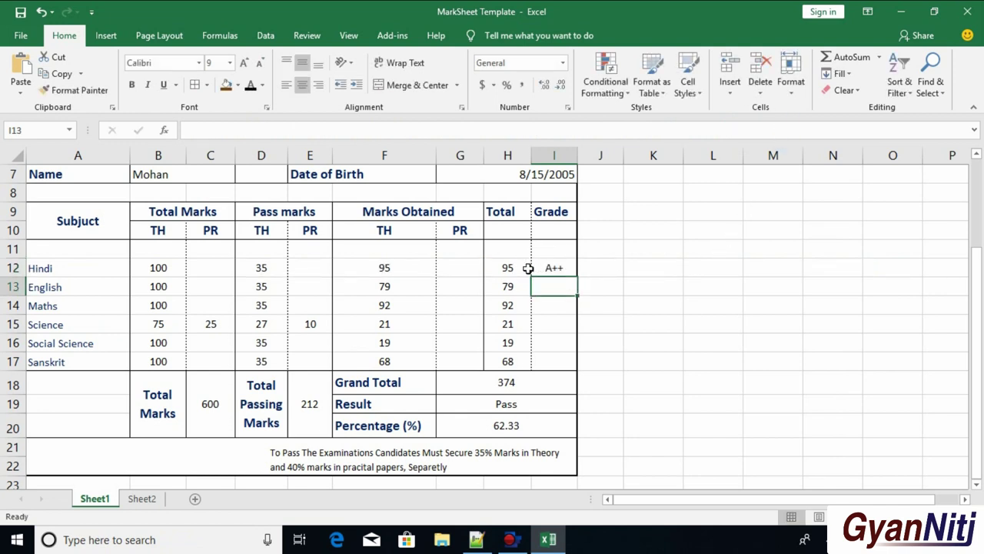
{"action": "left_click", "coordinate": [523, 268]}
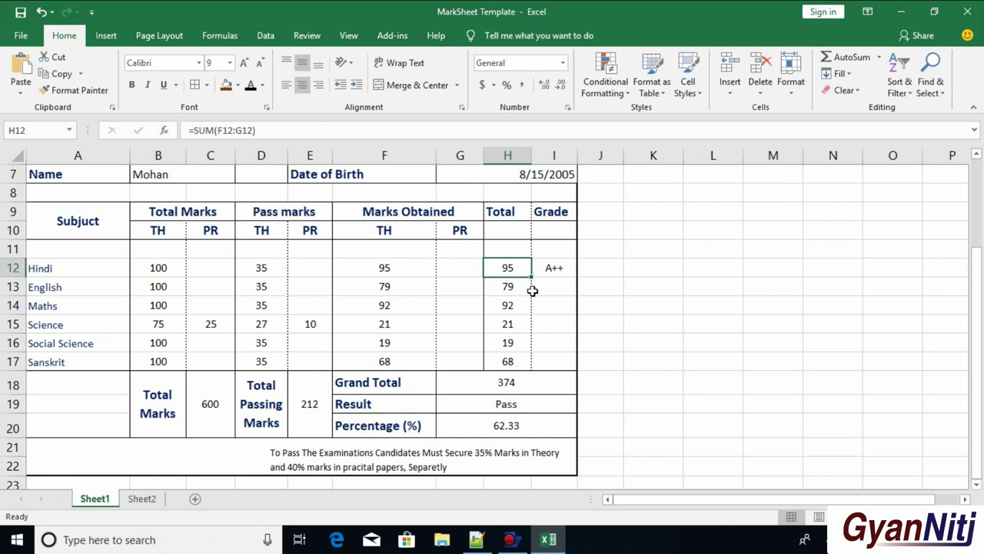
{"action": "left_click", "coordinate": [561, 266]}
{"action": "left_click_drag", "start_coordinate": [577, 276], "coordinate": [575, 366]}
{"action": "left_click", "coordinate": [622, 305]}
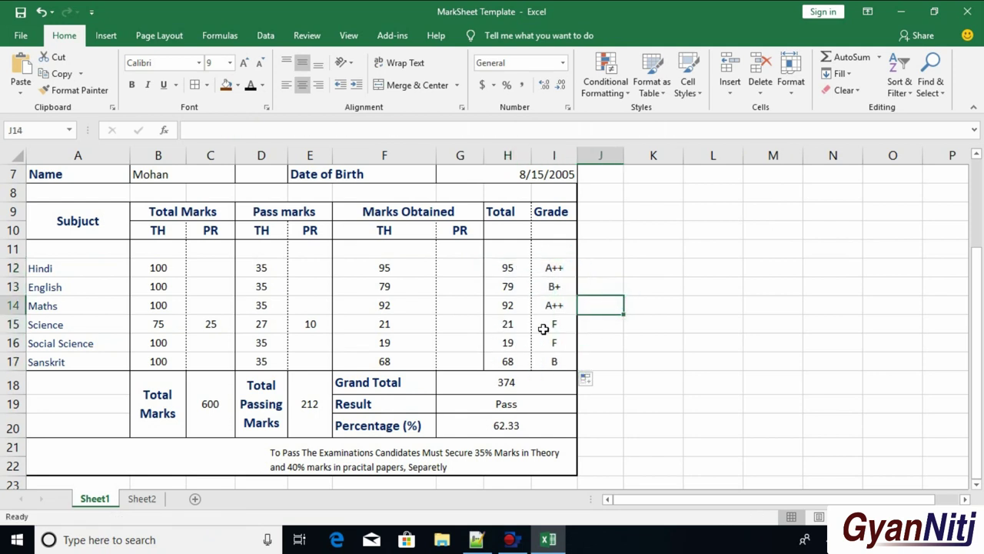
{"action": "left_click", "coordinate": [509, 403]}
Step: Clear the Result label and Pass value from F19:H19
{"action": "left_click", "coordinate": [415, 403]}
{"action": "left_click_drag", "start_coordinate": [479, 403], "coordinate": [482, 404]}
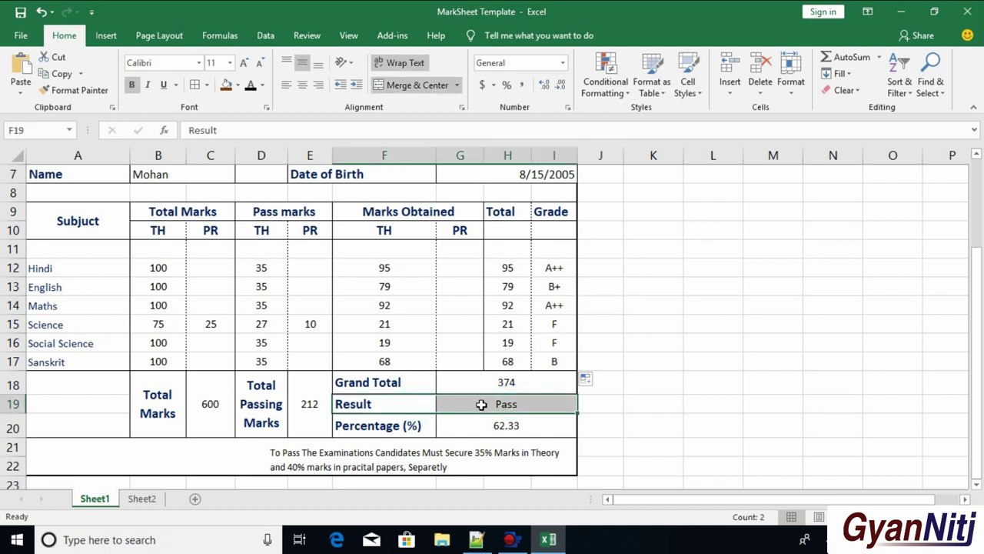
{"action": "left_click", "coordinate": [528, 406]}
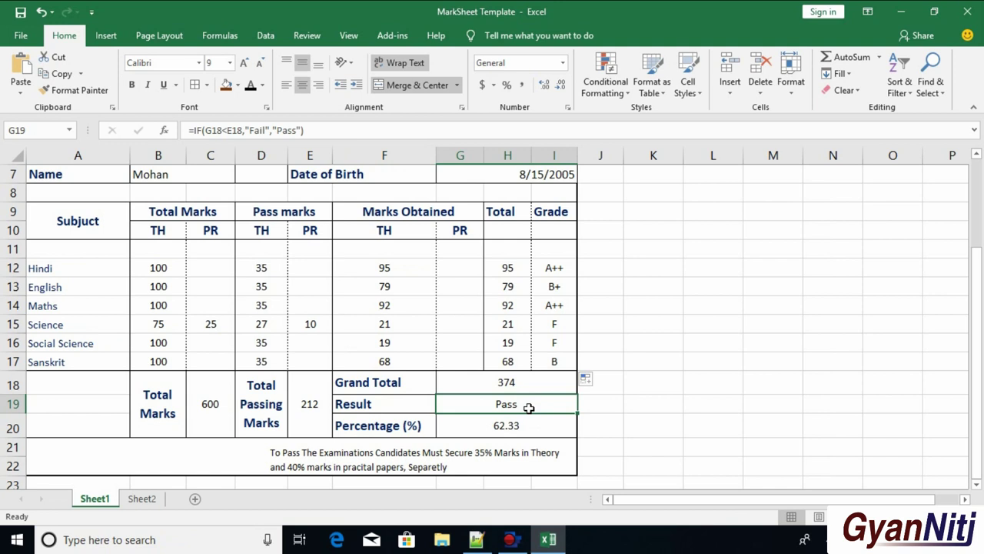
{"action": "left_click_drag", "start_coordinate": [405, 406], "coordinate": [487, 406]}
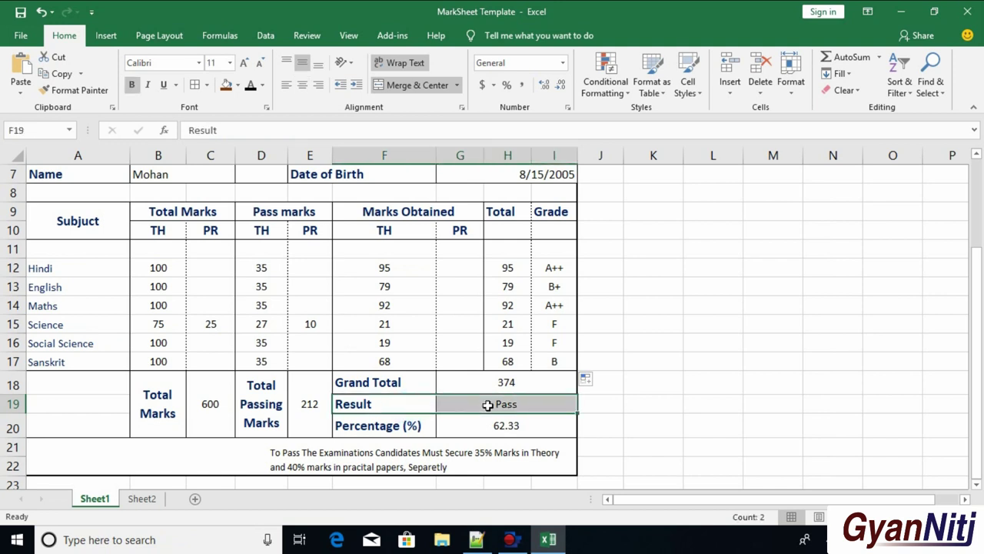
{"action": "key", "text": "Delete"}
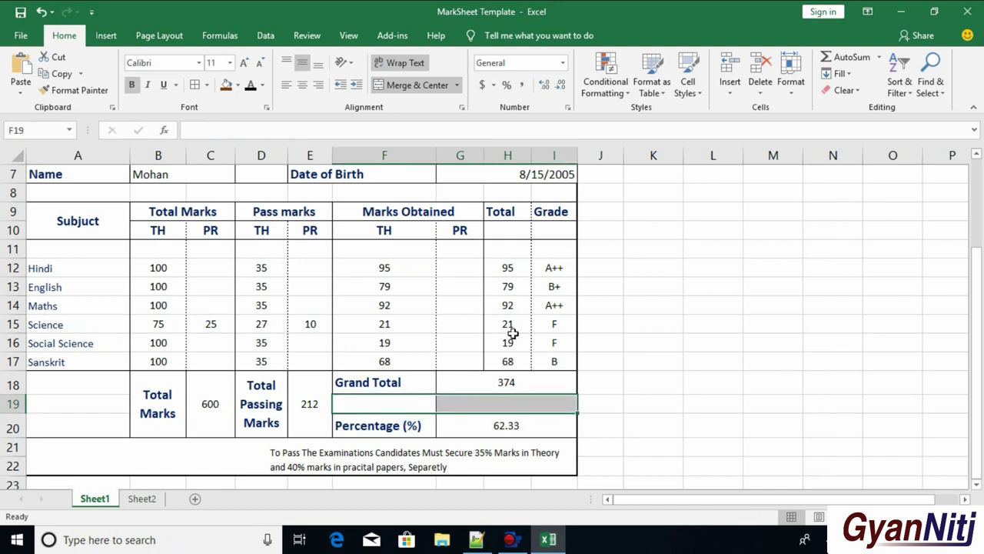
Step: Merge and centre Grand Total over F18:F19 and its 374 total over G18:I19
{"action": "left_click_drag", "start_coordinate": [398, 380], "coordinate": [475, 408]}
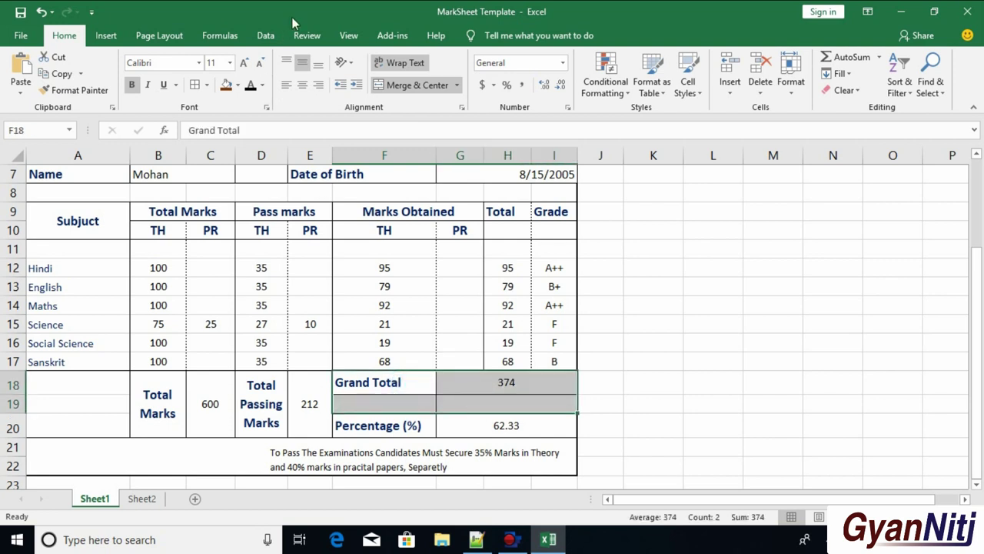
{"action": "left_click", "coordinate": [396, 86]}
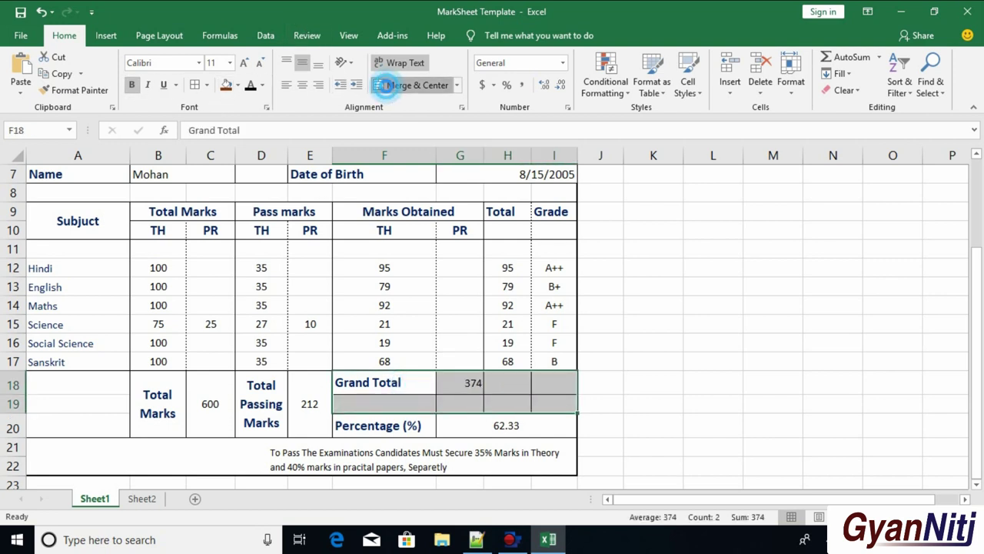
{"action": "left_click", "coordinate": [523, 324]}
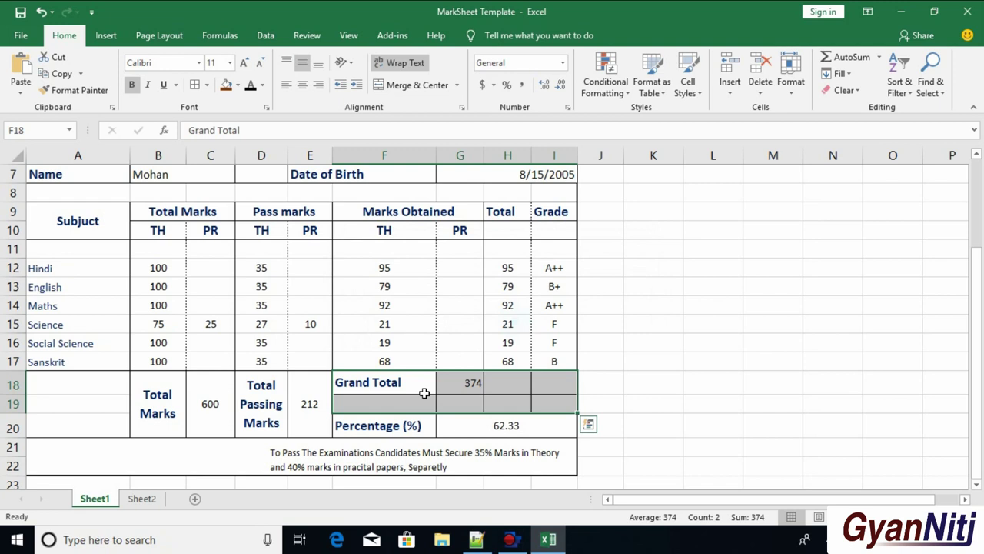
{"action": "left_click_drag", "start_coordinate": [402, 382], "coordinate": [402, 404]}
{"action": "left_click", "coordinate": [431, 84]}
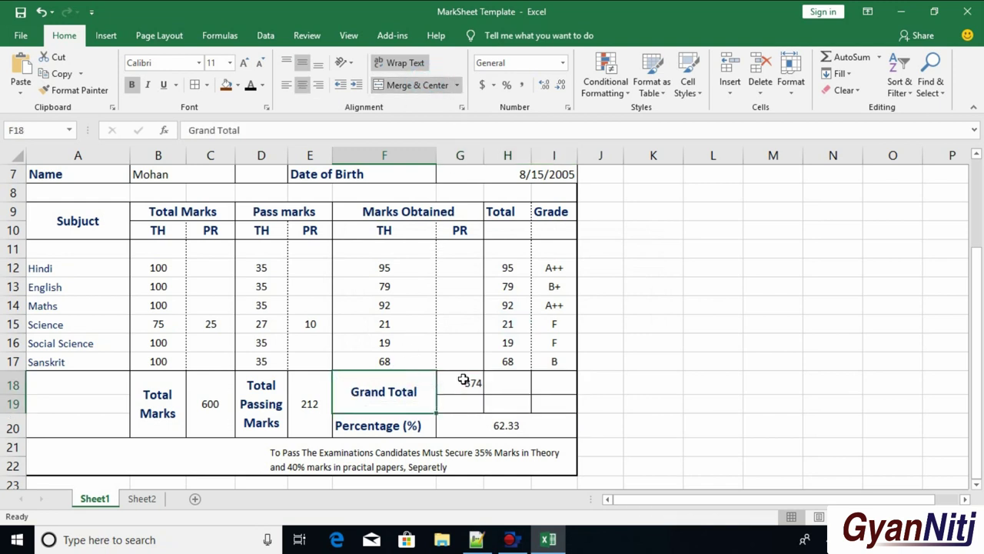
{"action": "left_click_drag", "start_coordinate": [465, 380], "coordinate": [538, 402]}
{"action": "left_click", "coordinate": [410, 86]}
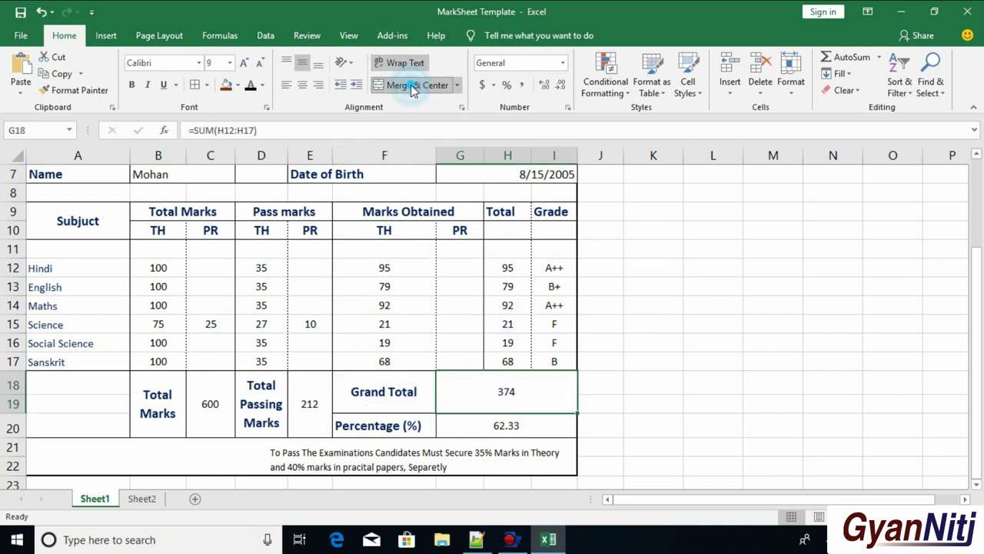
{"action": "left_click", "coordinate": [684, 301]}
{"action": "left_click", "coordinate": [557, 287]}
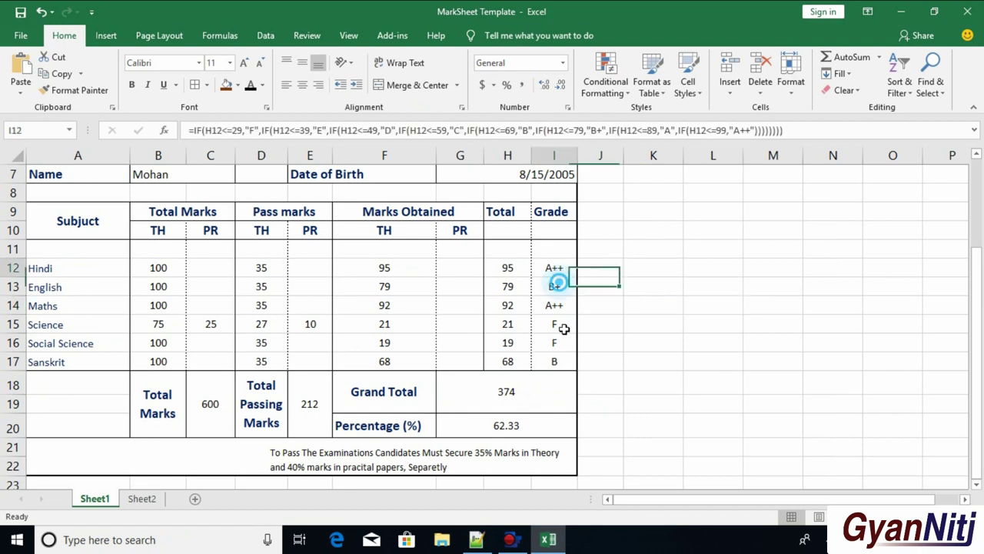
{"action": "left_click_drag", "start_coordinate": [554, 268], "coordinate": [450, 417]}
Step: Enter roll number 9, then 10, in B6 and review the refreshed marksheet
{"action": "left_click", "coordinate": [451, 423]}
{"action": "scroll", "coordinate": [401, 444], "scroll_direction": "down", "scroll_amount": 1}
{"action": "scroll", "coordinate": [401, 444], "scroll_direction": "up", "scroll_amount": 3}
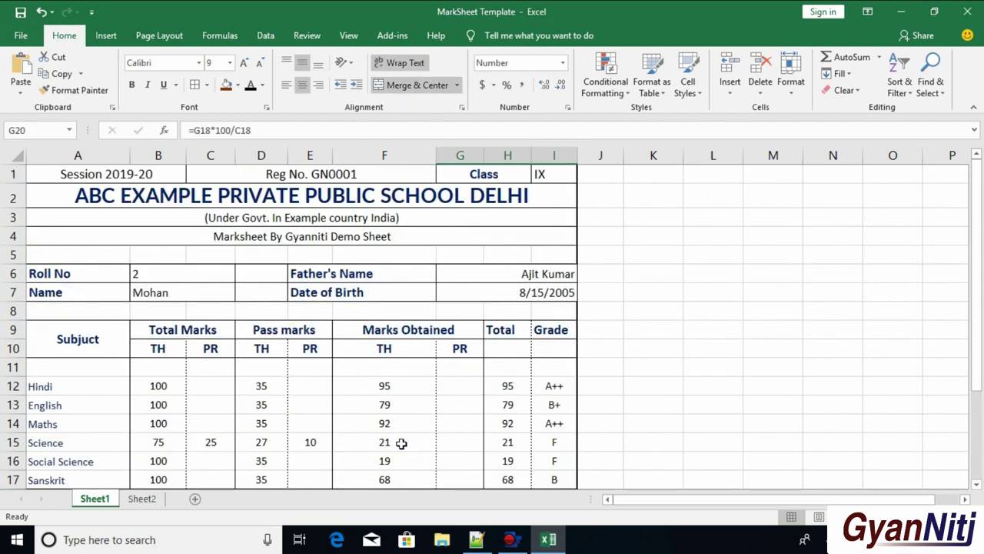
{"action": "left_click", "coordinate": [223, 270]}
{"action": "type", "text": "9"}
{"action": "key", "text": "Return"}
{"action": "scroll", "coordinate": [492, 292], "scroll_direction": "down", "scroll_amount": 1}
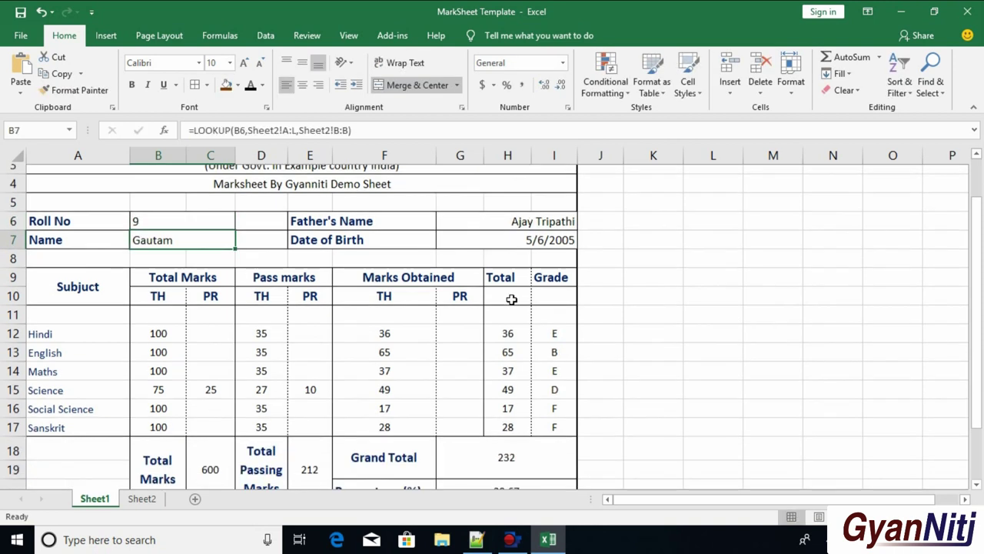
{"action": "scroll", "coordinate": [526, 256], "scroll_direction": "down", "scroll_amount": 1}
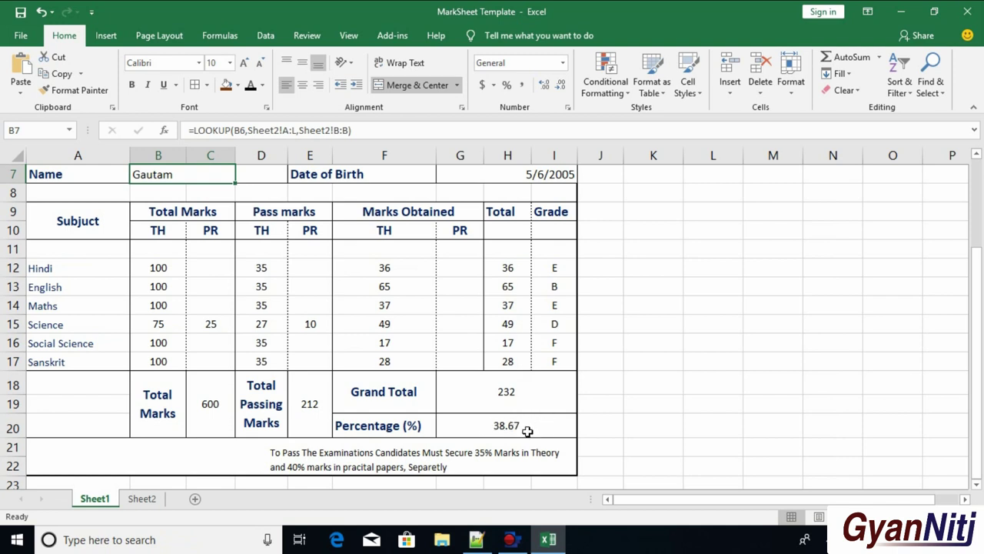
{"action": "scroll", "coordinate": [285, 320], "scroll_direction": "up", "scroll_amount": 1}
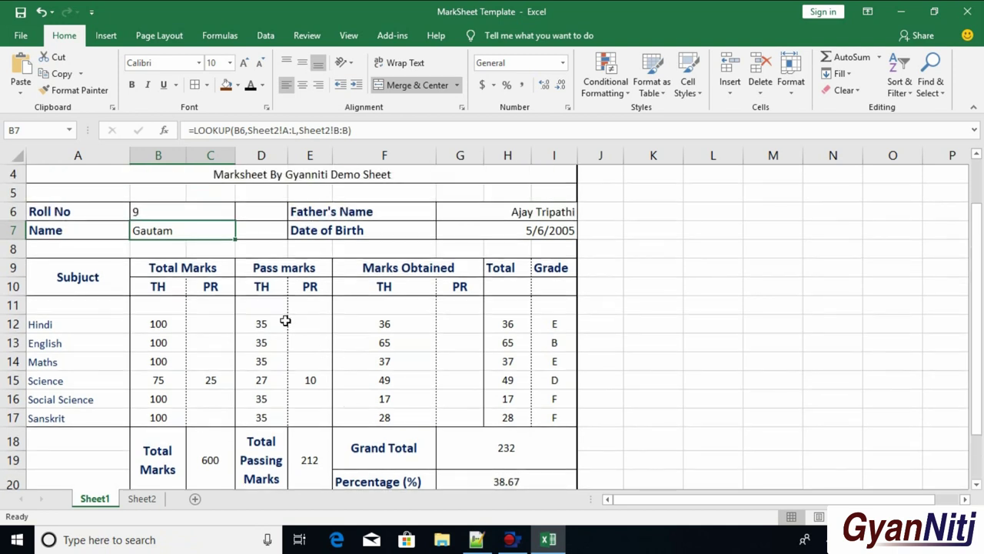
{"action": "left_click", "coordinate": [177, 215]}
{"action": "type", "text": "10"}
{"action": "key", "text": "Return"}
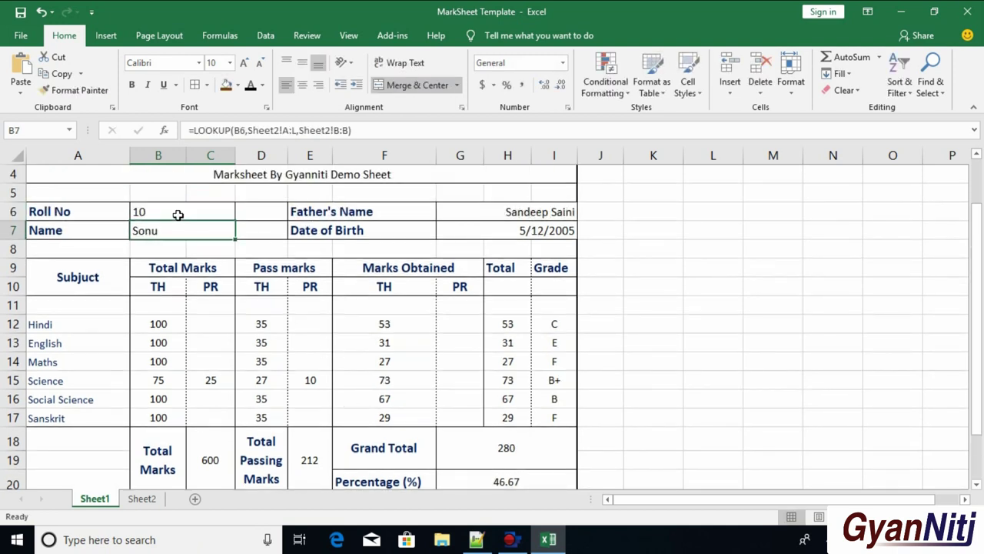
Step: Enter roll number 8, then 4, in B6; roll 4 totals 275 at 45.83%
{"action": "scroll", "coordinate": [475, 330], "scroll_direction": "down", "scroll_amount": 1}
{"action": "scroll", "coordinate": [491, 221], "scroll_direction": "up", "scroll_amount": 1}
{"action": "scroll", "coordinate": [536, 384], "scroll_direction": "down", "scroll_amount": 1}
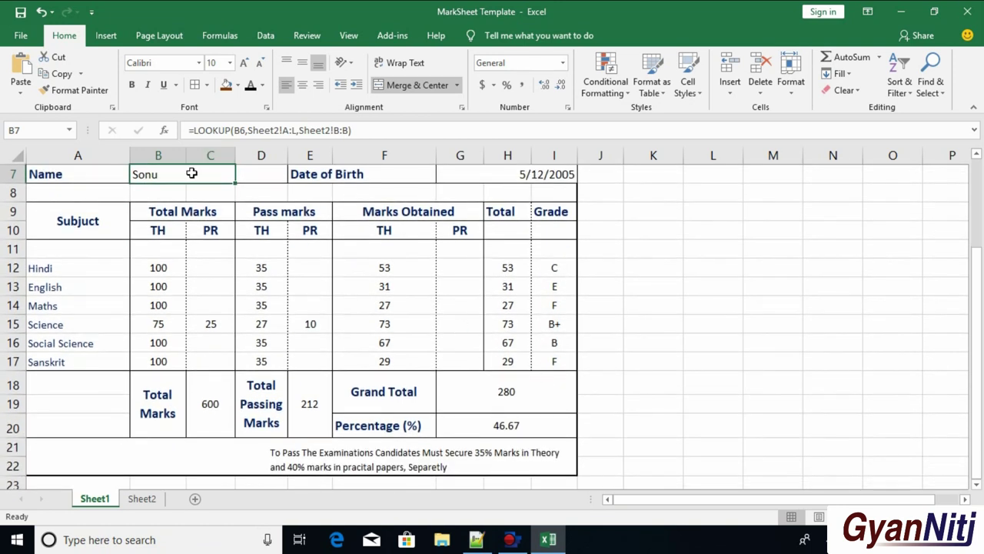
{"action": "scroll", "coordinate": [191, 173], "scroll_direction": "up", "scroll_amount": 2}
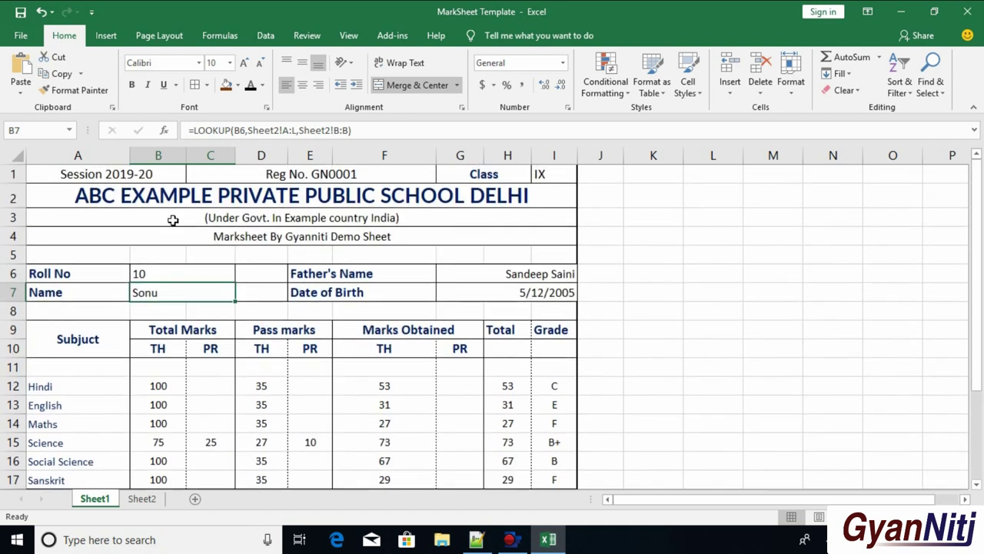
{"action": "left_click", "coordinate": [176, 275]}
{"action": "type", "text": "8"}
{"action": "key", "text": "Return"}
{"action": "left_click", "coordinate": [176, 276]}
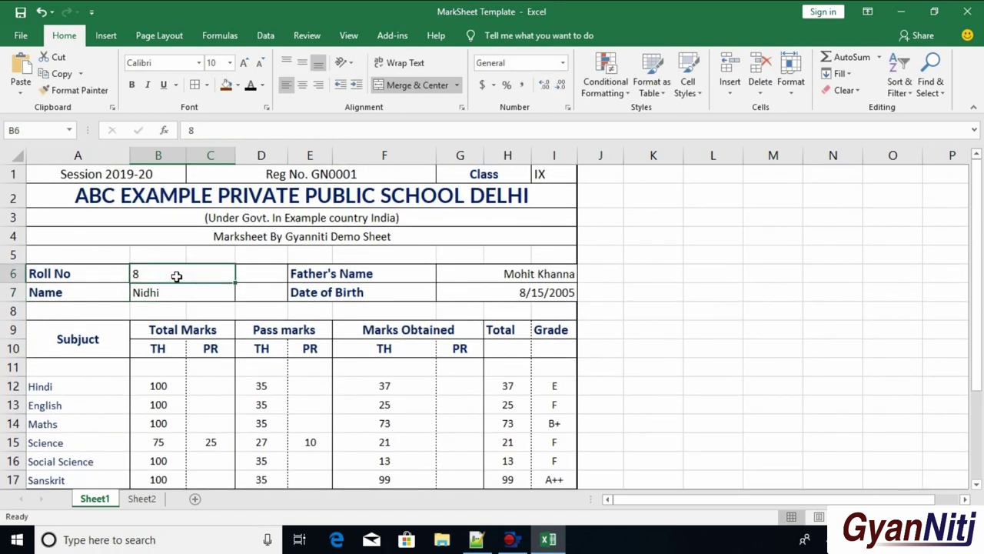
{"action": "type", "text": "4"}
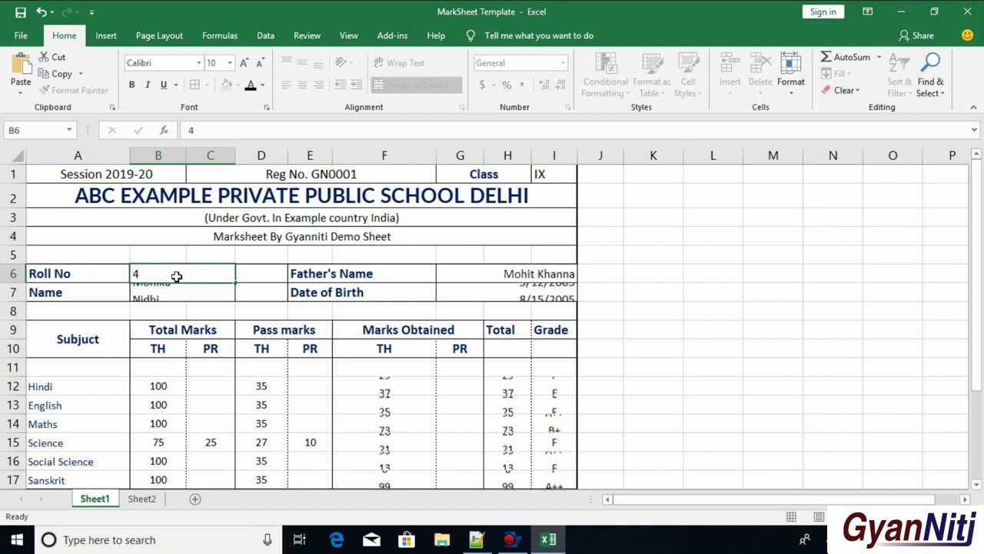
{"action": "key", "text": "Return"}
{"action": "scroll", "coordinate": [431, 316], "scroll_direction": "down", "scroll_amount": 2}
{"action": "scroll", "coordinate": [437, 320], "scroll_direction": "up", "scroll_amount": 2}
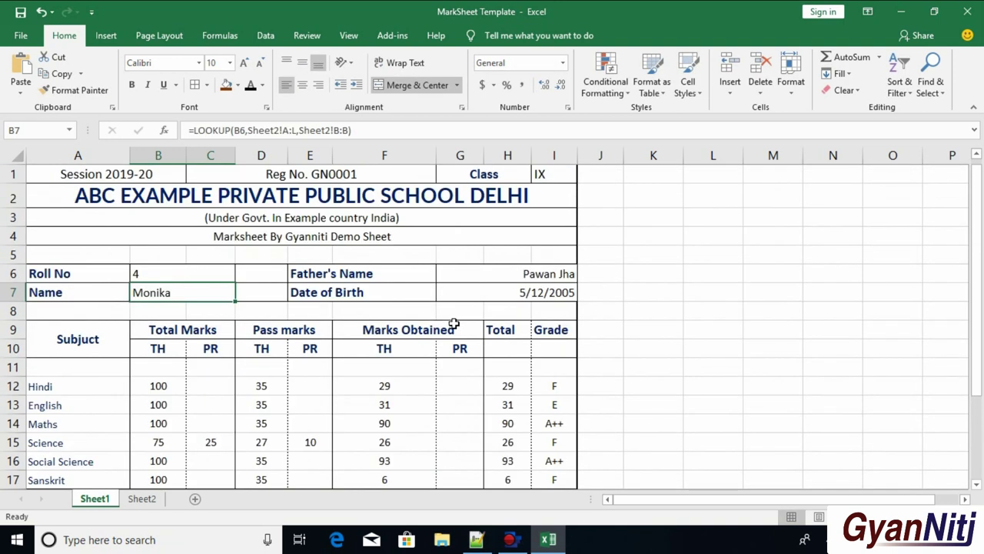
{"action": "scroll", "coordinate": [795, 266], "scroll_direction": "down", "scroll_amount": 1}
{"action": "scroll", "coordinate": [795, 266], "scroll_direction": "down", "scroll_amount": 1}
{"action": "scroll", "coordinate": [792, 269], "scroll_direction": "up", "scroll_amount": 1}
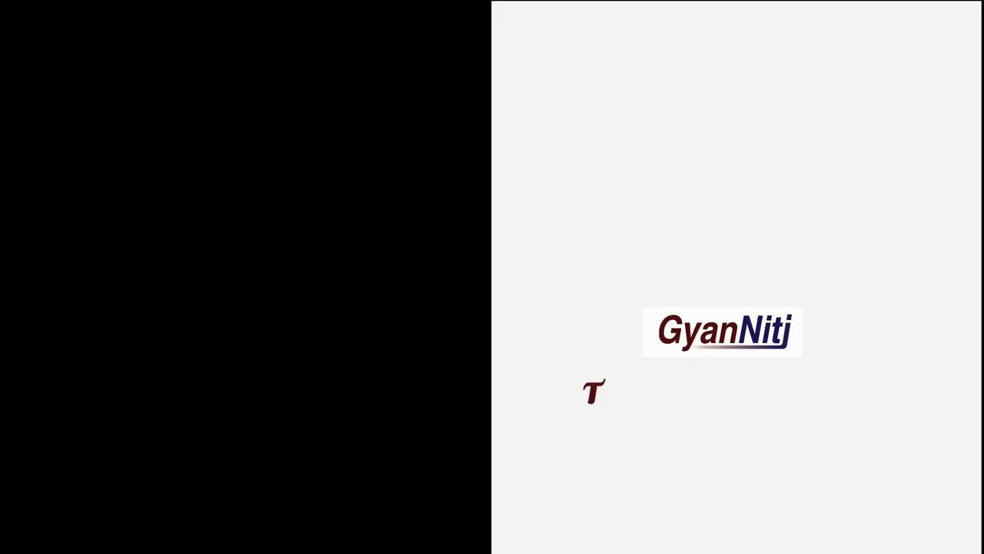